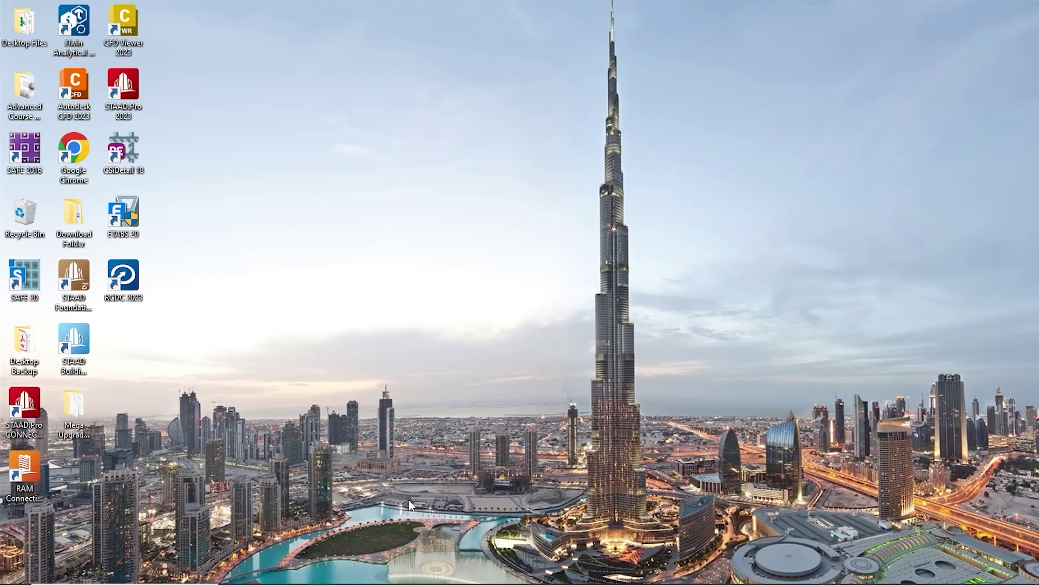
# - Start a new model in ETABS using built-in settings, with Metric SI display units and India as the default materials region
pyautogui.doubleClick(123, 214)
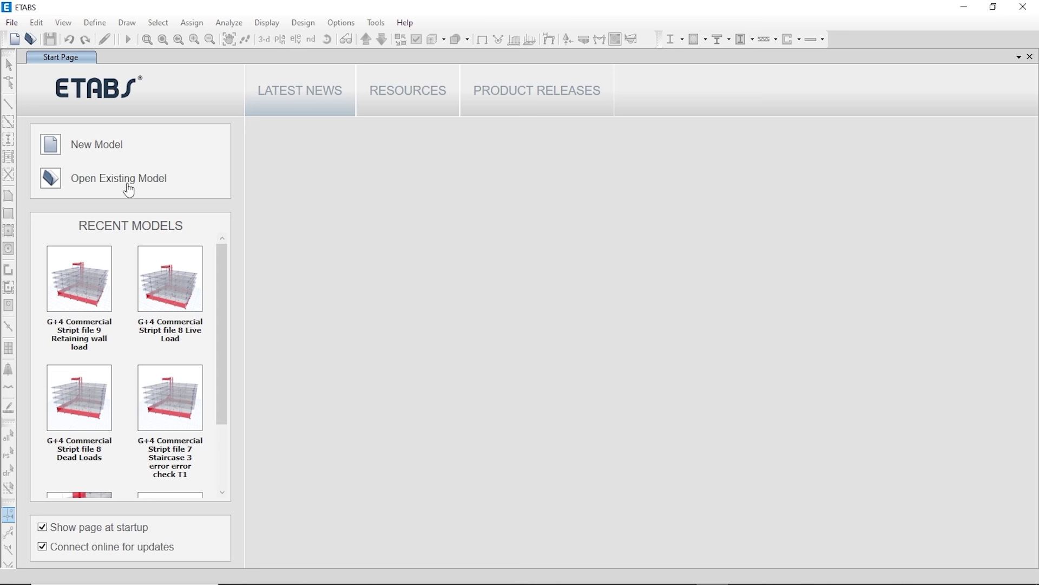
pyautogui.click(51, 149)
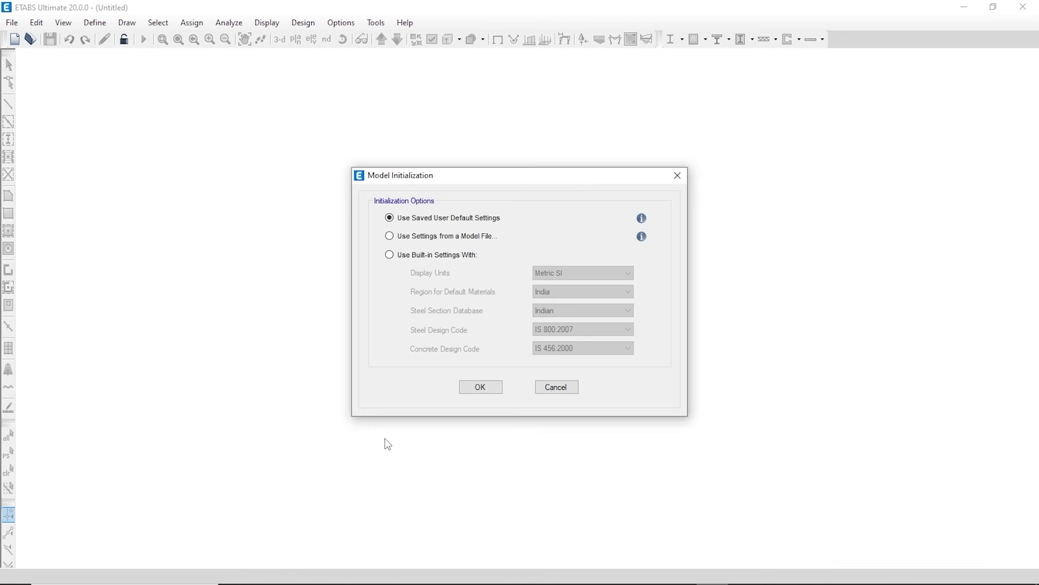
pyautogui.click(415, 256)
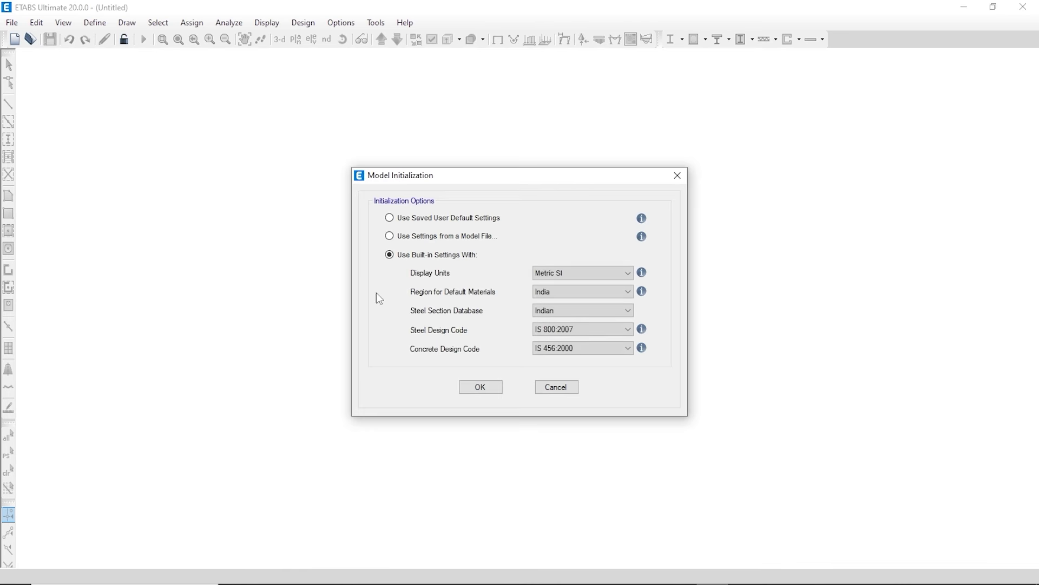
pyautogui.click(550, 274)
pyautogui.click(550, 286)
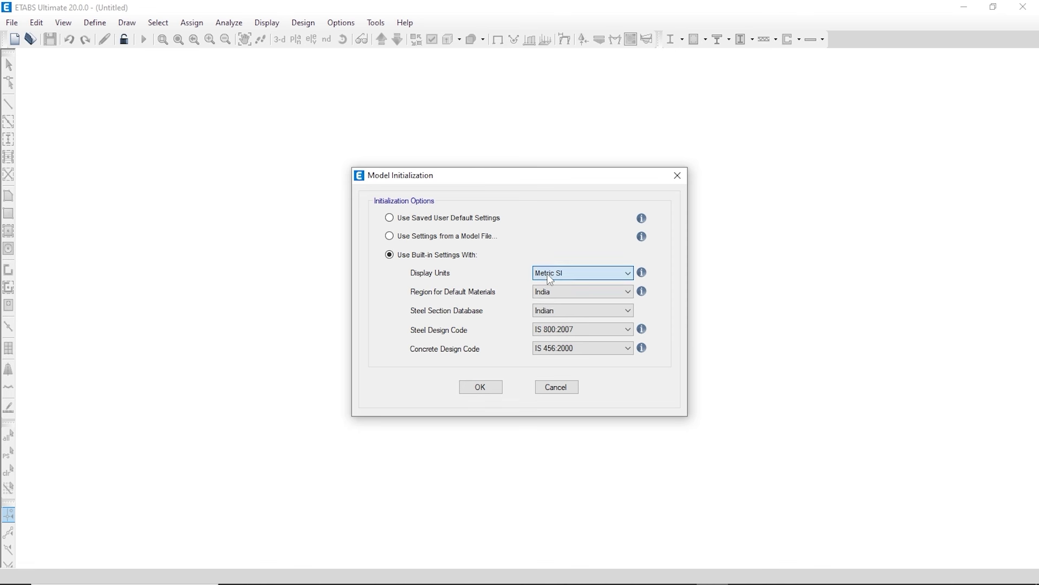
pyautogui.click(560, 292)
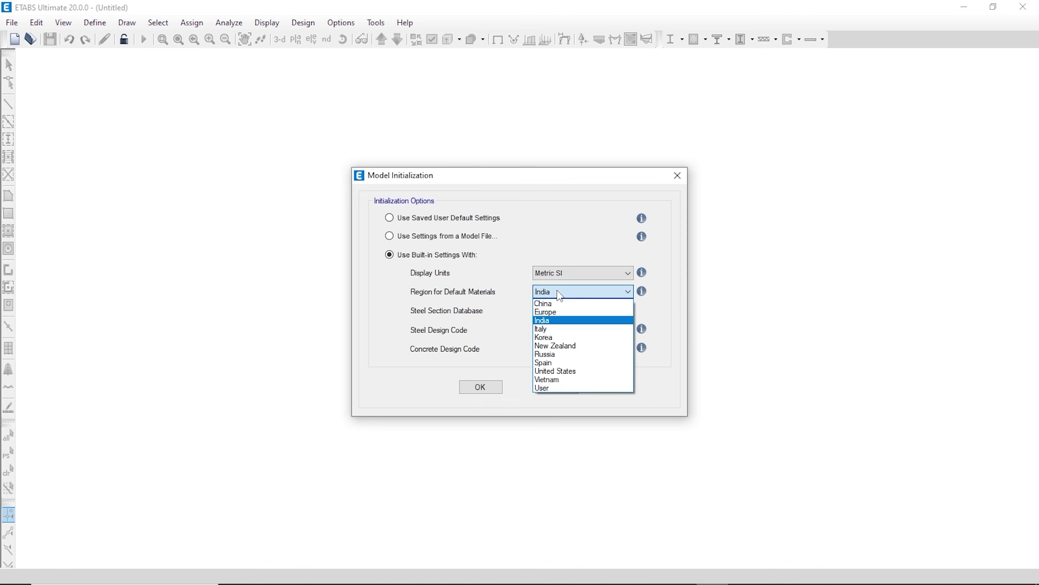
pyautogui.click(550, 290)
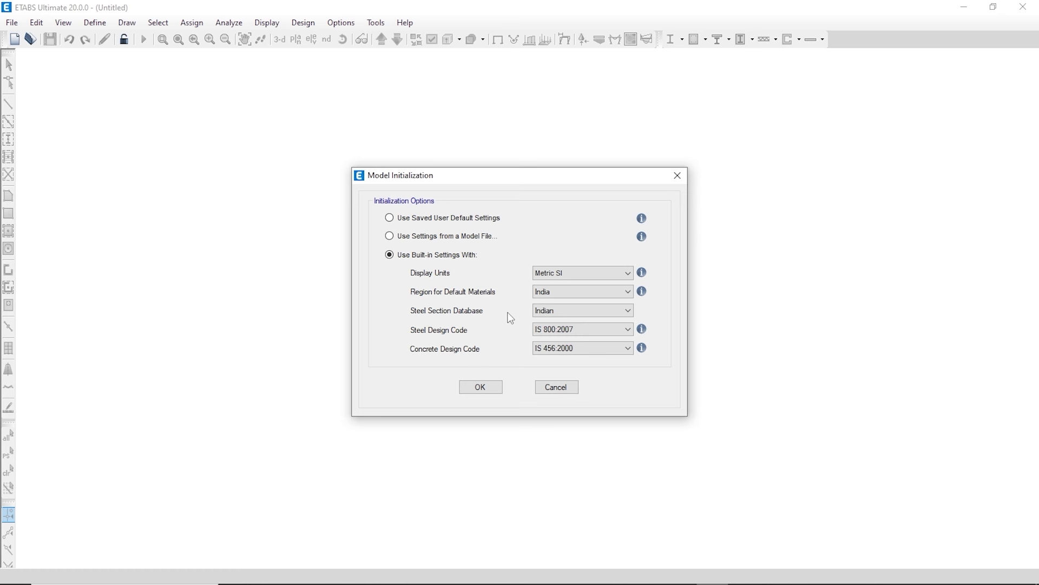
# - Initialize the model with the Indian steel section database, steel design code IS 800:2007 and concrete design code IS 456:2000
pyautogui.click(587, 307)
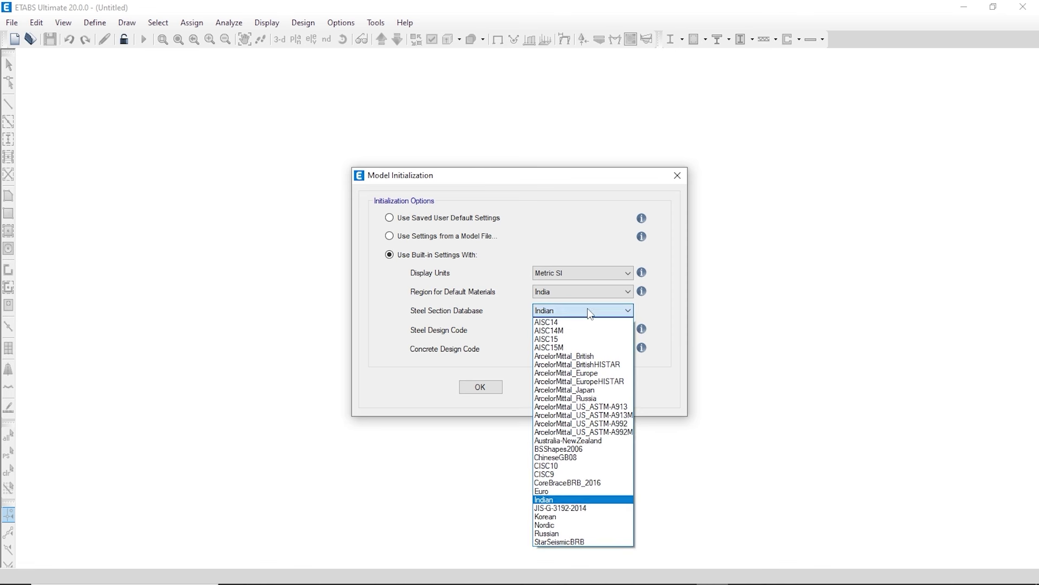
pyautogui.click(538, 492)
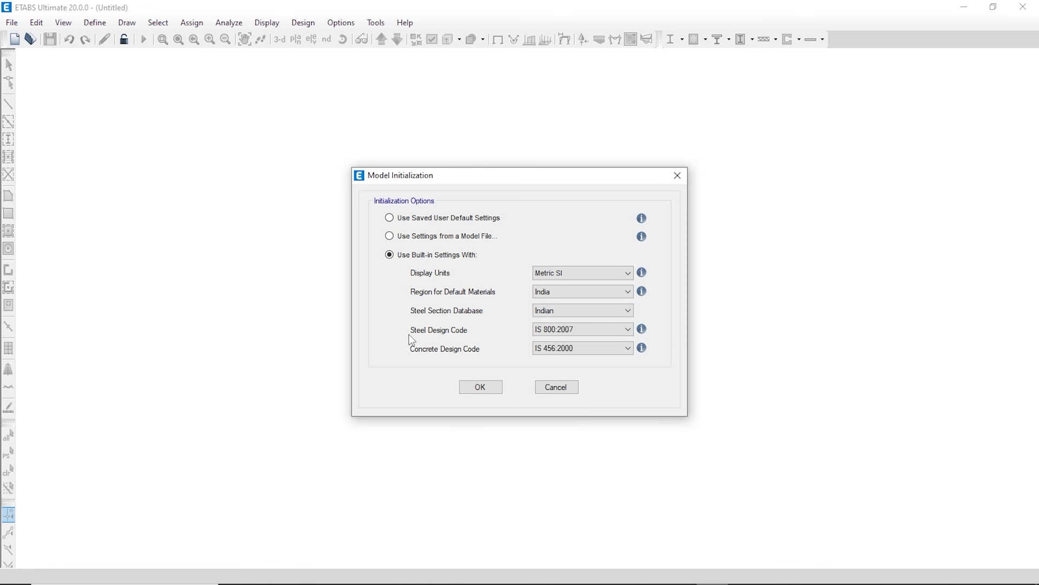
pyautogui.click(568, 330)
pyautogui.click(569, 330)
pyautogui.click(566, 348)
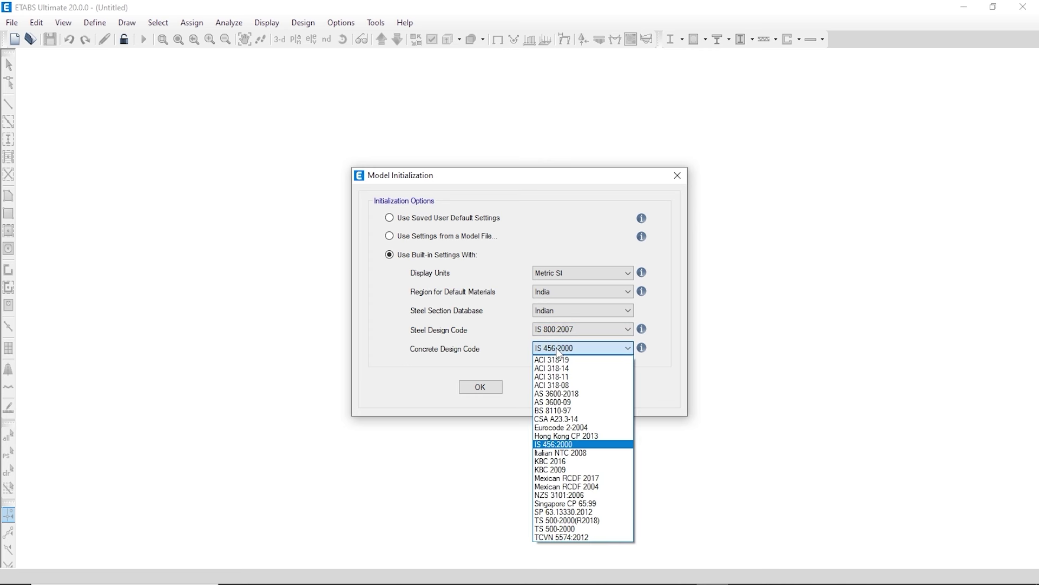
pyautogui.click(552, 445)
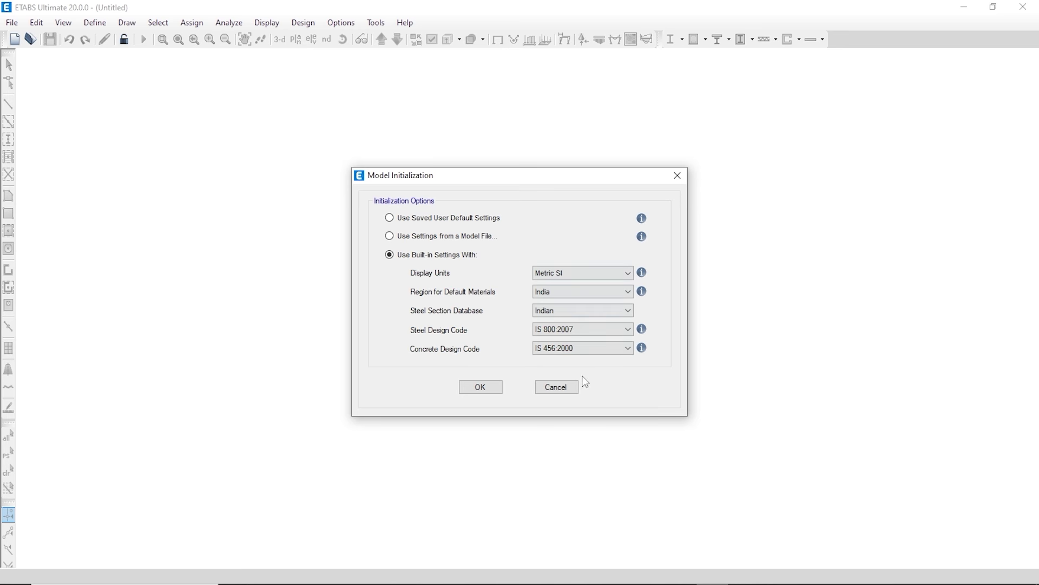
pyautogui.click(475, 386)
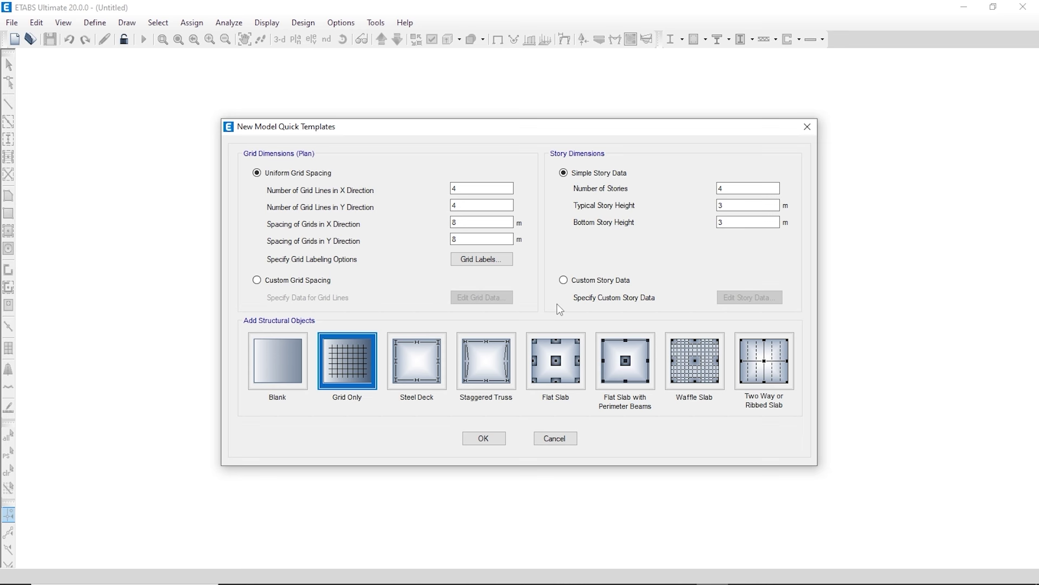
# - Switch the story dimensions to custom story data and rename Story1 as Basement
pyautogui.click(564, 280)
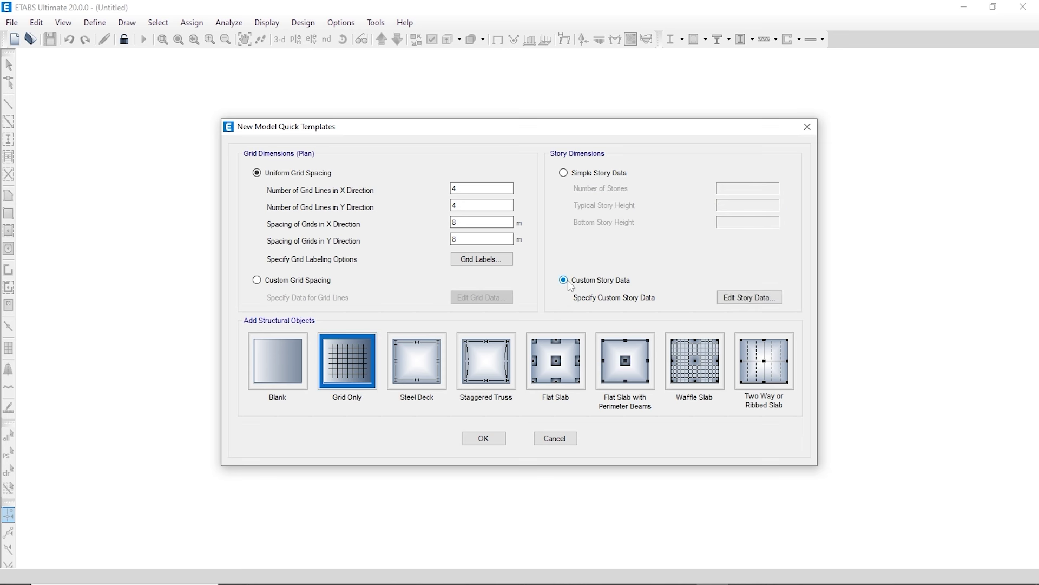
pyautogui.click(739, 298)
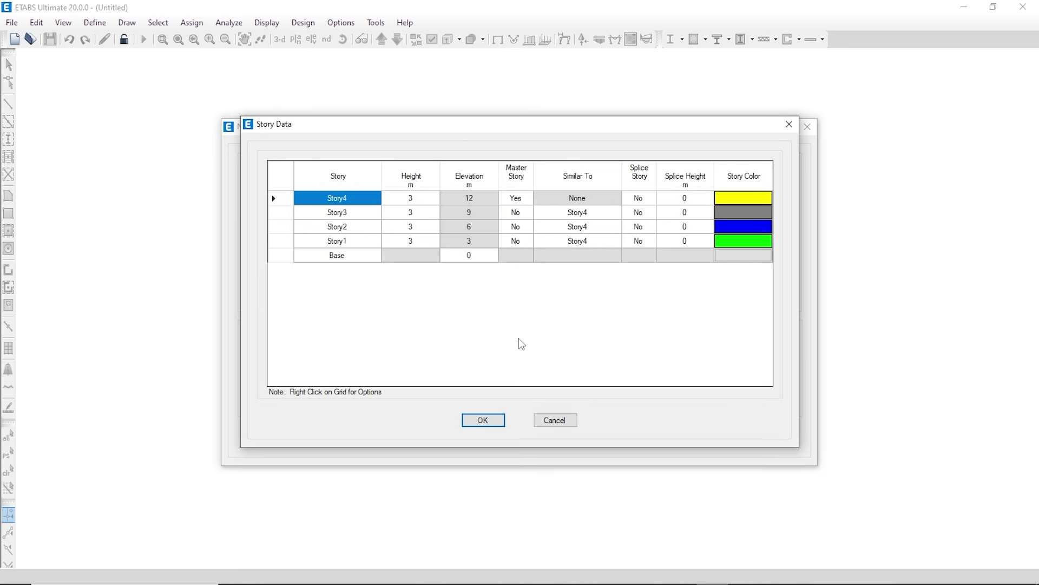
pyautogui.moveTo(426, 127)
pyautogui.mouseDown()
pyautogui.moveTo(432, 146)
pyautogui.moveTo(428, 138)
pyautogui.mouseUp()
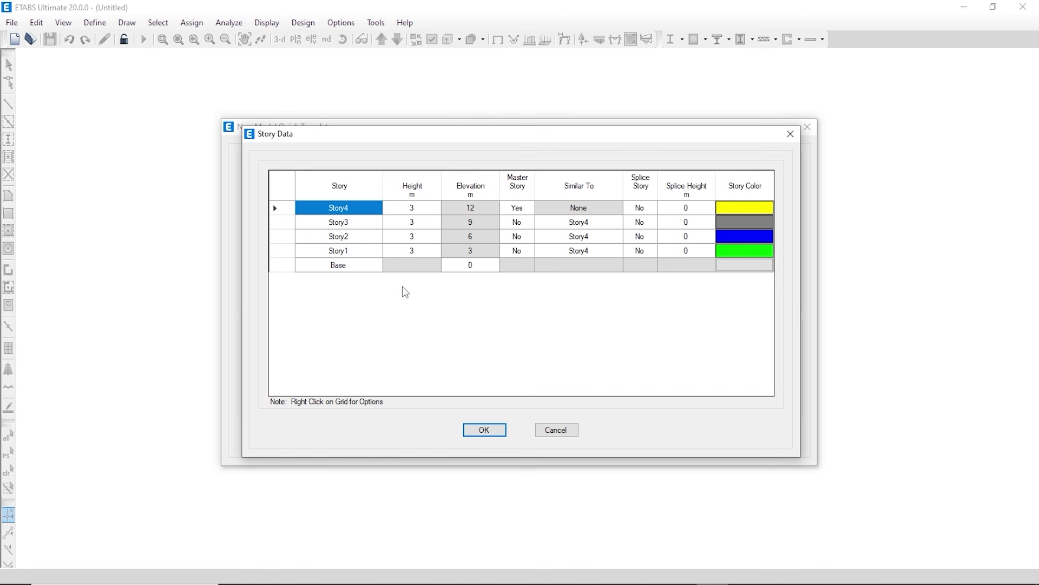
pyautogui.doubleClick(344, 250)
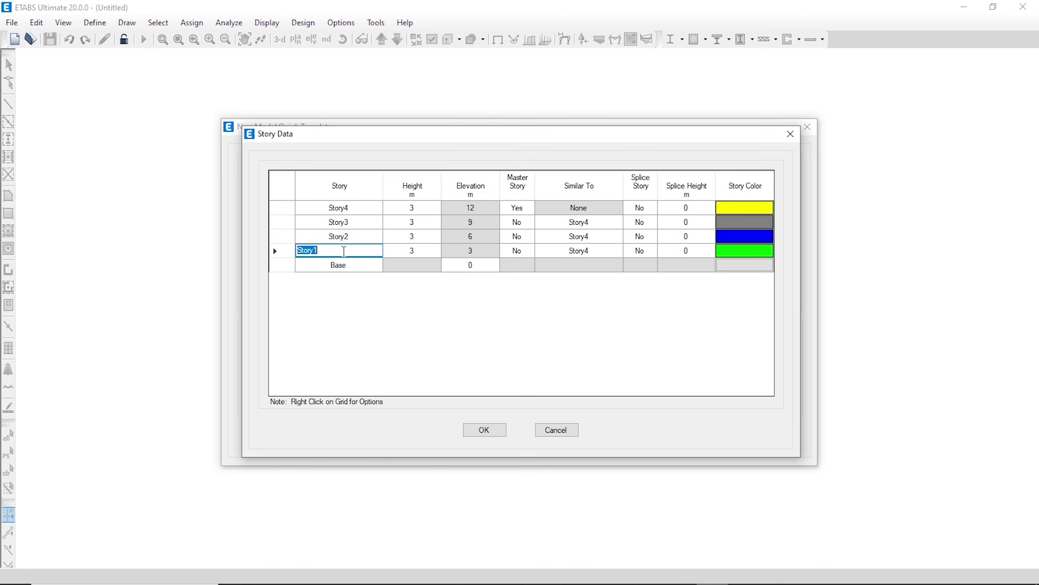
pyautogui.write('Basement')
# - Try to set the Basement story height with the expression 9'6"+2
pyautogui.click(398, 252)
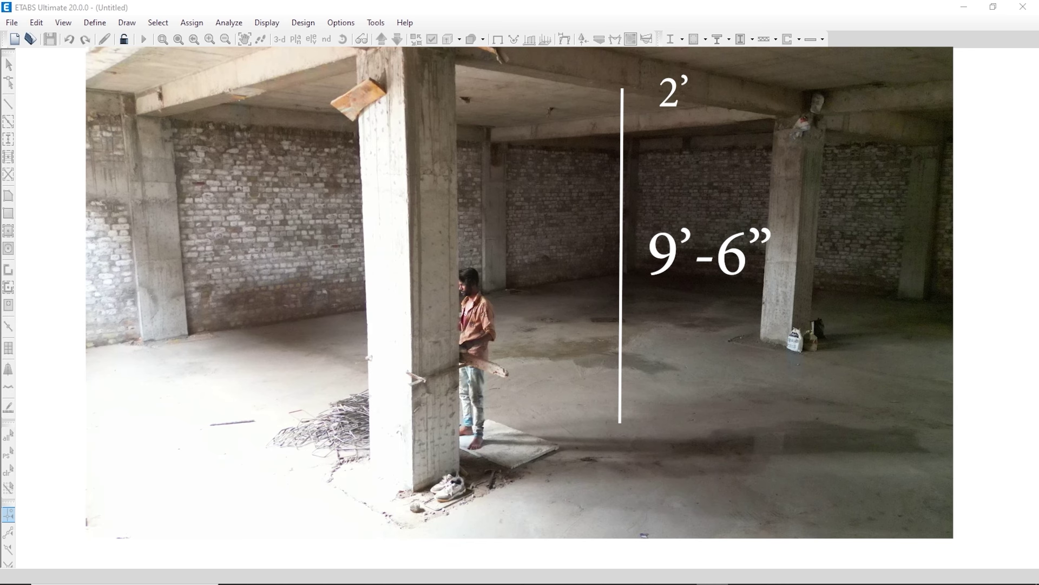
pyautogui.write('\'6"')
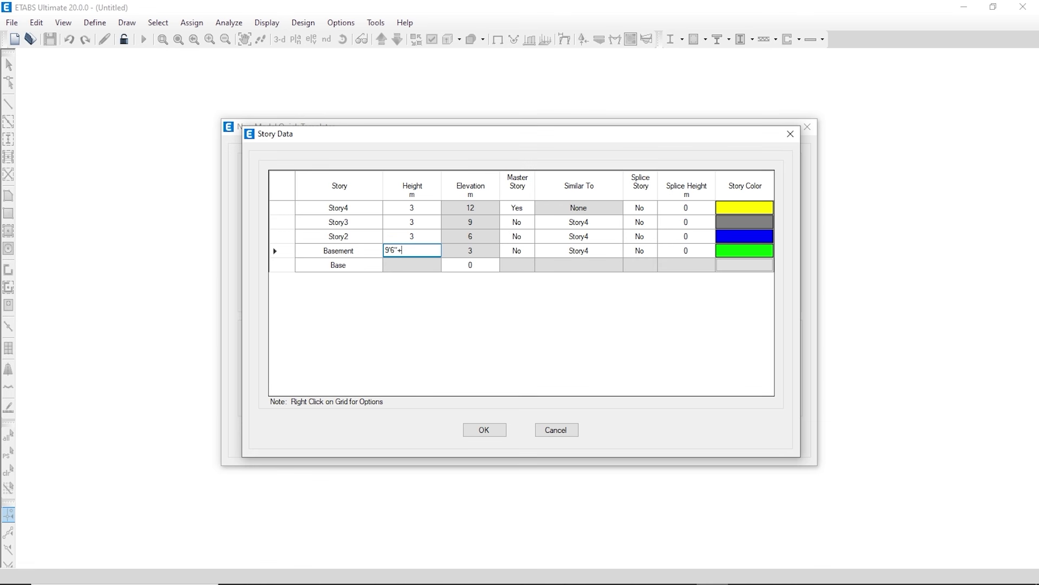
pyautogui.write('+2')
pyautogui.click(462, 254)
# - Set the Basement story height to 11'6"
pyautogui.click(428, 251)
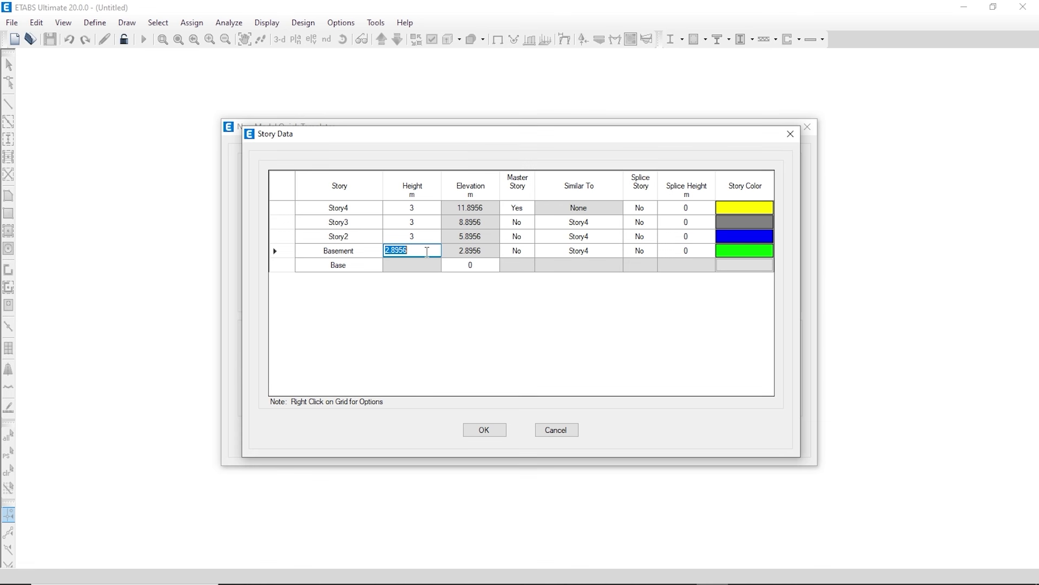
pyautogui.press('BackSpace')
pyautogui.write('11\'6"')
pyautogui.hotkey('shift', 'Left')
pyautogui.moveTo(396, 251); pyautogui.dragTo(393, 251)
pyautogui.press('Up')
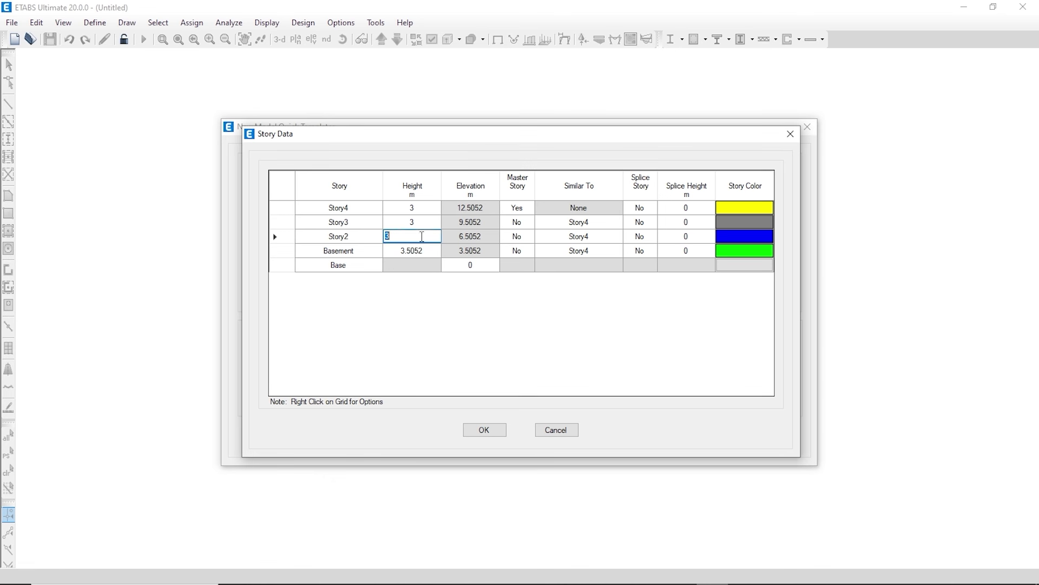
pyautogui.press('Down')
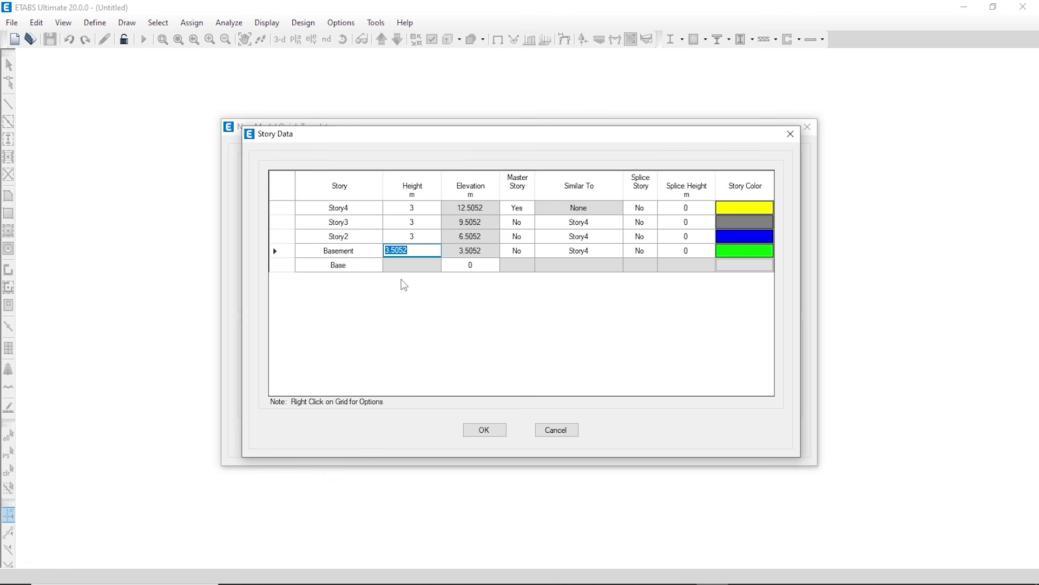
# - Rename Story2 as Ground and set its height to 14'
pyautogui.click(345, 237)
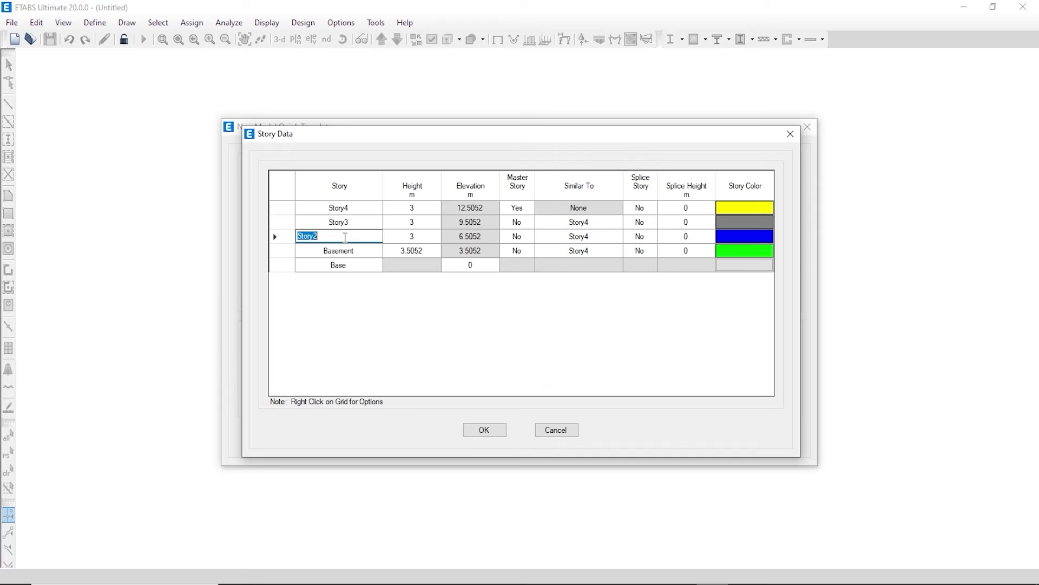
pyautogui.write('Ground')
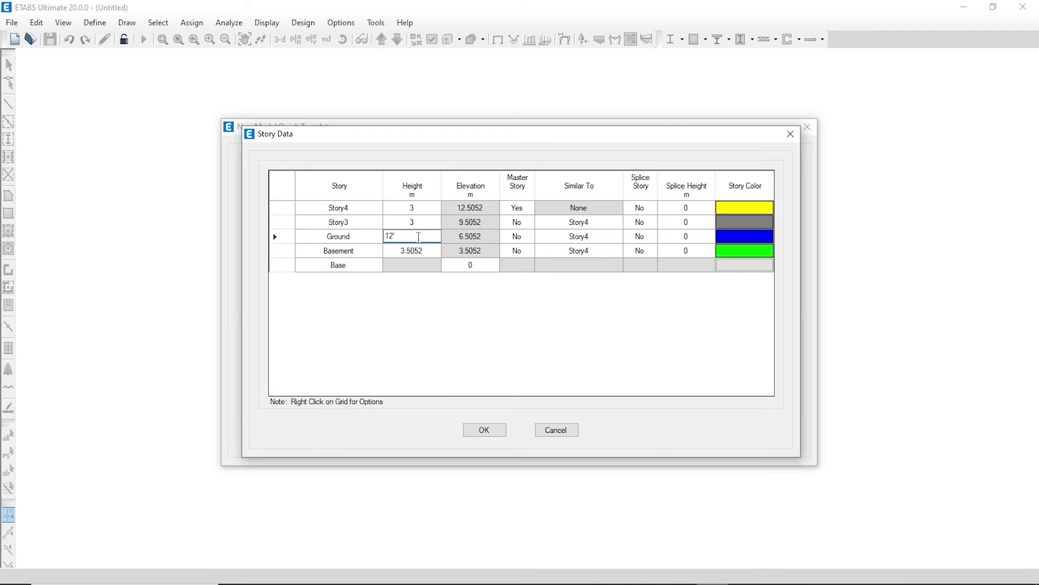
pyautogui.write("'+2")
pyautogui.hotkey('shift', 'Home')
pyautogui.write('14')
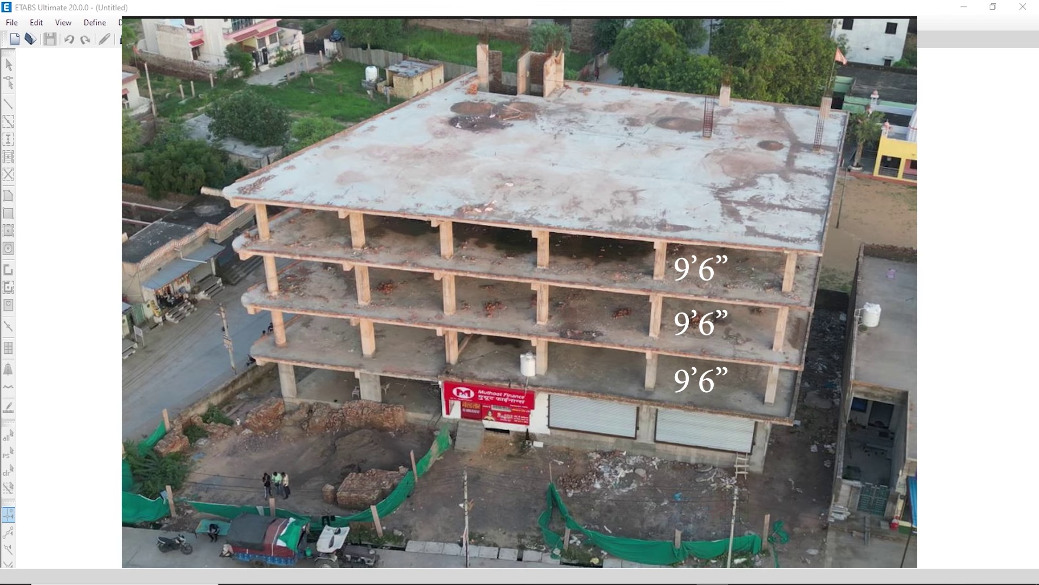
# - Rename Story3 as G+1 and set its height to 11'6"
pyautogui.write('G+1')
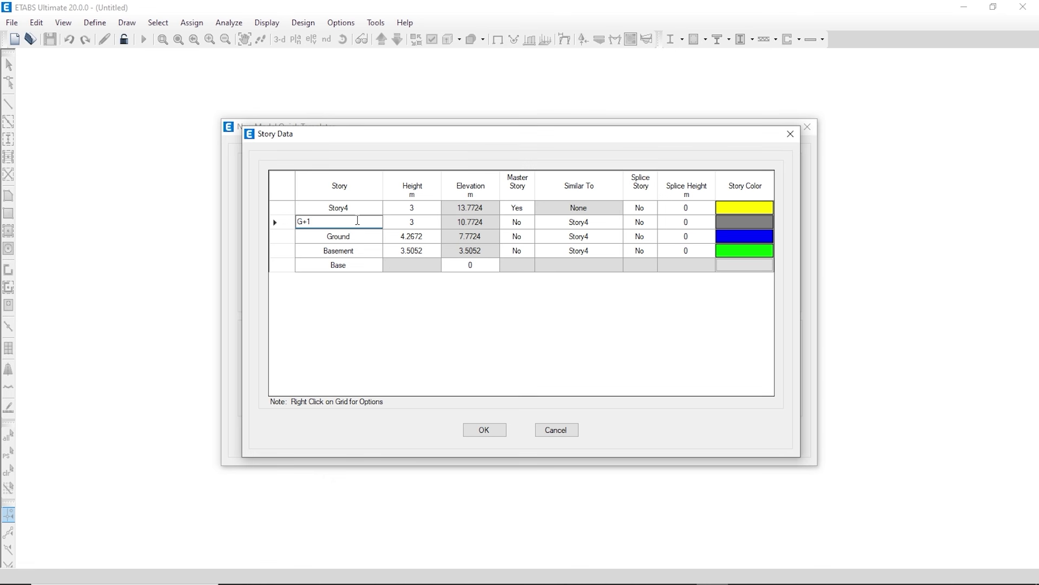
pyautogui.click(403, 224)
pyautogui.write('11\'6"')
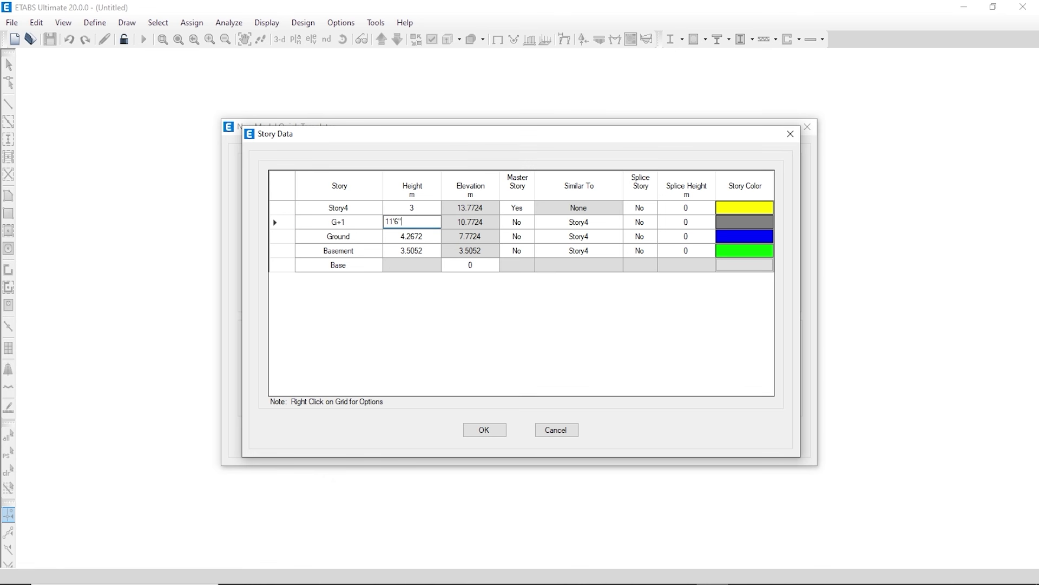
# - Rename Story4 as G+2 and set its height to 11'6"
pyautogui.click(339, 207)
pyautogui.write('G')
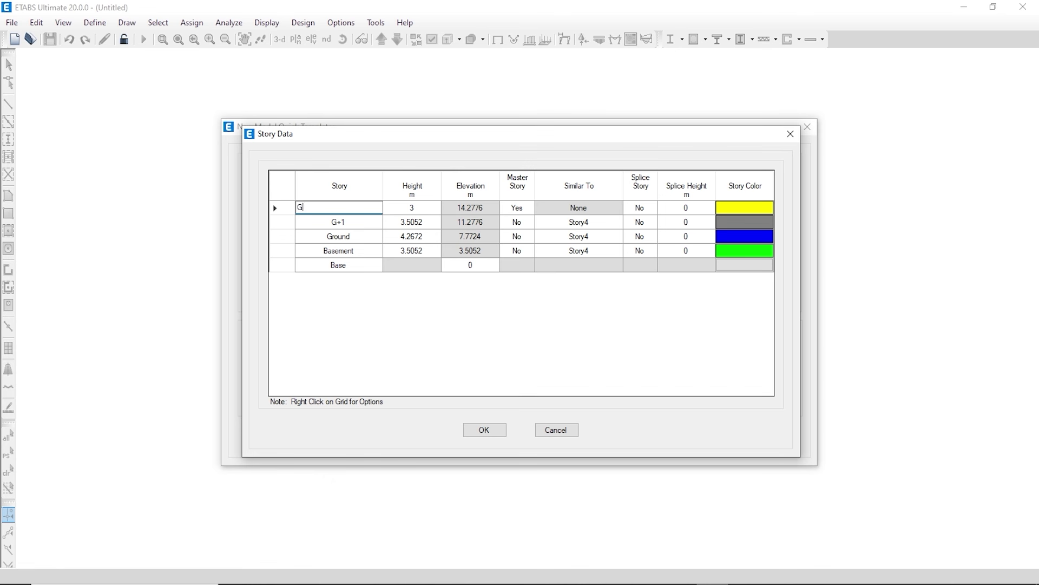
pyautogui.write('+2')
pyautogui.click(405, 214)
pyautogui.write('1')
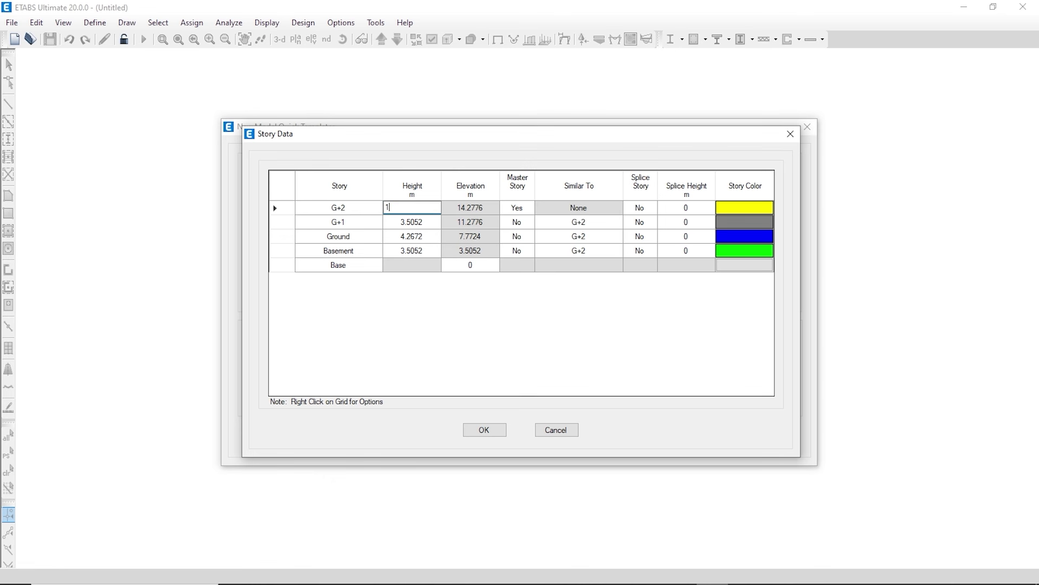
pyautogui.write('1\'6"')
pyautogui.click(421, 222)
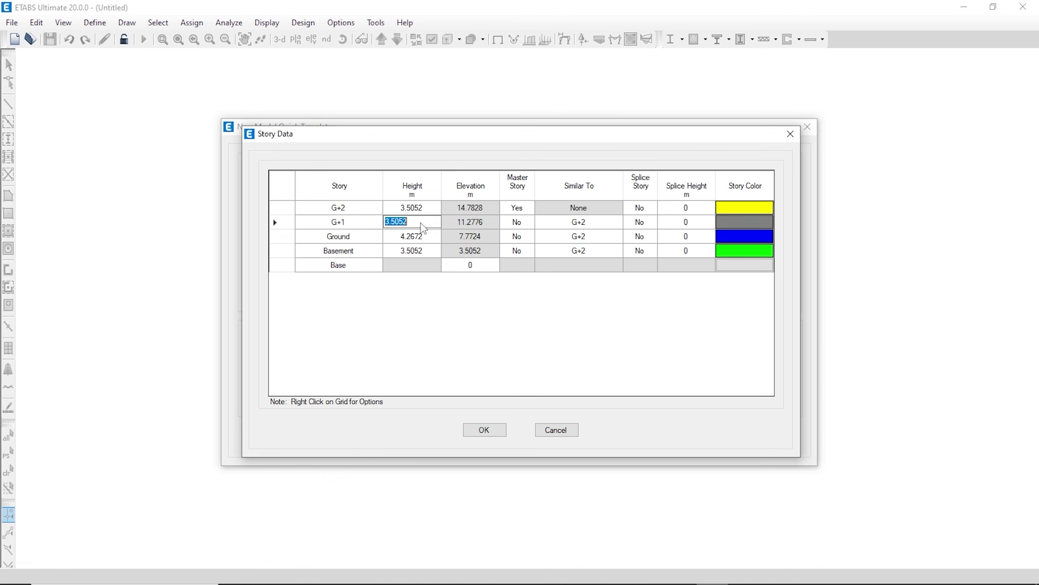
pyautogui.click(433, 211)
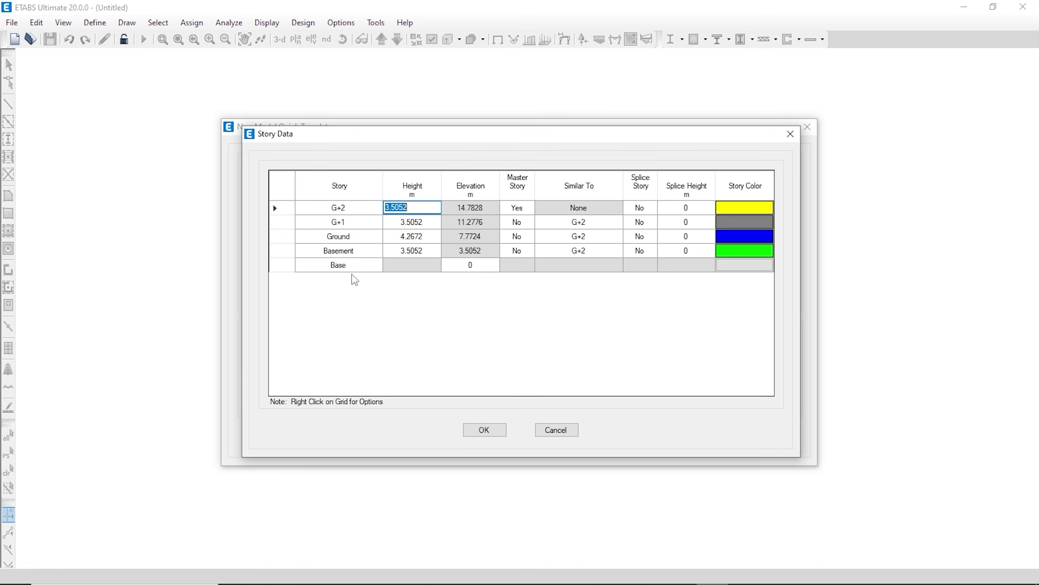
# - Try to add one 11'6" story above G+2, replicated from G+2, keeping the existing story heights
pyautogui.click(360, 209)
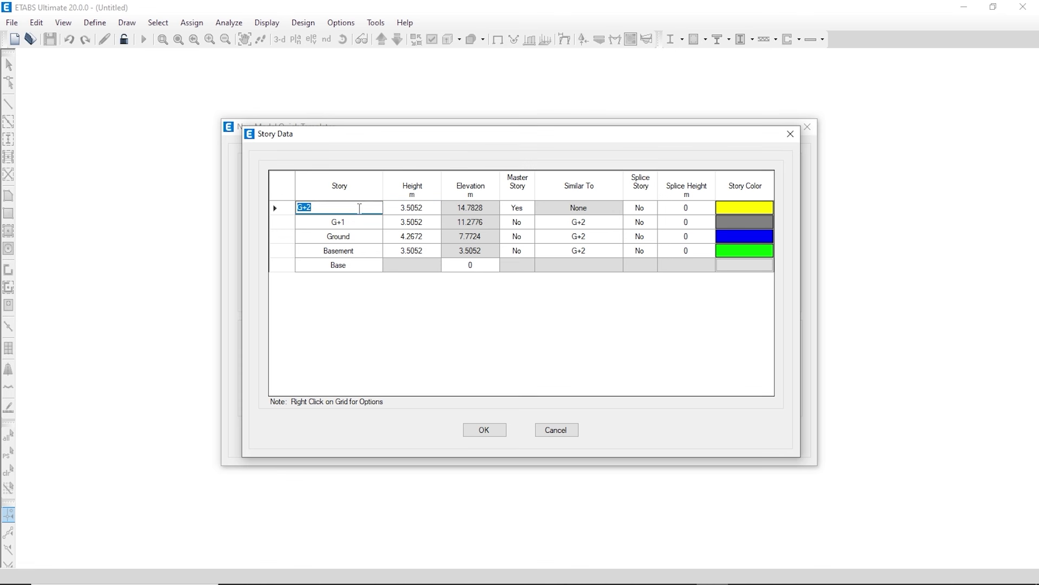
pyautogui.rightClick(360, 210)
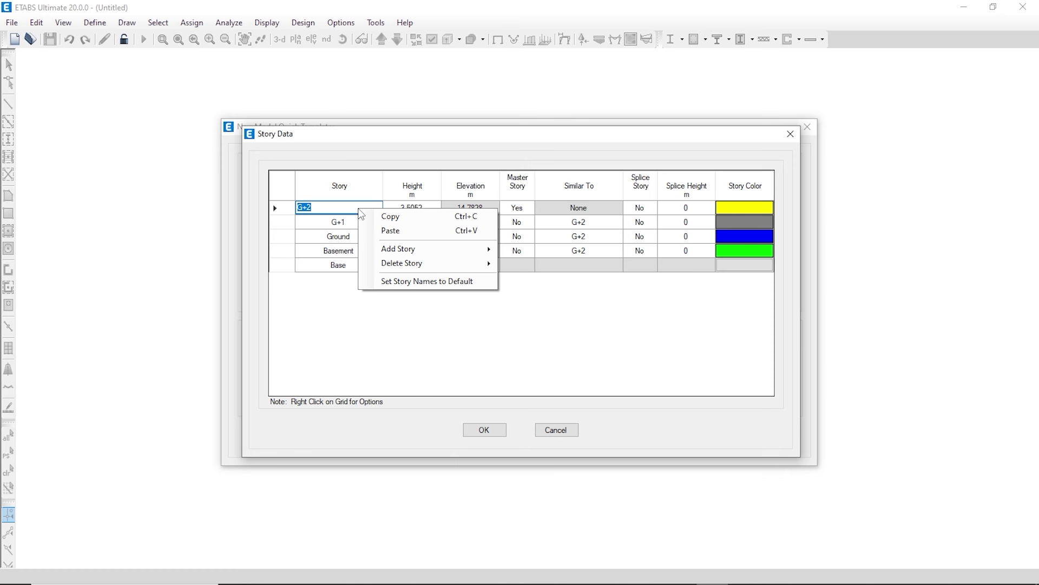
pyautogui.moveTo(456, 256)
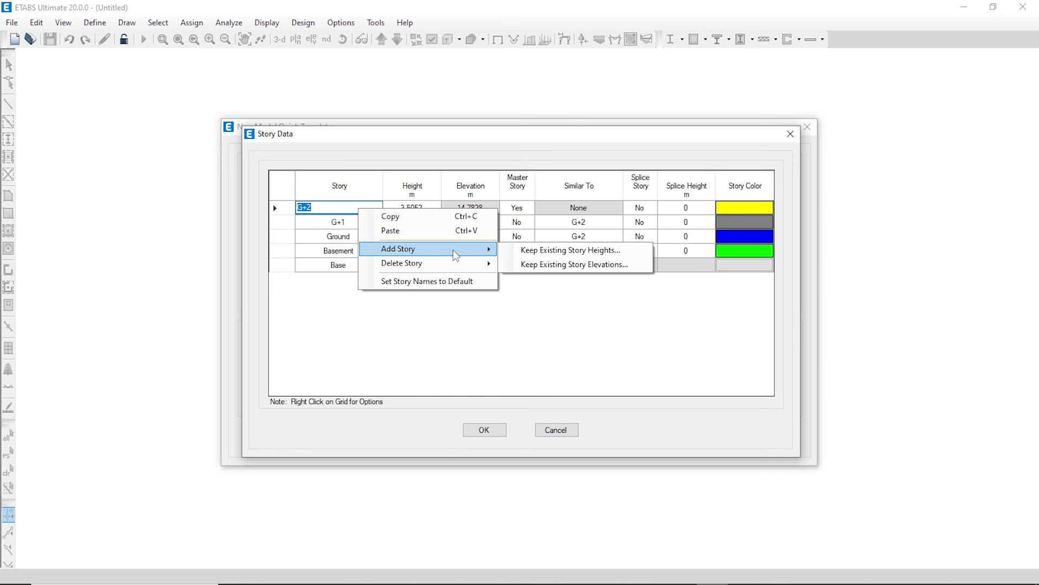
pyautogui.click(538, 249)
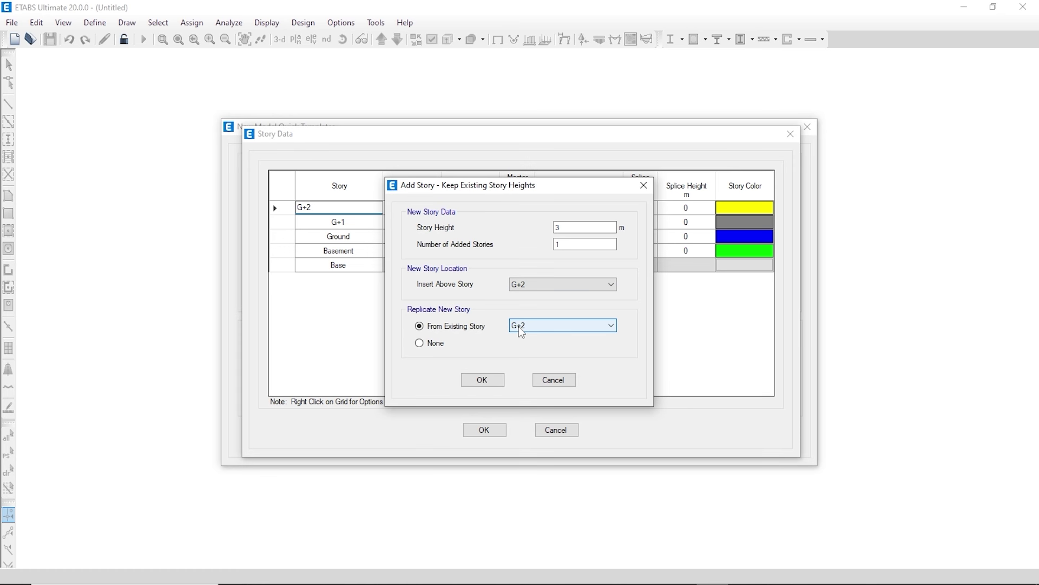
pyautogui.click(572, 227)
pyautogui.doubleClick(580, 227)
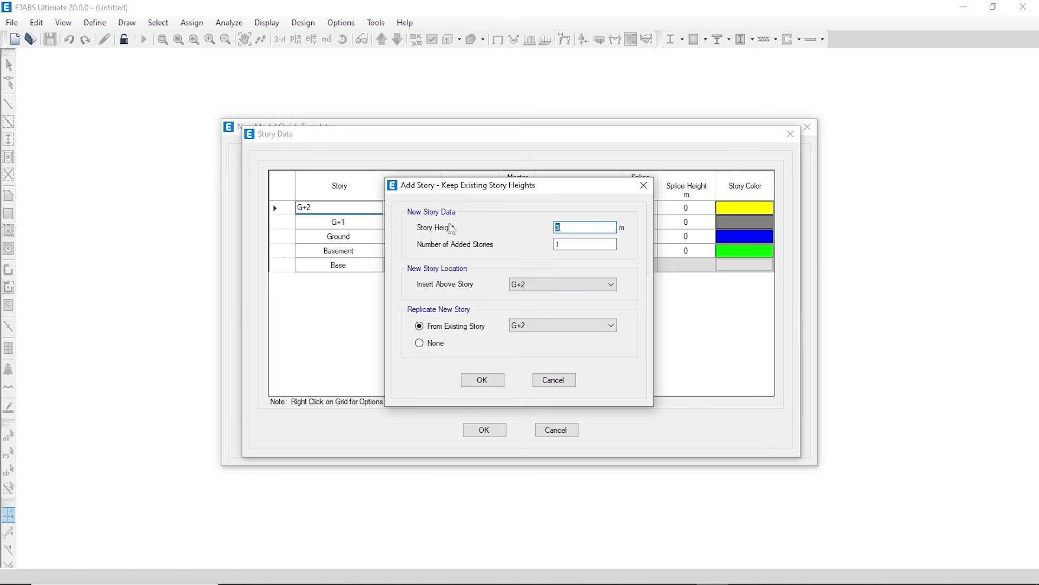
pyautogui.write('11\'6"')
pyautogui.press('Tab')
pyautogui.click(480, 381)
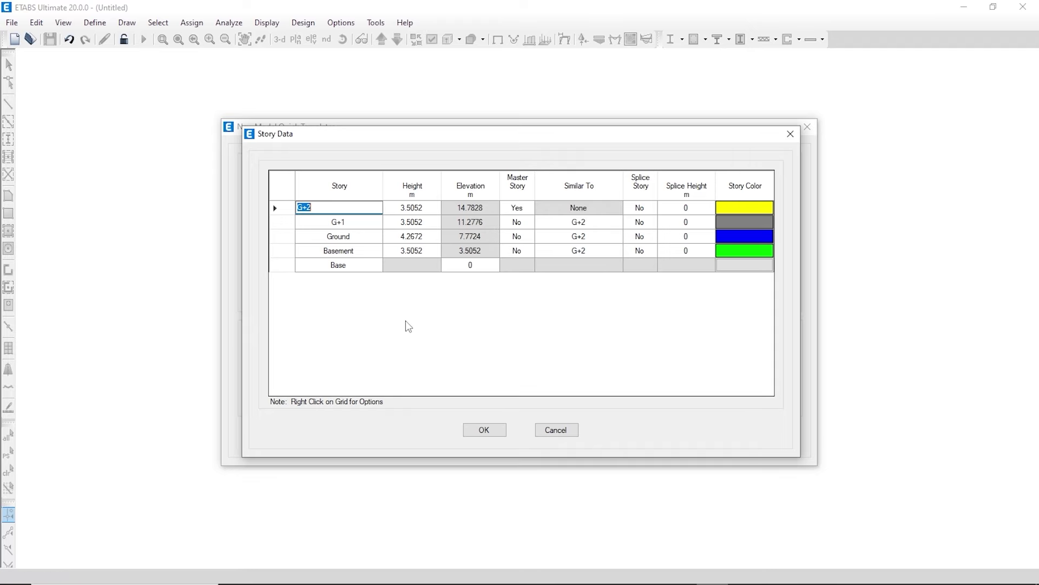
# - Rename Story1 as G+3, and rename Story2 as Roof Room with a height of 3.048 m
pyautogui.click(347, 236)
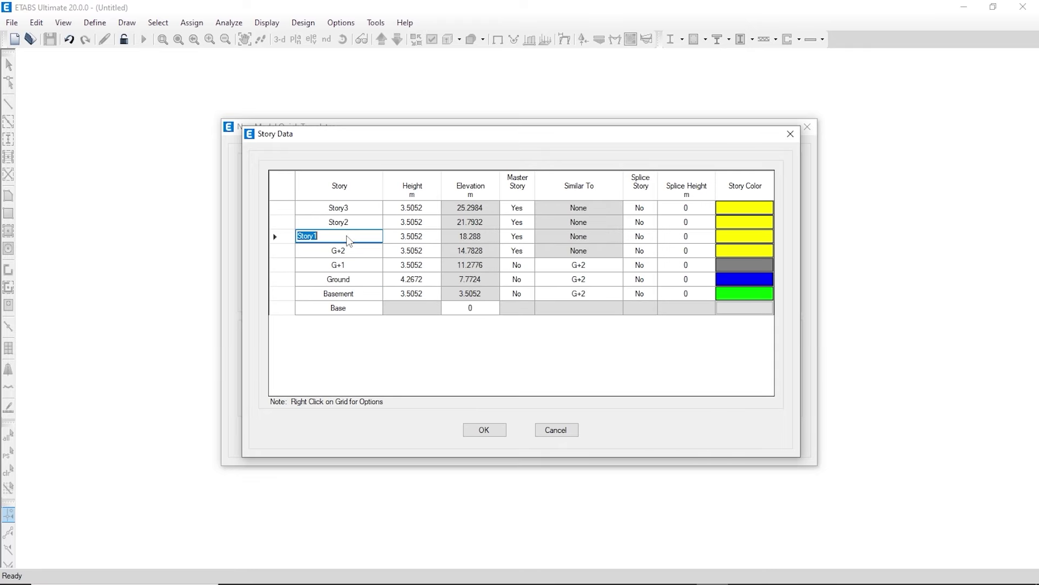
pyautogui.write('G')
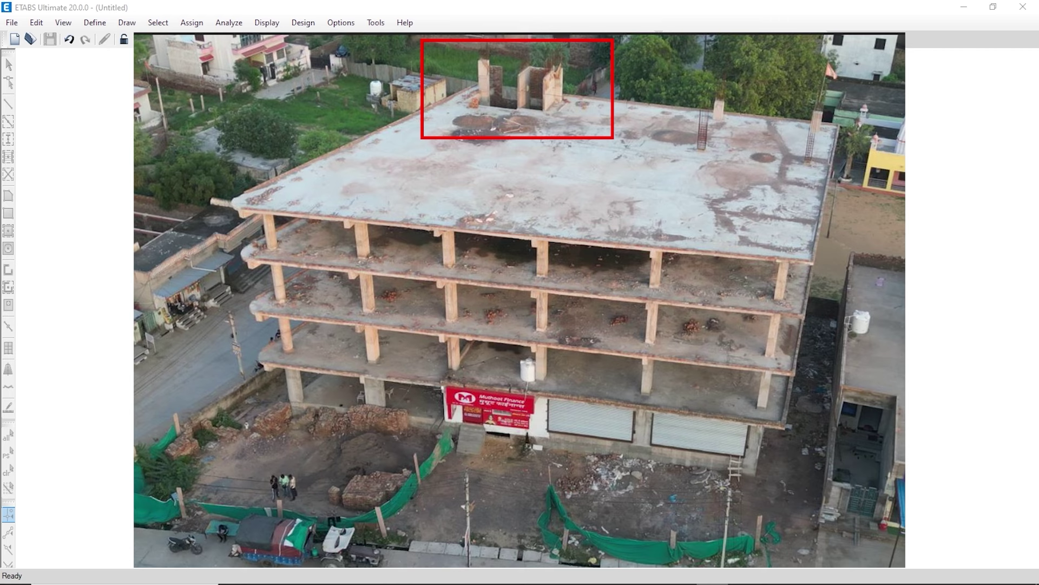
pyautogui.write('R')
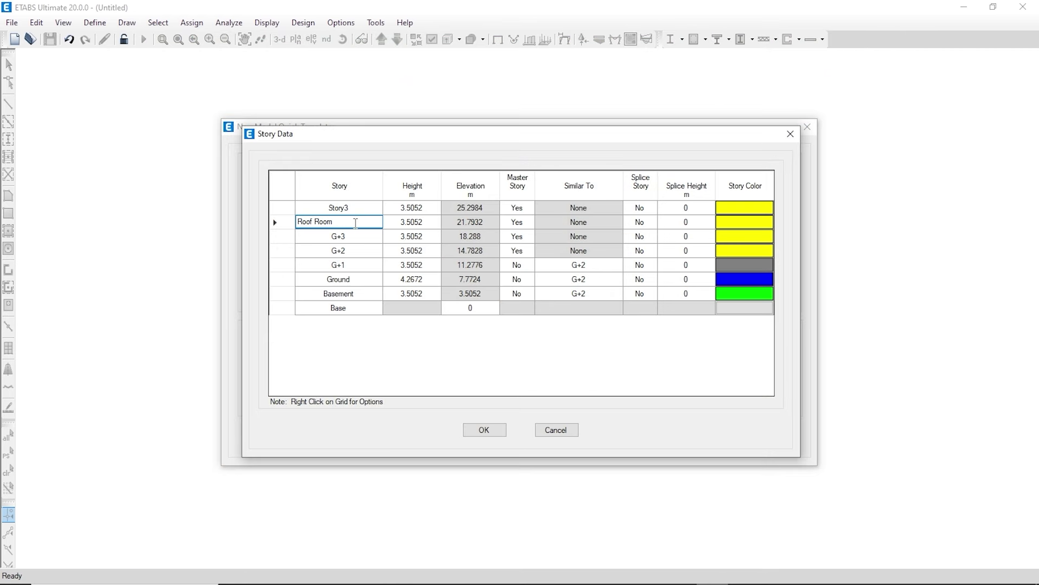
pyautogui.write('oof Room')
pyautogui.click(422, 223)
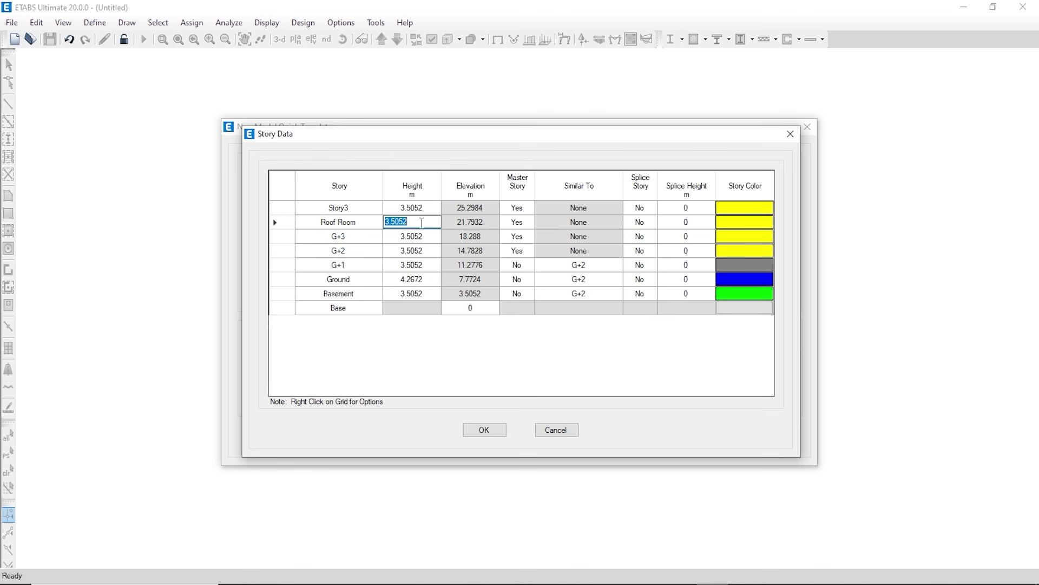
pyautogui.write('8')
# - Rename Story3 as Water Tank and set its height to 1.5 m
pyautogui.click(358, 206)
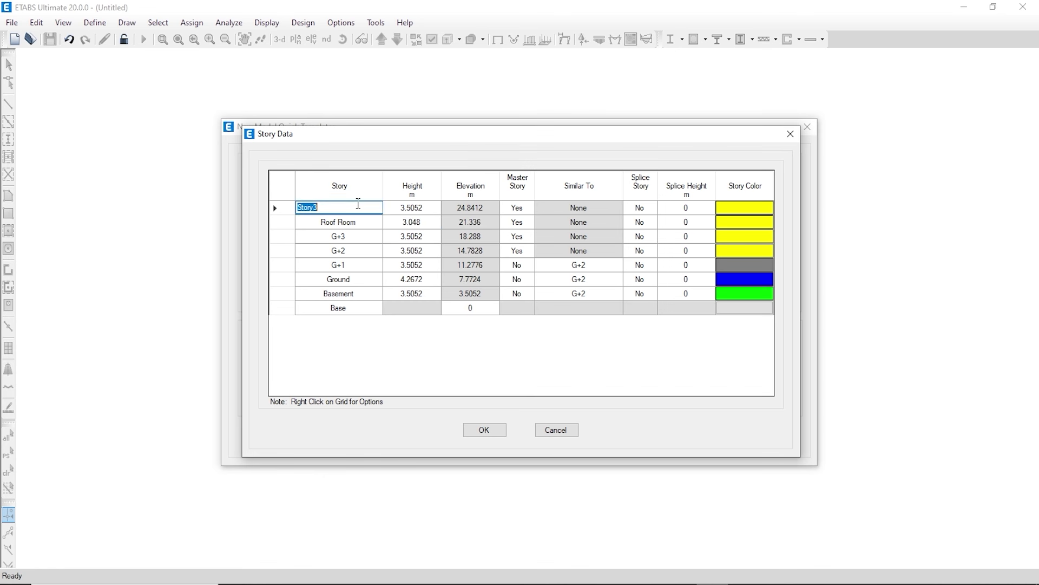
pyautogui.write('Water Tank')
pyautogui.press('Tab')
pyautogui.write('1')
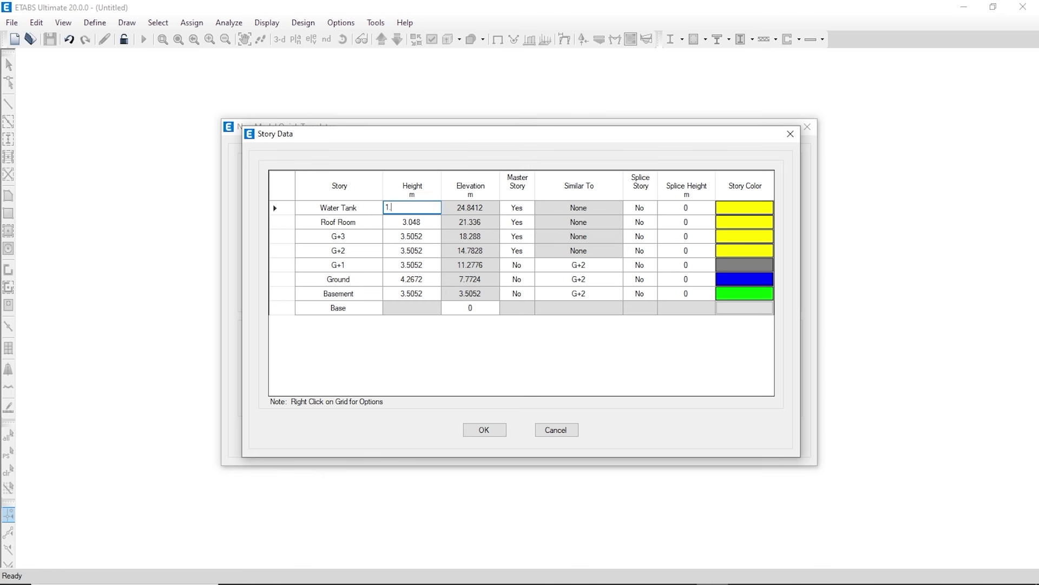
pyautogui.click(420, 223)
pyautogui.click(416, 207)
# - Set the Similar To option of the G+1, Ground and Basement stories to None
pyautogui.click(592, 267)
pyautogui.click(617, 265)
pyautogui.click(593, 278)
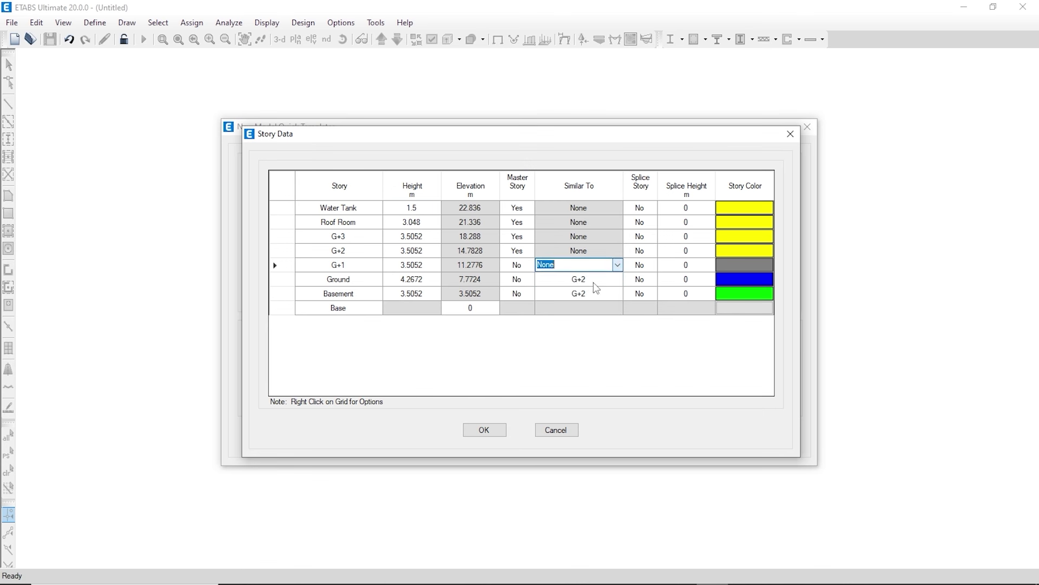
pyautogui.click(594, 279)
pyautogui.click(618, 279)
pyautogui.click(596, 290)
pyautogui.click(598, 293)
pyautogui.click(618, 294)
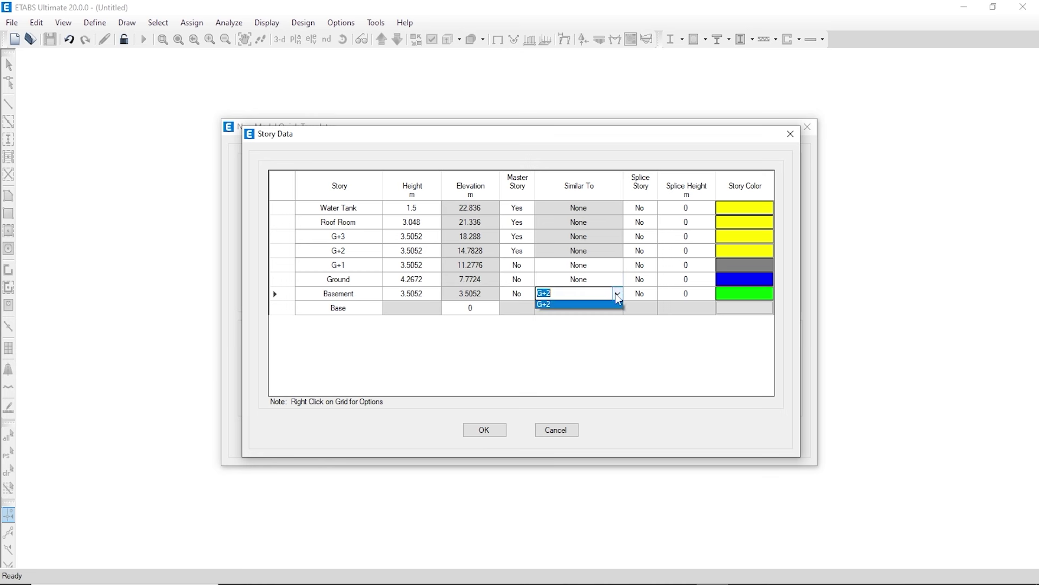
pyautogui.click(558, 305)
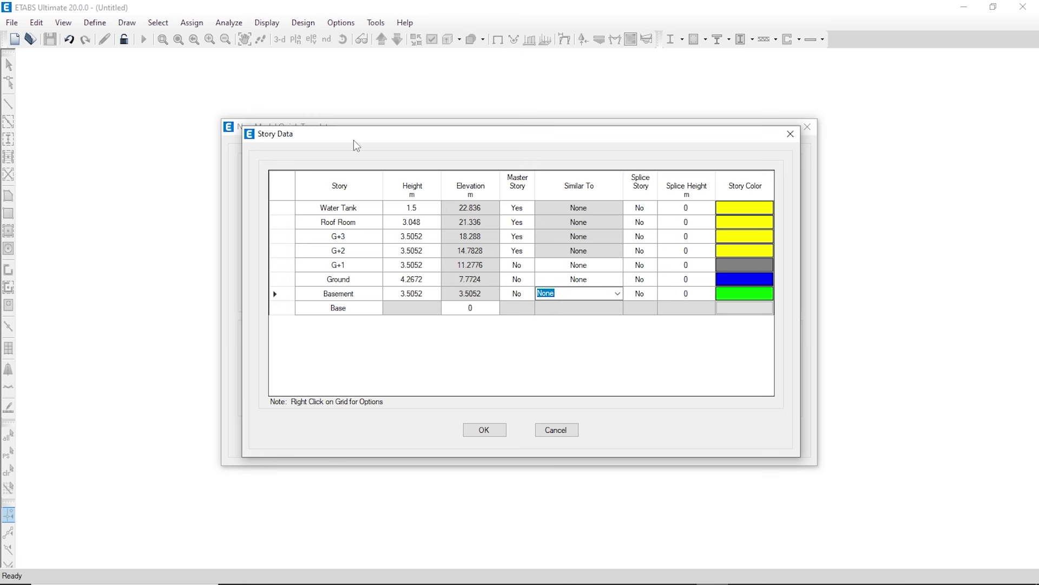
# - Accept the custom story data and create the model from the Blank template
pyautogui.click(483, 433)
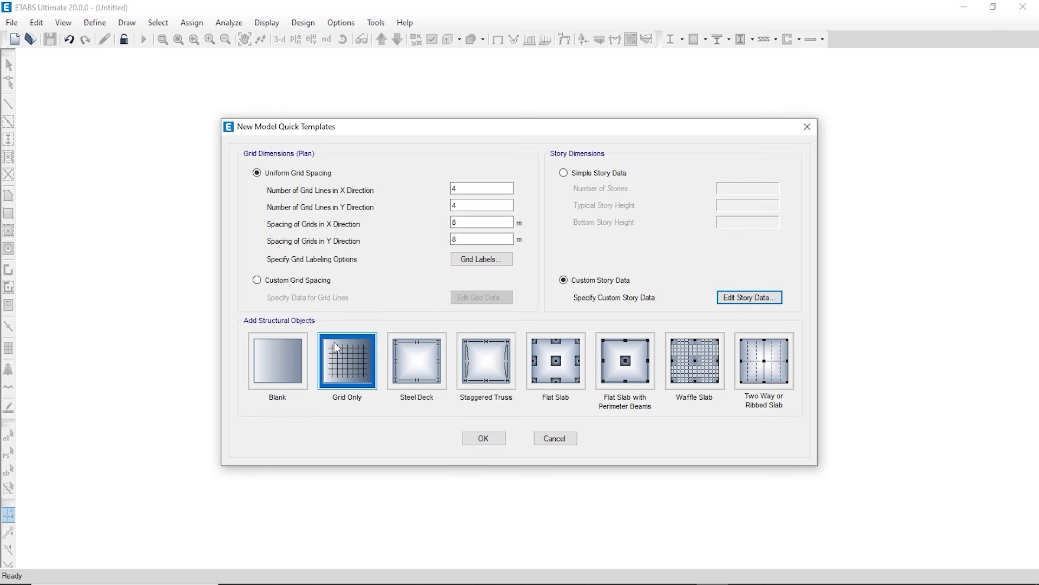
pyautogui.click(278, 361)
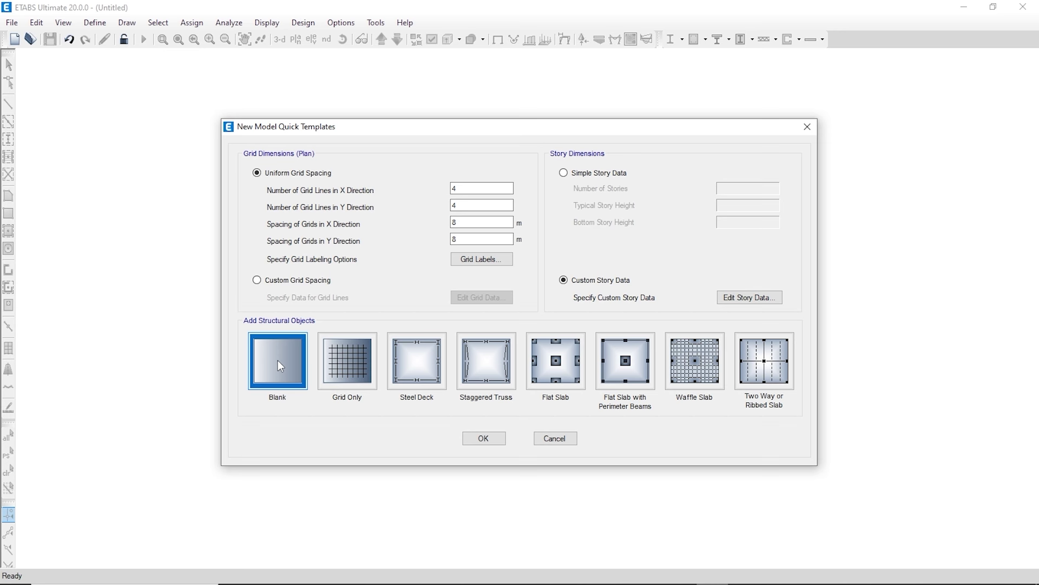
pyautogui.click(475, 438)
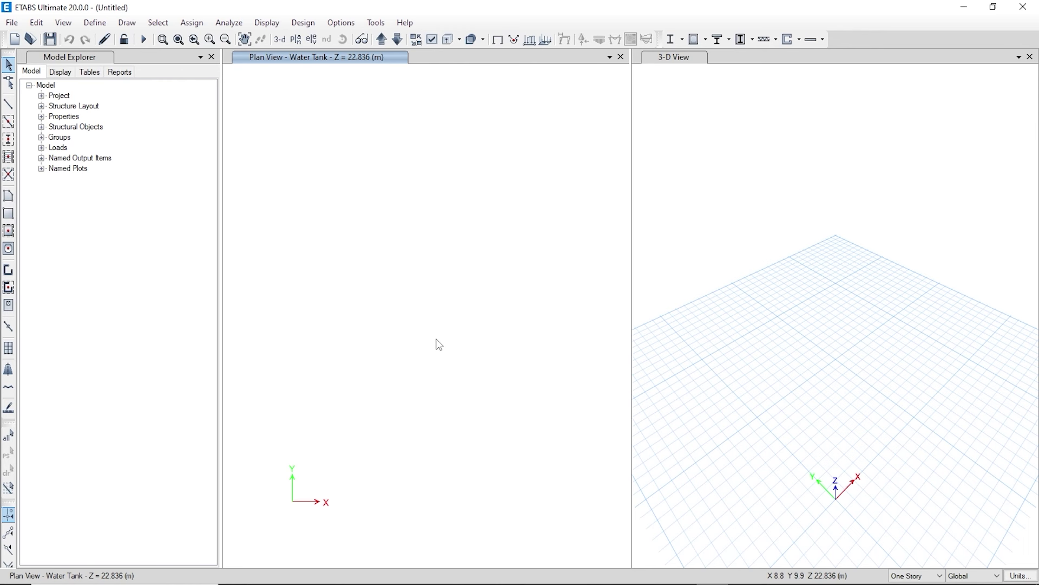
# - Review the story levels available for the plan view, from Basement up to Water Tank, without changing the view
pyautogui.click(296, 39)
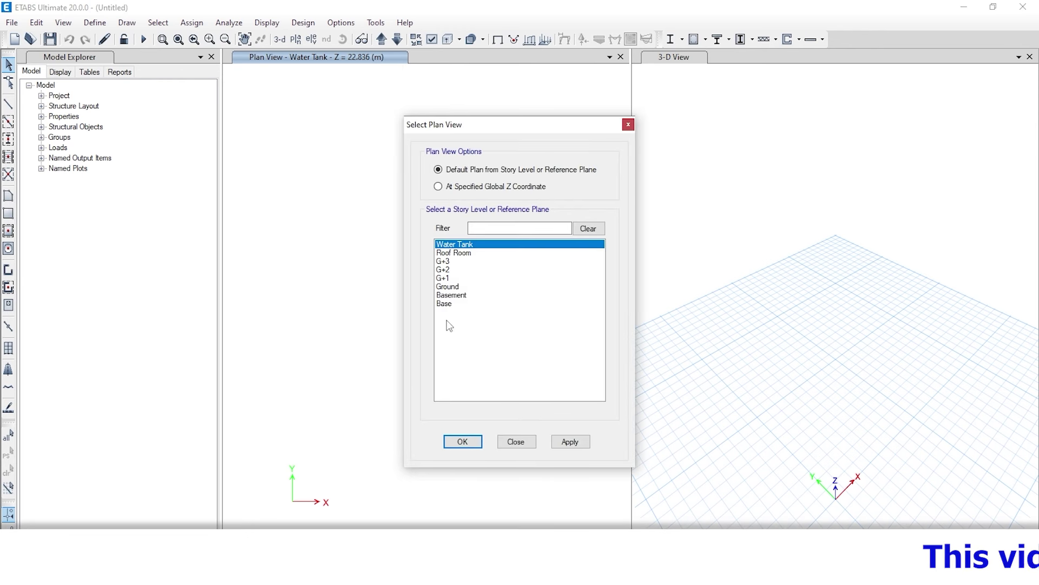
pyautogui.click(444, 295)
pyautogui.click(444, 287)
pyautogui.click(444, 278)
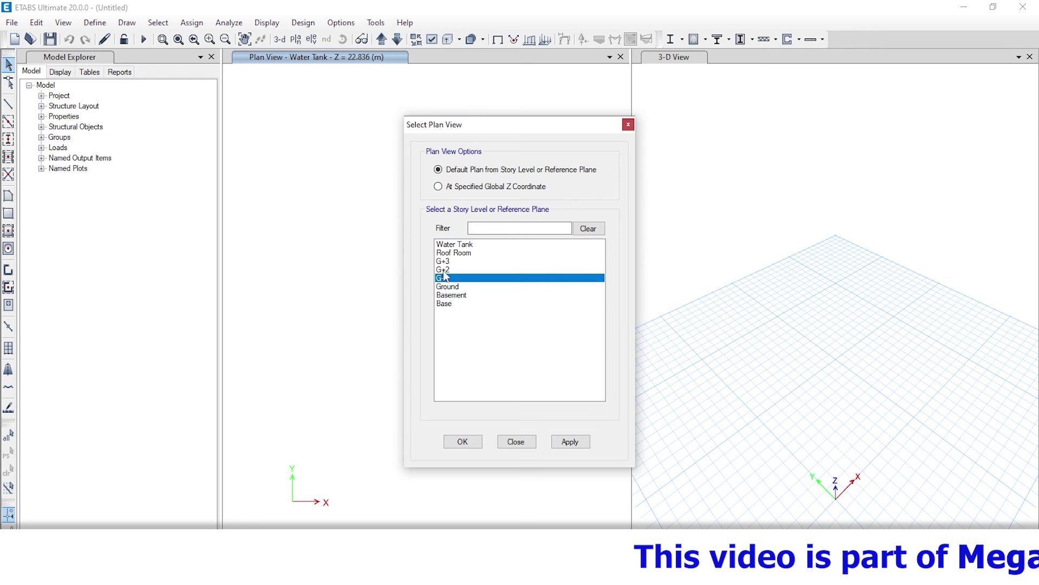
pyautogui.click(444, 269)
pyautogui.click(442, 261)
pyautogui.click(452, 252)
pyautogui.click(454, 244)
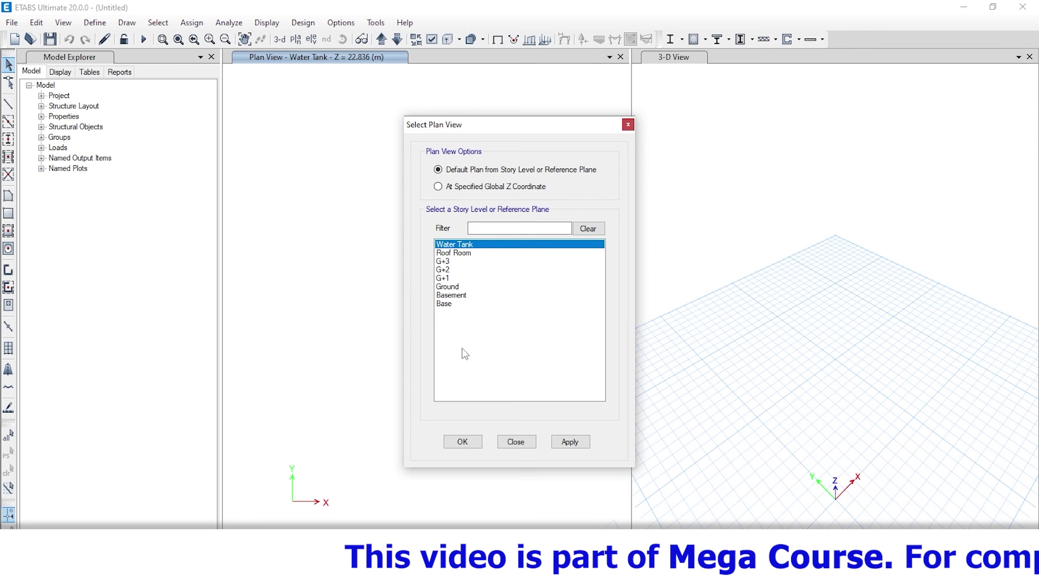
pyautogui.click(451, 296)
pyautogui.click(516, 441)
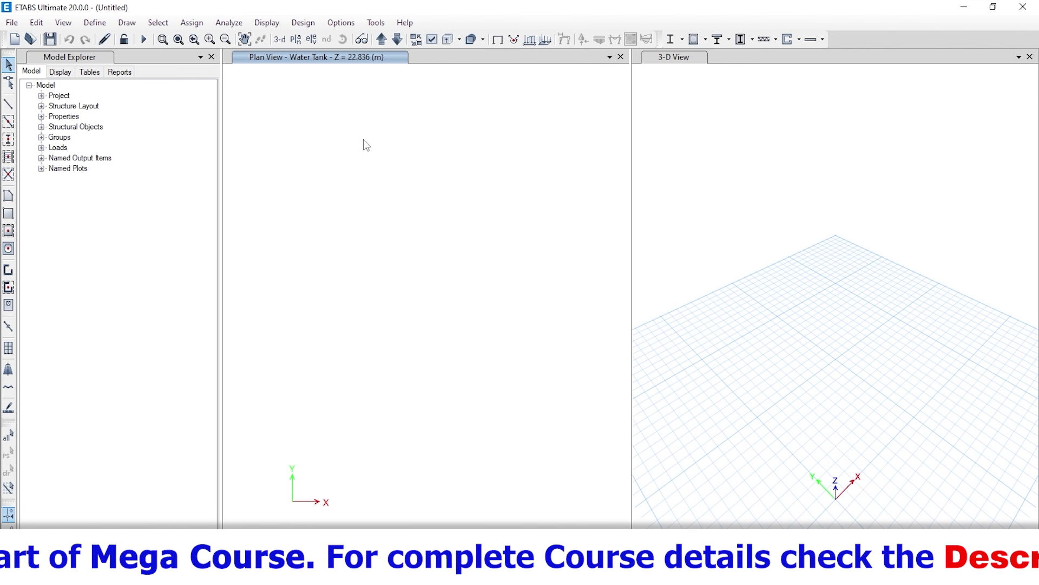
# - Step the plan view down story by story from Water Tank to Basement
pyautogui.click(397, 40)
pyautogui.click(397, 40)
pyautogui.click(397, 40)
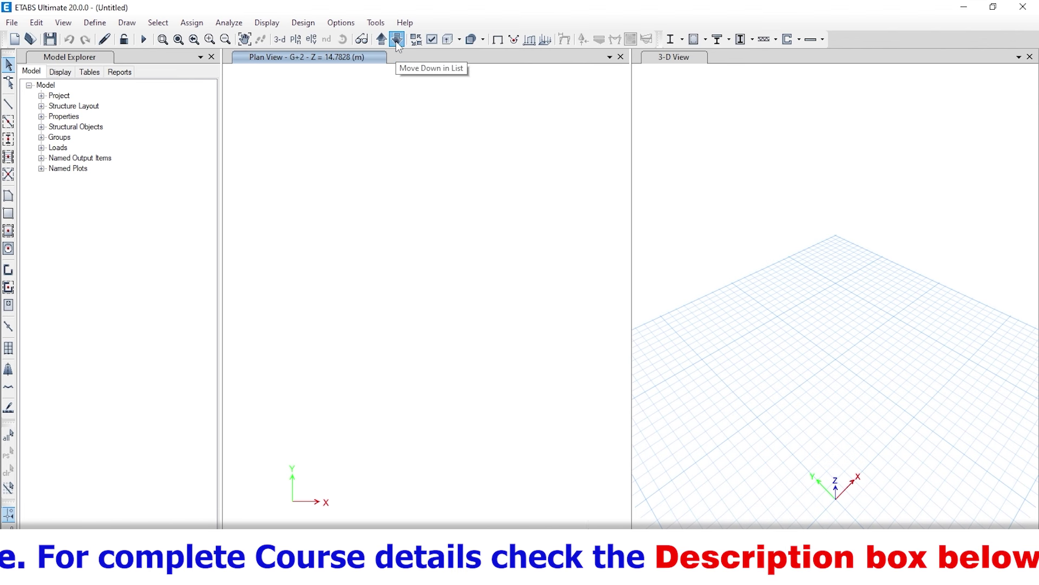
pyautogui.click(397, 39)
pyautogui.click(397, 39)
pyautogui.click(396, 39)
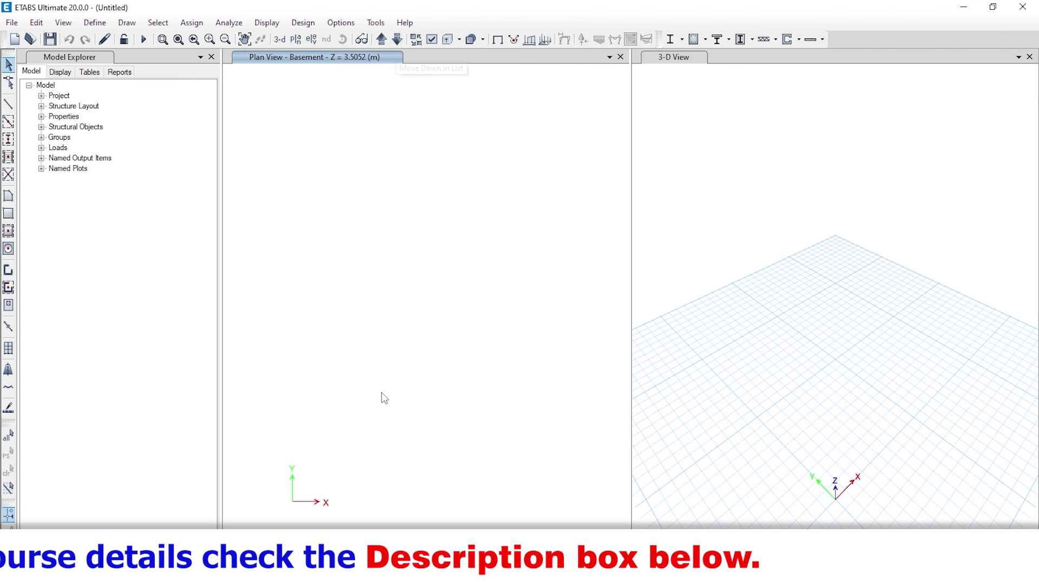
# - Narrow the Model Explorer to give the plan and 3-D views more room
pyautogui.moveTo(837, 457); pyautogui.dragTo(844, 322, button='middle')
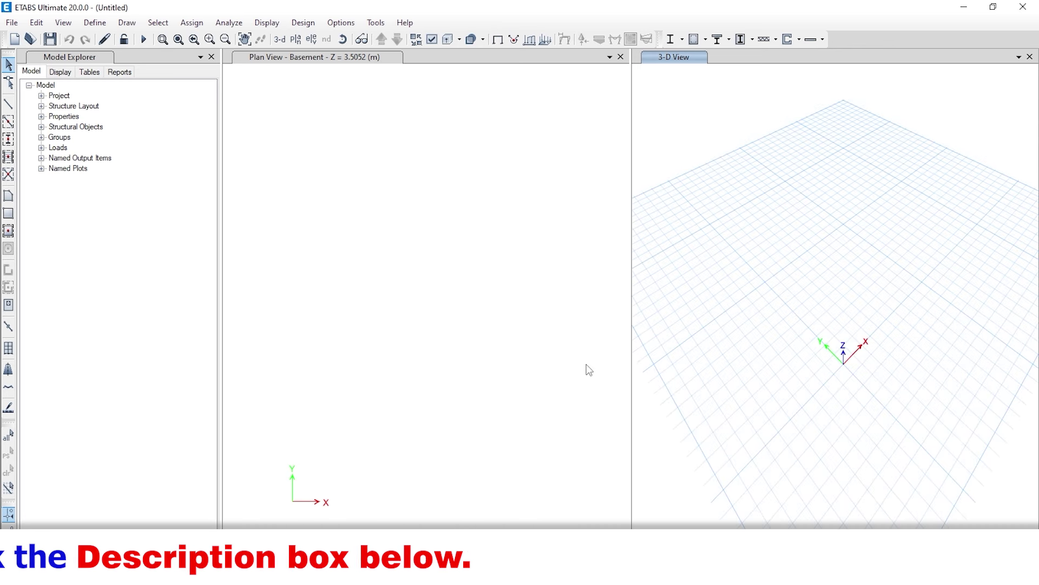
pyautogui.click(501, 366)
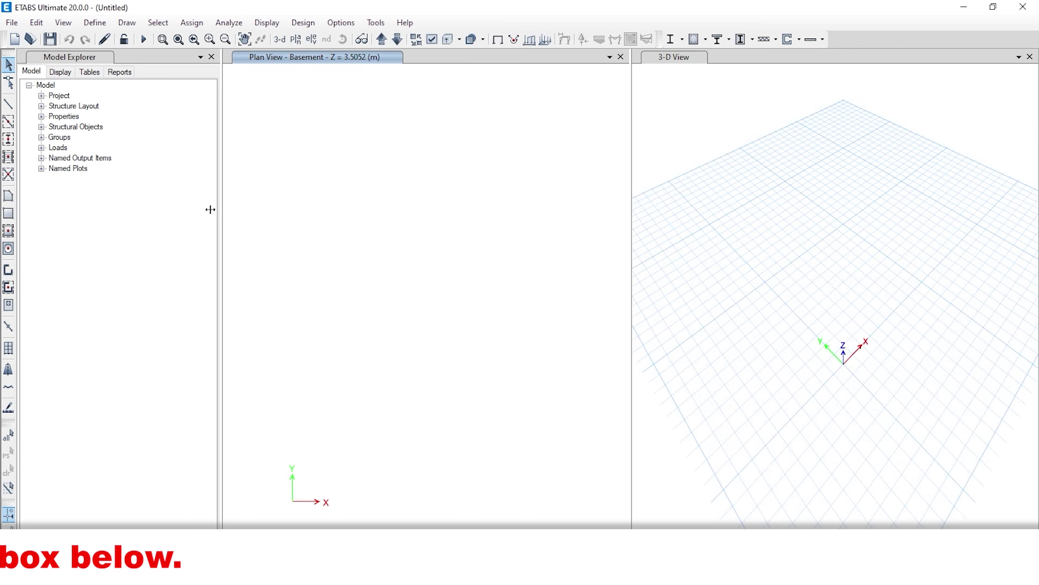
pyautogui.moveTo(212, 208); pyautogui.dragTo(140, 207)
# - Start a DXF/DWG architectural plan import and choose the file Beam Column Plan for Etabs
pyautogui.click(11, 22)
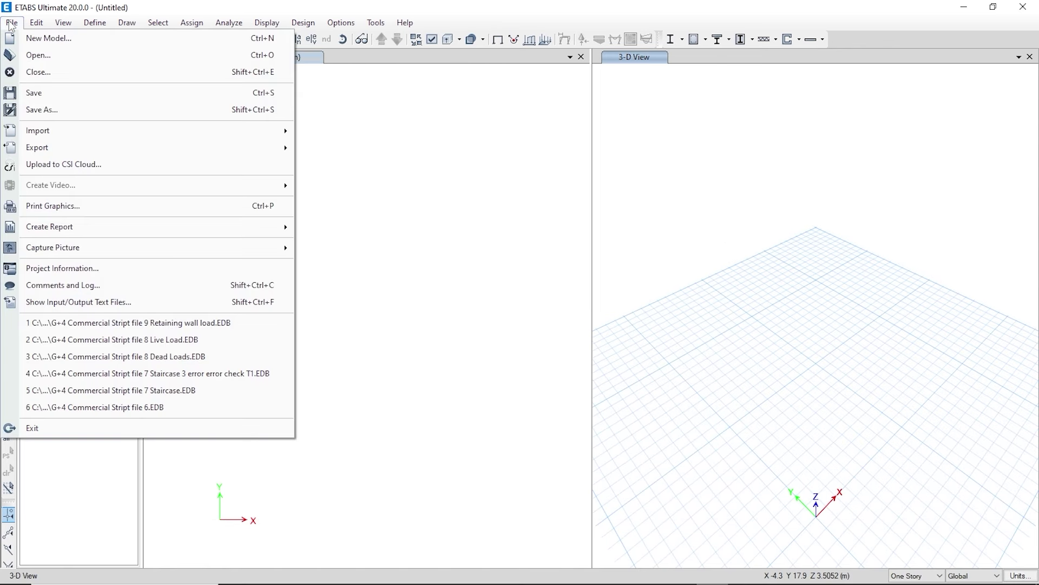
pyautogui.moveTo(242, 127)
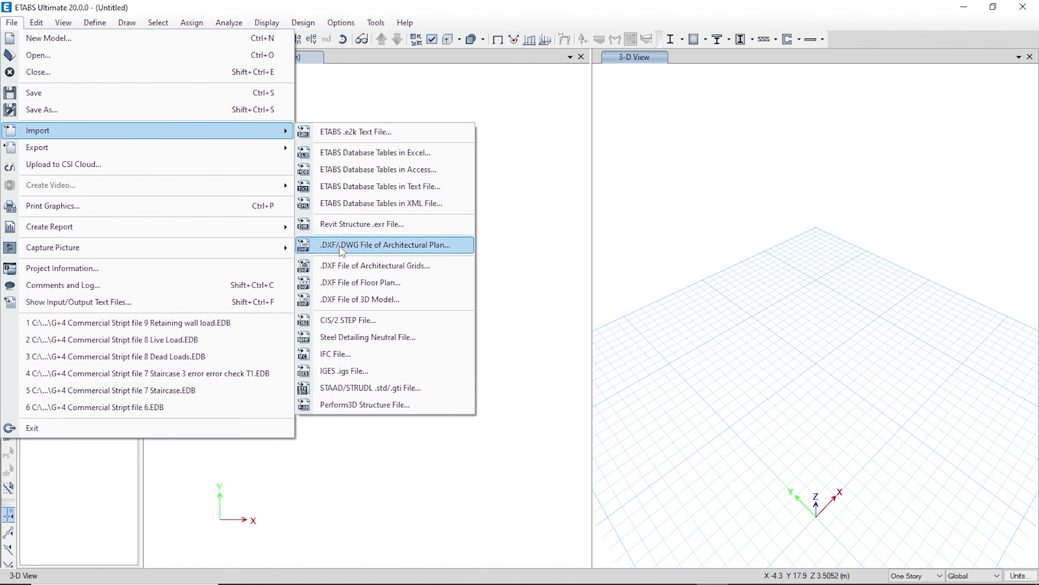
pyautogui.click(402, 247)
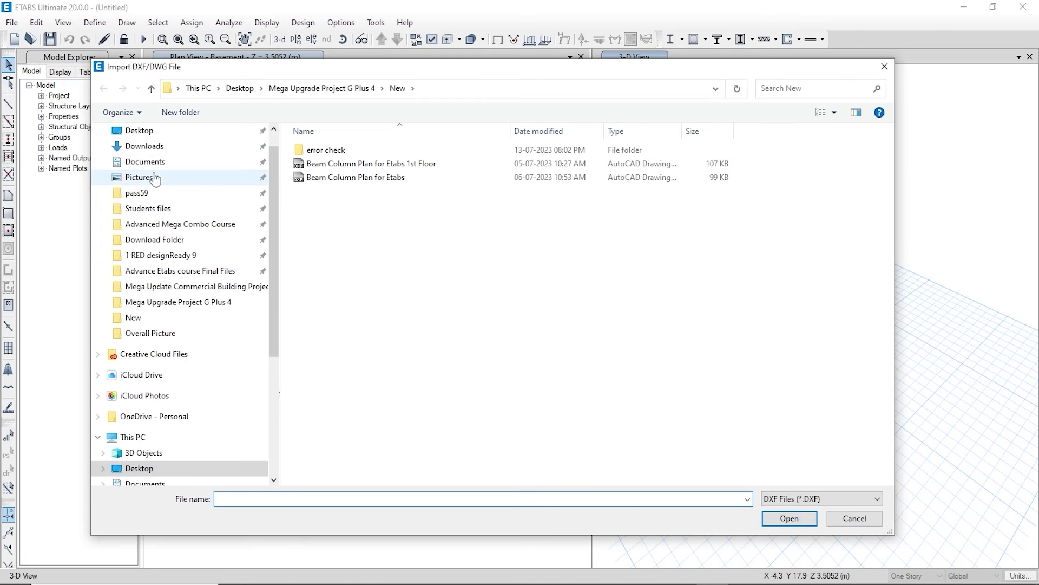
pyautogui.click(351, 180)
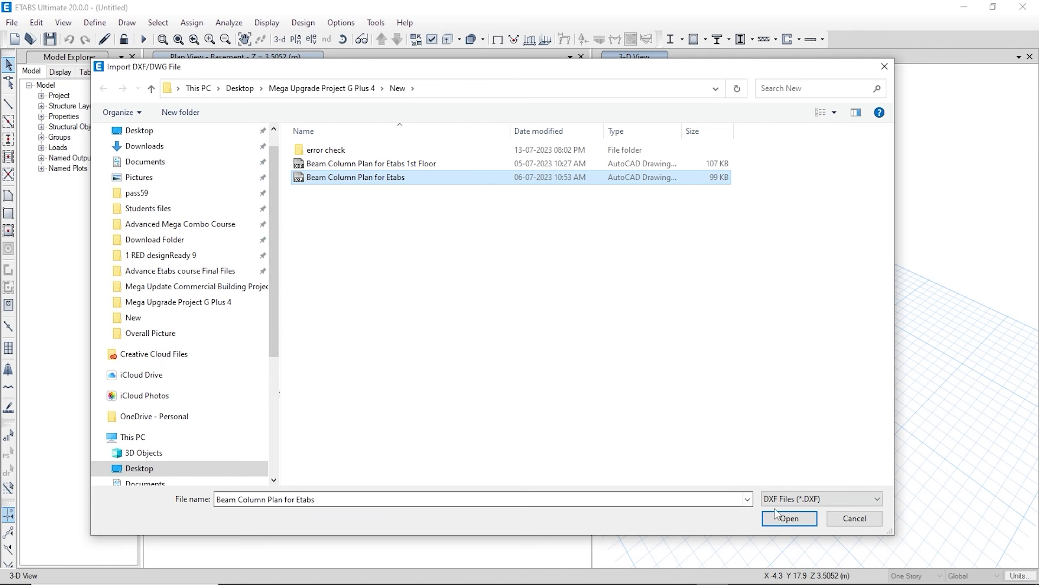
pyautogui.click(797, 522)
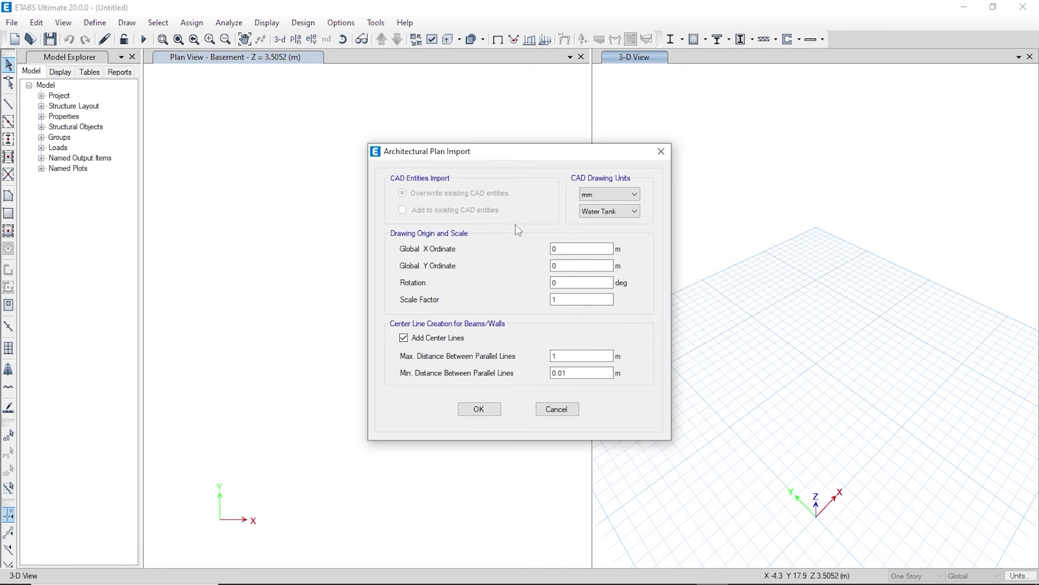
# - Import the architectural plan onto the Basement story with drawing units in inches and without adding center lines
pyautogui.click(607, 194)
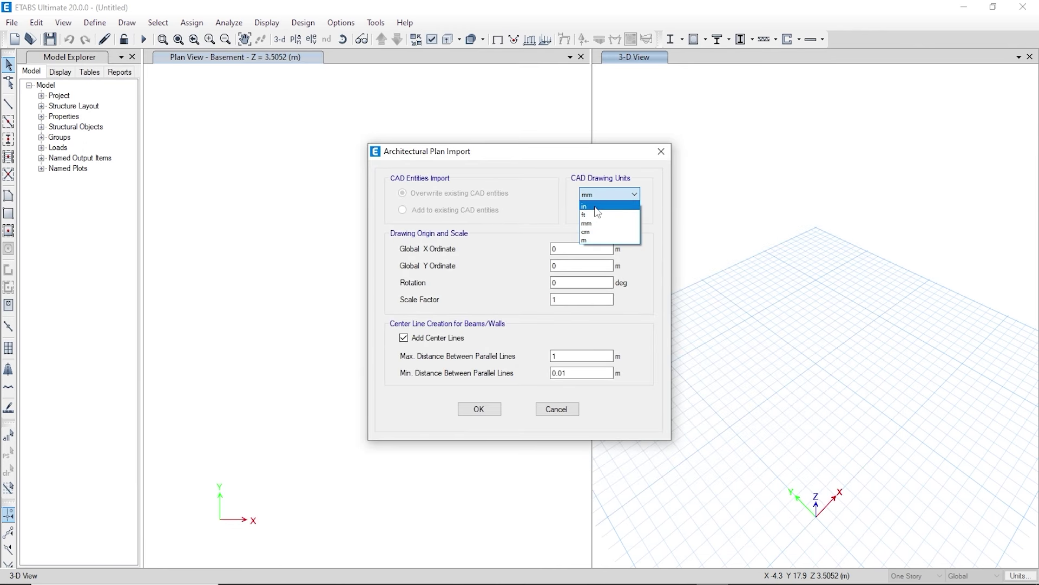
pyautogui.click(596, 209)
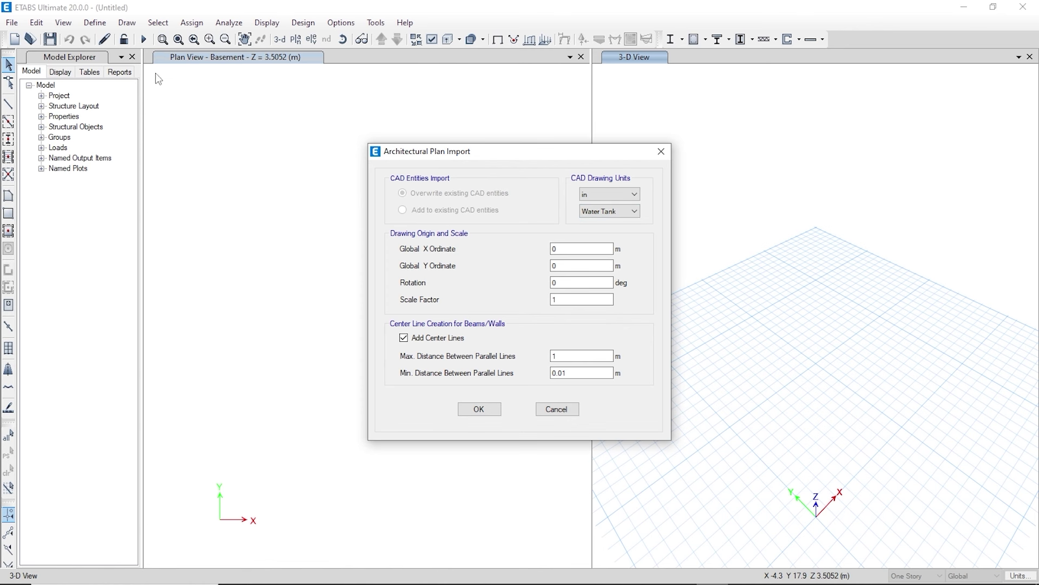
pyautogui.click(610, 211)
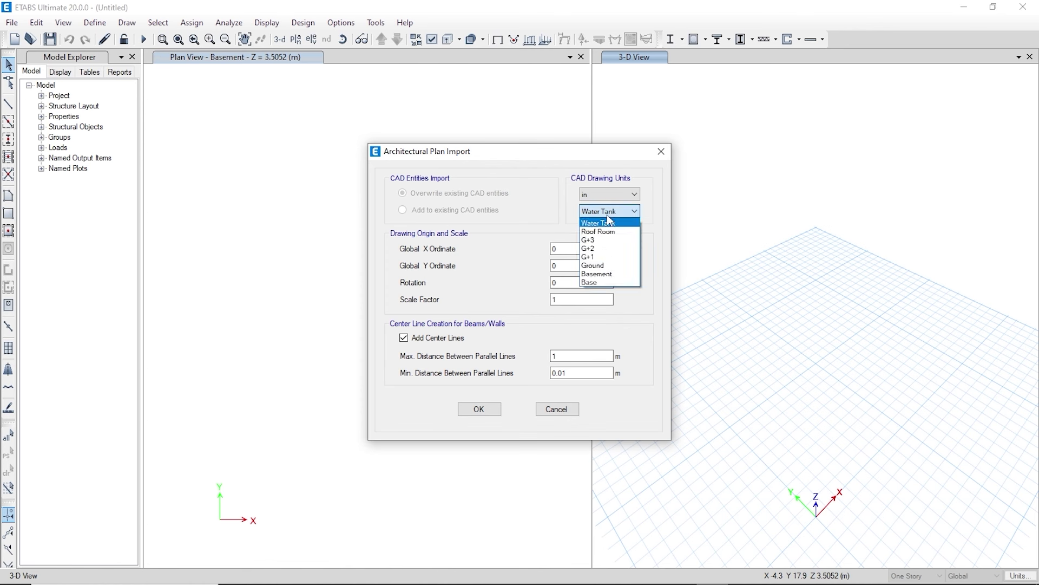
pyautogui.click(594, 274)
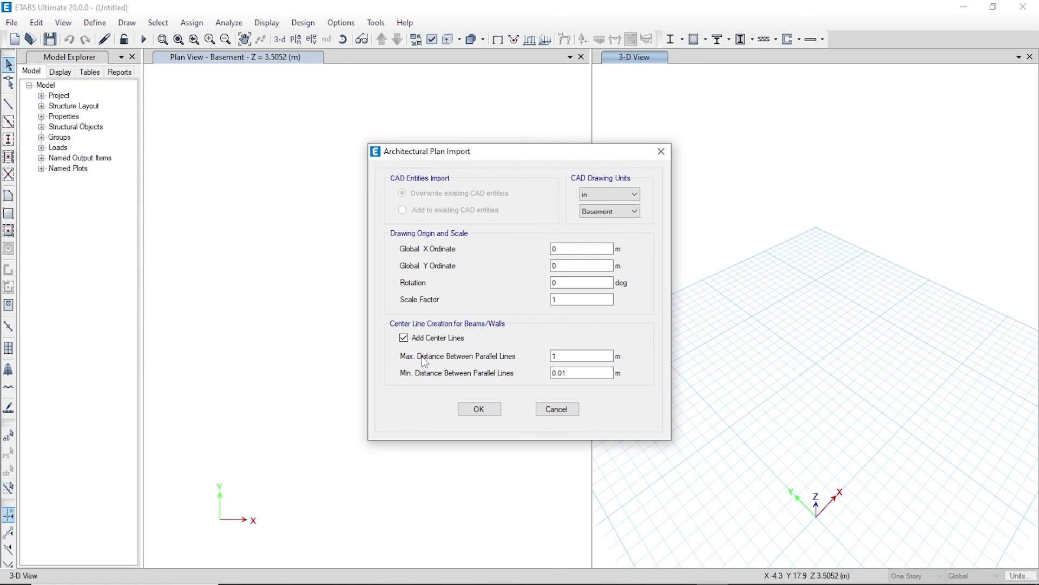
pyautogui.click(403, 337)
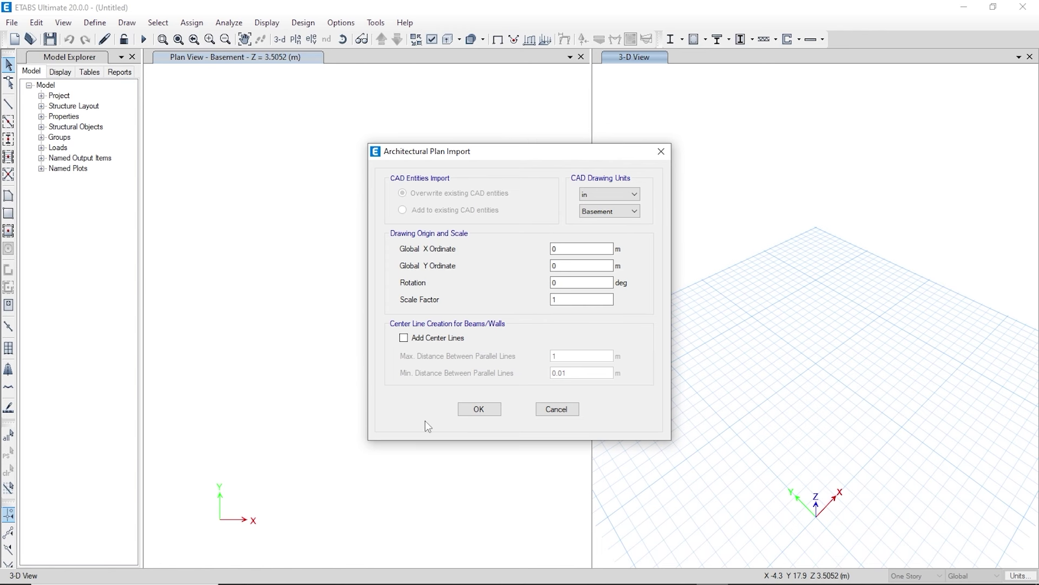
pyautogui.click(479, 409)
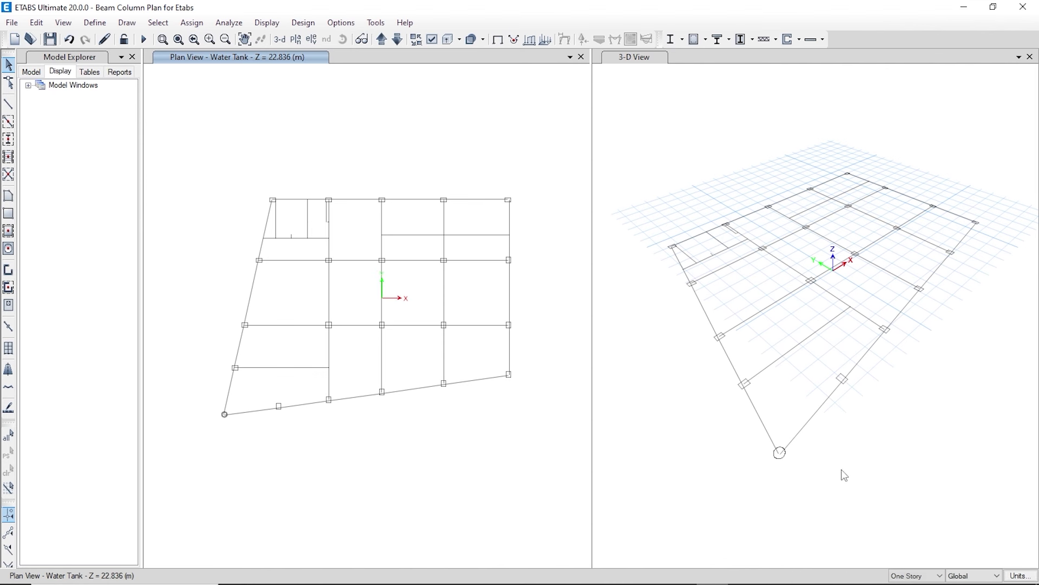
# - Add column objects from the Columns architectural layer of the 3-D View's imported plan
pyautogui.keyDown('shift'); pyautogui.moveTo(866, 476); pyautogui.dragTo(704, 447, button='middle'); pyautogui.keyUp('shift')
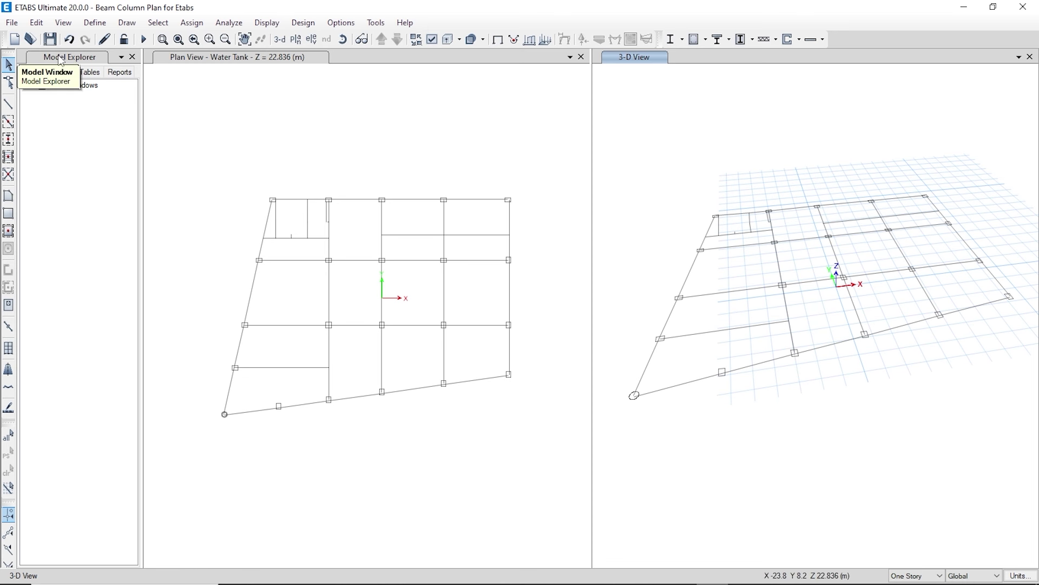
pyautogui.click(57, 77)
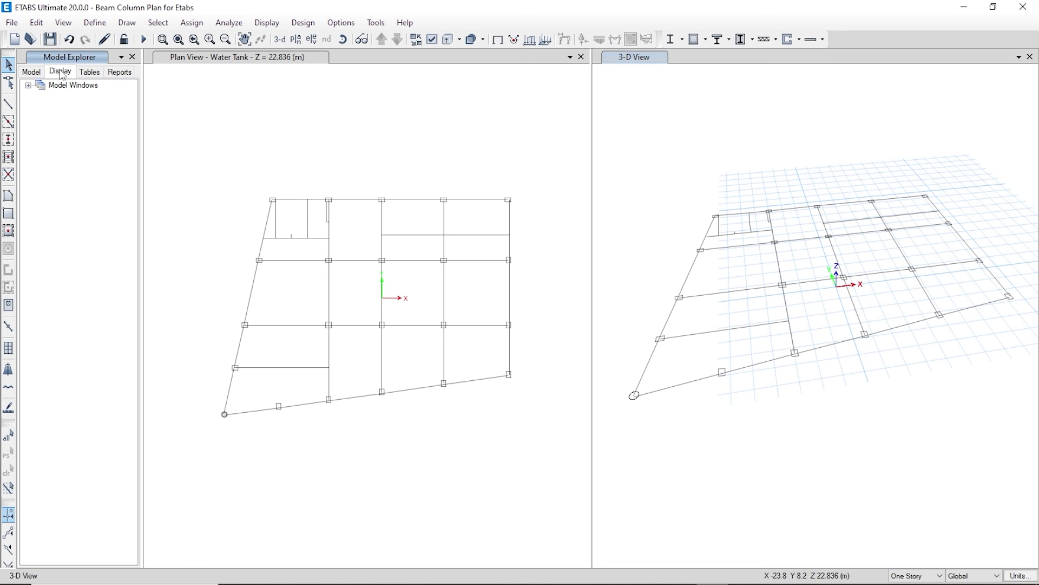
pyautogui.click(28, 86)
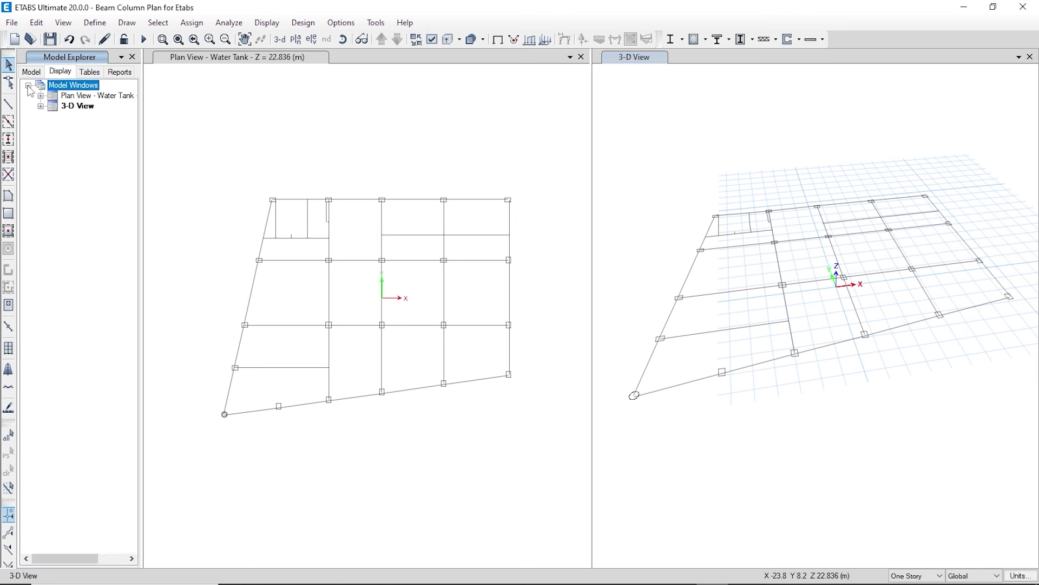
pyautogui.click(41, 107)
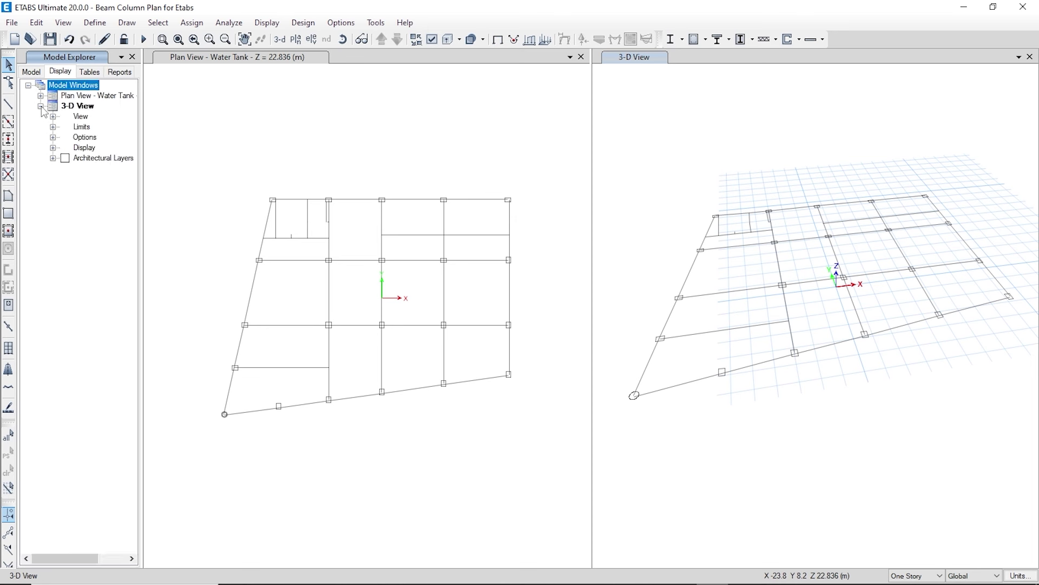
pyautogui.click(53, 159)
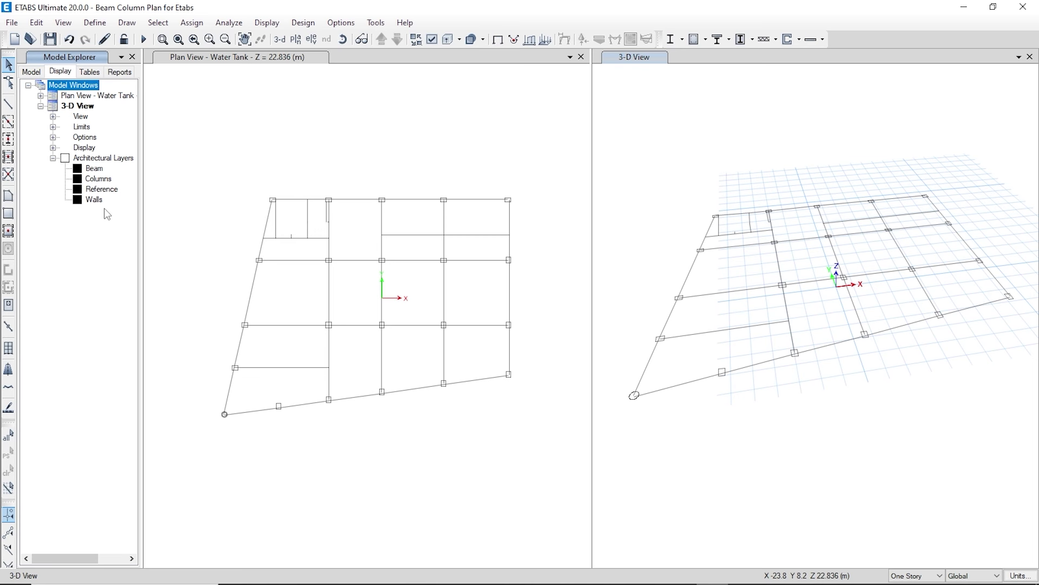
pyautogui.rightClick(93, 179)
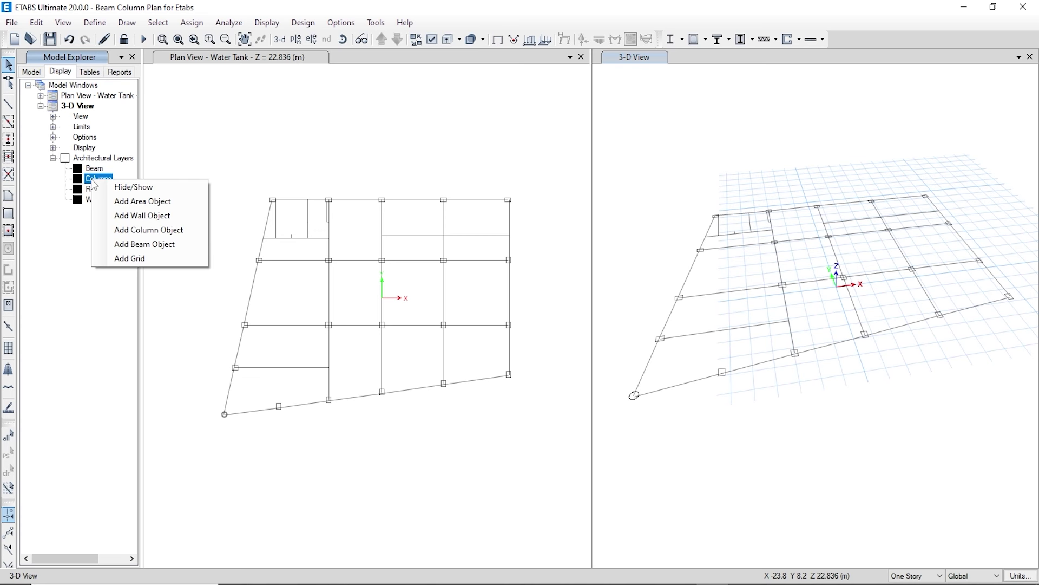
pyautogui.click(116, 230)
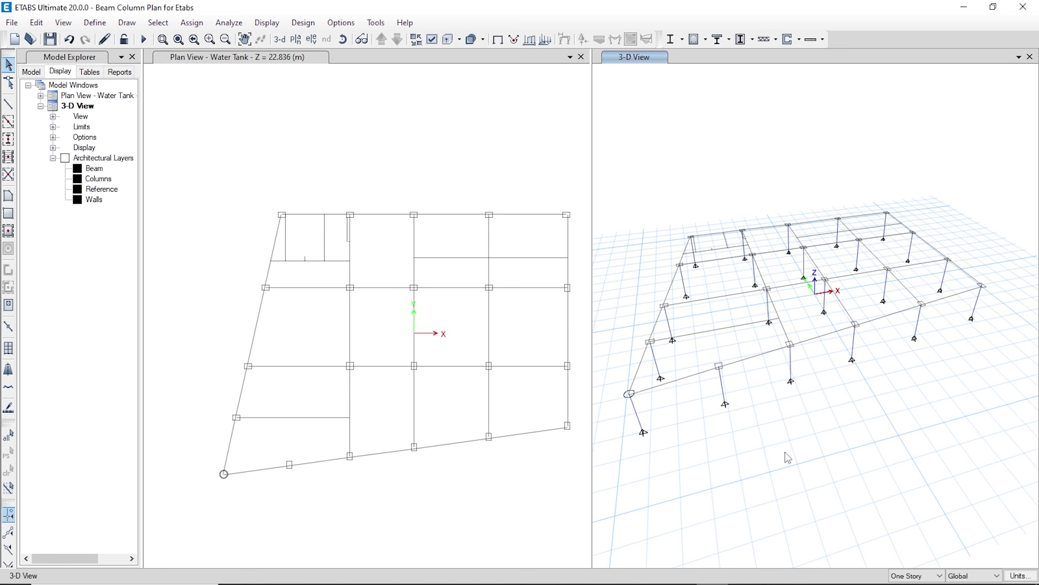
# - Turn on the extruded display in the 3-D view and inspect the columns, including the round corner column
pyautogui.click(448, 39)
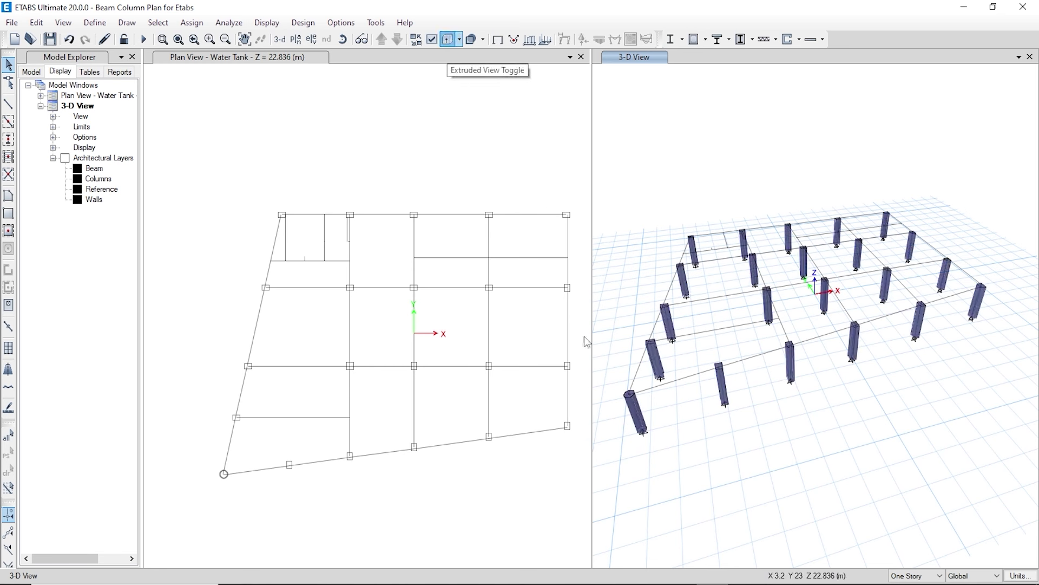
pyautogui.scroll(3, 693, 460)
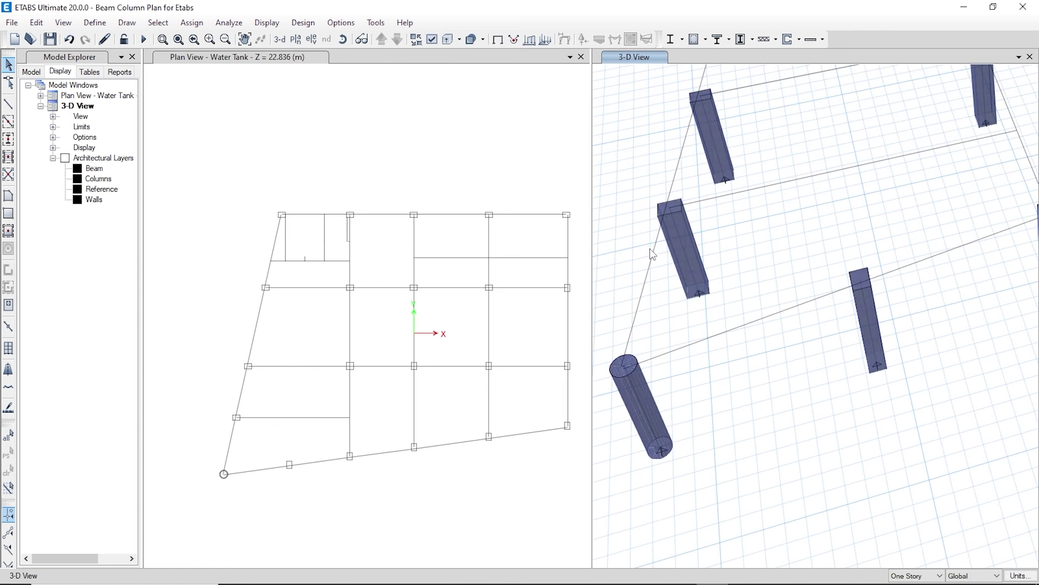
pyautogui.moveTo(730, 234); pyautogui.dragTo(575, 413, button='middle')
pyautogui.keyDown('shift'); pyautogui.moveTo(778, 307); pyautogui.dragTo(767, 357, button='middle'); pyautogui.keyUp('shift')
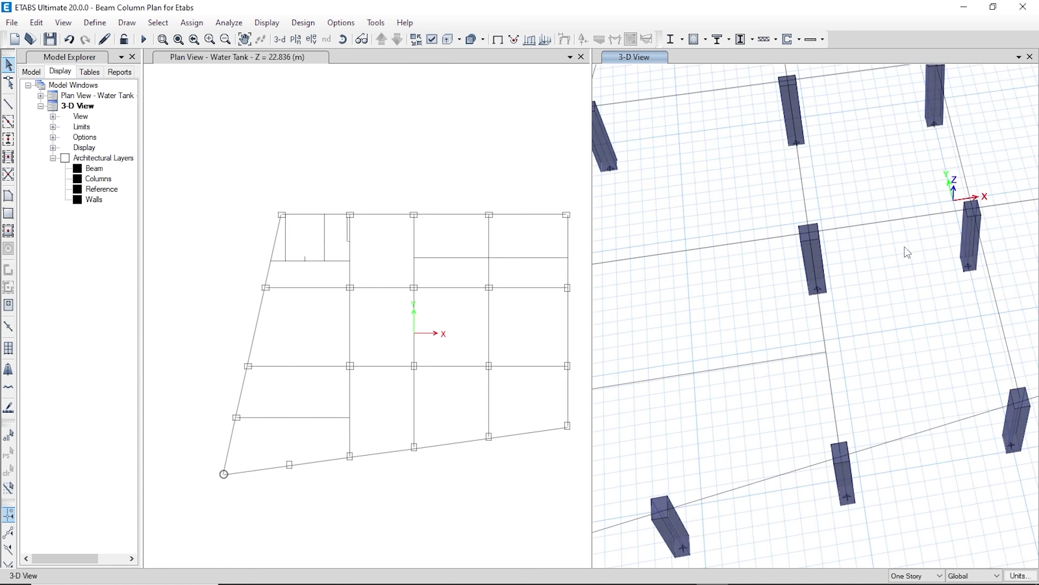
pyautogui.moveTo(758, 169); pyautogui.dragTo(762, 344, button='middle')
pyautogui.scroll(-5, 738, 420)
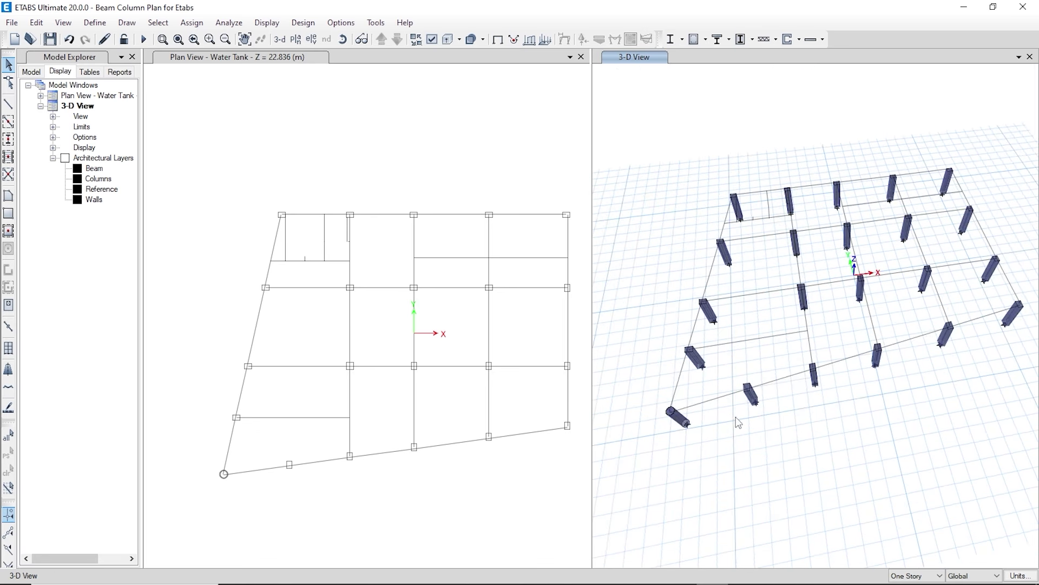
pyautogui.keyDown('shift'); pyautogui.moveTo(737, 420); pyautogui.dragTo(787, 403, button='middle'); pyautogui.keyUp('shift')
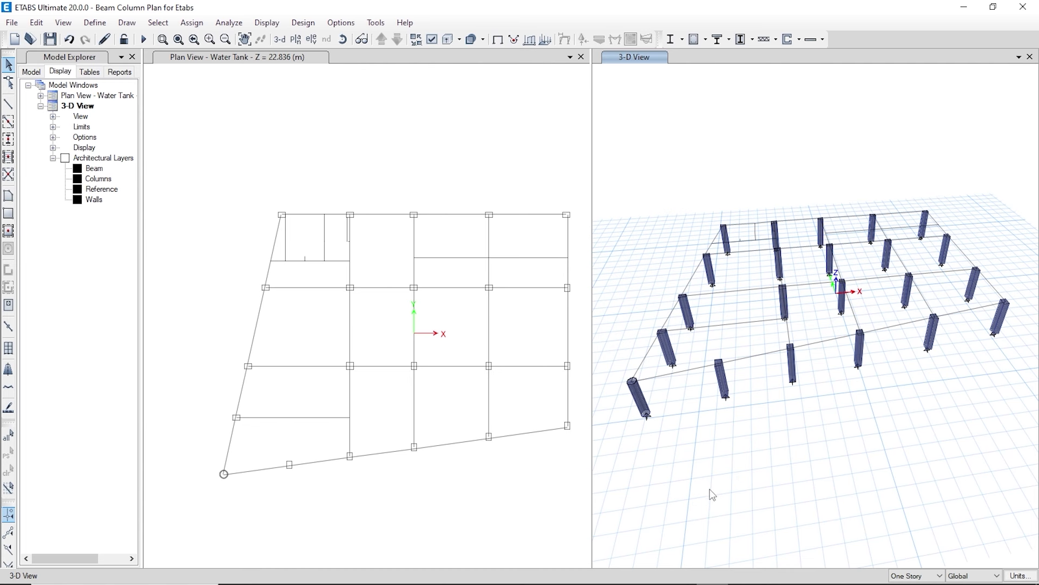
# - Switch to Chrome, look through the Mega Course Advance outline on the fieldReady page, and return to ETABS
pyautogui.press('super')
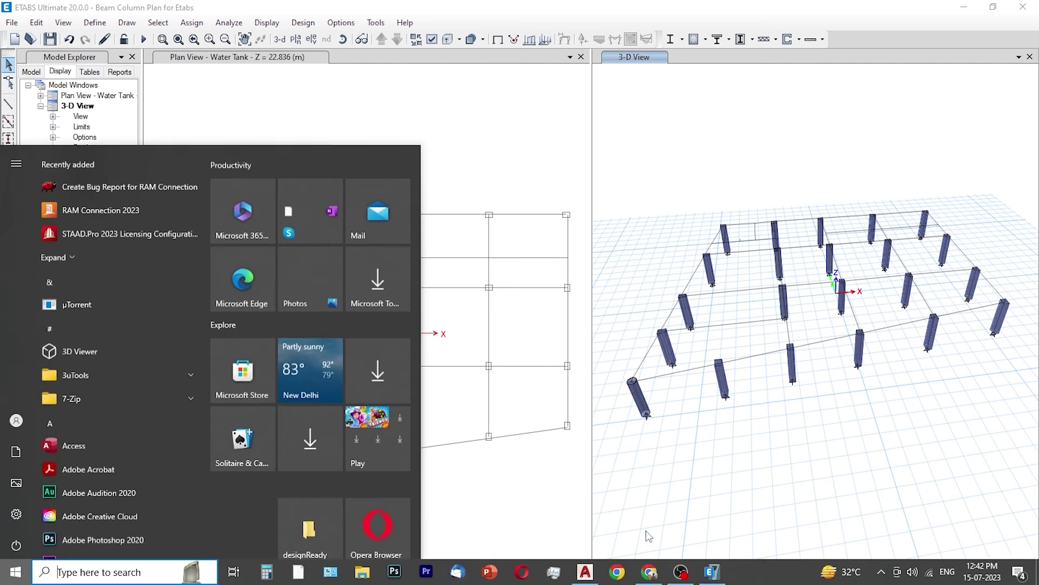
pyautogui.click(638, 571)
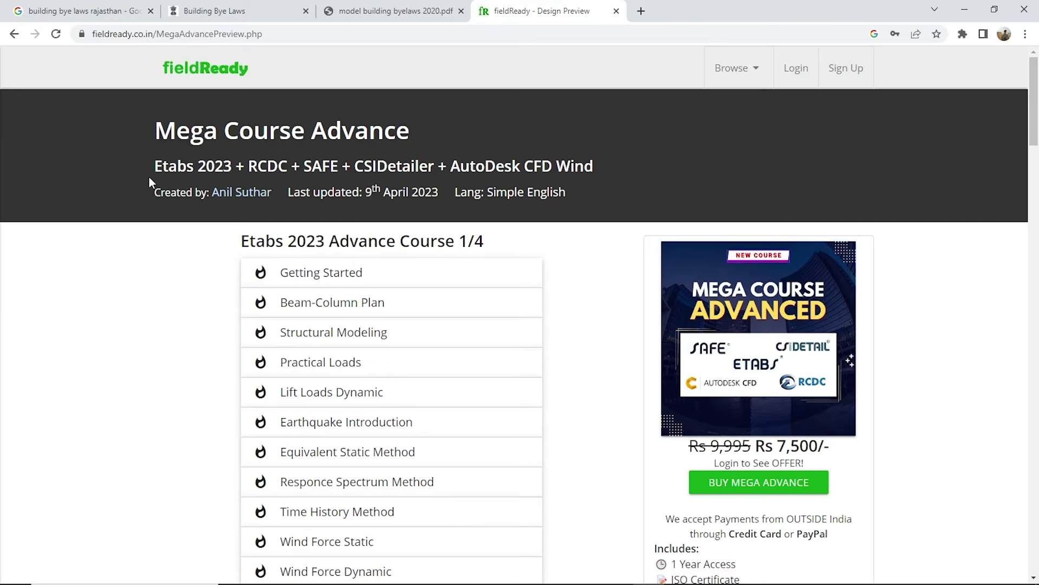
pyautogui.moveTo(157, 167); pyautogui.dragTo(599, 196)
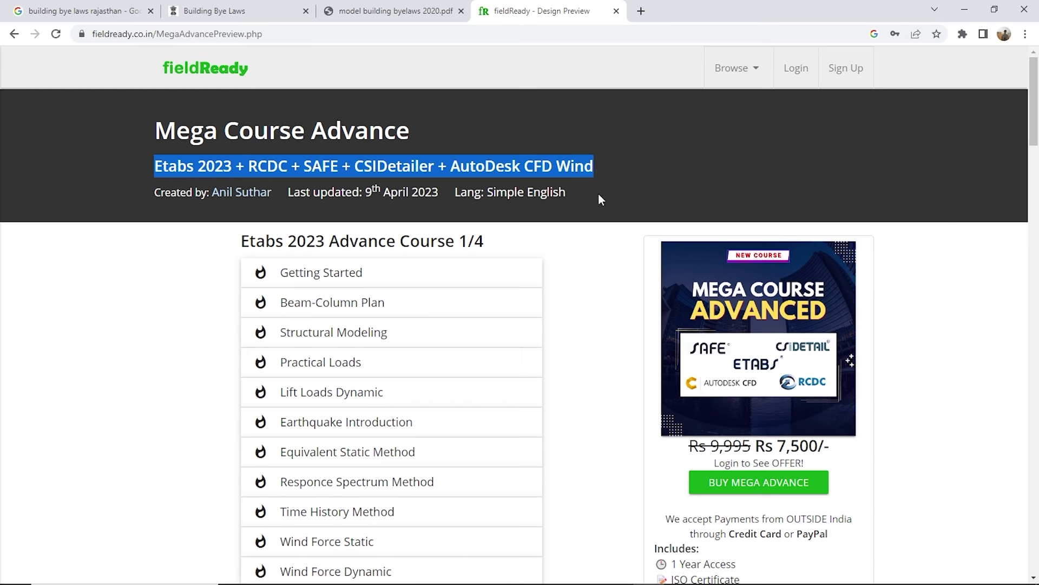
pyautogui.click(580, 358)
pyautogui.scroll(-3, 574, 353)
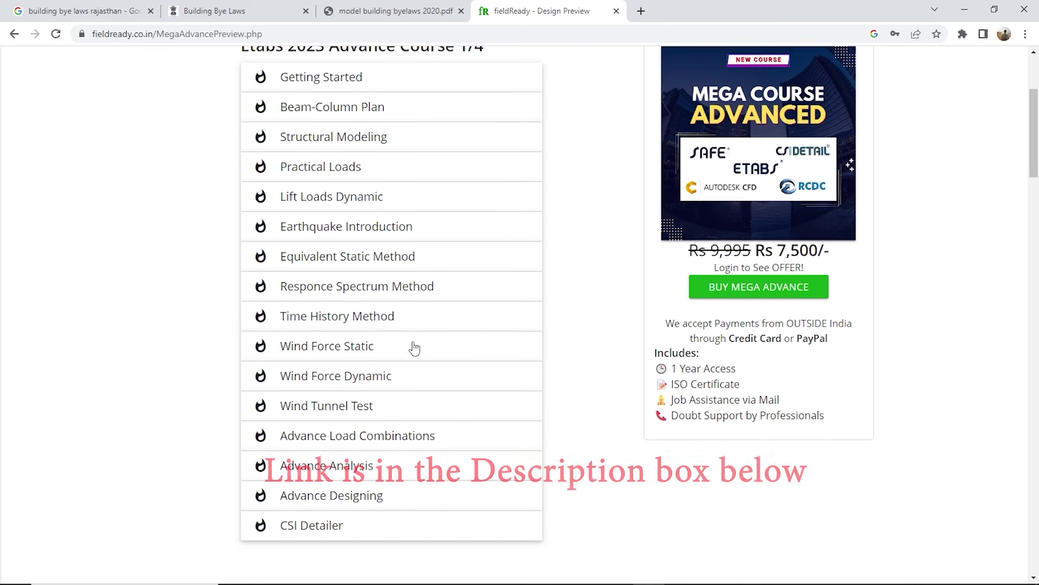
pyautogui.scroll(-6, 400, 343)
pyautogui.scroll(-8, 371, 379)
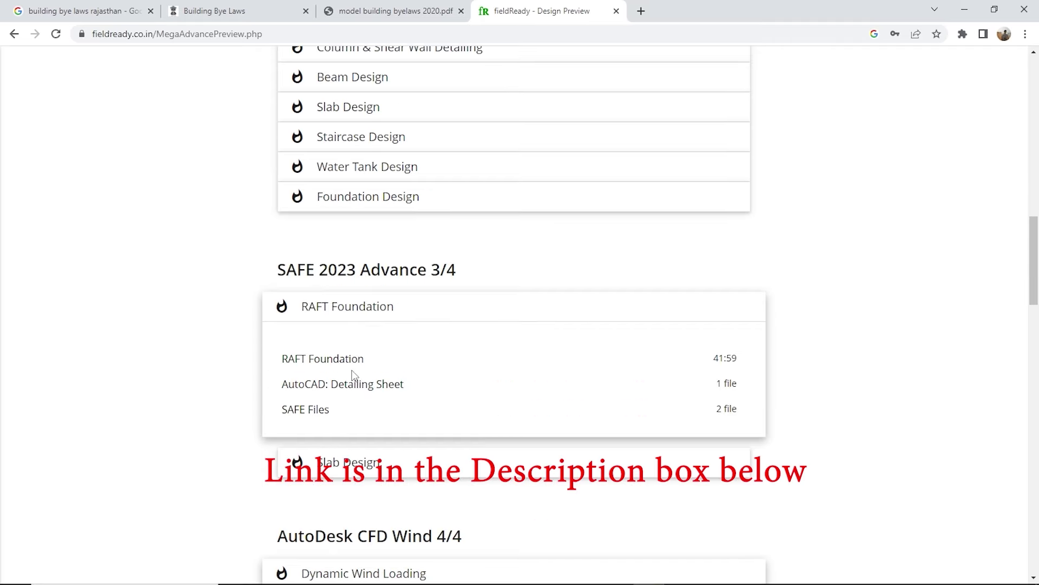
pyautogui.scroll(15, 470, 402)
pyautogui.scroll(2, 520, 287)
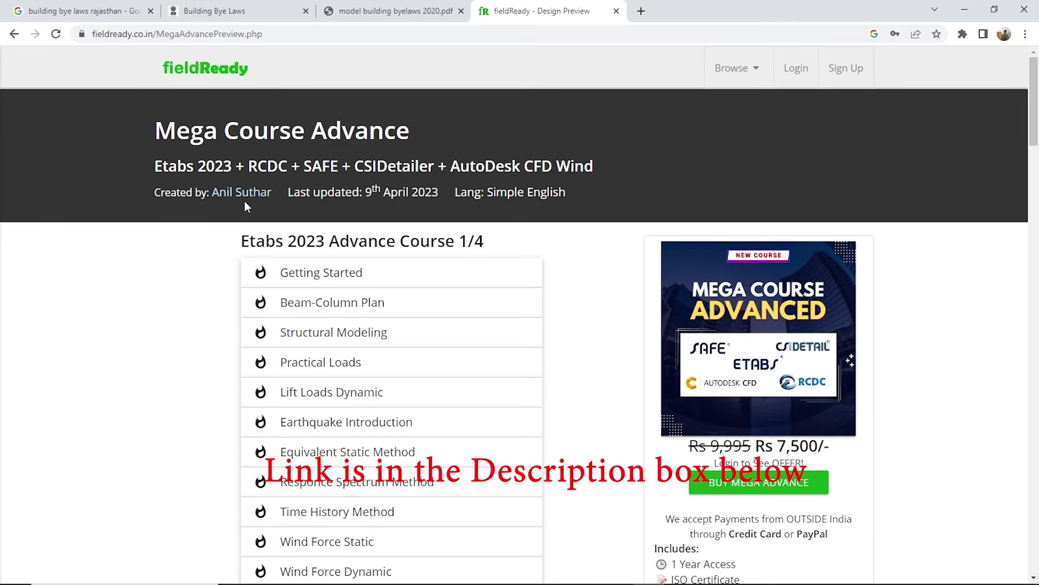
pyautogui.click(964, 12)
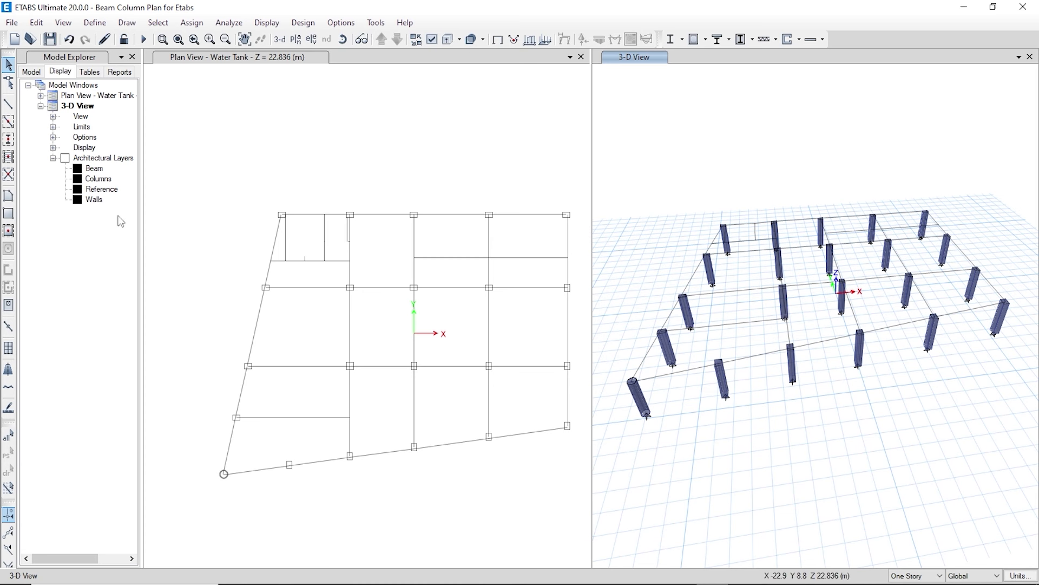
# - Add beam objects from the Beam architectural layer of the 3-D View
pyautogui.rightClick(92, 170)
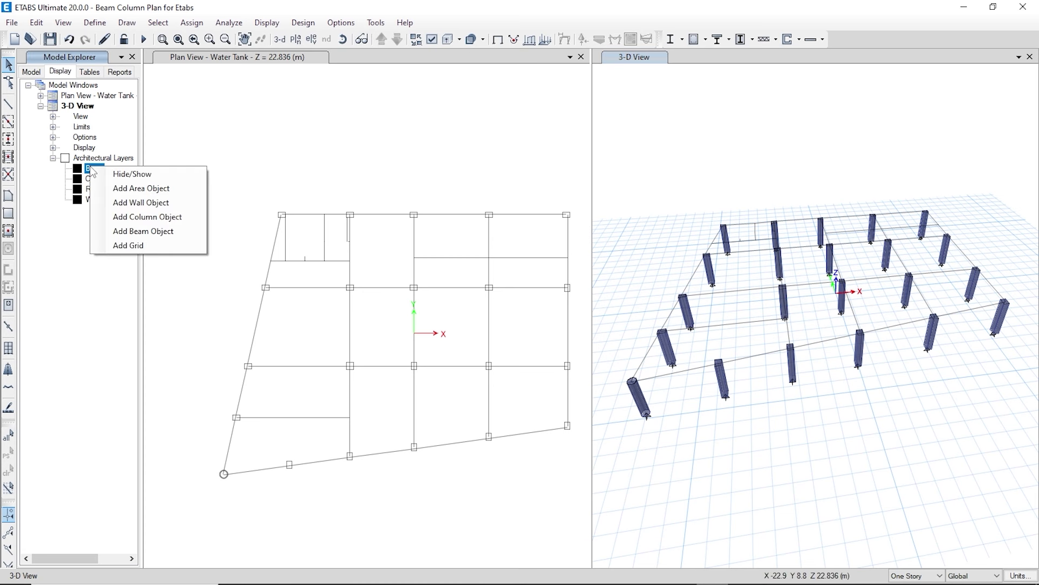
pyautogui.click(117, 231)
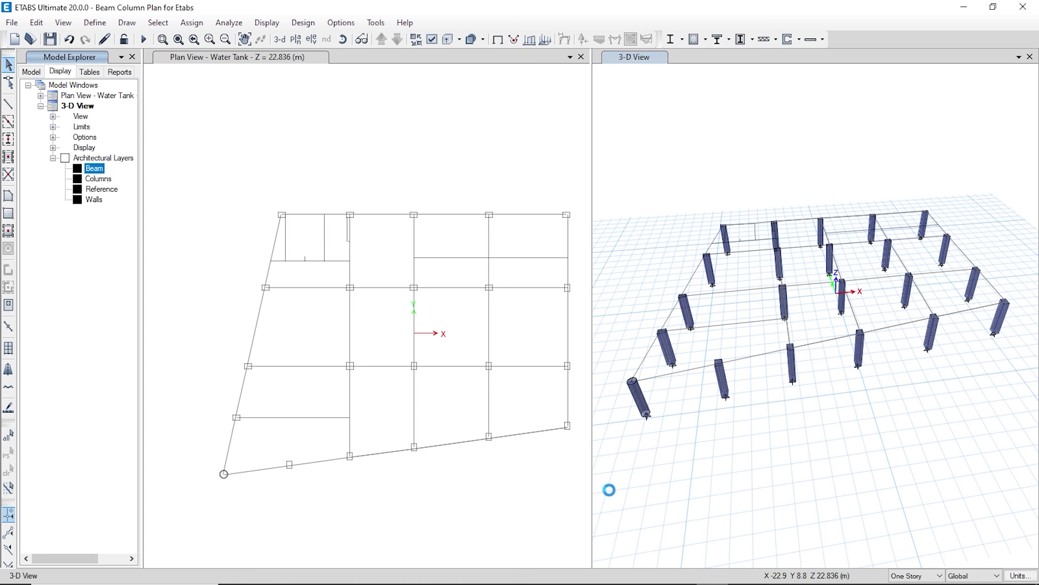
pyautogui.moveTo(470, 477); pyautogui.dragTo(442, 450, button='middle')
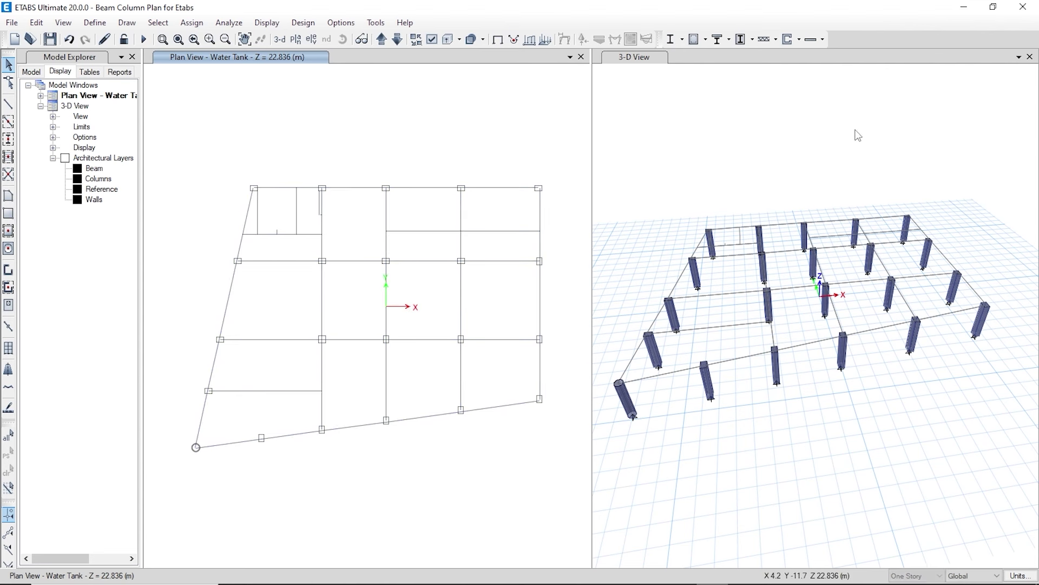
# - Check the section property assignment of the front beam beside the round column, then close its object information
pyautogui.rightClick(677, 378)
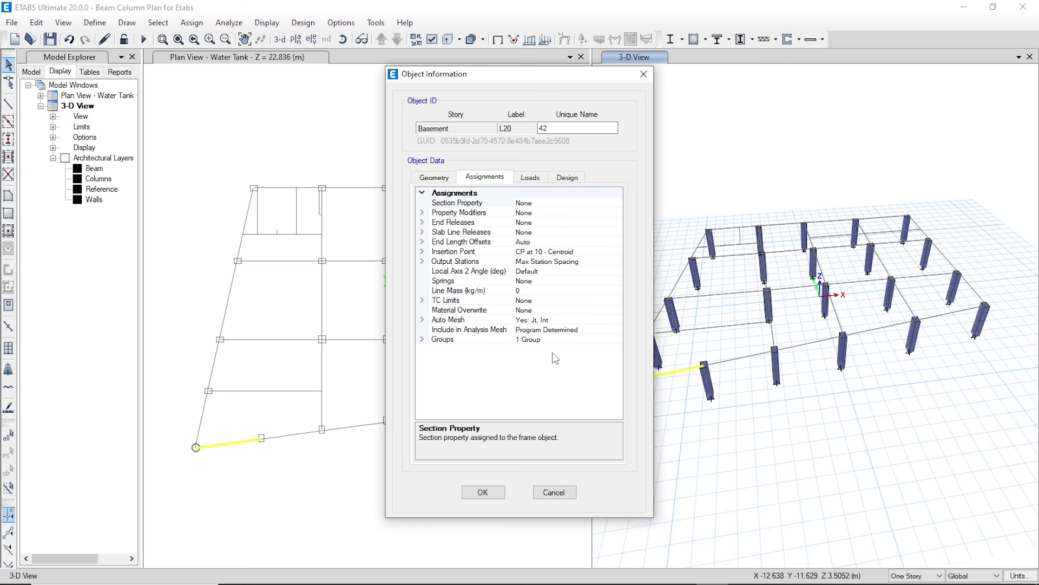
pyautogui.click(539, 203)
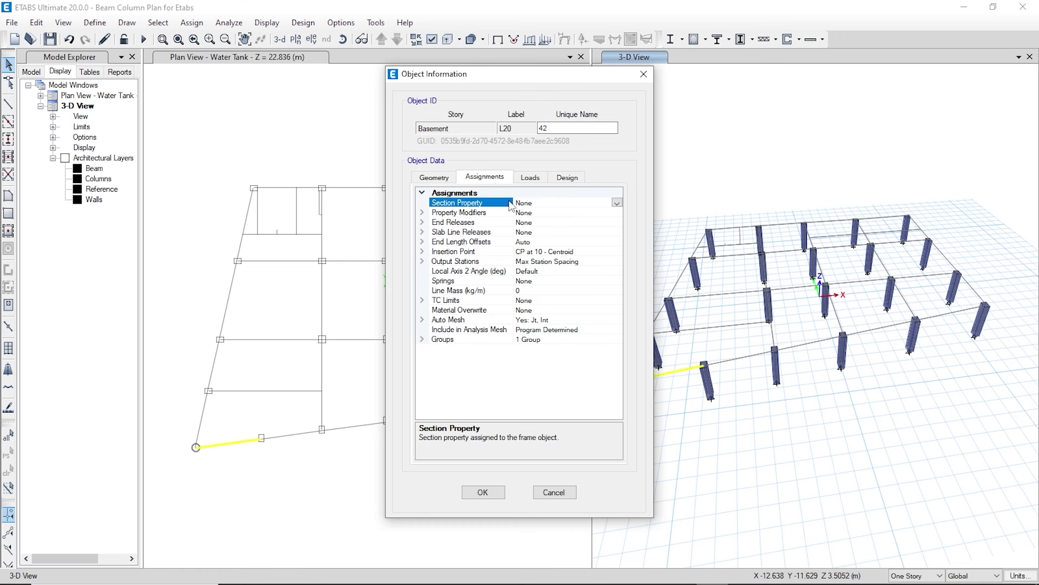
pyautogui.click(545, 202)
pyautogui.click(644, 73)
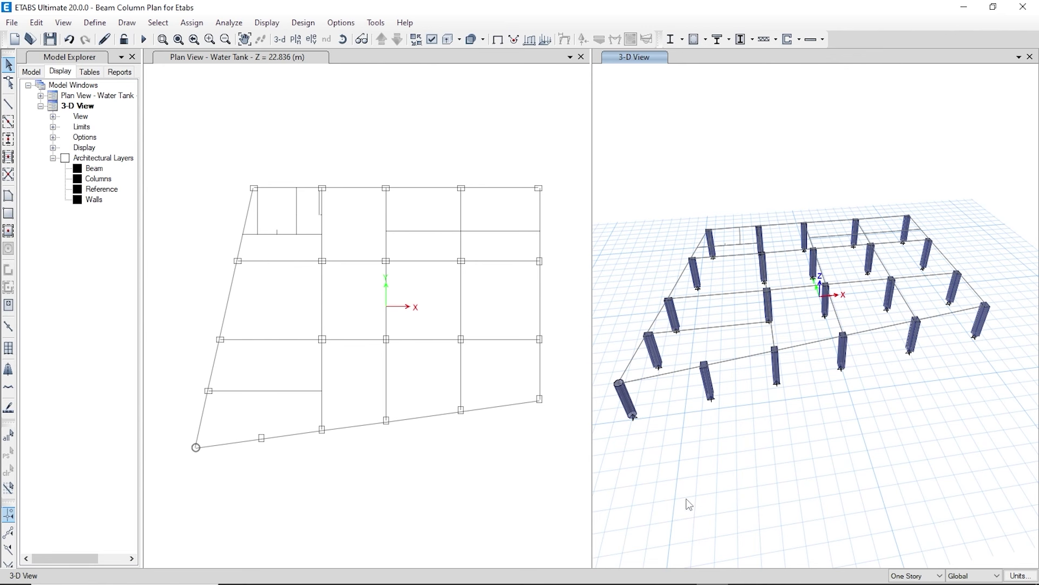
# - Step the plan view down to the Basement story
pyautogui.click(375, 158)
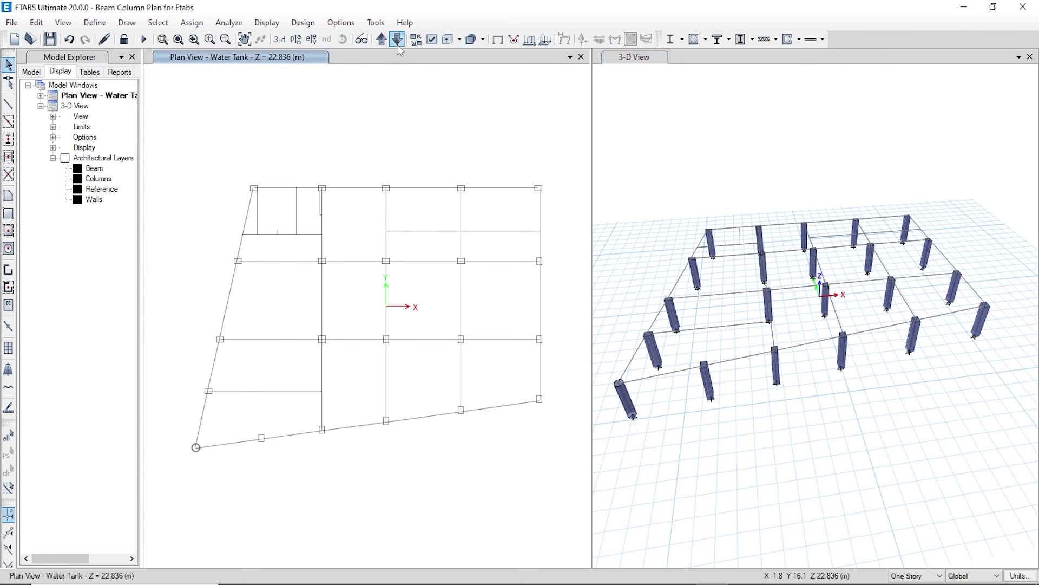
pyautogui.click(398, 39)
pyautogui.click(397, 42)
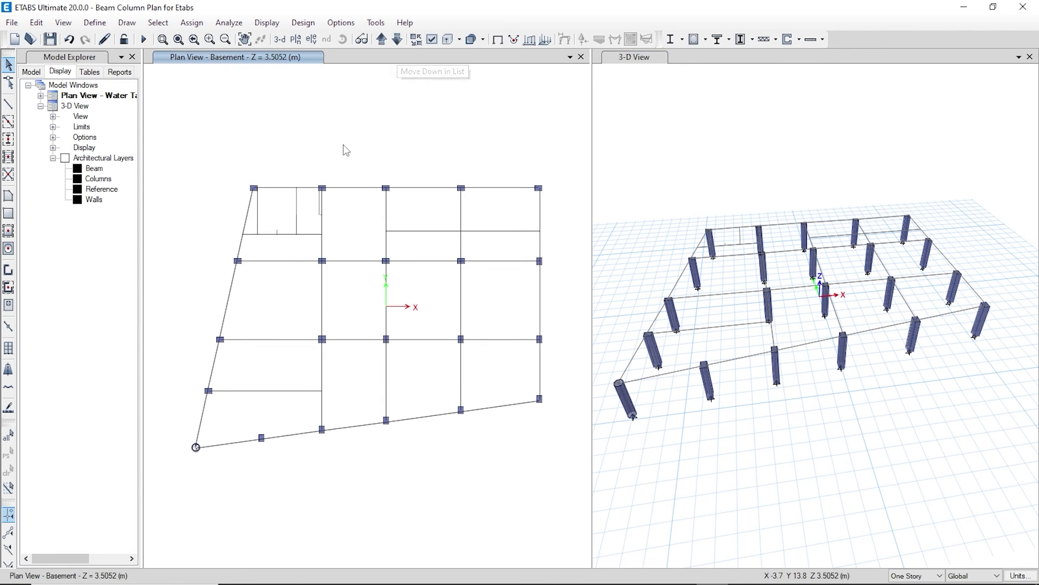
# - Open the 4000Psi concrete material for modification and rename it M25
pyautogui.click(95, 22)
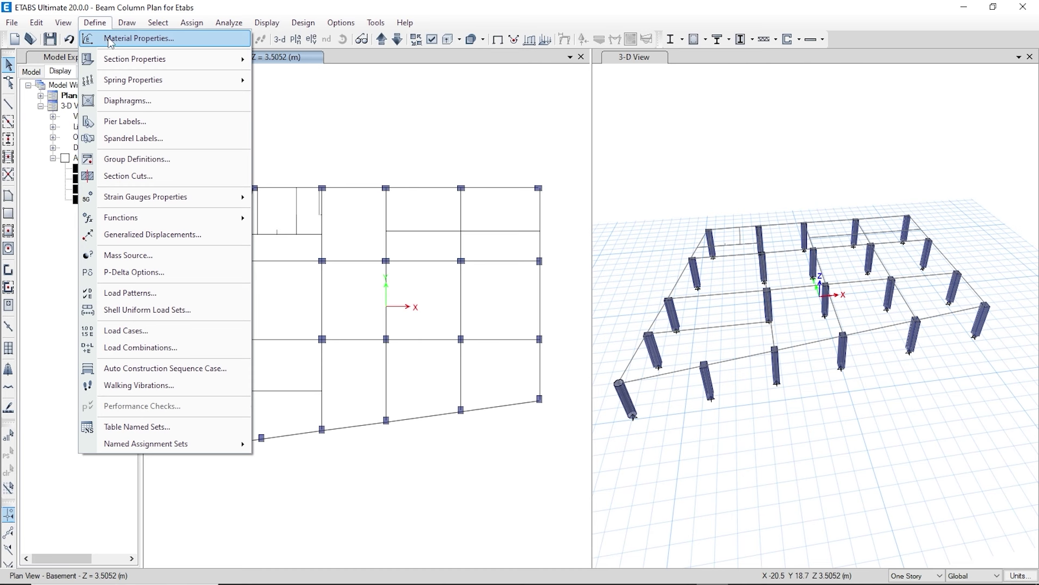
pyautogui.click(110, 41)
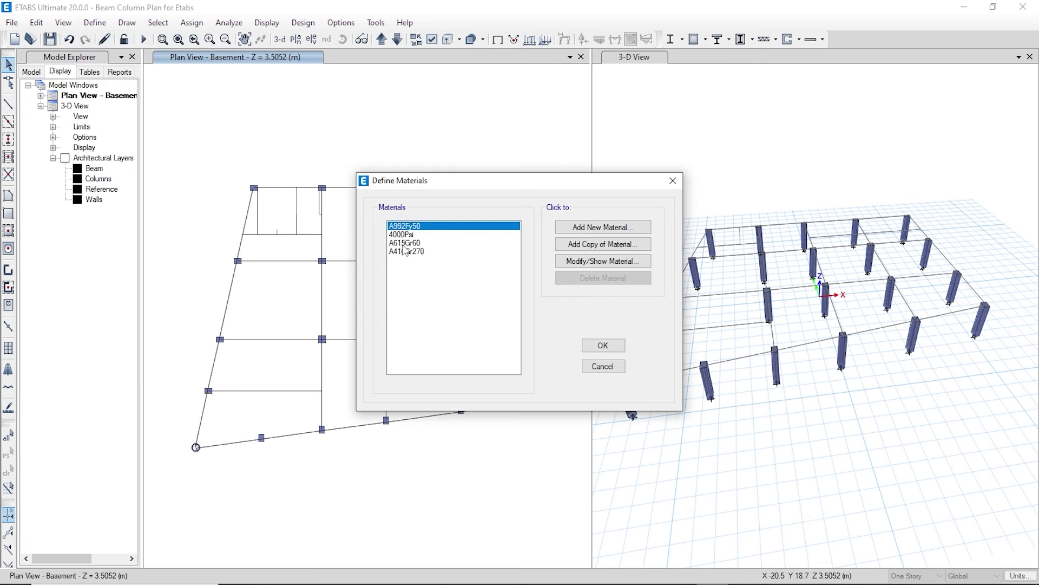
pyautogui.click(398, 236)
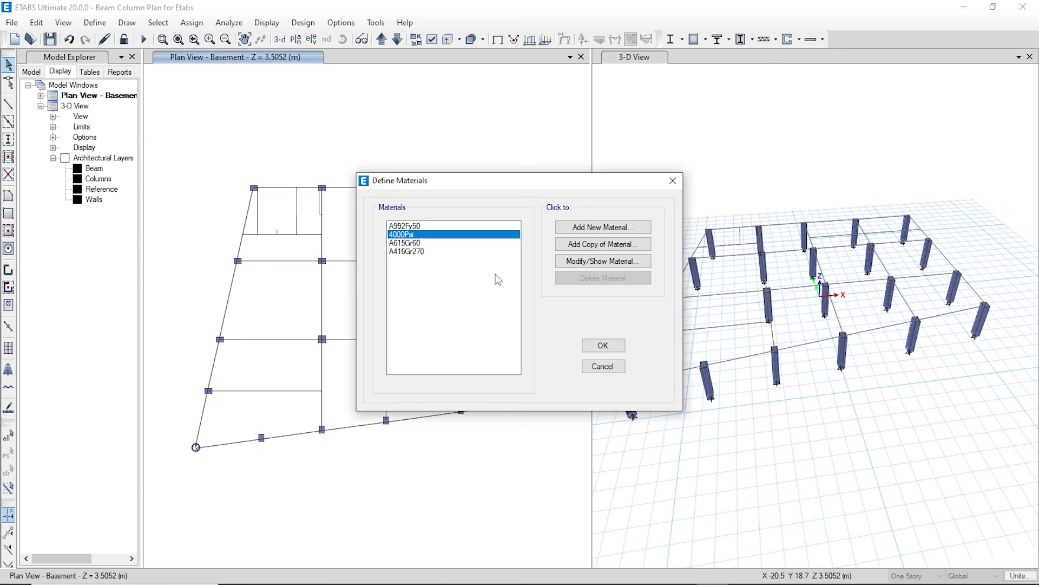
pyautogui.click(584, 261)
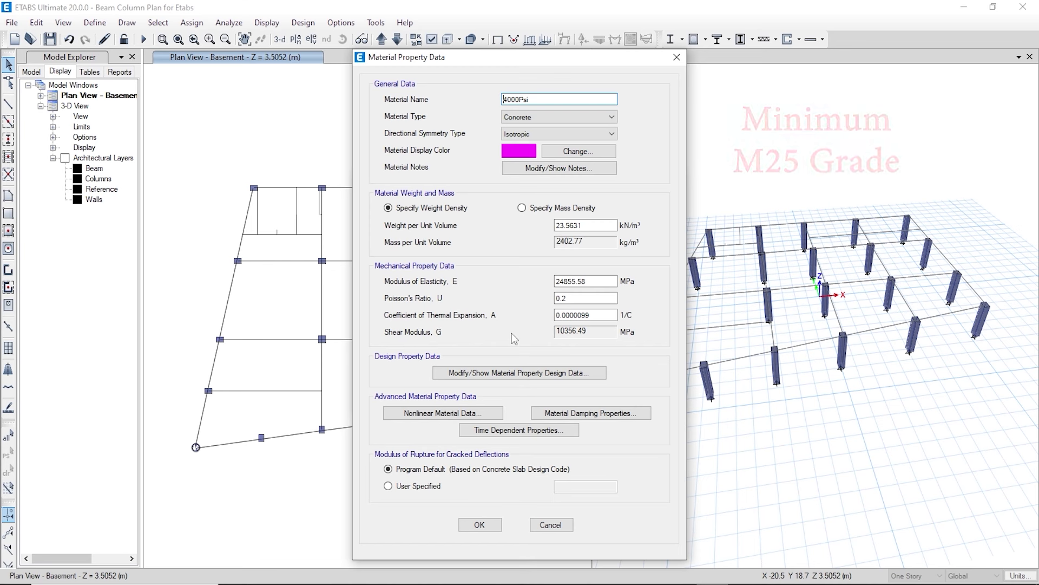
pyautogui.doubleClick(518, 99)
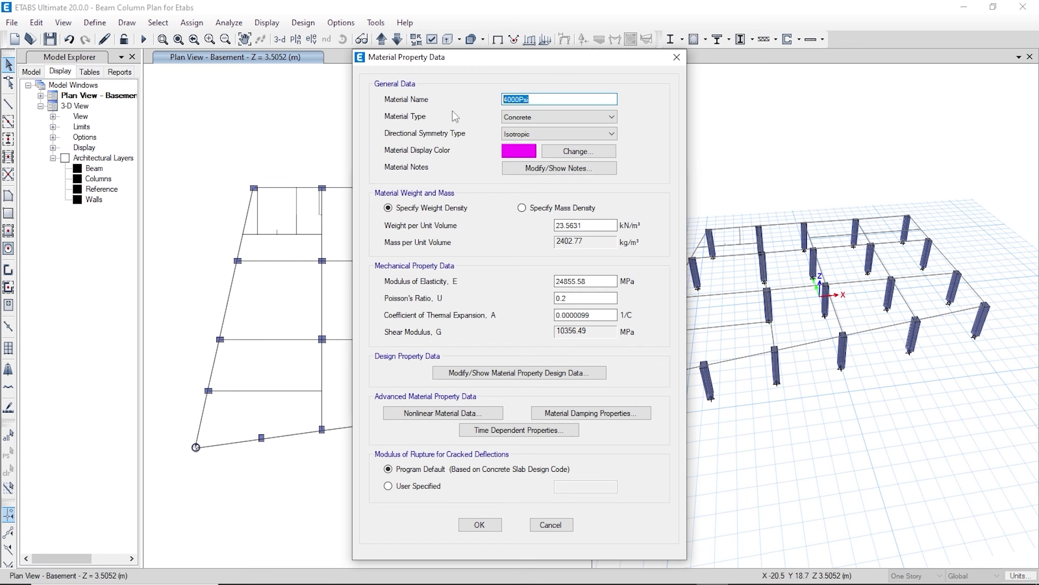
pyautogui.write('M25')
# - Set the M25 concrete's modulus of elasticity to 25000 MPa
pyautogui.doubleClick(571, 281)
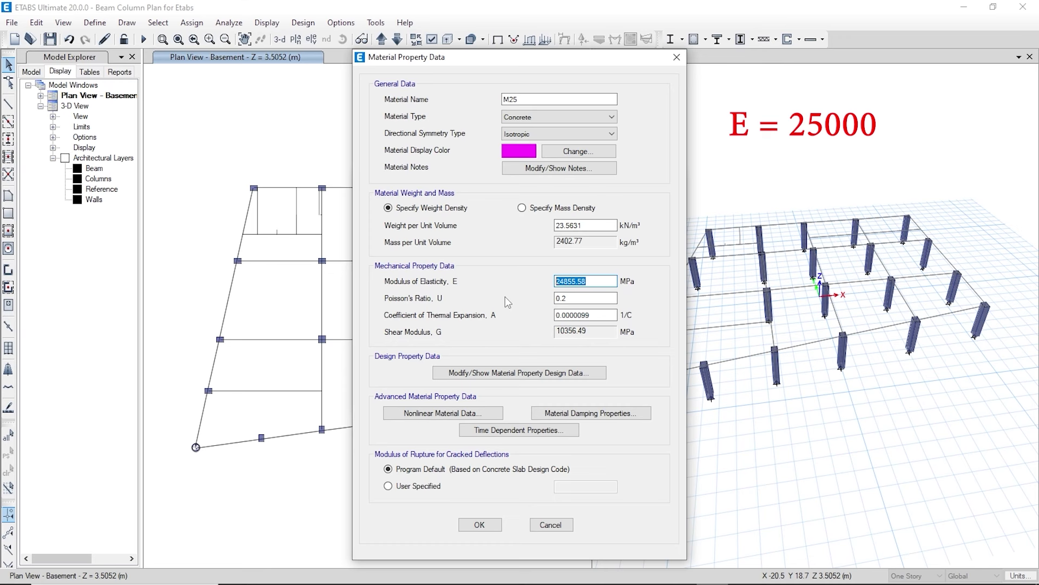
pyautogui.write('25000')
pyautogui.click(575, 298)
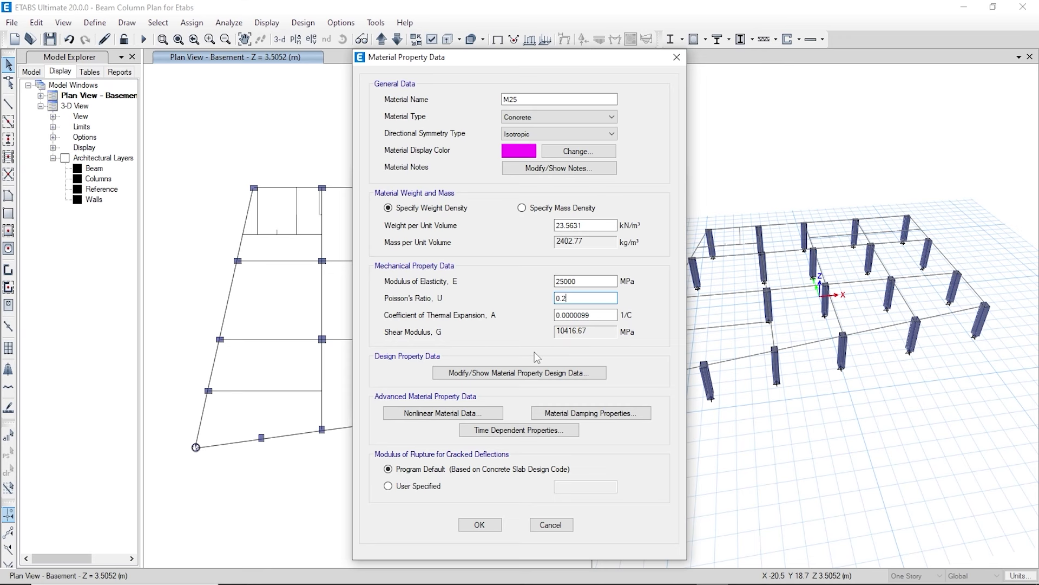
pyautogui.moveTo(578, 281); pyautogui.dragTo(547, 277)
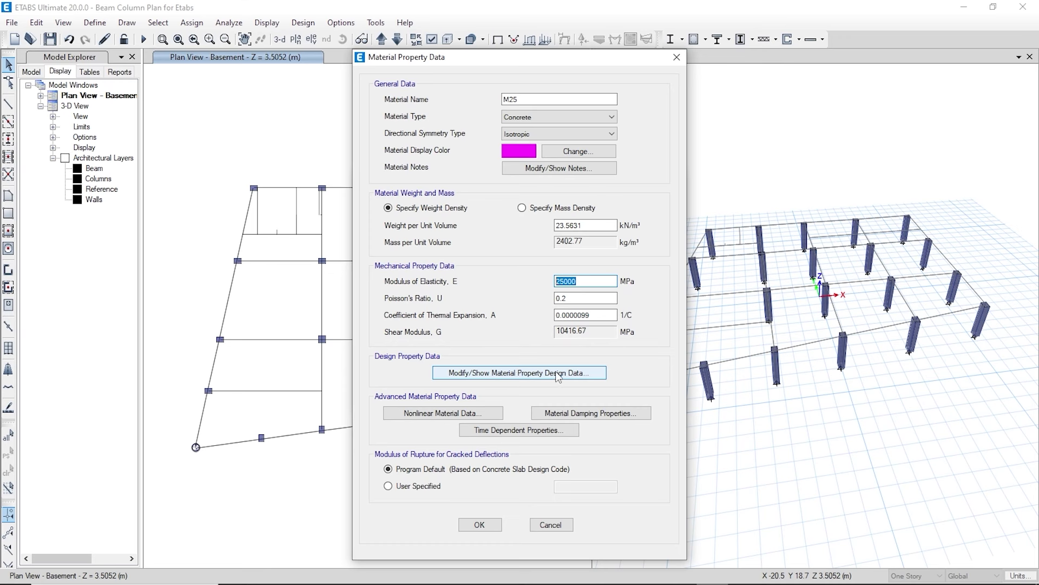
# - Set the M25 concrete's cube compressive strength to 25 MPa and save the material
pyautogui.click(528, 374)
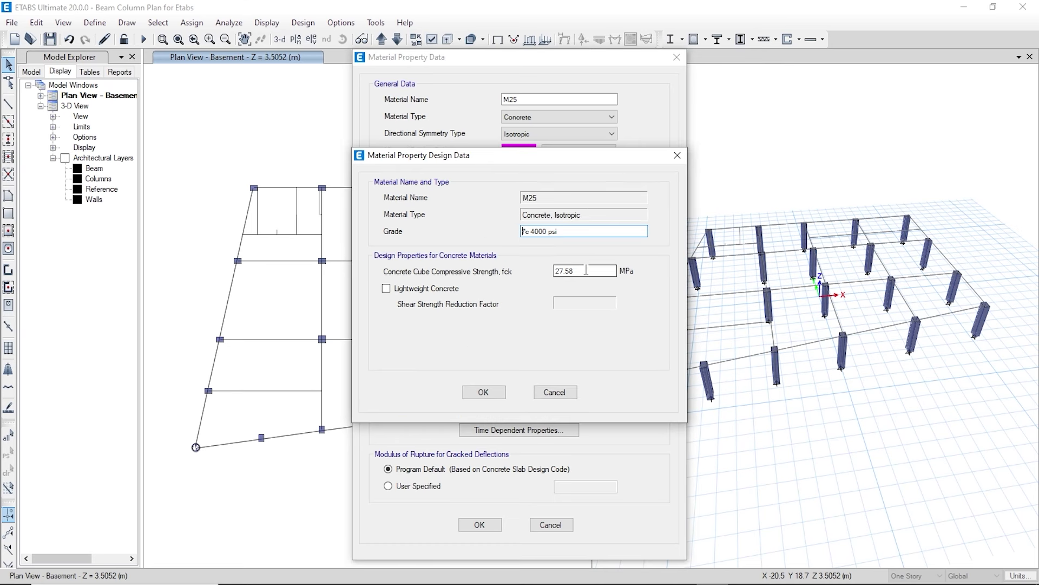
pyautogui.moveTo(609, 271); pyautogui.dragTo(471, 264)
pyautogui.write('25')
pyautogui.click(501, 395)
pyautogui.click(480, 525)
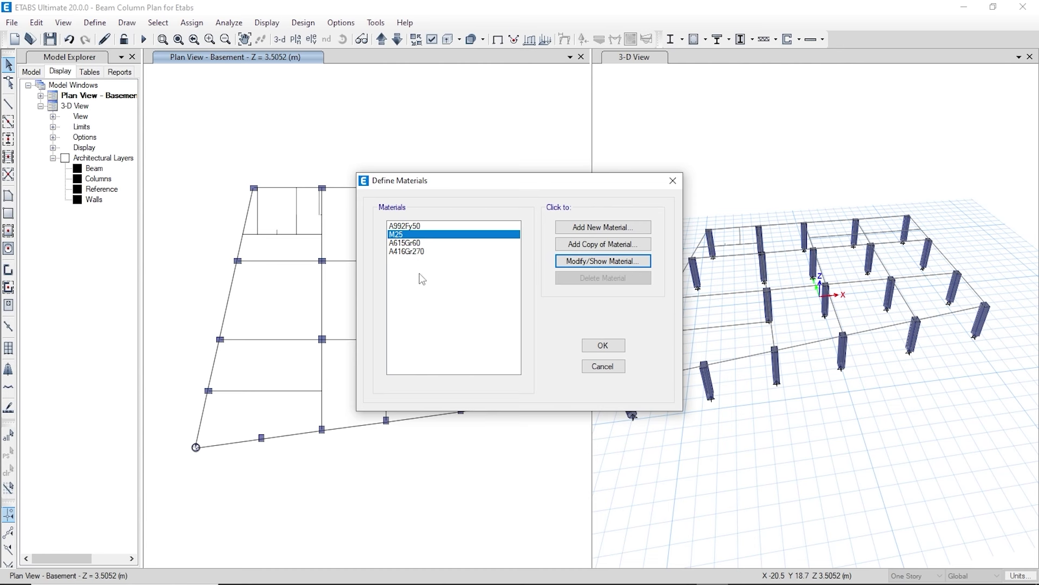
# - Copy the M25 concrete as a new material named M35 with a modulus of elasticity of 29580 MPa
pyautogui.click(406, 243)
pyautogui.click(398, 236)
pyautogui.click(619, 245)
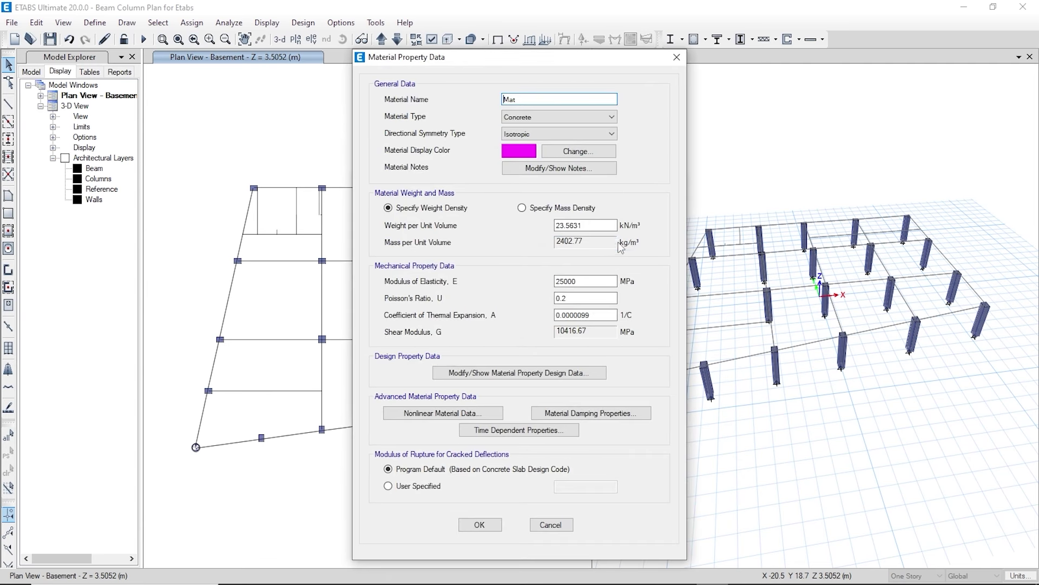
pyautogui.doubleClick(523, 99)
pyautogui.write('M35')
pyautogui.moveTo(596, 278); pyautogui.dragTo(488, 293)
pyautogui.write('29580')
pyautogui.click(575, 298)
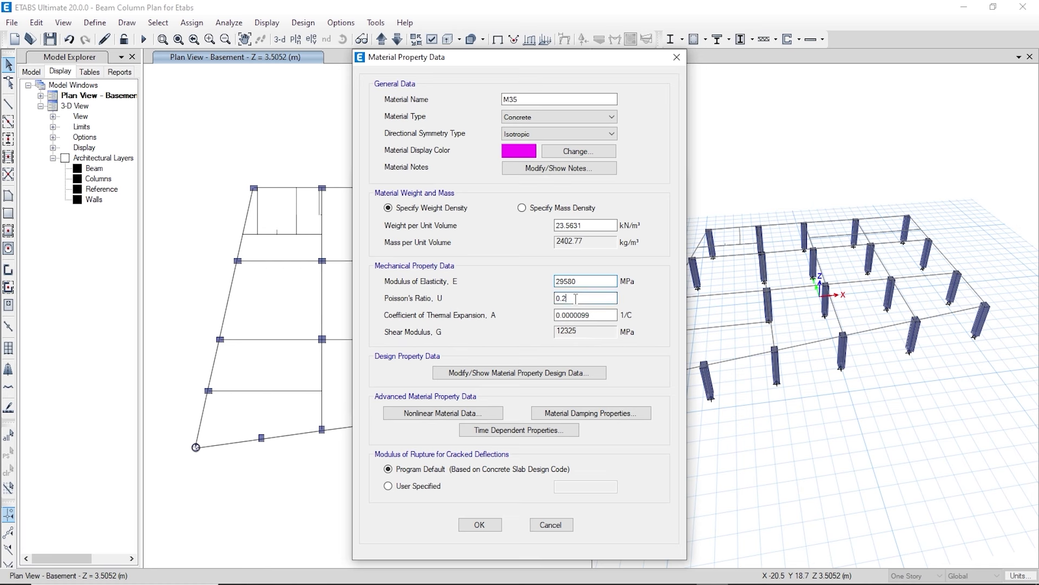
pyautogui.press('Tab')
# - Set the M35 concrete's cube compressive strength to 35 MPa and save the material
pyautogui.click(524, 375)
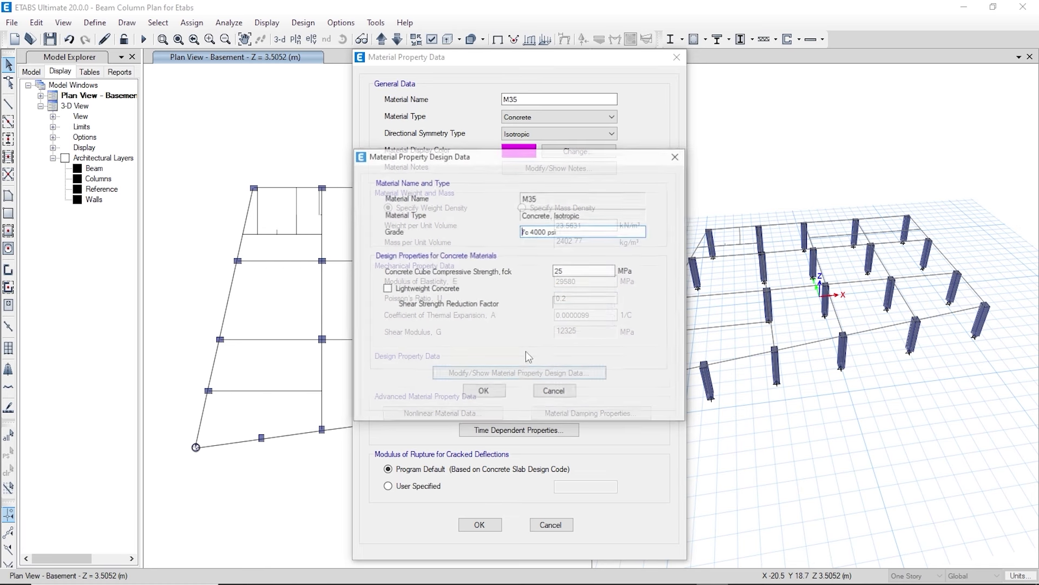
pyautogui.doubleClick(578, 271)
pyautogui.write('35')
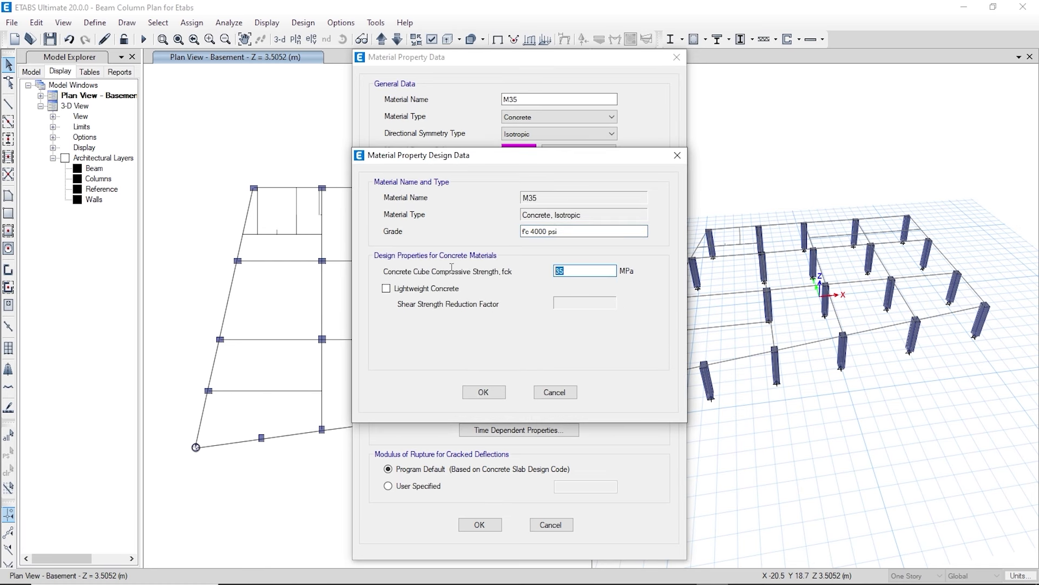
pyautogui.click(481, 393)
pyautogui.click(480, 524)
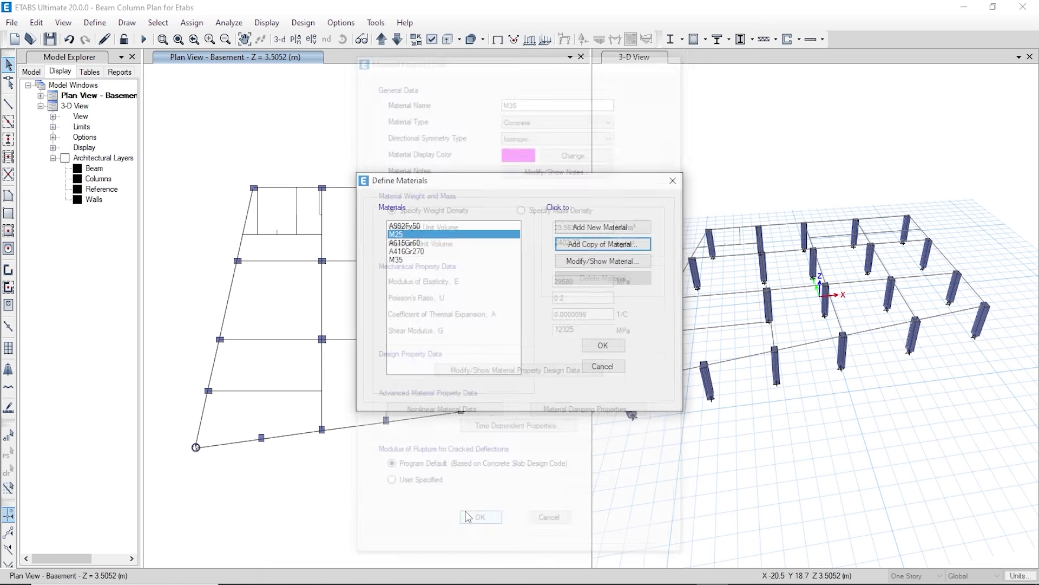
pyautogui.click(399, 261)
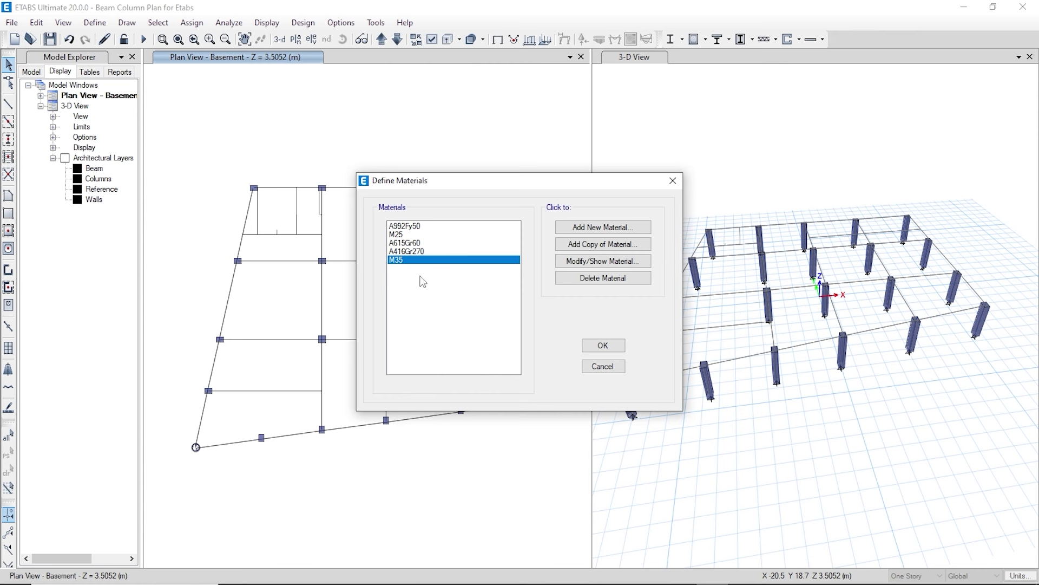
# - Open the A615Gr60 rebar material for modification and rename it TMT 550D
pyautogui.click(394, 243)
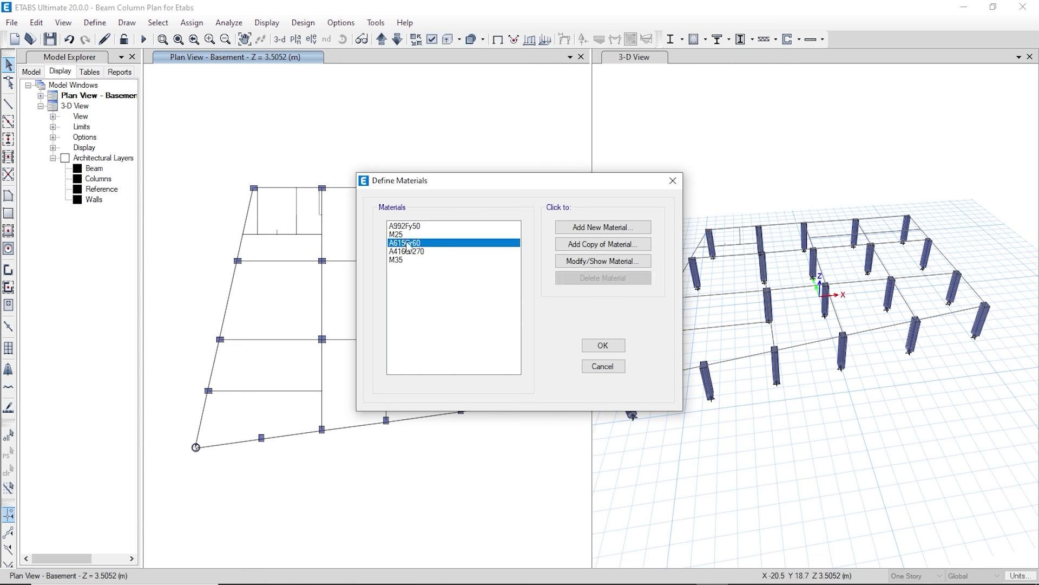
pyautogui.click(576, 262)
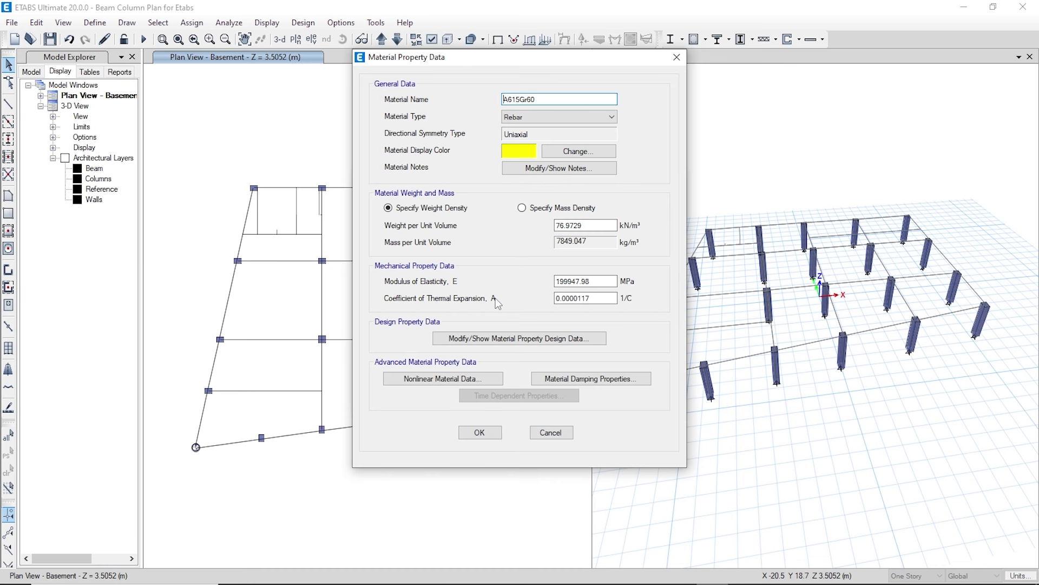
pyautogui.doubleClick(547, 99)
pyautogui.write('TMT 550D')
pyautogui.doubleClick(590, 281)
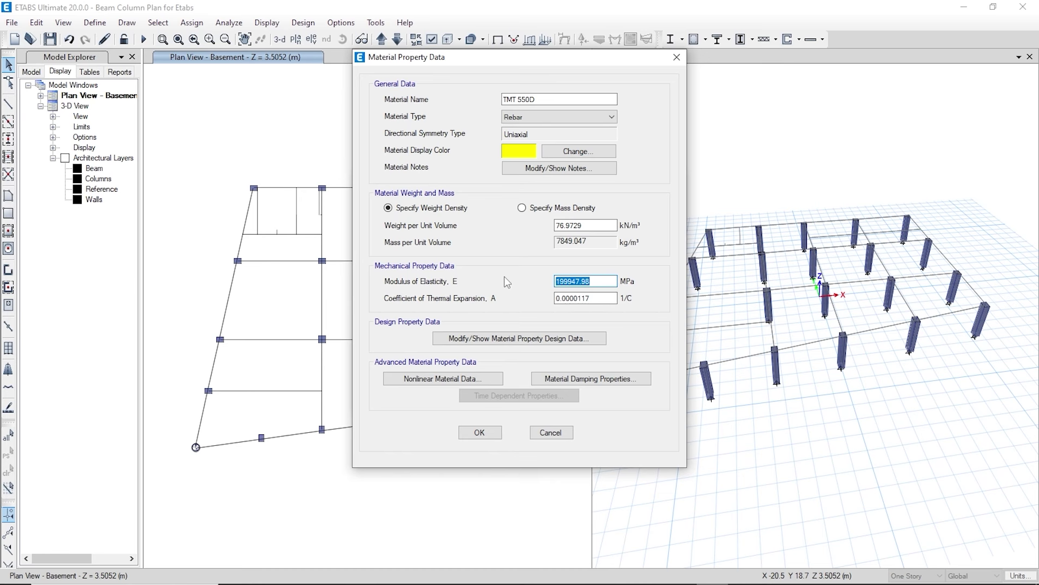
# - Set the TMT 550D rebar's minimum yield strength to 550 MPa and minimum tensile strength to 600 MPa
pyautogui.click(511, 340)
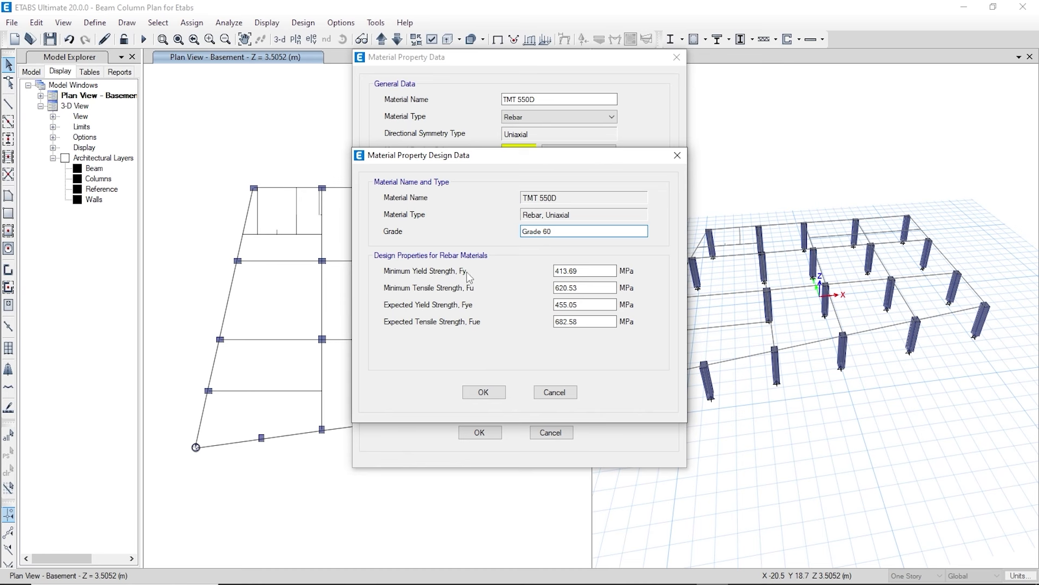
pyautogui.doubleClick(576, 271)
pyautogui.write('550')
pyautogui.doubleClick(590, 288)
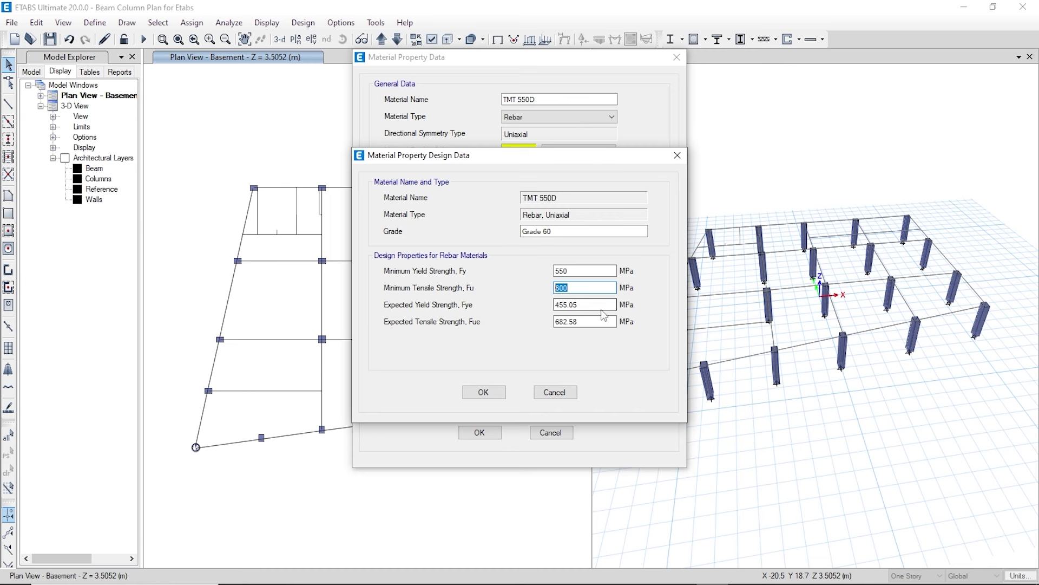
pyautogui.press('Tab')
pyautogui.press('Tab')
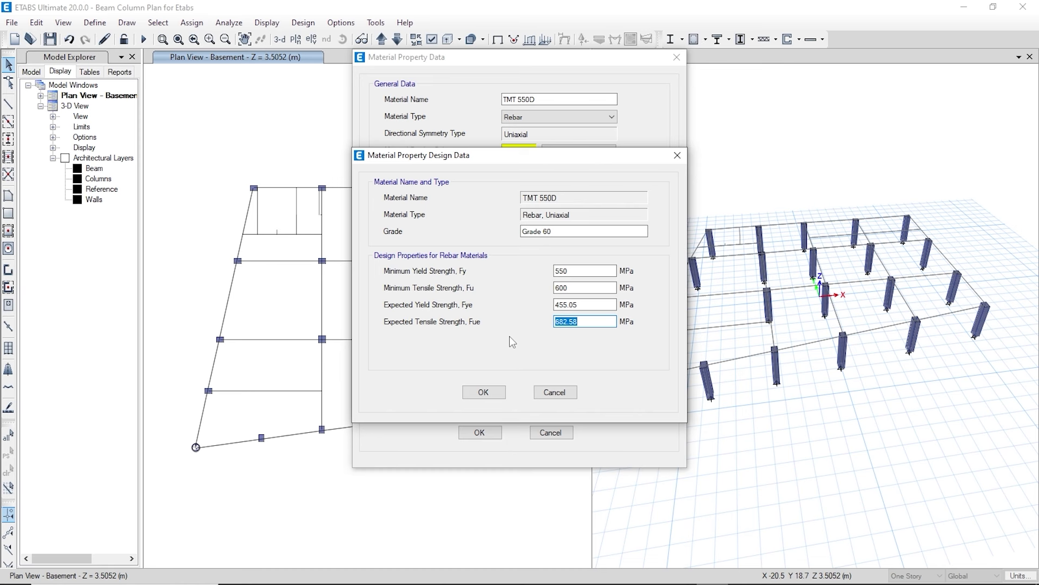
# - Set the rebar's expected yield strength to 550*1.1 and expected tensile strength to 600*1.1 MPa, and save the material definitions
pyautogui.moveTo(583, 304); pyautogui.dragTo(495, 314)
pyautogui.write('550*1.1')
pyautogui.press('Tab')
pyautogui.write('600*1.1')
pyautogui.hotkey('shift', 'Tab')
pyautogui.hotkey('shift', 'Tab')
pyautogui.hotkey('shift', 'Tab')
pyautogui.click(484, 390)
pyautogui.click(480, 432)
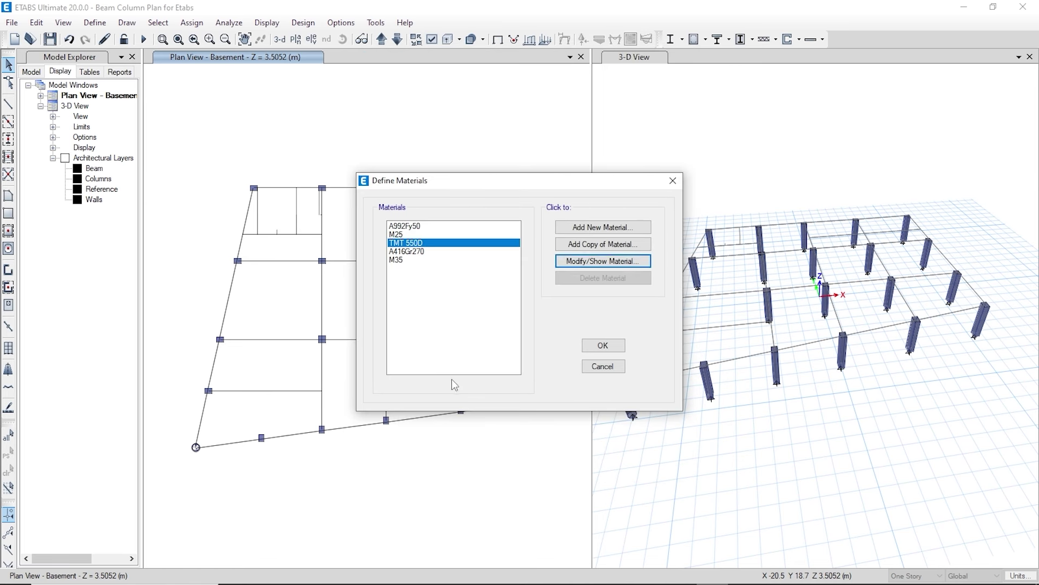
pyautogui.click(603, 346)
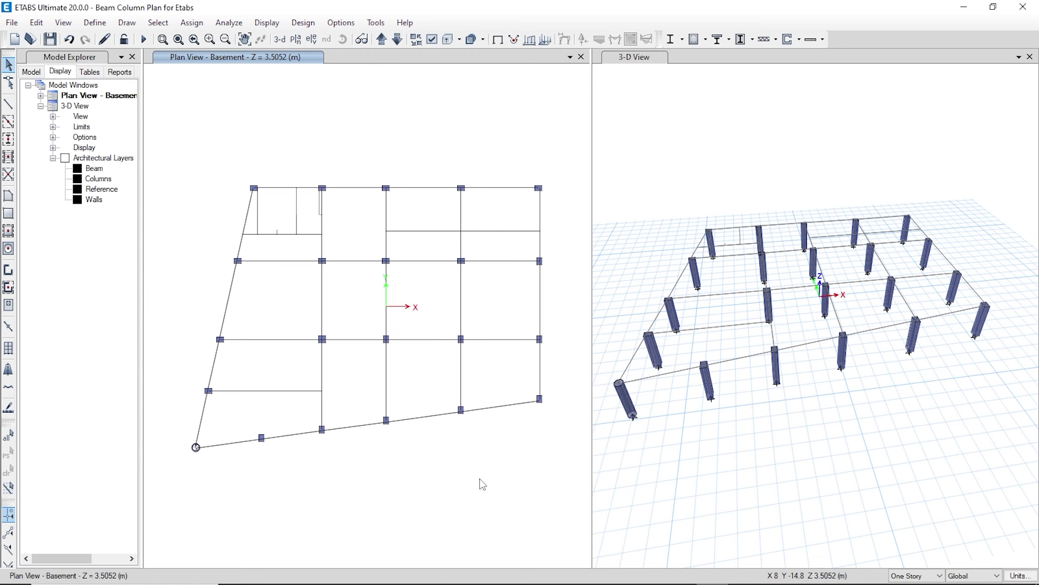
# - Open the ConcBm frame section for modification, rename it CcBm 1ft X 2ft and assign M25 as its material
pyautogui.click(95, 24)
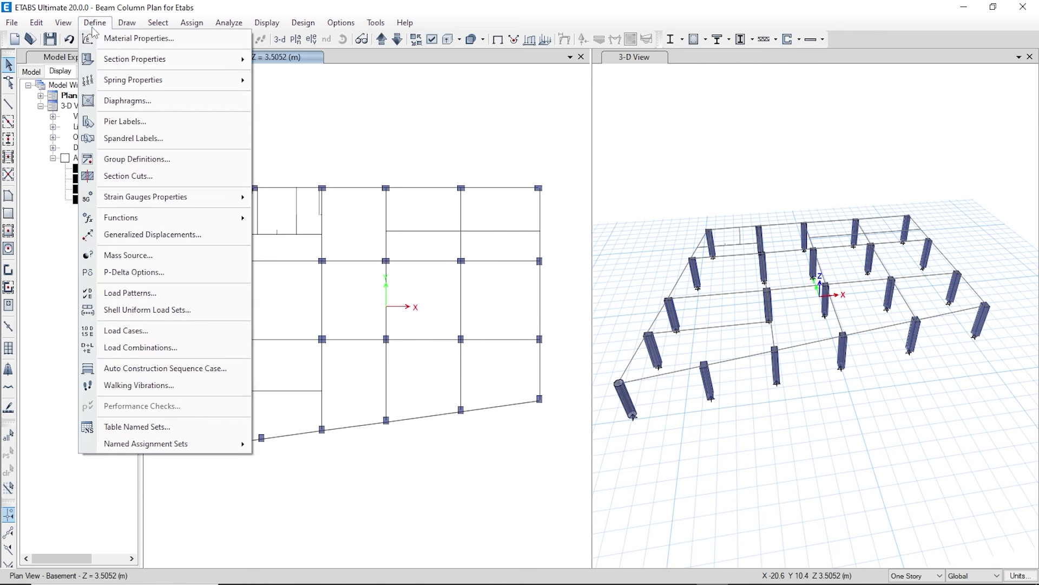
pyautogui.moveTo(126, 61)
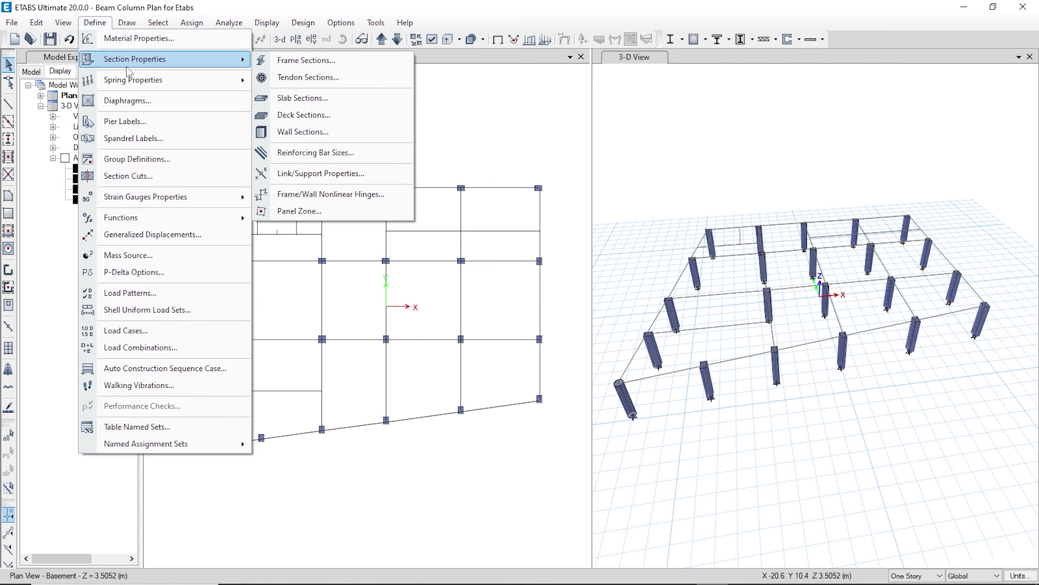
pyautogui.click(306, 60)
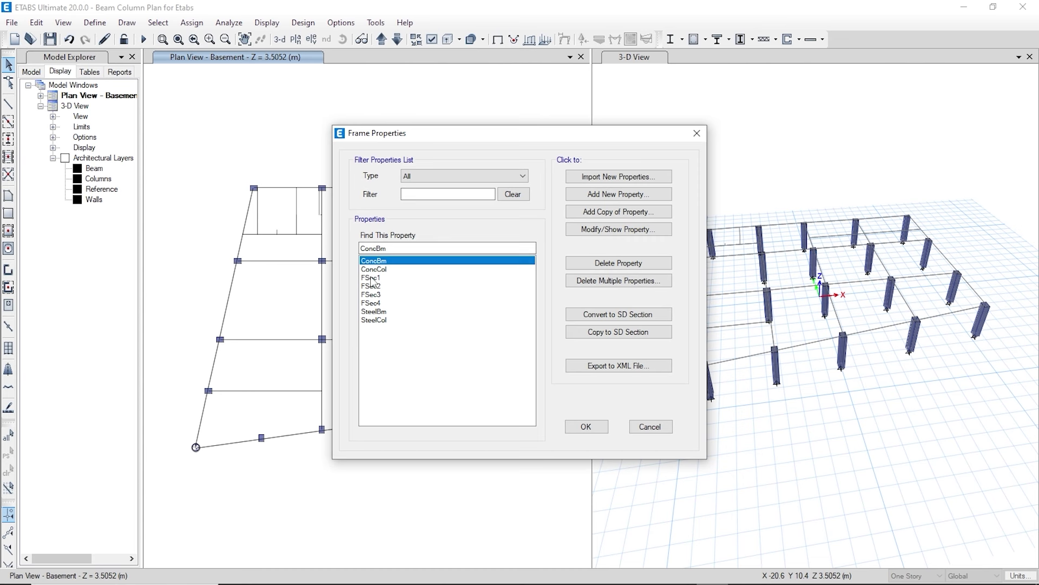
pyautogui.moveTo(374, 278); pyautogui.dragTo(380, 306)
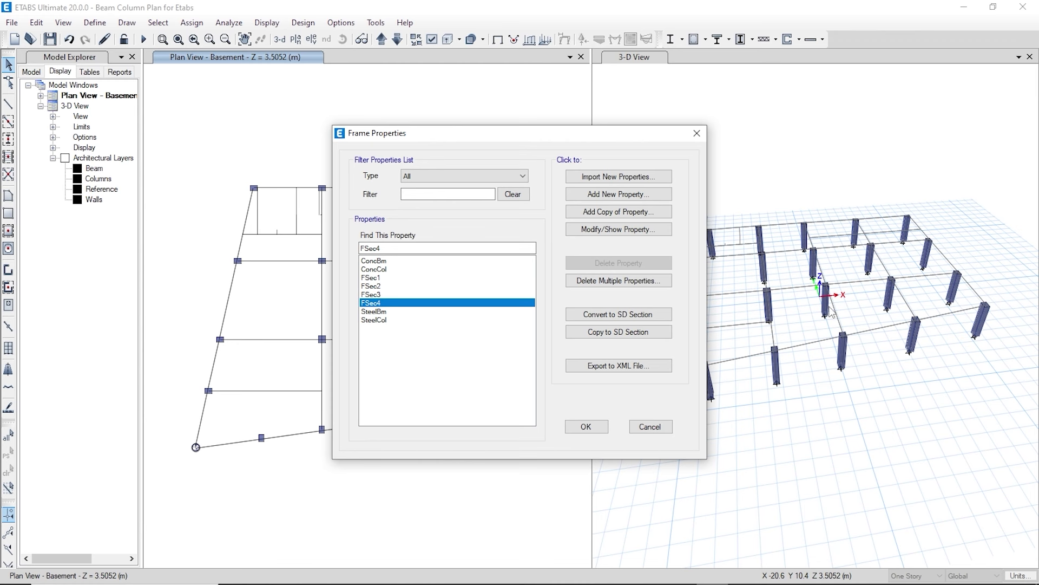
pyautogui.click(382, 262)
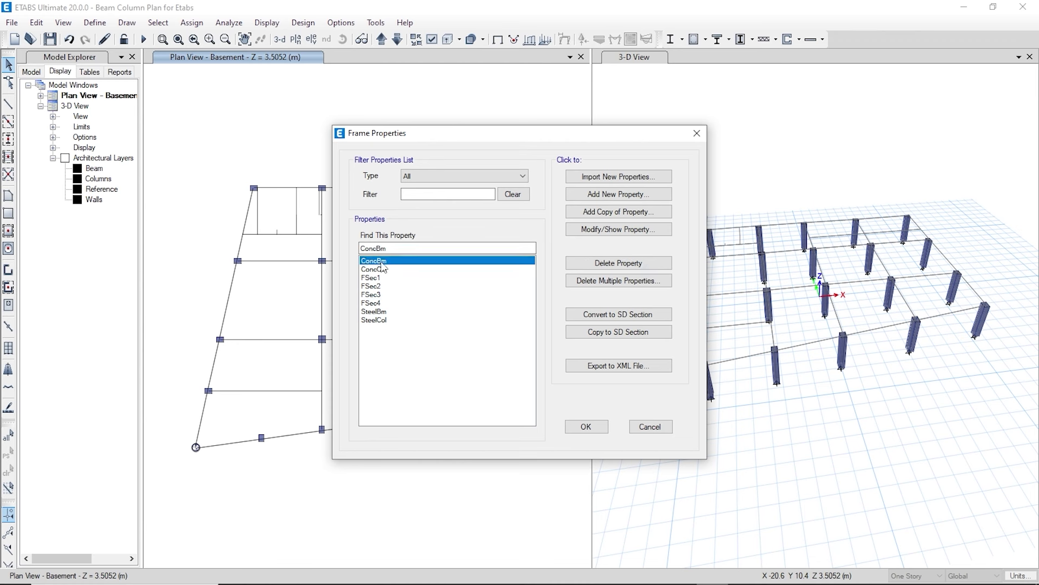
pyautogui.click(627, 229)
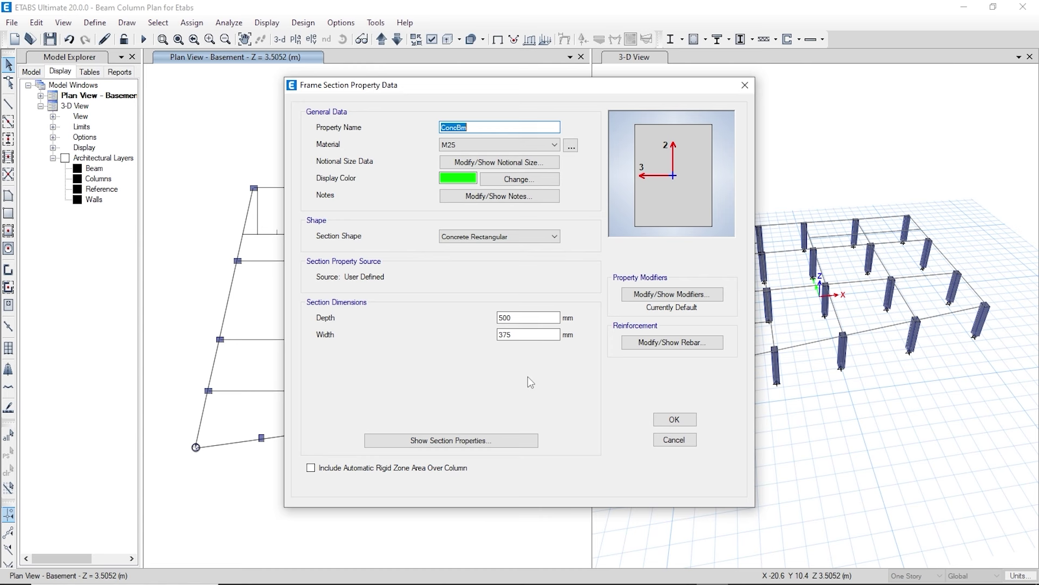
pyautogui.write('Co')
pyautogui.write('Bm 1ft X ')
pyautogui.write('2ft')
pyautogui.click(477, 143)
pyautogui.click(470, 165)
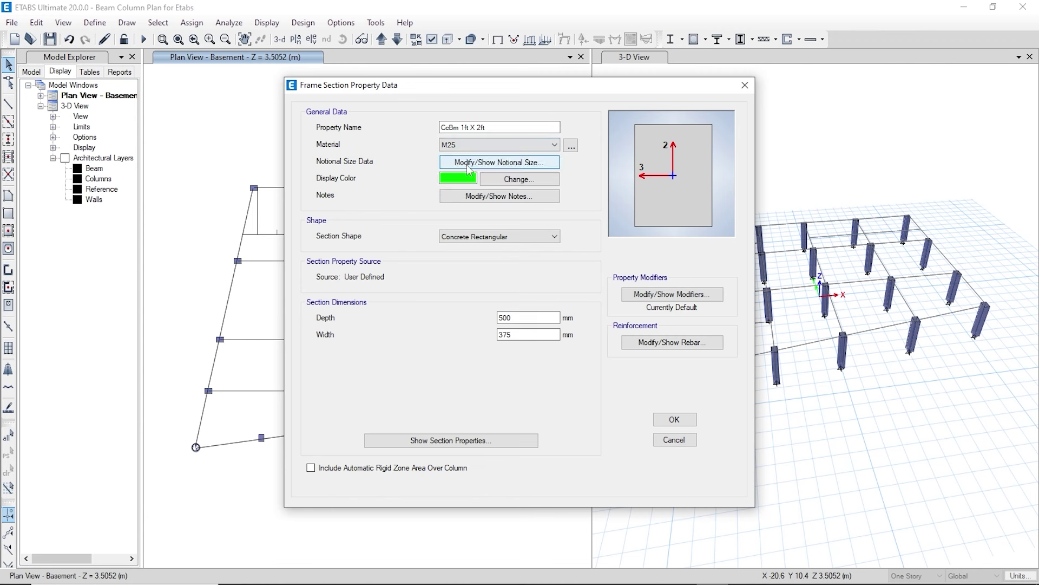
# - Set the beam section's depth to 2 feet and its width to 1 foot
pyautogui.press('Tab')
pyautogui.write('2')
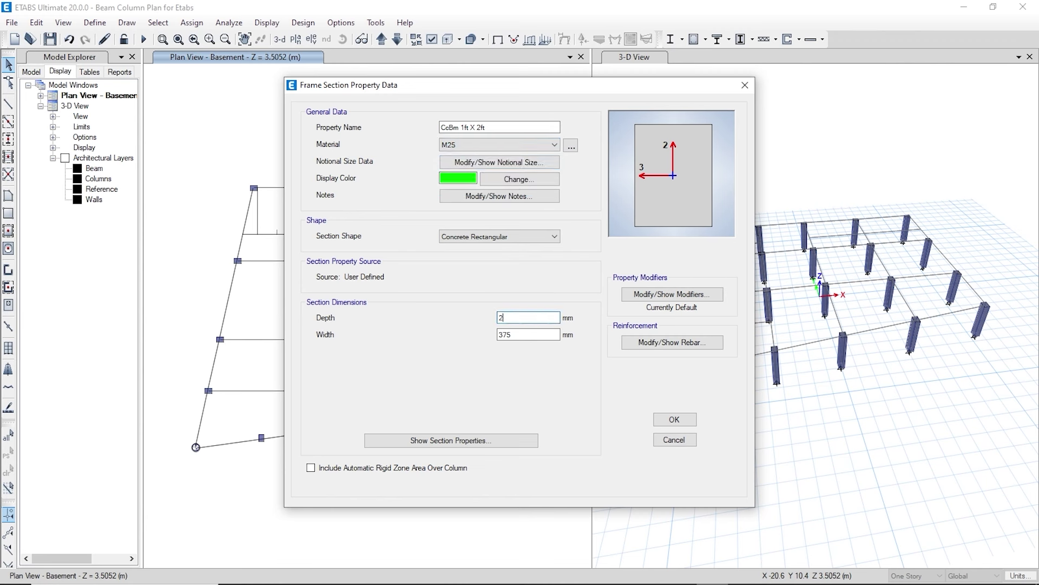
pyautogui.write("'")
pyautogui.press('Tab')
pyautogui.write("1'")
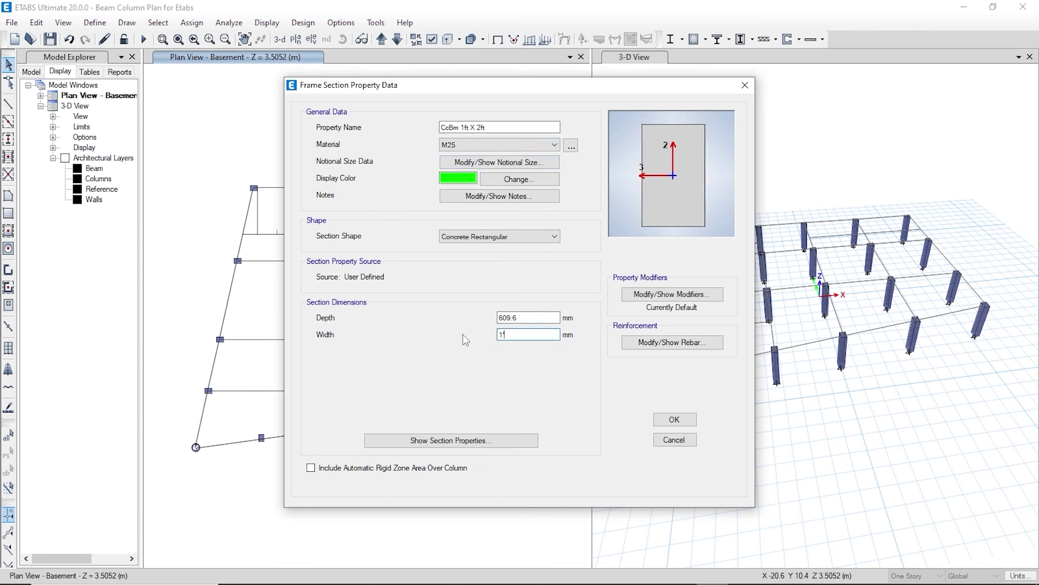
pyautogui.hotkey('shift', 'Tab')
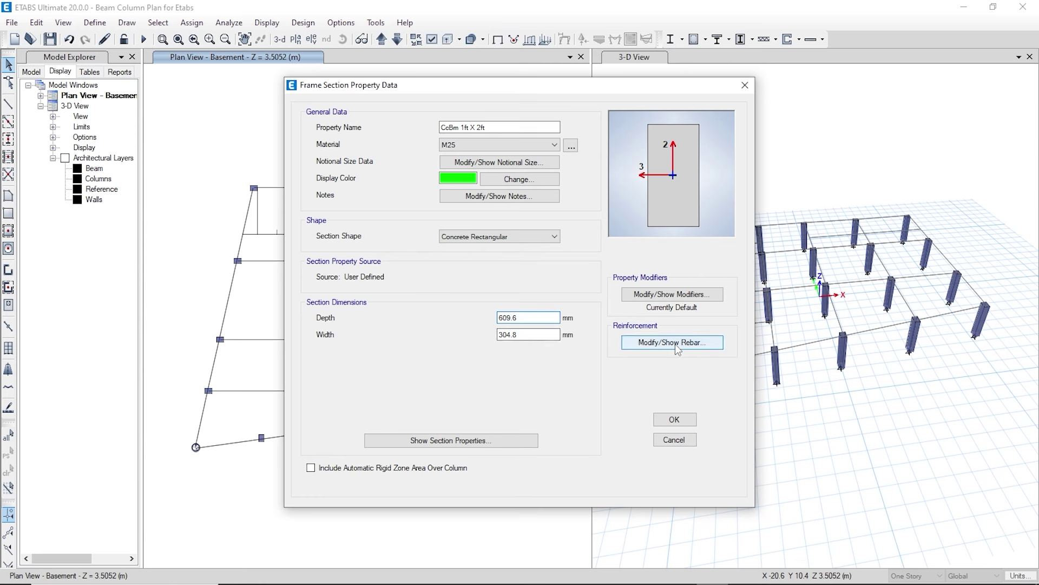
# - Open the beam section's reinforcement data and set the top bars' cover to 46 mm
pyautogui.click(696, 345)
pyautogui.moveTo(503, 106); pyautogui.dragTo(502, 146)
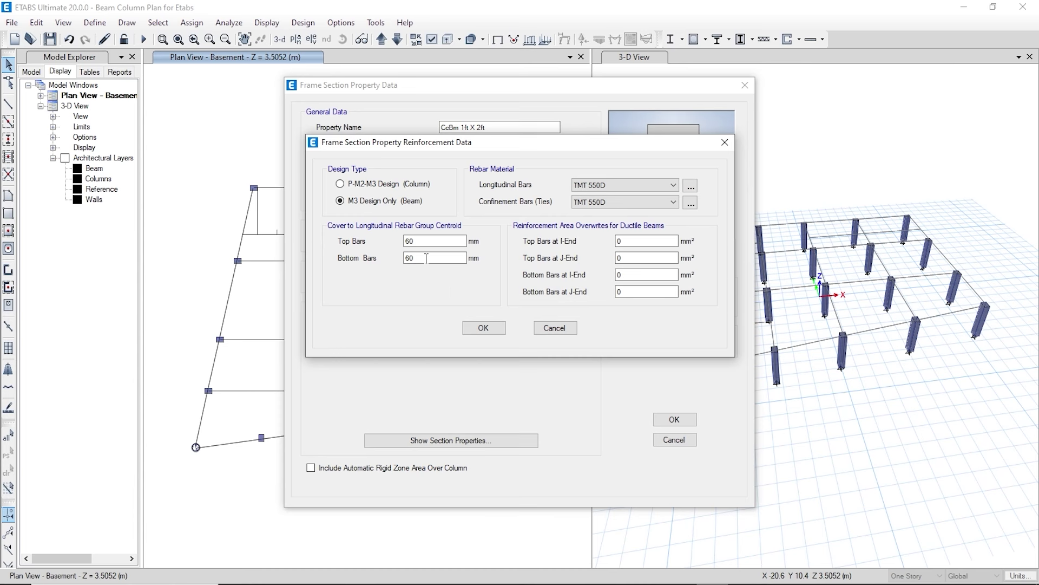
pyautogui.moveTo(427, 240); pyautogui.dragTo(347, 242)
pyautogui.write('2')
pyautogui.write('25/2')
pyautogui.press('BackSpace')
pyautogui.press('BackSpace')
pyautogui.press('BackSpace')
pyautogui.press('BackSpace')
pyautogui.write('12.5')
pyautogui.press('Tab')
pyautogui.hotkey('shift', 'Tab')
pyautogui.write('46')
# - Set the bottom bars' cover to 46 mm and save the CcBm 1ft X 2ft section
pyautogui.doubleClick(425, 259)
pyautogui.write('46')
pyautogui.press('Tab')
pyautogui.hotkey('shift', 'Tab')
pyautogui.press('Tab')
pyautogui.moveTo(541, 142); pyautogui.dragTo(483, 178)
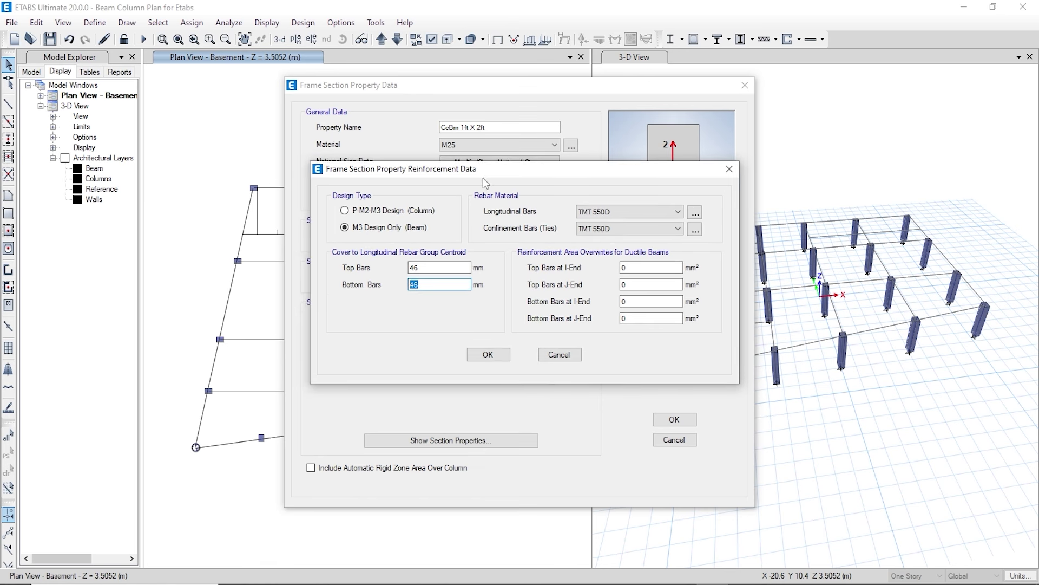
pyautogui.click(483, 353)
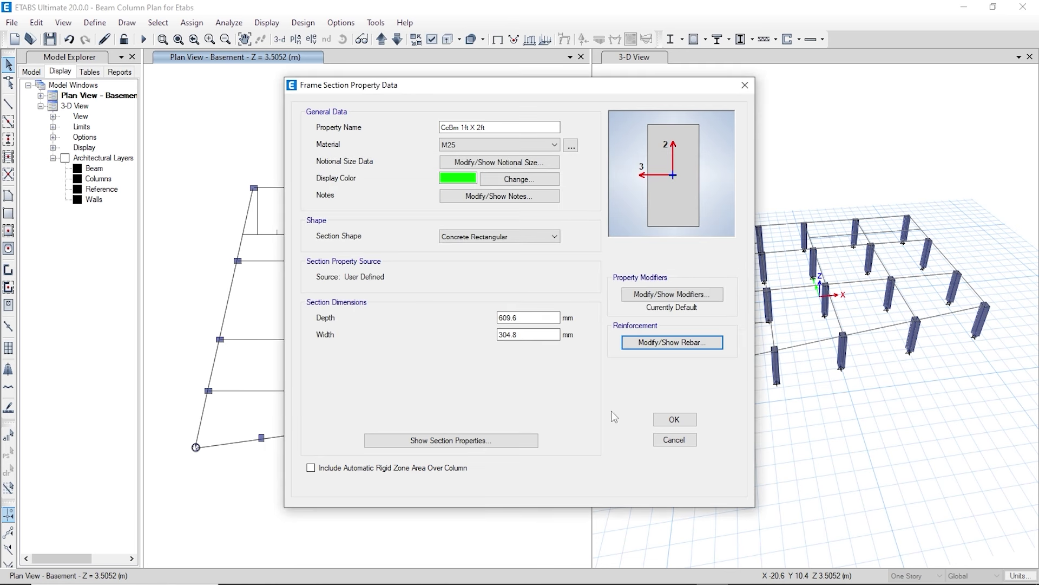
pyautogui.click(674, 420)
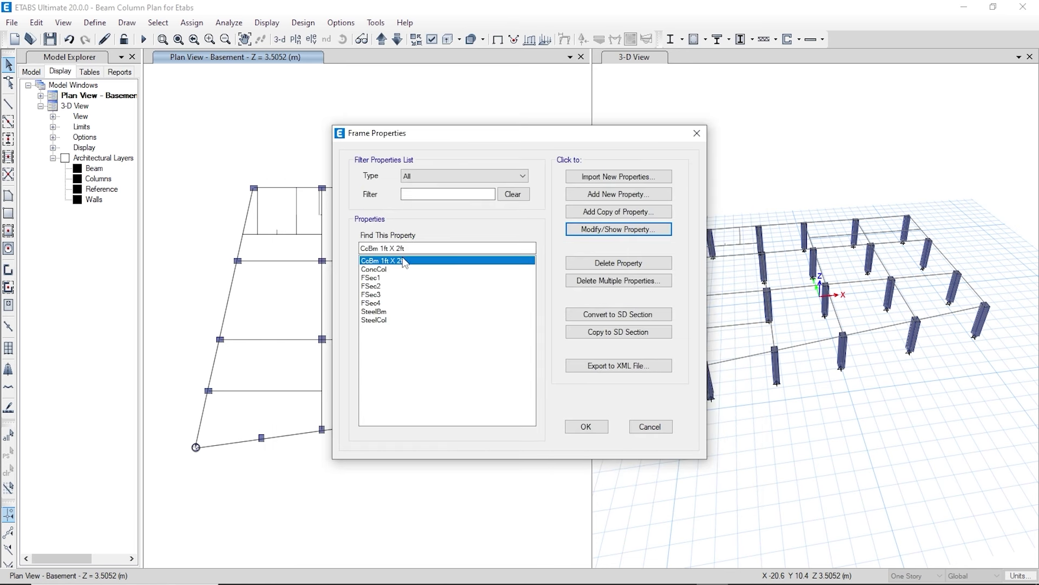
# - Add a copy of the CcBm 1ft X 2ft frame section and name it CcBm 1ft 6inch X 2ft 6 inch
pyautogui.moveTo(512, 136); pyautogui.dragTo(818, 157)
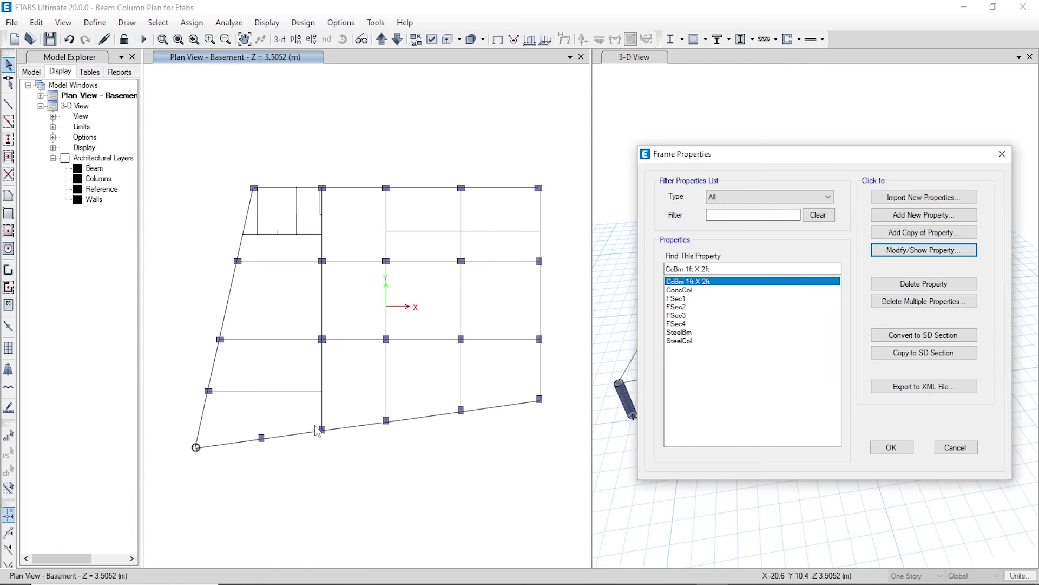
pyautogui.moveTo(760, 152); pyautogui.dragTo(445, 139)
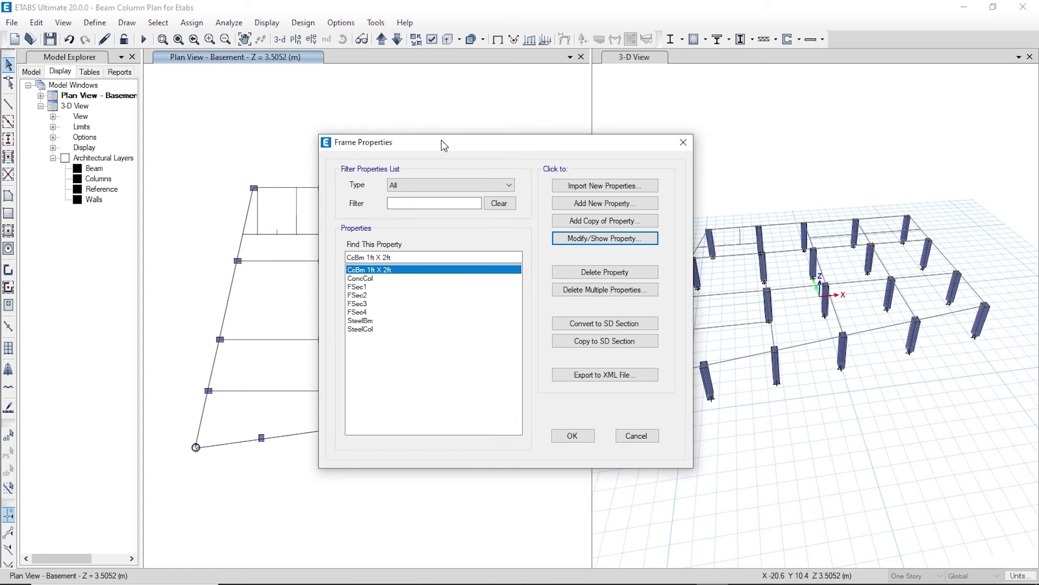
pyautogui.click(358, 276)
pyautogui.click(361, 268)
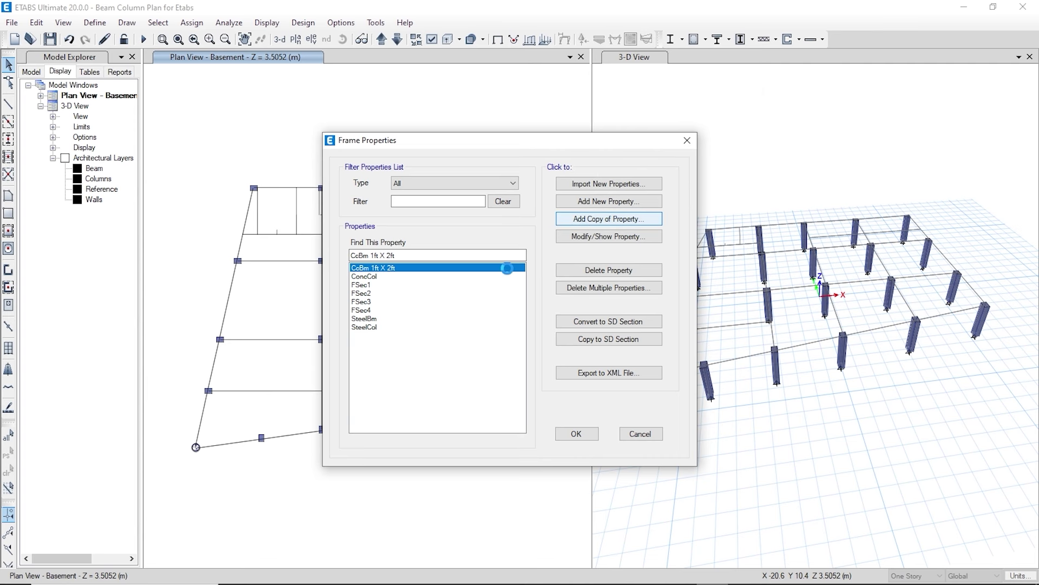
pyautogui.click(602, 220)
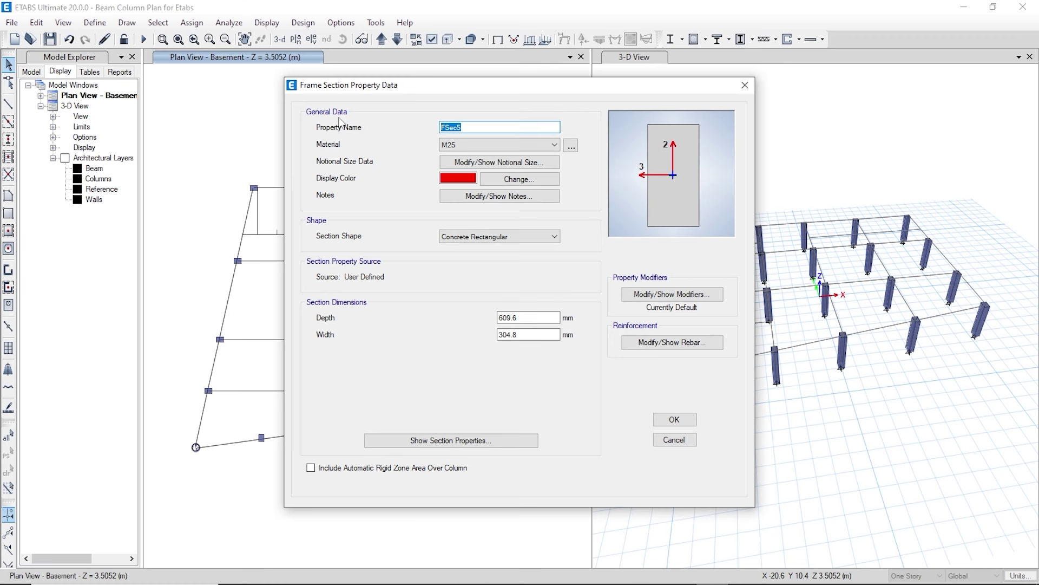
pyautogui.write('CcBm 1ft 6')
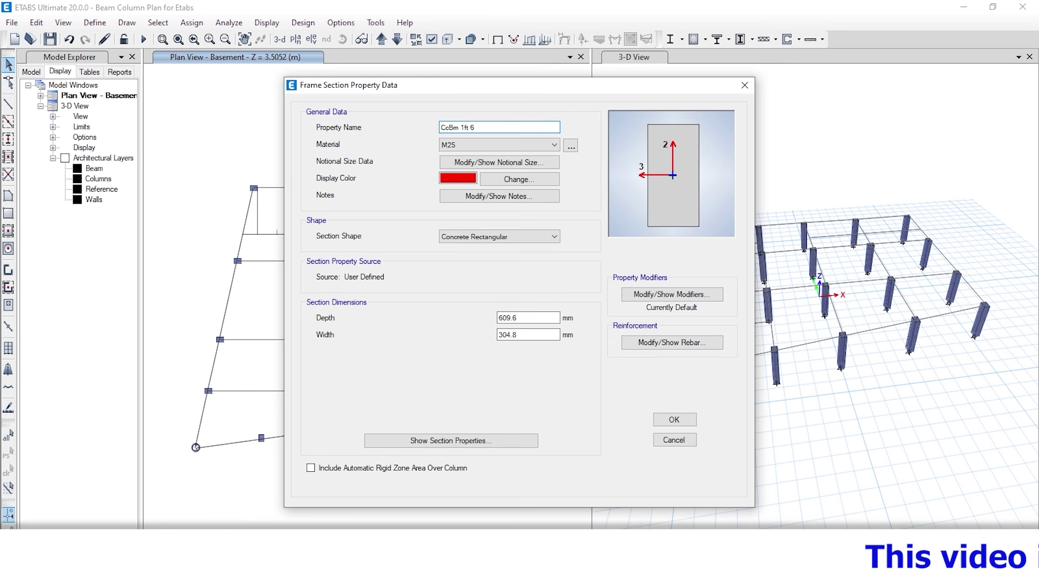
pyautogui.write('inch X')
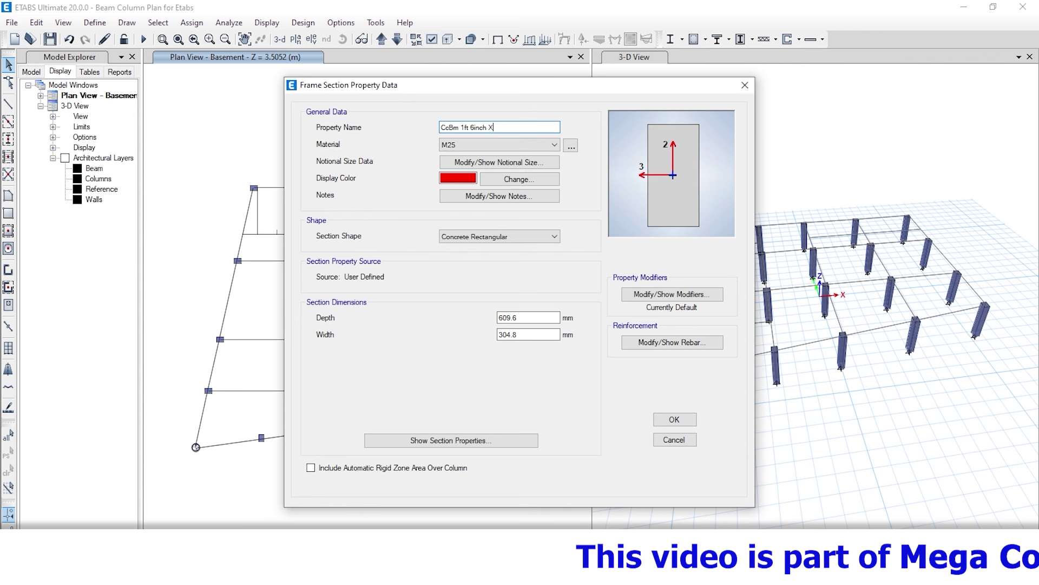
pyautogui.write(' 2ft 6 in')
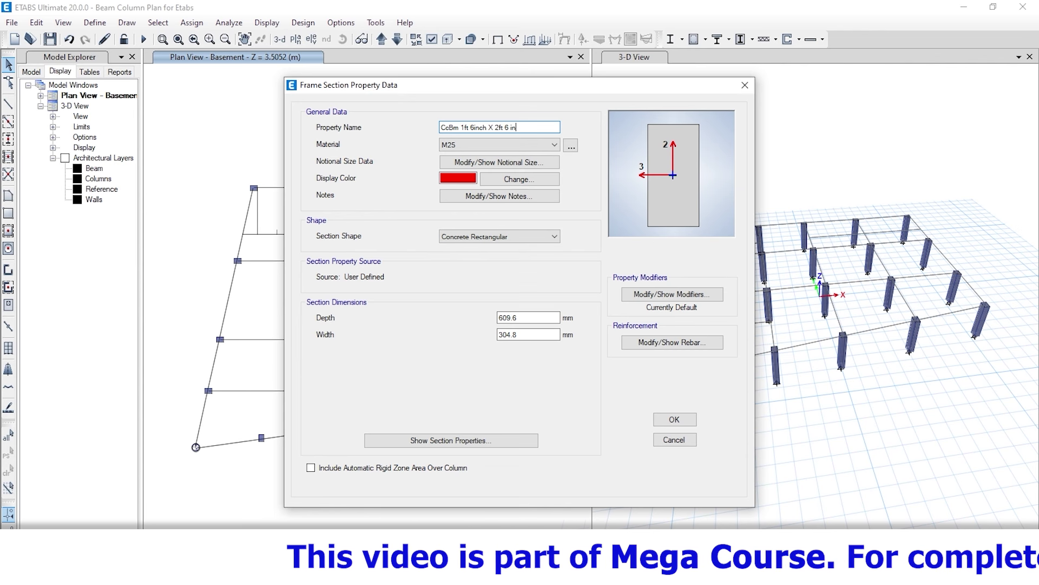
pyautogui.write('ch')
# - Choose M25 as the material of the CcBm 1ft 6inch X 2ft 6 inch section
pyautogui.click(473, 144)
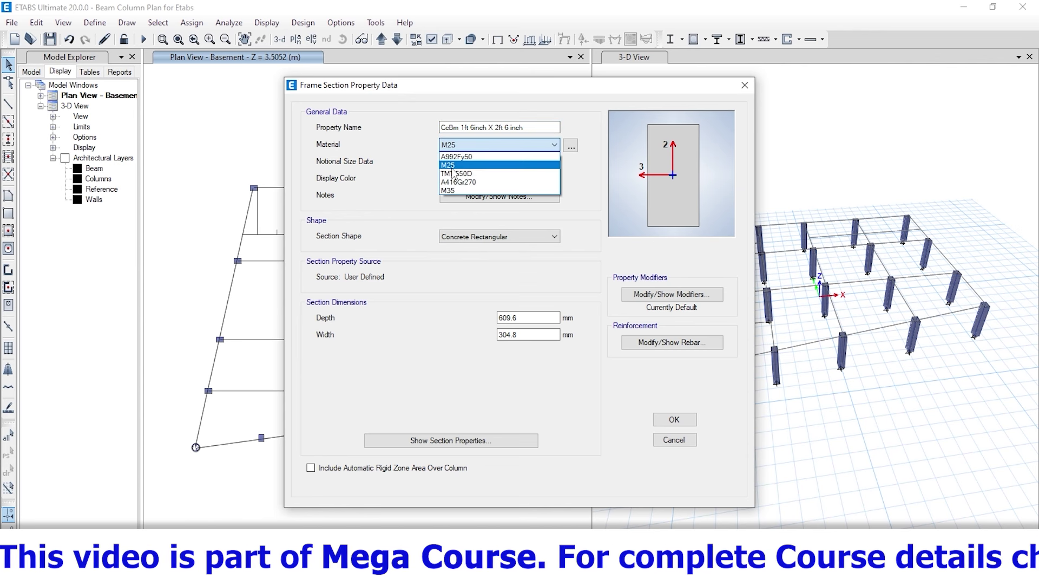
pyautogui.click(457, 165)
pyautogui.click(457, 163)
pyautogui.click(552, 336)
pyautogui.click(460, 144)
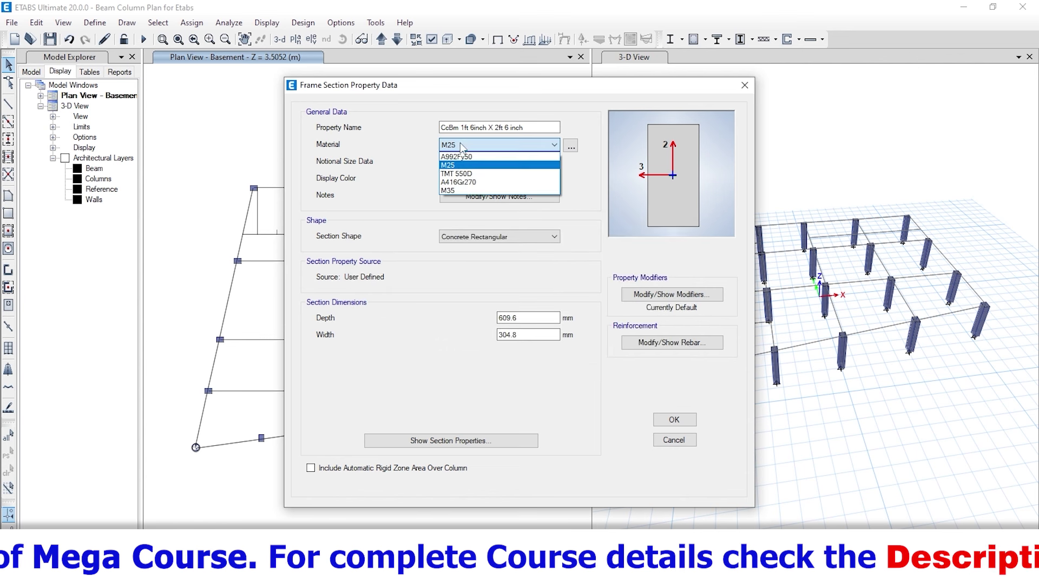
pyautogui.click(457, 164)
# - Set the copied beam section's depth to 2 feet 6 inches and its width to 1 foot 6 inches
pyautogui.press('Tab')
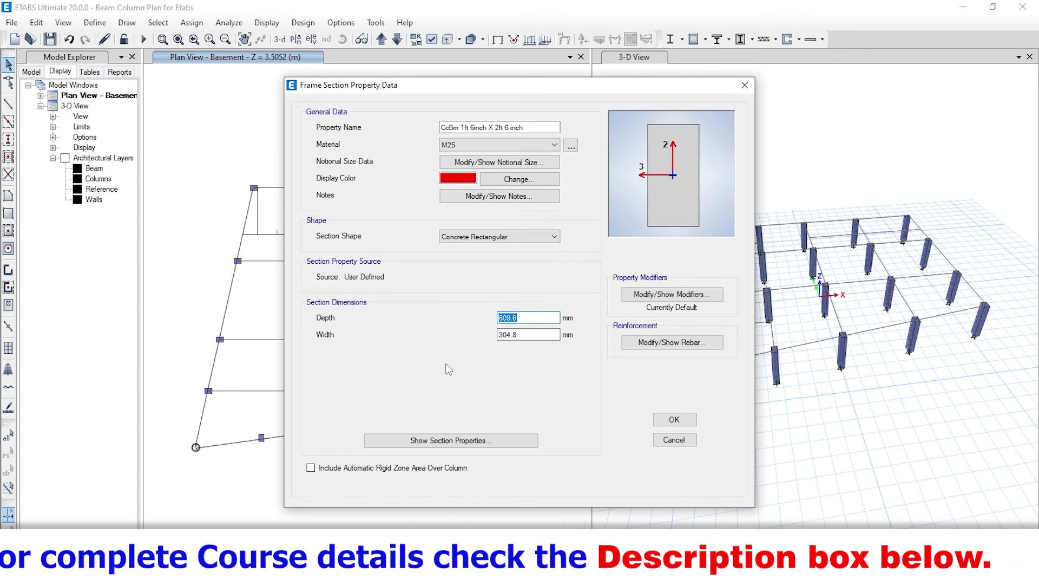
pyautogui.write("2'6")
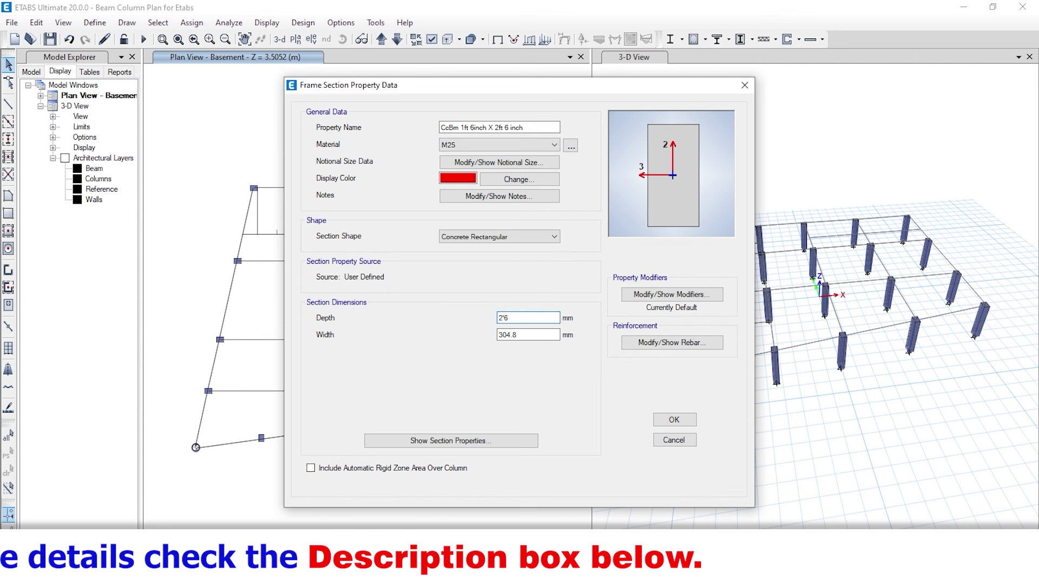
pyautogui.press('Tab')
pyautogui.write('1')
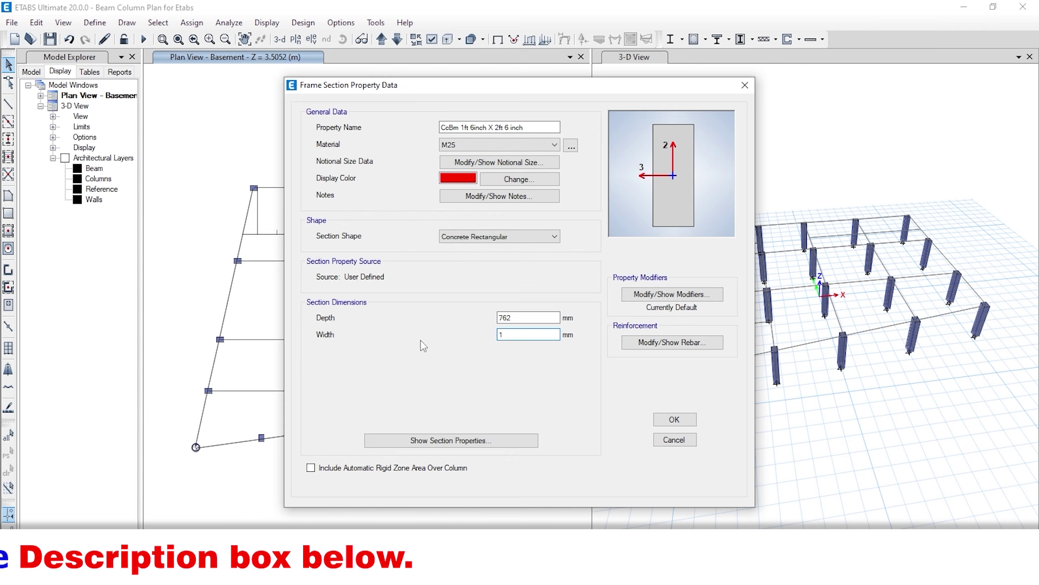
pyautogui.write("'6")
pyautogui.click(518, 318)
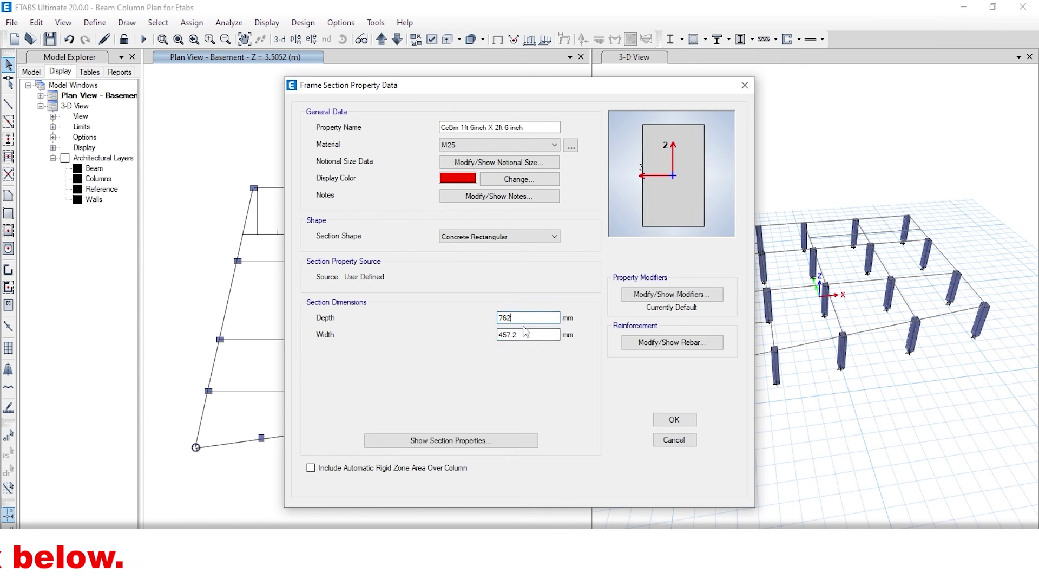
# - Check the rebar materials and bar covers of the CcBm 1ft 6inch X 2ft 6 inch section and save it
pyautogui.click(656, 342)
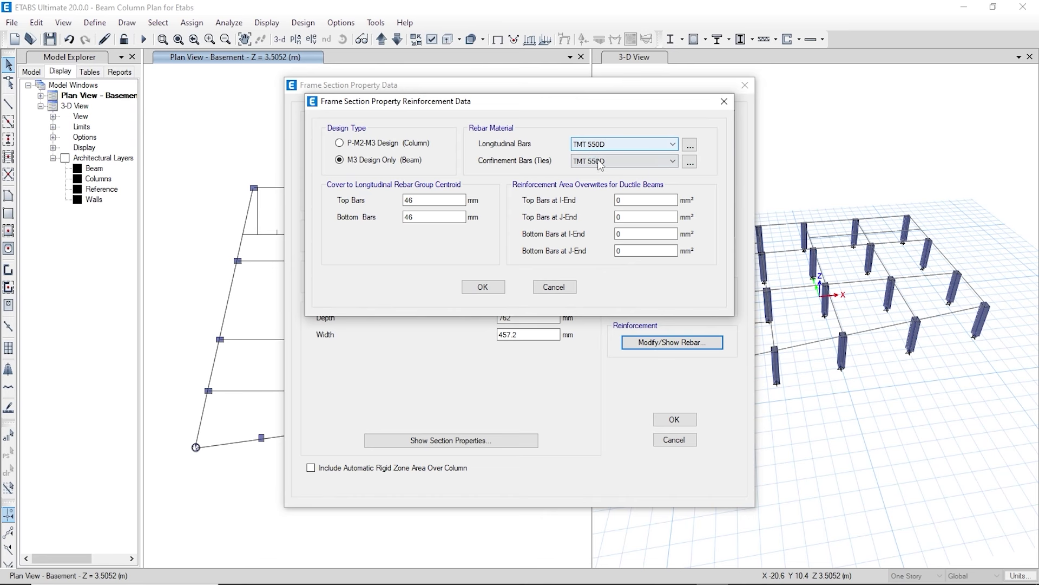
pyautogui.doubleClick(421, 199)
pyautogui.press('Tab')
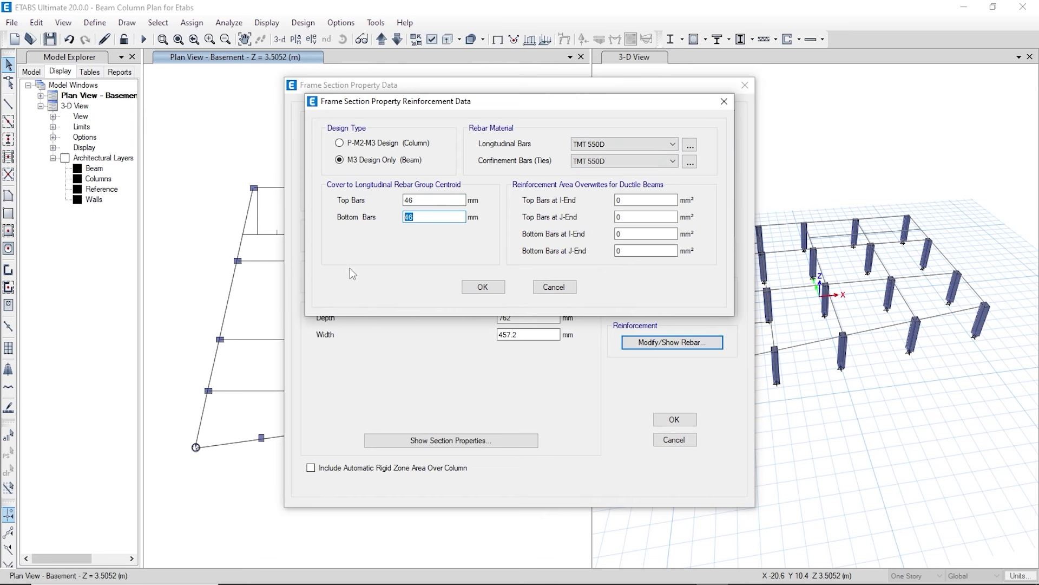
pyautogui.click(483, 287)
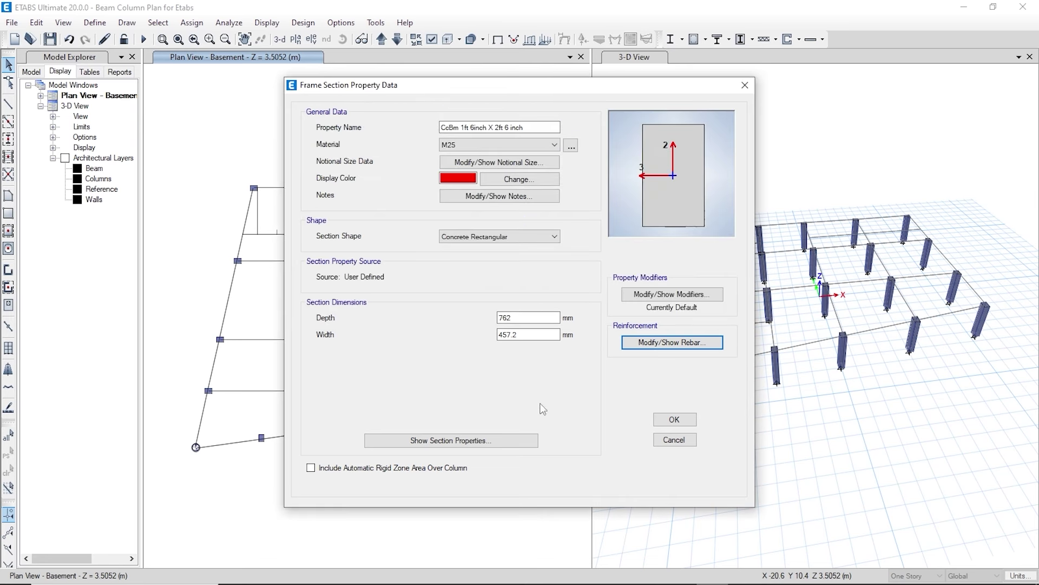
pyautogui.click(674, 419)
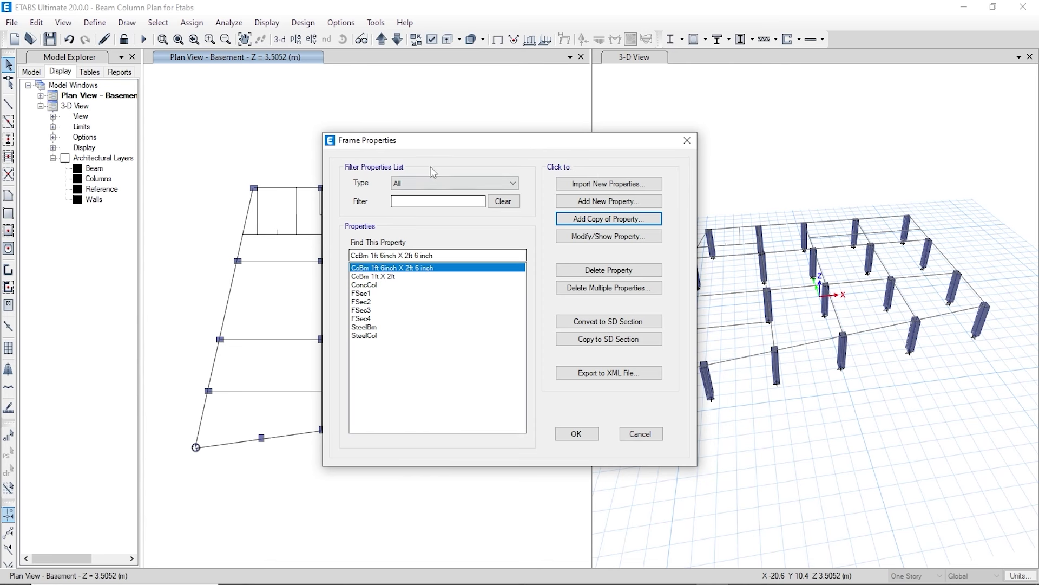
# - Add another copy of the CcBm 1ft X 2ft section, name it CcBm 9 inch X 1ft 6 inch and choose M25 as its material
pyautogui.moveTo(412, 142); pyautogui.dragTo(632, 151)
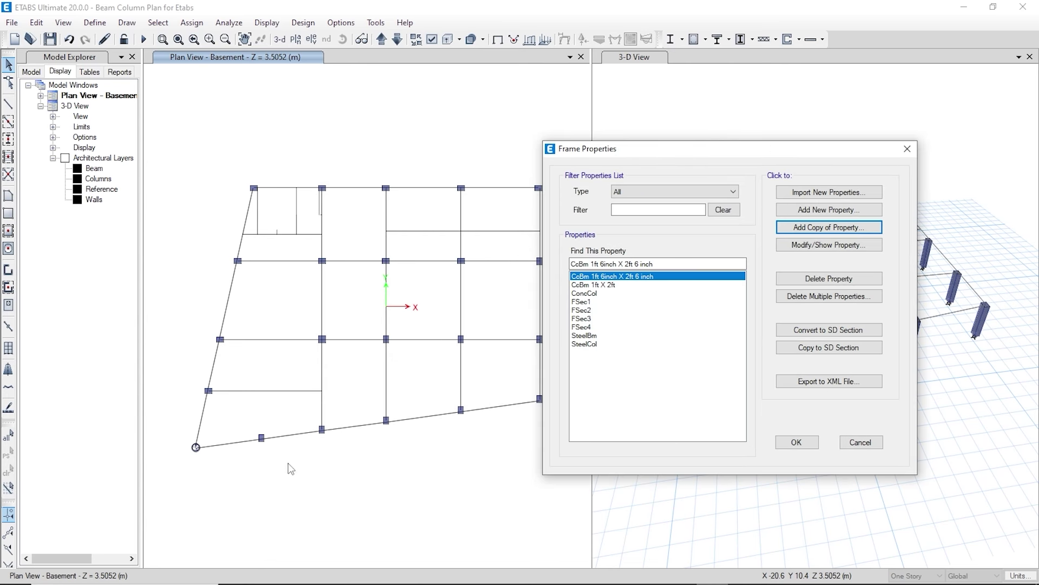
pyautogui.moveTo(609, 151); pyautogui.dragTo(405, 144)
pyautogui.click(390, 277)
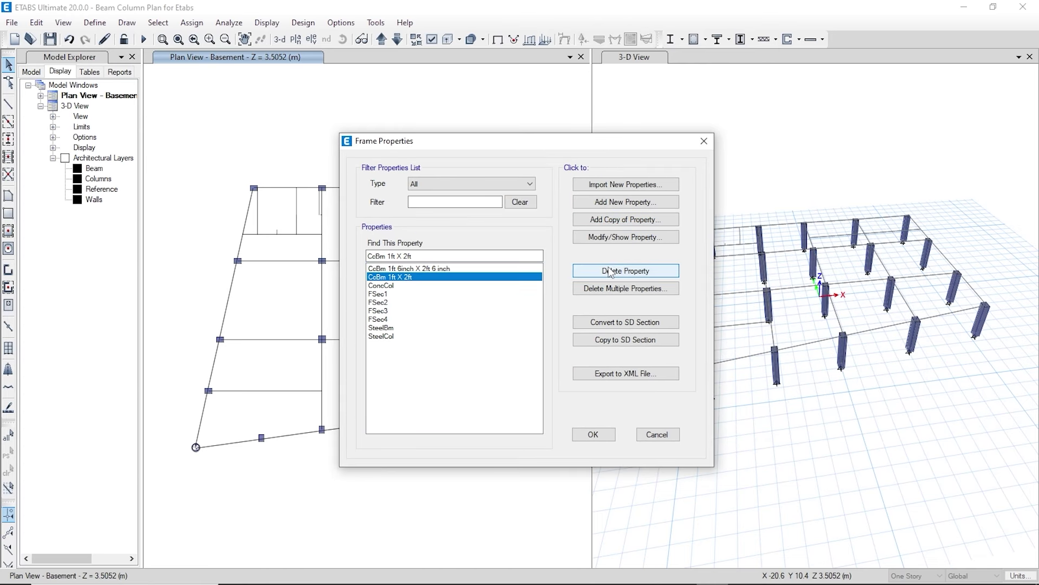
pyautogui.click(629, 225)
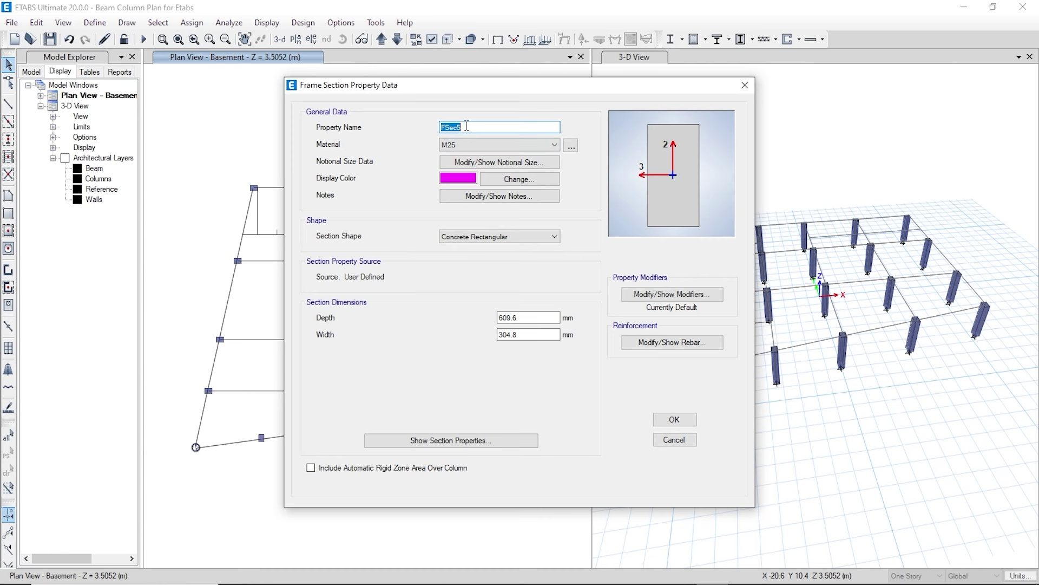
pyautogui.write('CcBm 9 inch X 1ft 6 inch')
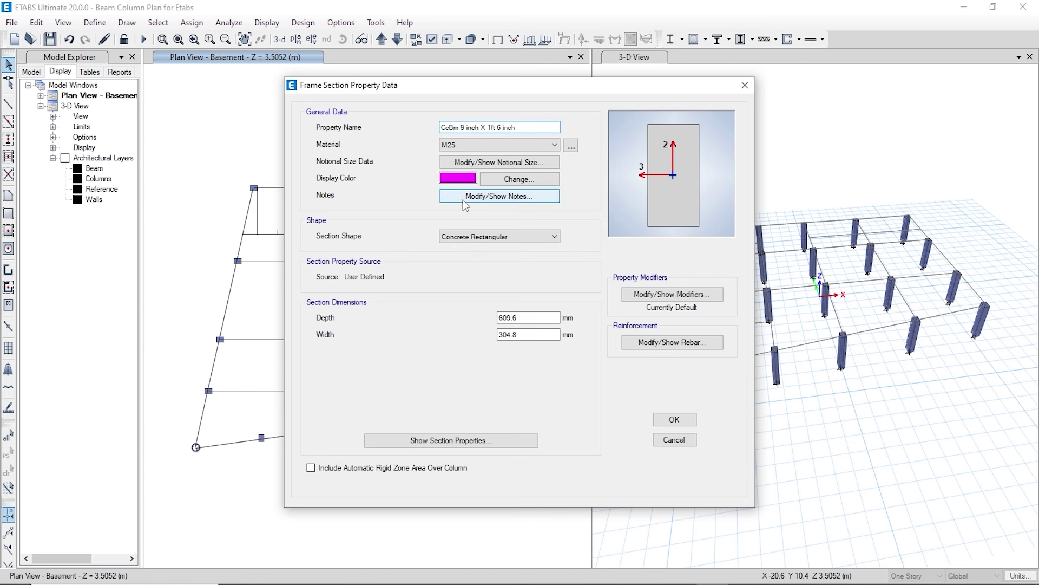
pyautogui.click(475, 145)
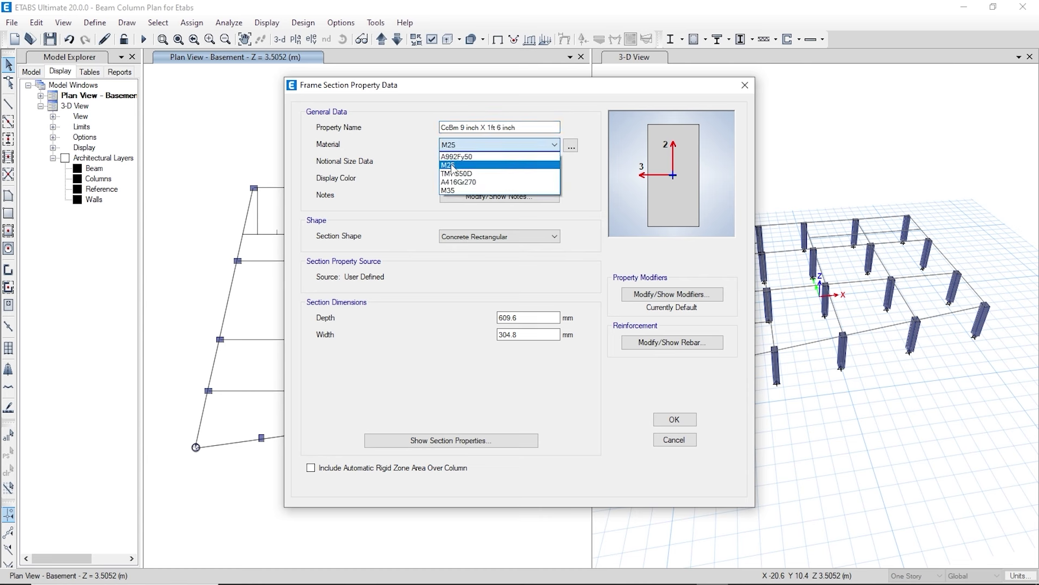
pyautogui.click(457, 165)
# - Set the new beam section's depth to 18 inches and its width to 9 inches
pyautogui.doubleClick(527, 317)
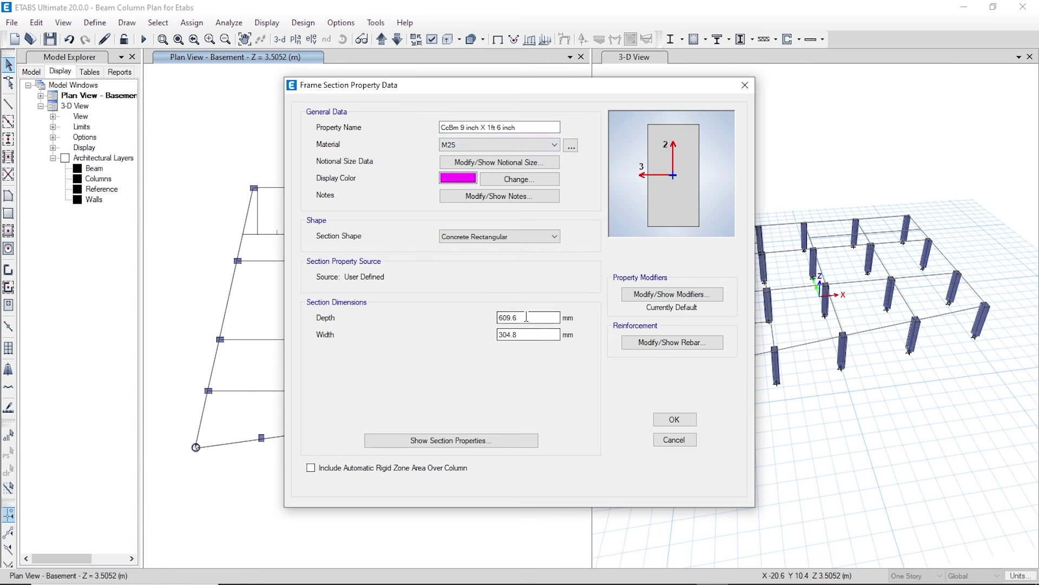
pyautogui.write('1')
pyautogui.write('8"')
pyautogui.press('Tab')
pyautogui.write('9"')
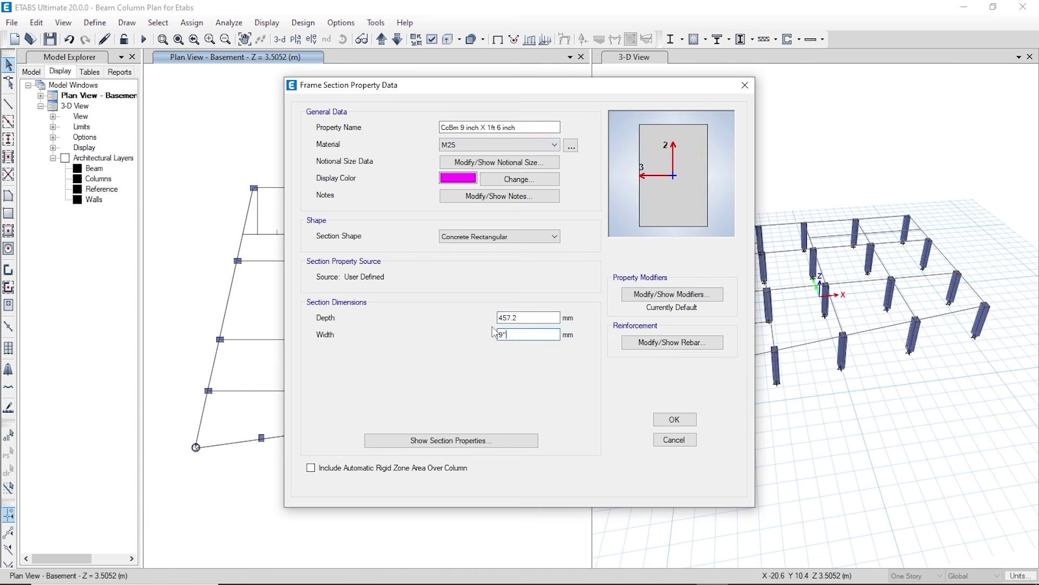
# - Check the reinforcement data of the CcBm 9 inch X 1ft 6 inch section and save it
pyautogui.click(671, 342)
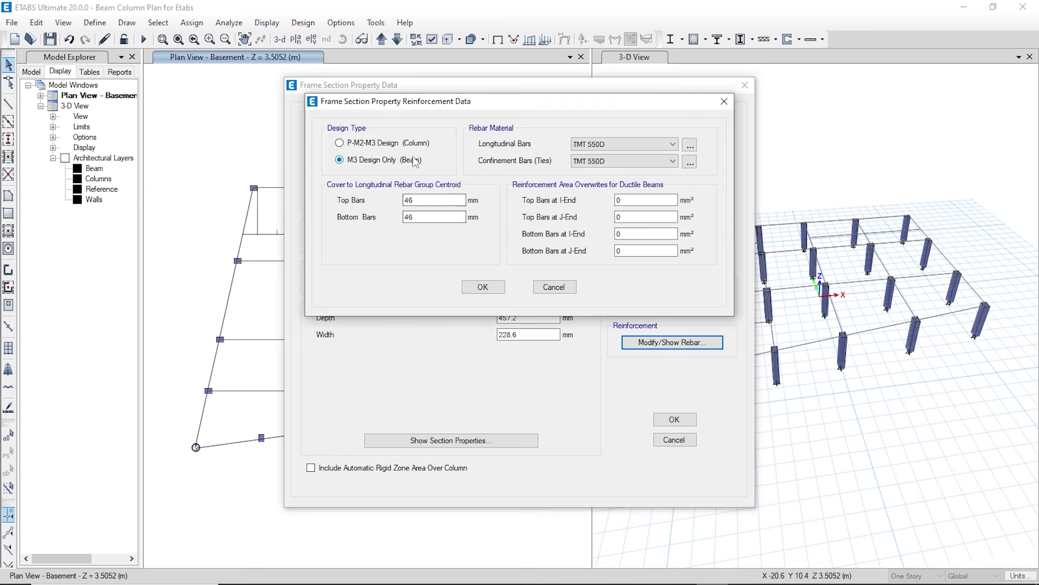
pyautogui.click(483, 287)
pyautogui.click(674, 419)
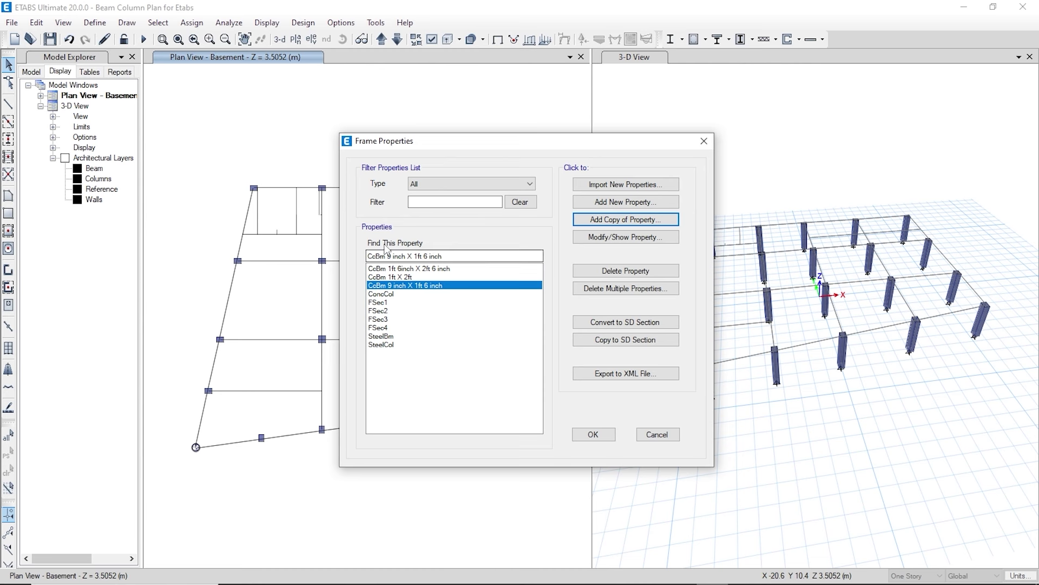
# - Open the circular FSec1 frame section for modification and rename it Col Cir 1
pyautogui.click(399, 276)
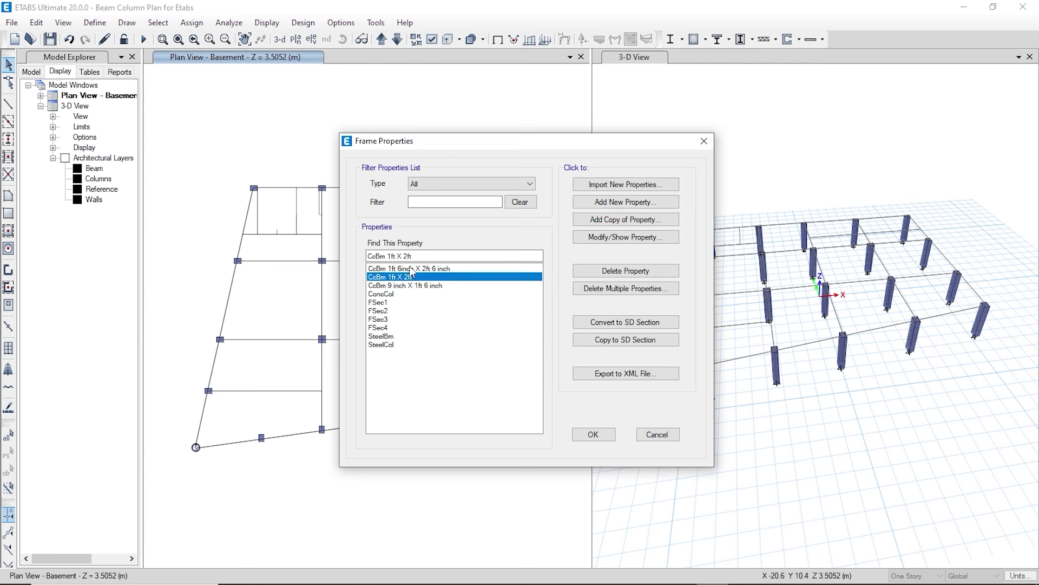
pyautogui.click(414, 268)
pyautogui.click(411, 287)
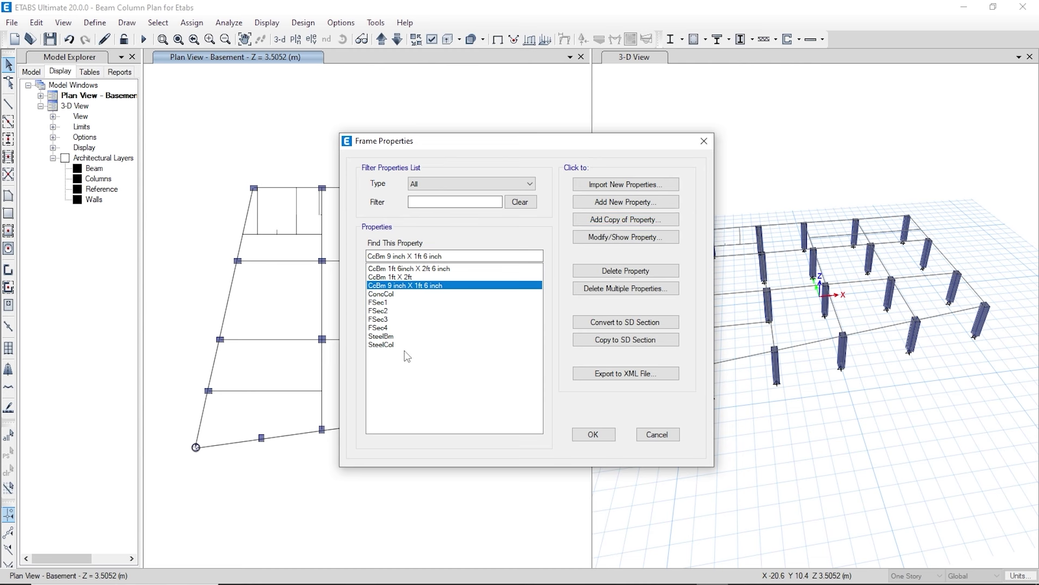
pyautogui.click(379, 302)
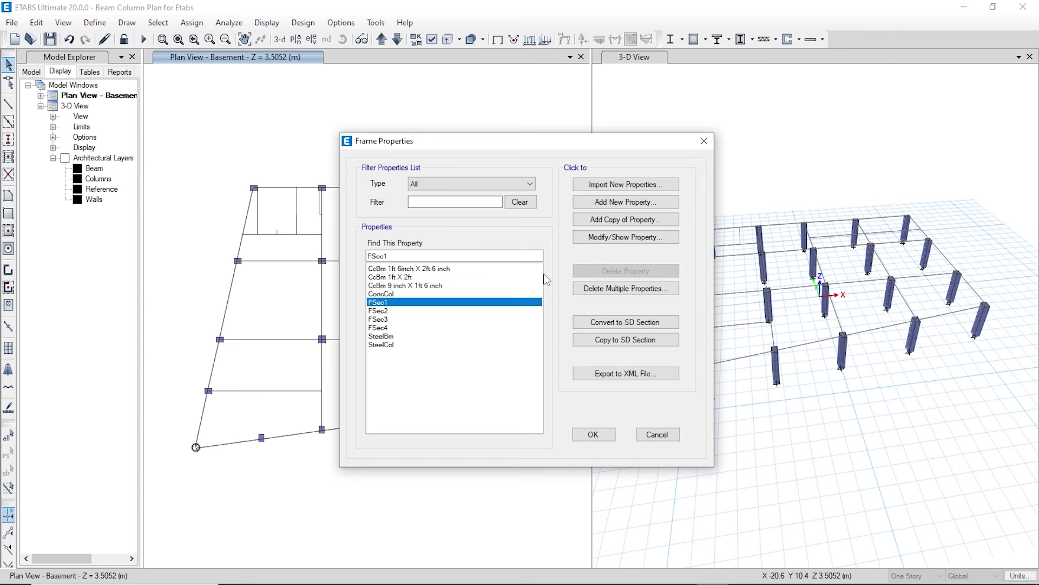
pyautogui.click(597, 239)
pyautogui.moveTo(551, 92); pyautogui.dragTo(698, 98)
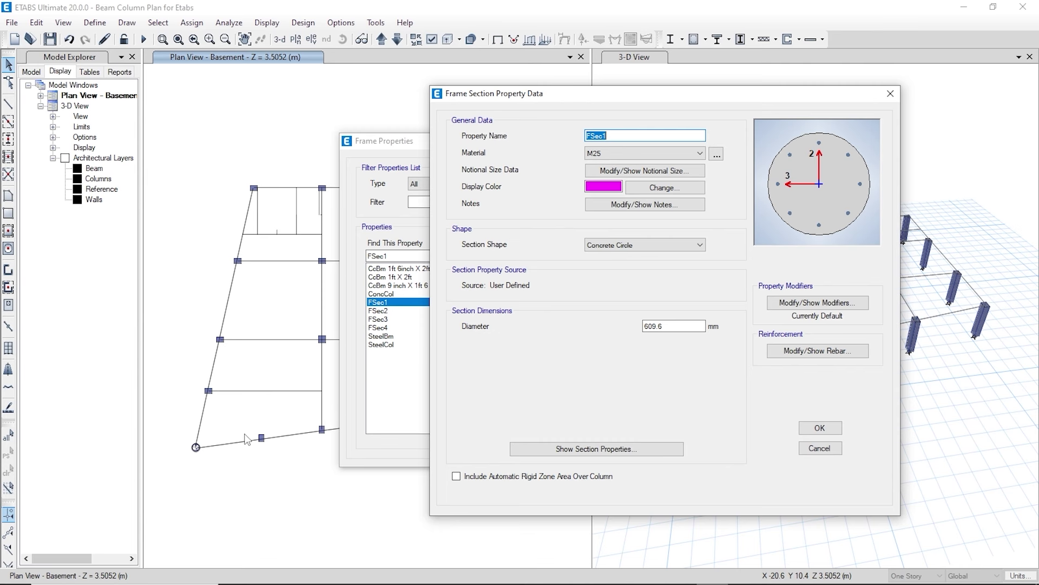
pyautogui.moveTo(591, 97); pyautogui.dragTo(460, 98)
pyautogui.write('C')
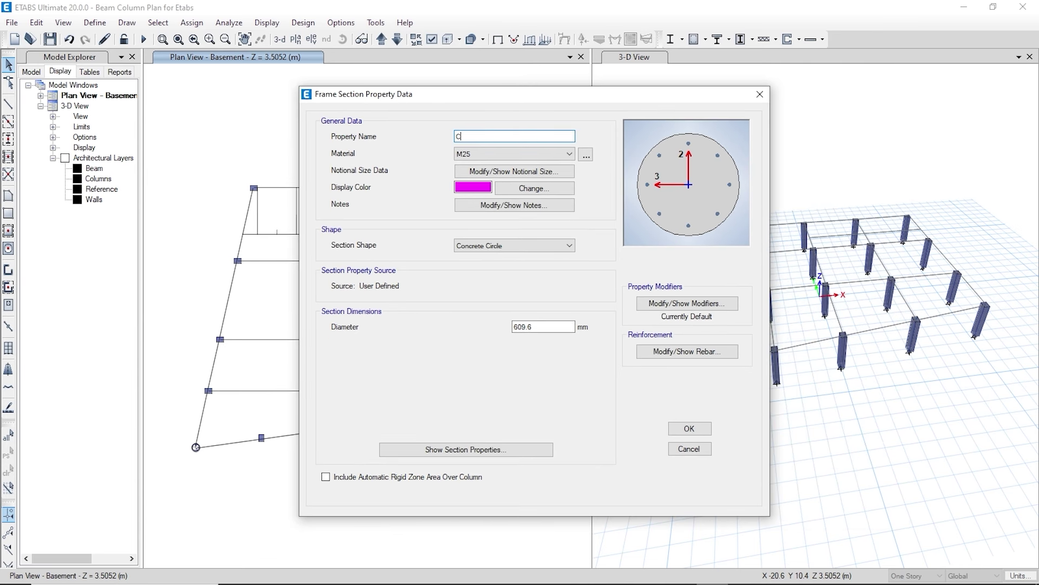
pyautogui.write('ol Cir 1')
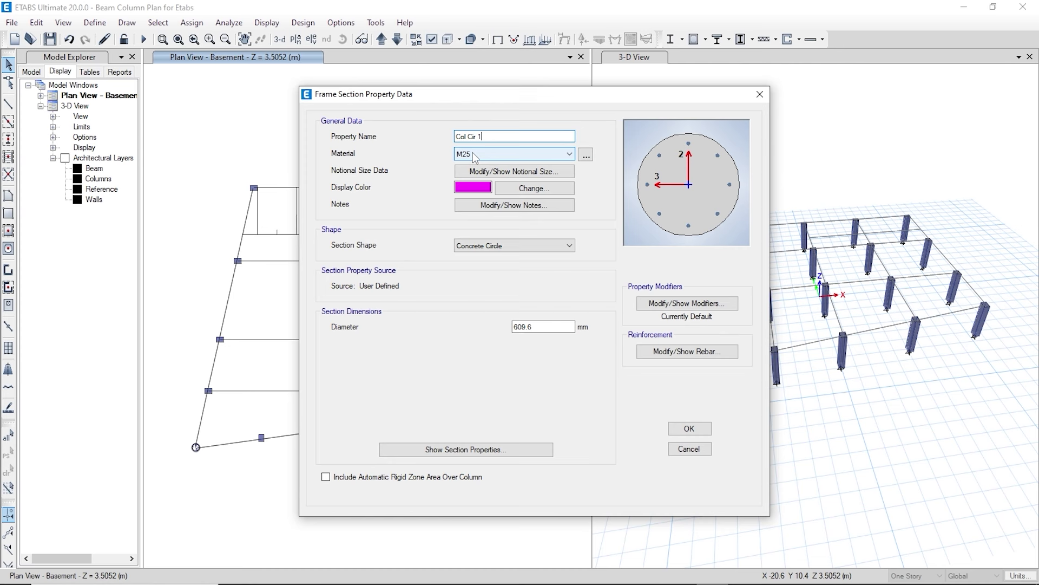
pyautogui.click(504, 155)
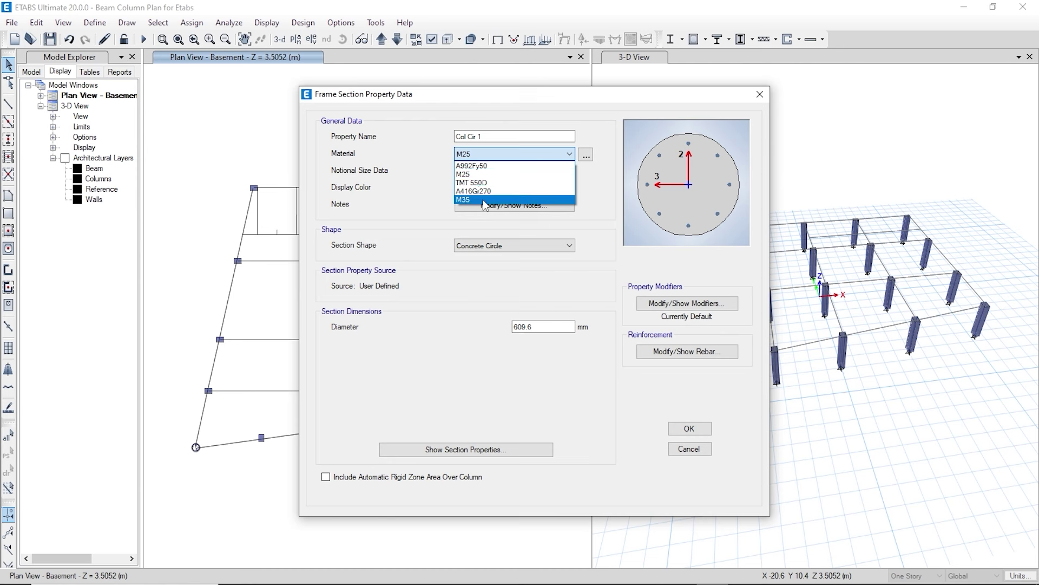
pyautogui.click(437, 172)
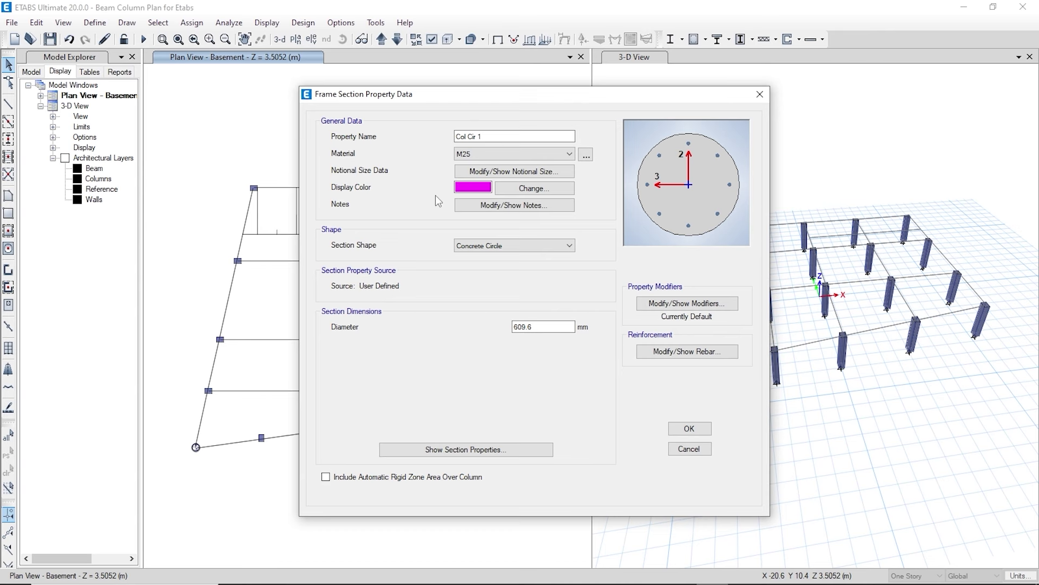
# - Switch to the web browser with the fieldReady Mega Course Advance page
pyautogui.press('super')
pyautogui.click(651, 572)
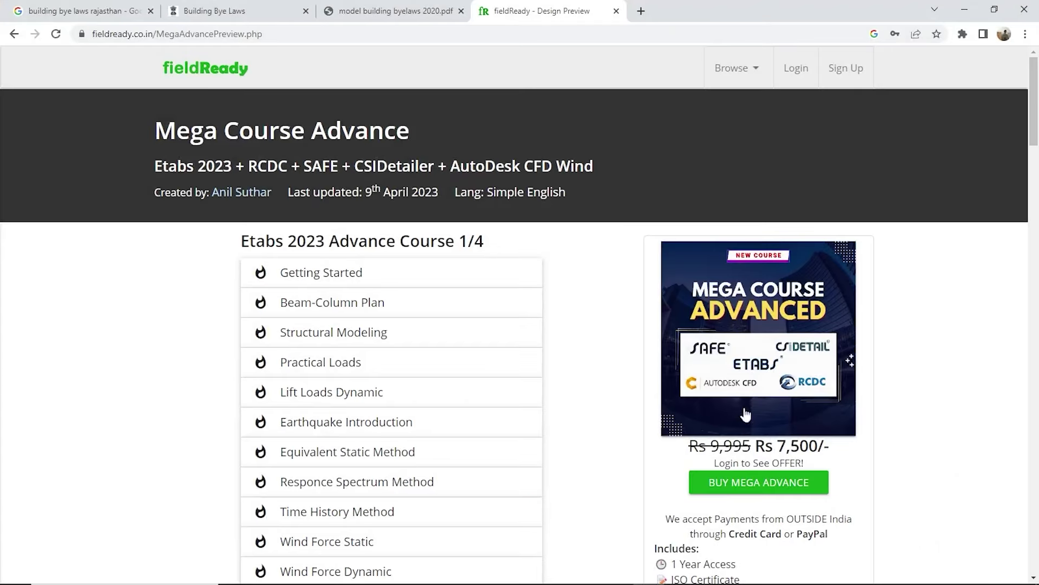
# - Return to ETABS, set the Col Cir 1 section's material to M35, check its reinforcement data and save the section
pyautogui.click(964, 10)
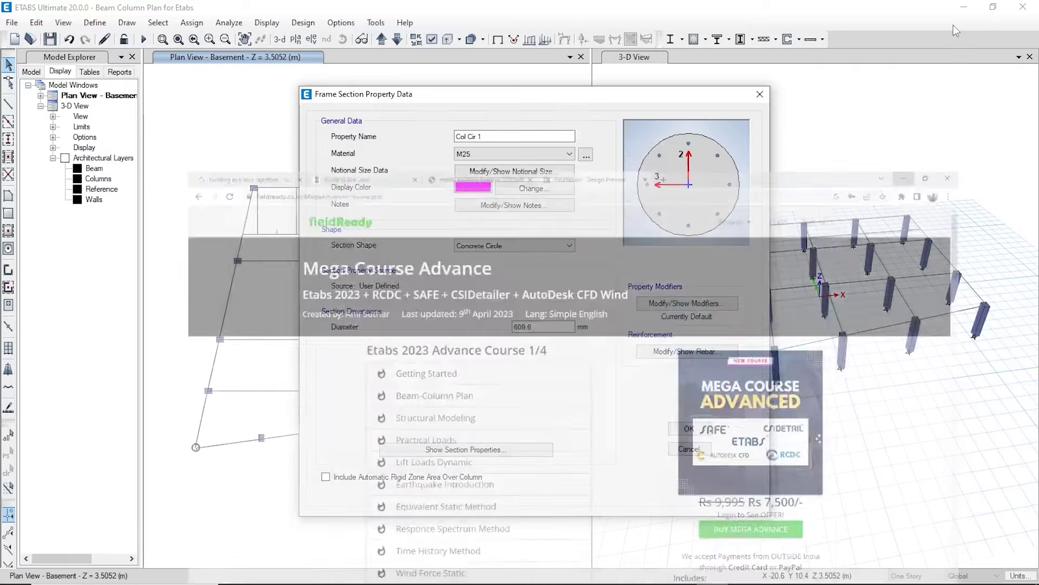
pyautogui.click(514, 154)
pyautogui.click(471, 202)
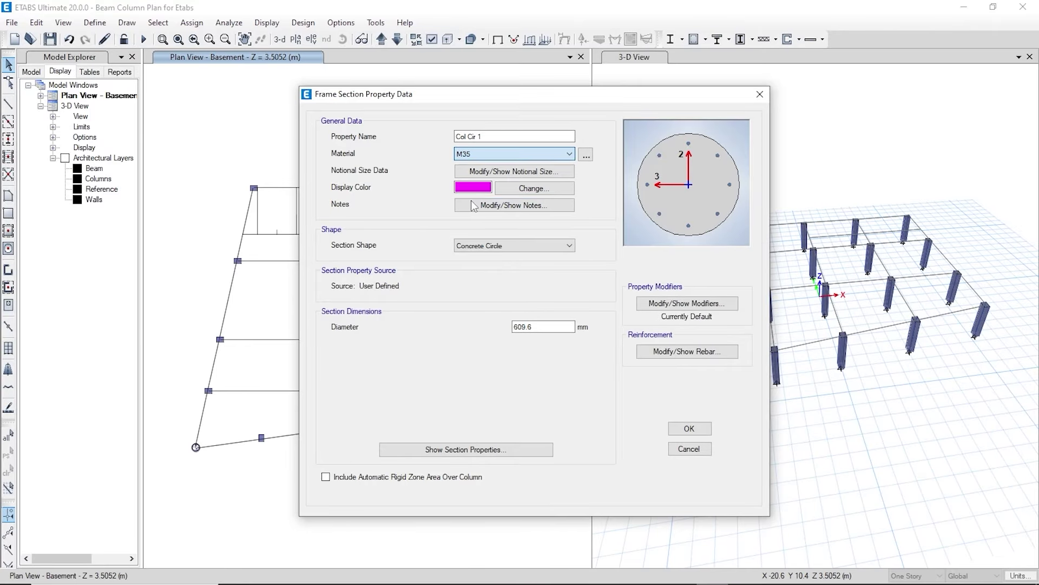
pyautogui.click(687, 352)
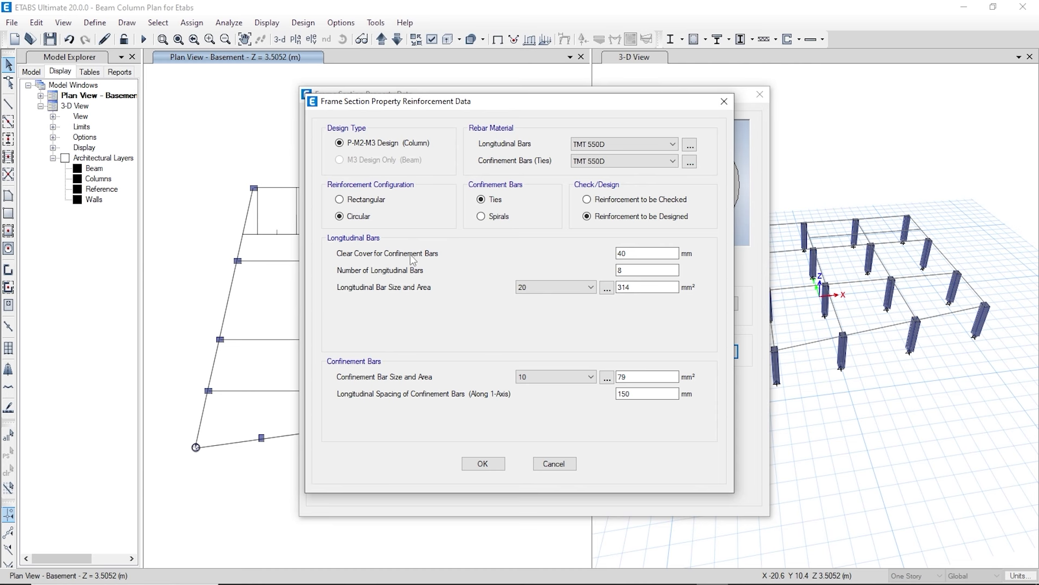
pyautogui.press('Tab')
pyautogui.click(483, 463)
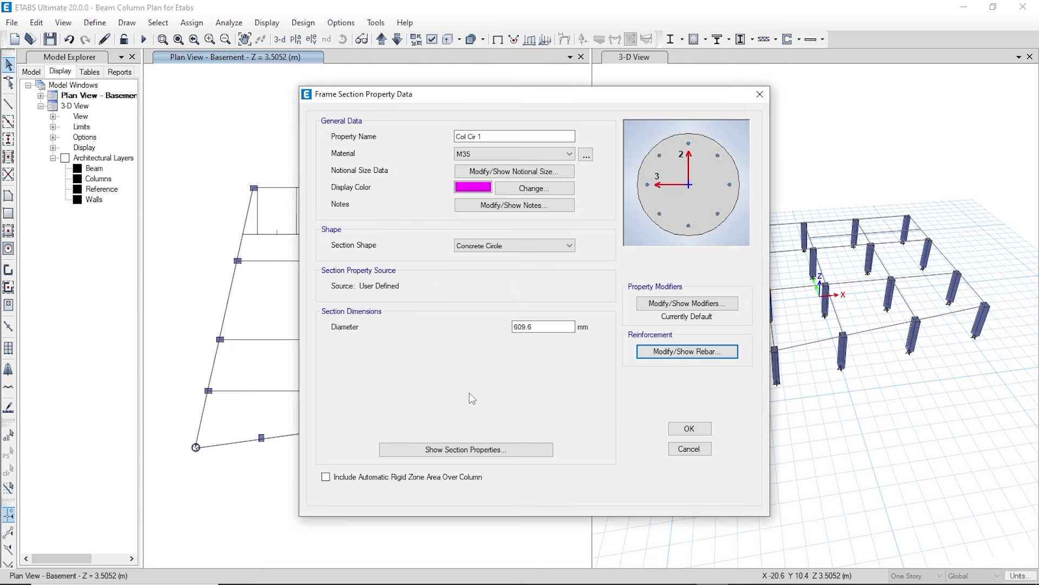
pyautogui.click(687, 428)
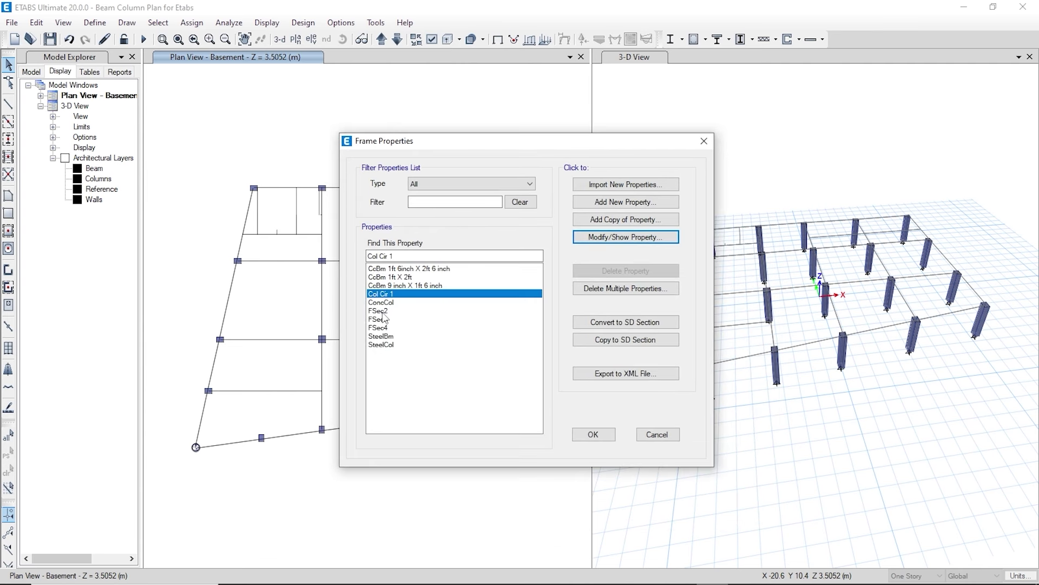
# - Rename the FSec2 frame section Col Rec 2, set its material to M35, check its reinforcement data and save it
pyautogui.click(379, 311)
pyautogui.click(584, 237)
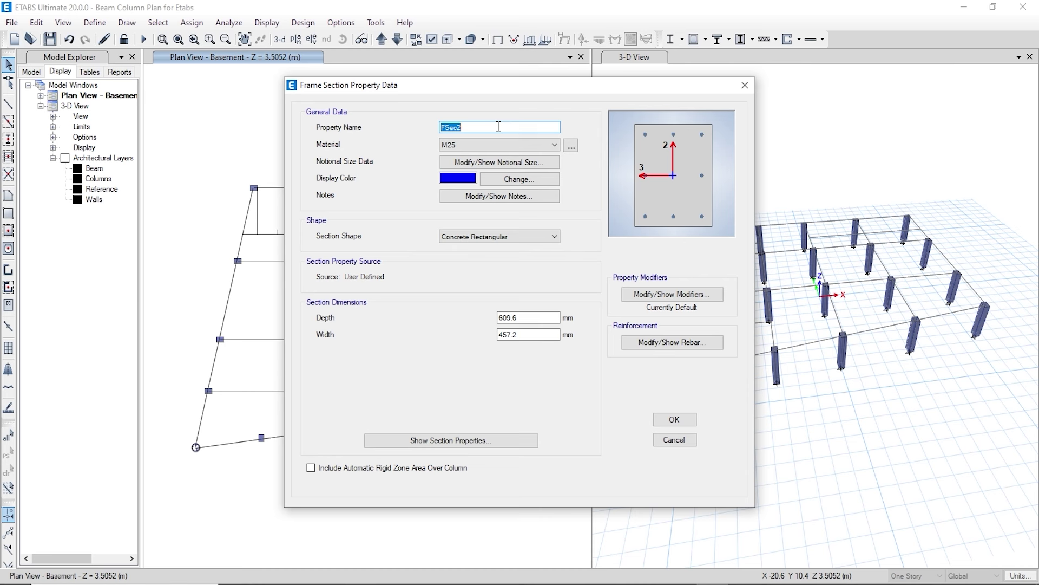
pyautogui.write('Col Rec')
pyautogui.click(458, 144)
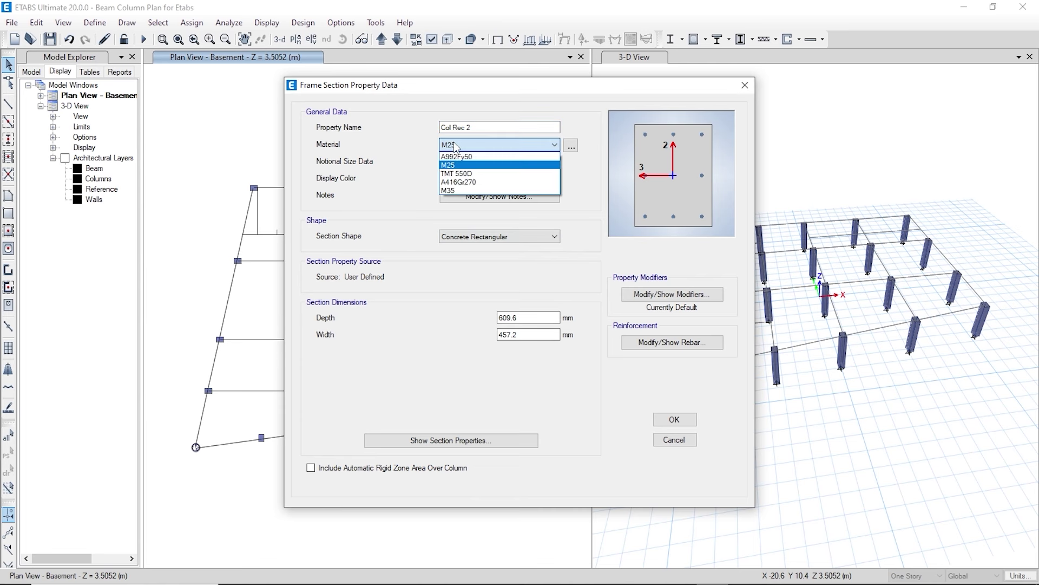
pyautogui.click(457, 163)
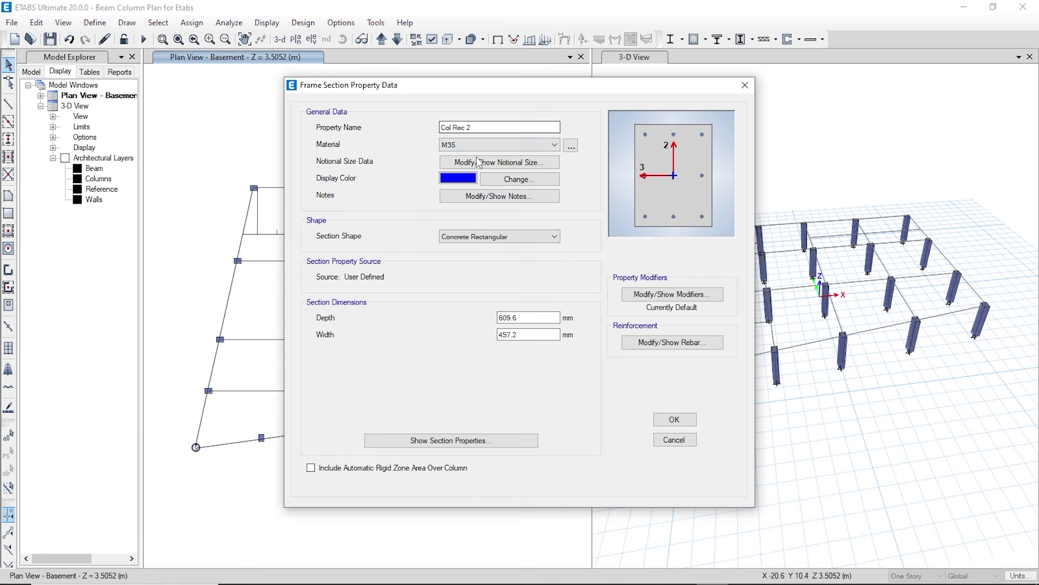
pyautogui.click(675, 345)
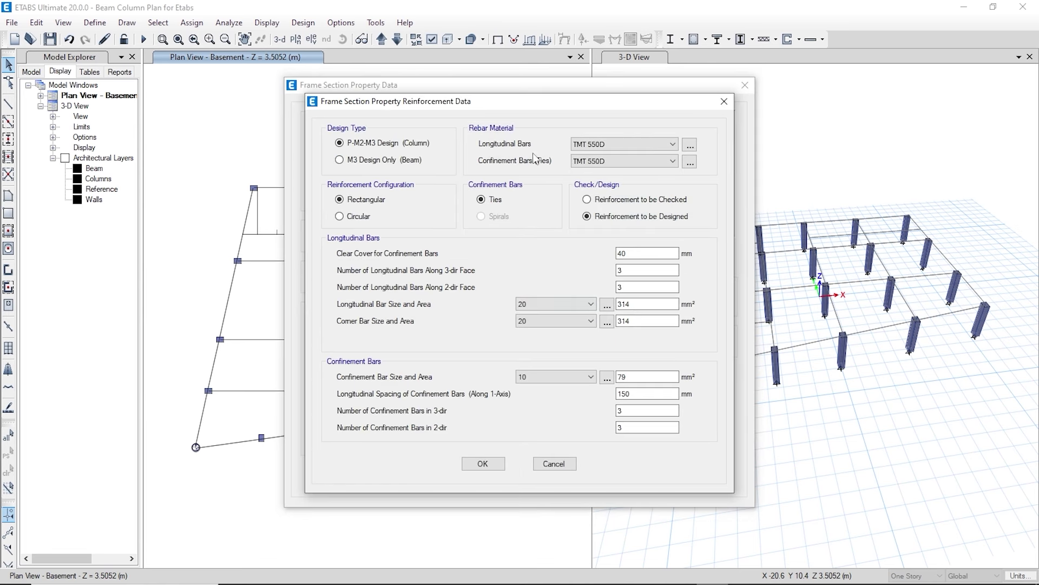
pyautogui.click(493, 464)
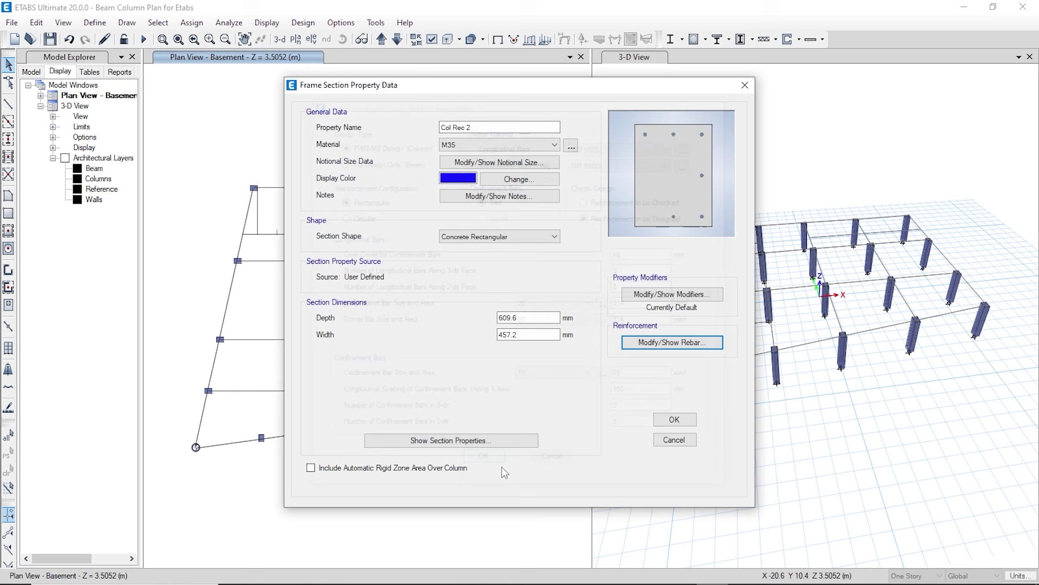
pyautogui.click(674, 420)
# - Open the FSec3 frame section for modification and rename it Col Rec 3
pyautogui.click(385, 319)
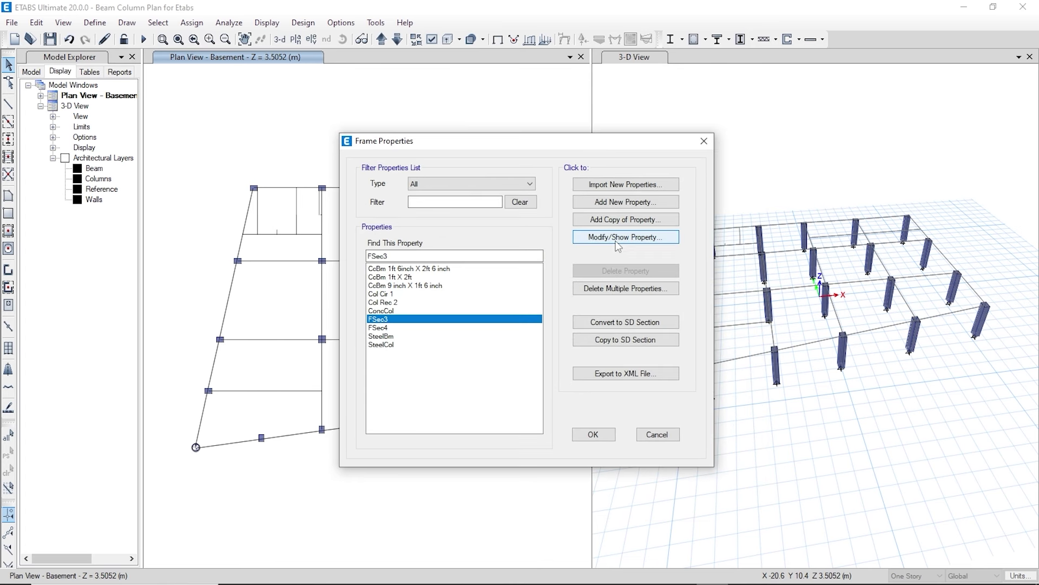
pyautogui.click(618, 240)
pyautogui.write('Col REc 3')
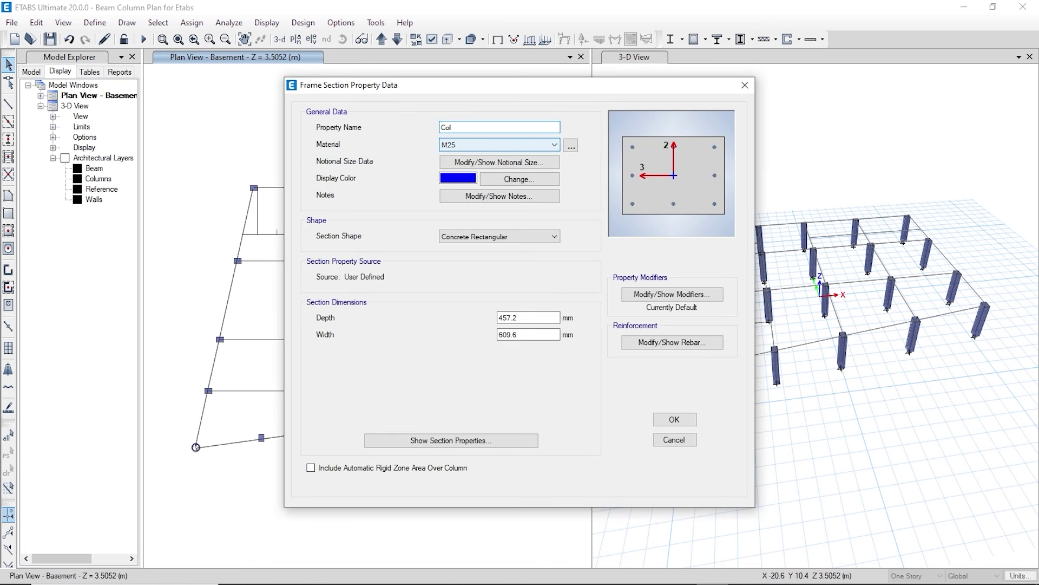
pyautogui.press('BackSpace')
pyautogui.press('BackSpace')
pyautogui.press('BackSpace')
pyautogui.press('BackSpace')
pyautogui.press('BackSpace')
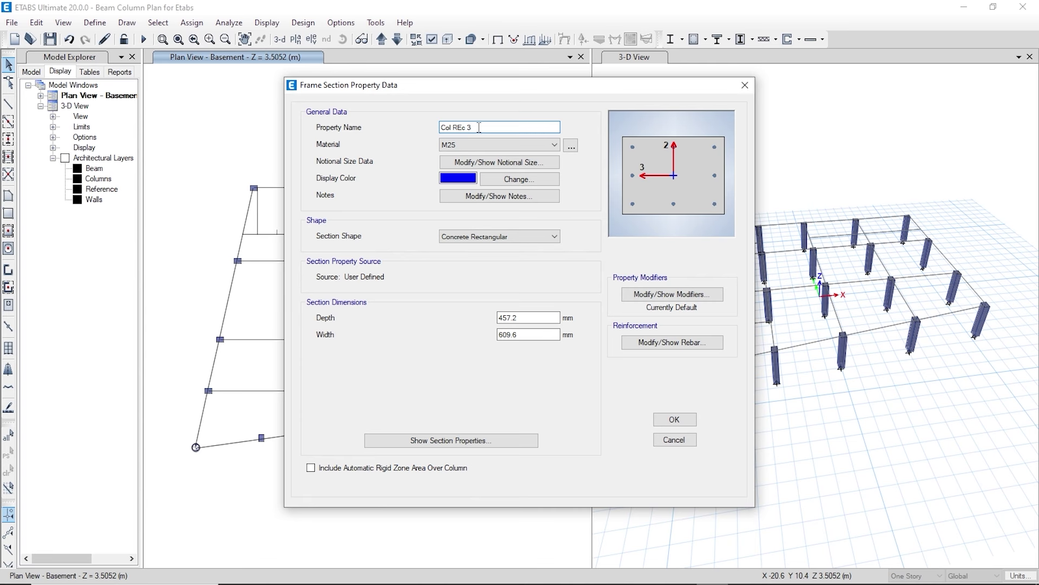
pyautogui.write('R')
# - Set the Col Rec 3 section's material to M35, check its reinforcement data and save the section
pyautogui.click(553, 144)
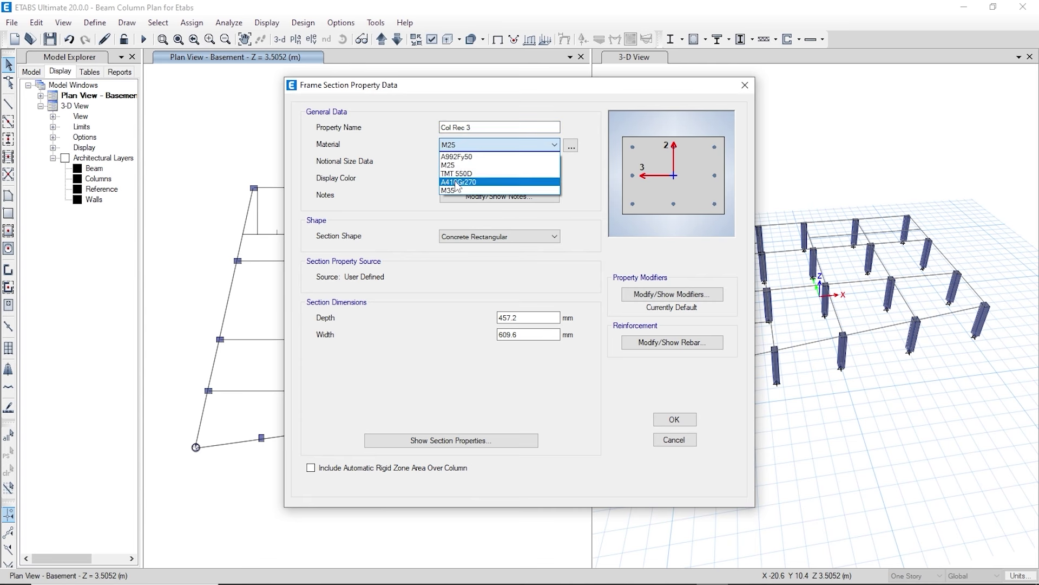
pyautogui.click(488, 163)
pyautogui.click(661, 346)
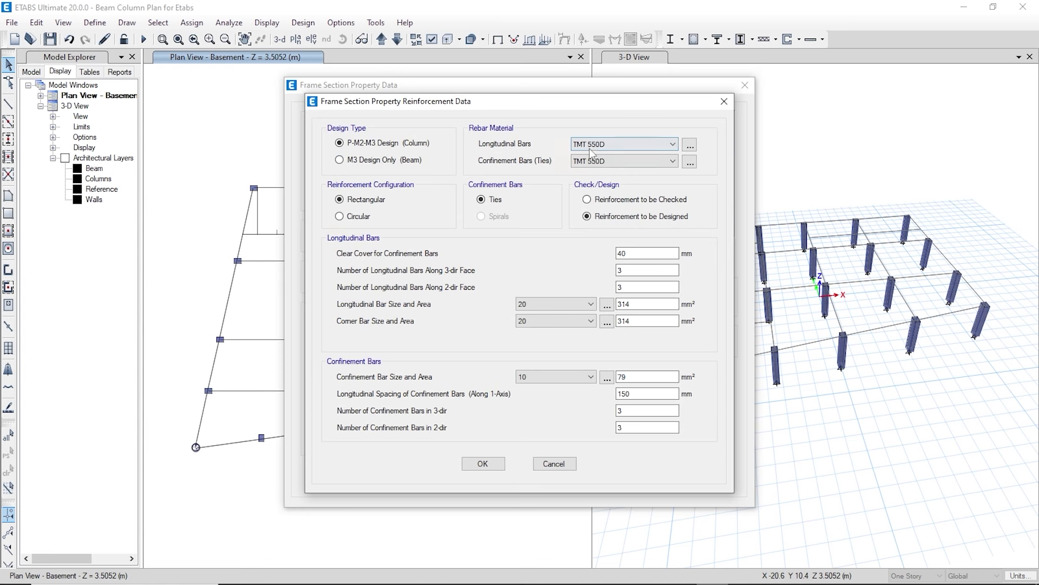
pyautogui.click(483, 464)
pyautogui.click(669, 420)
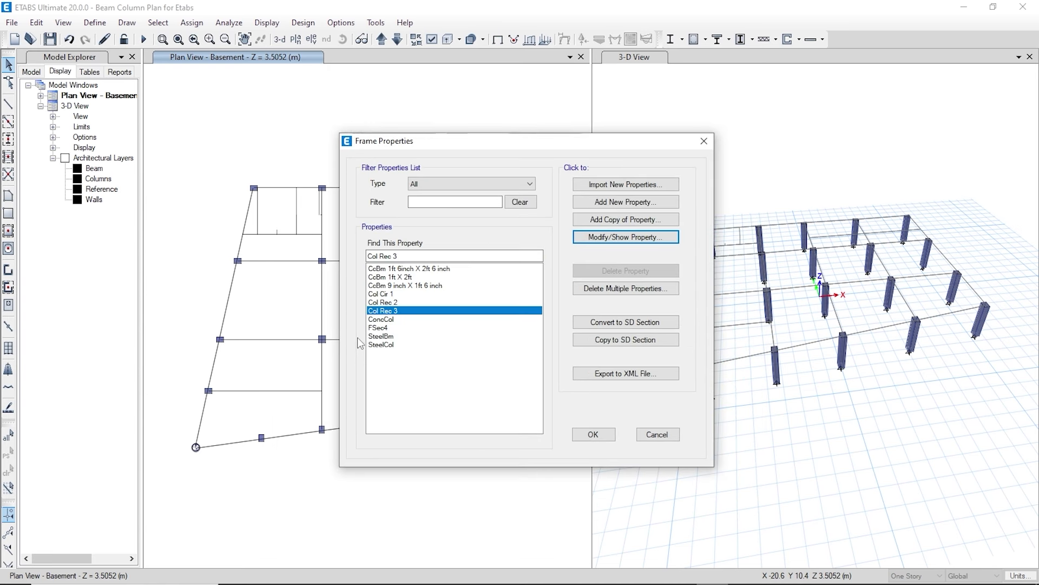
# - Rename the FSec4 frame section Col Rec 4 with M35 material, check its reinforcement data and save the frame properties
pyautogui.click(626, 237)
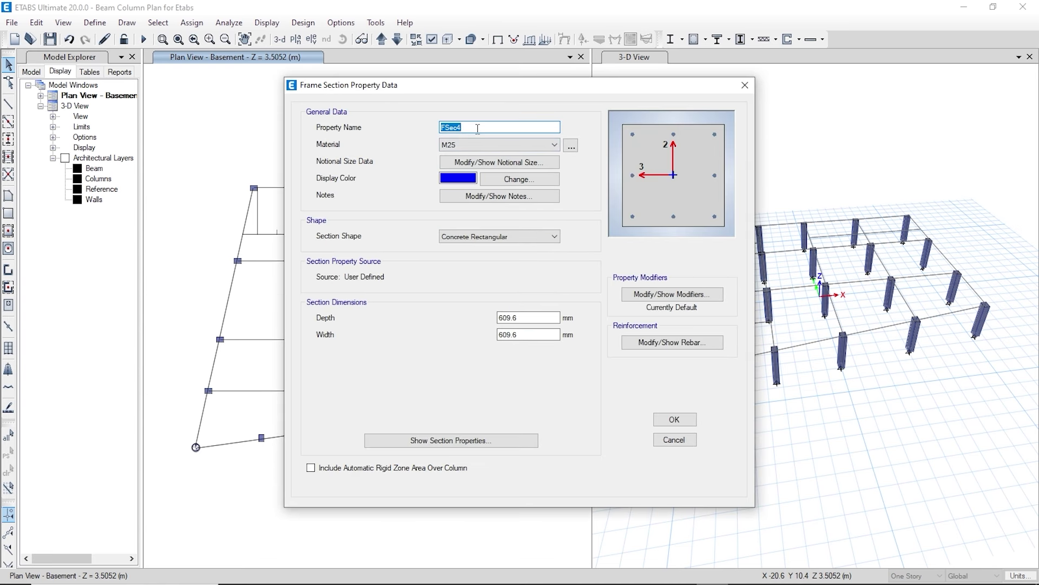
pyautogui.write('Col Rec')
pyautogui.click(472, 142)
pyautogui.click(452, 190)
pyautogui.click(665, 346)
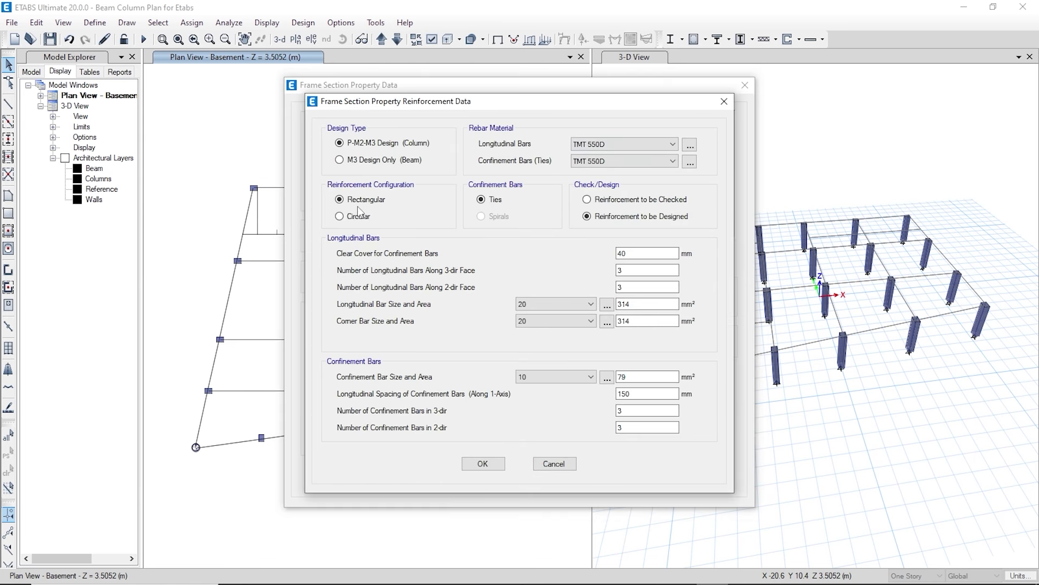
pyautogui.click(483, 463)
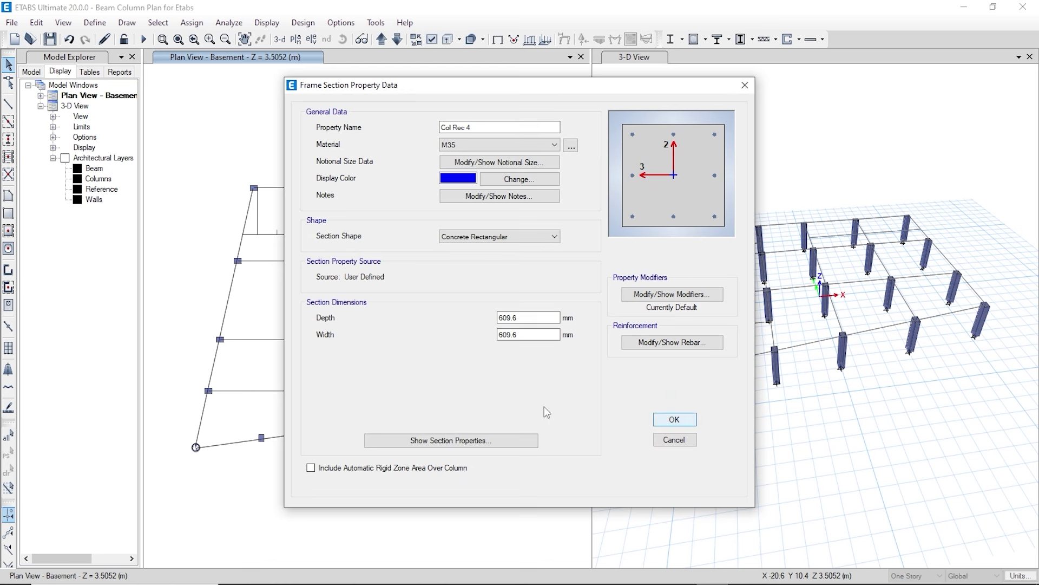
pyautogui.click(675, 420)
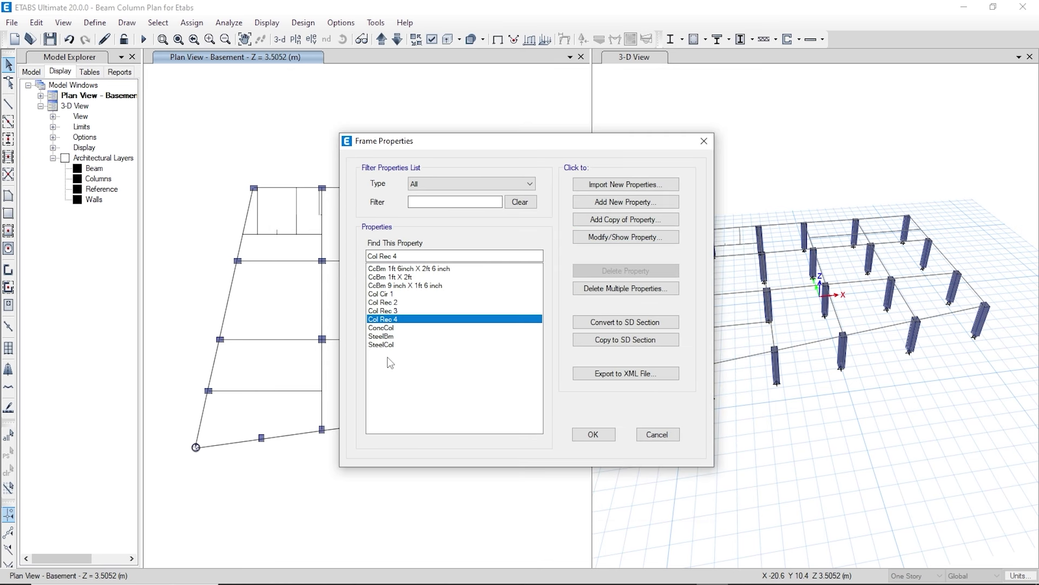
pyautogui.click(588, 435)
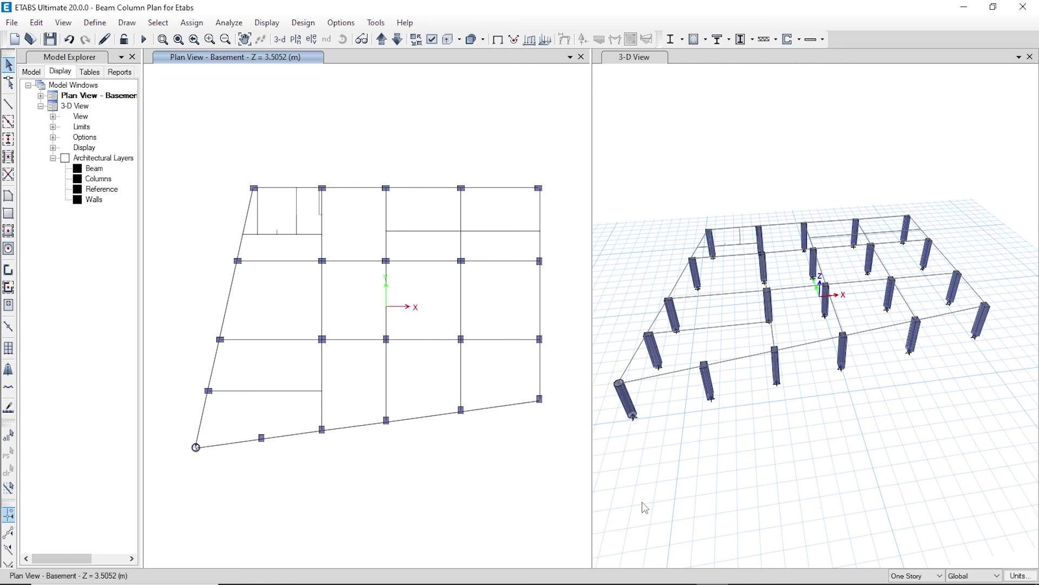
# - Select all null lines in the model by object type
pyautogui.click(623, 506)
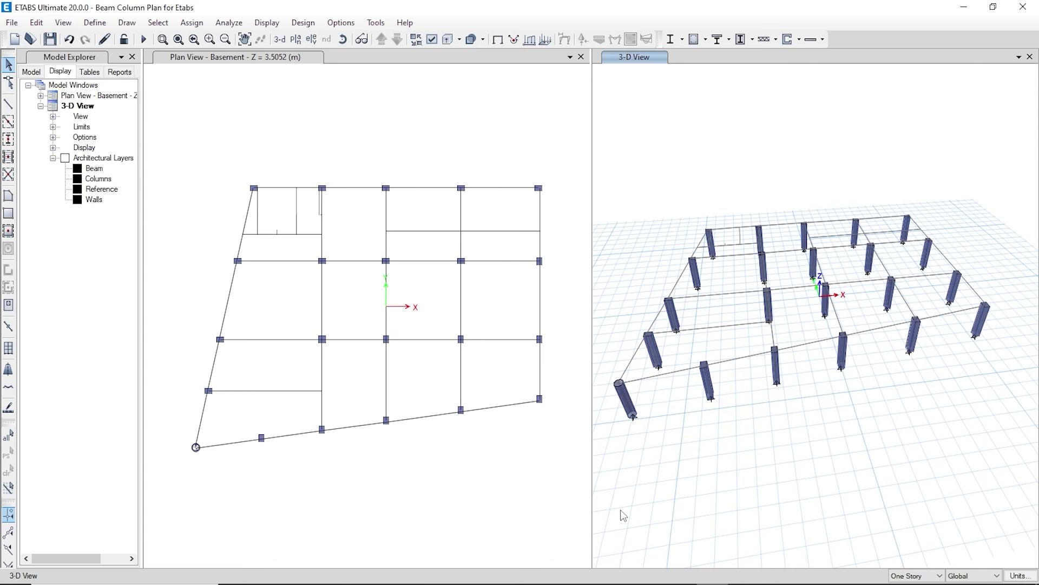
pyautogui.click(158, 22)
pyautogui.moveTo(191, 42)
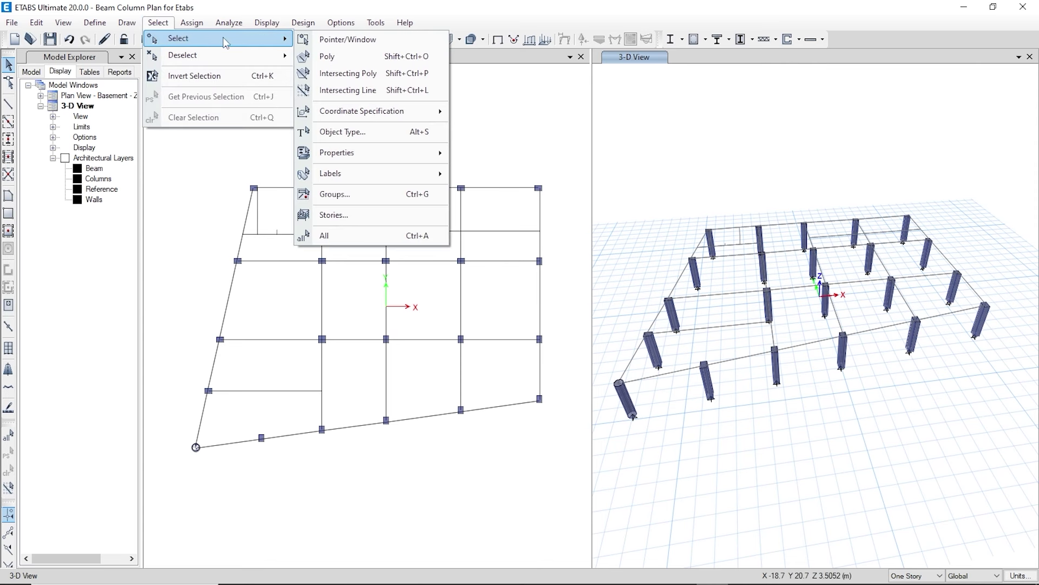
pyautogui.click(371, 131)
pyautogui.moveTo(521, 149); pyautogui.dragTo(459, 151)
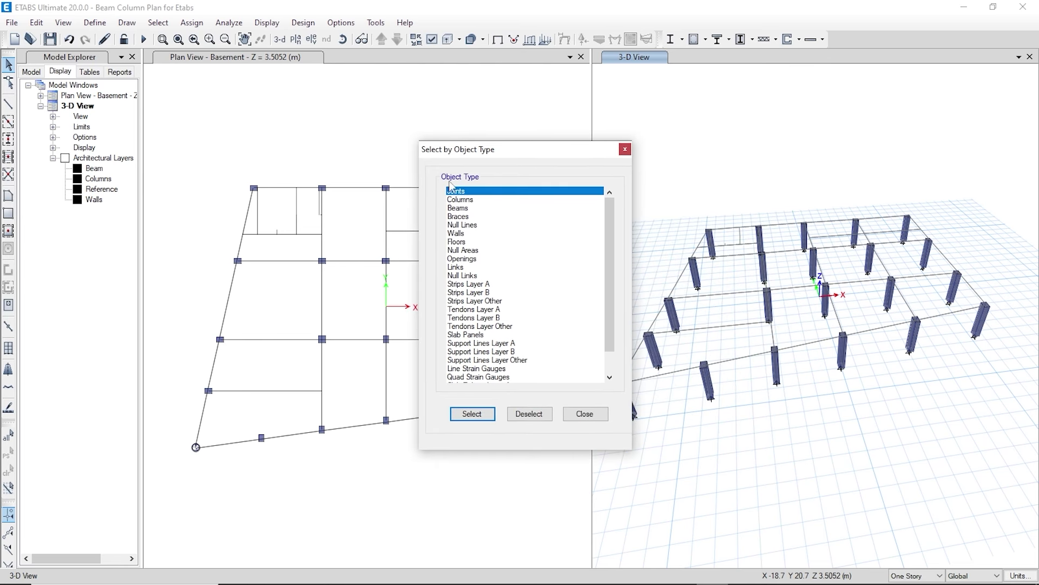
pyautogui.click(456, 225)
pyautogui.click(468, 414)
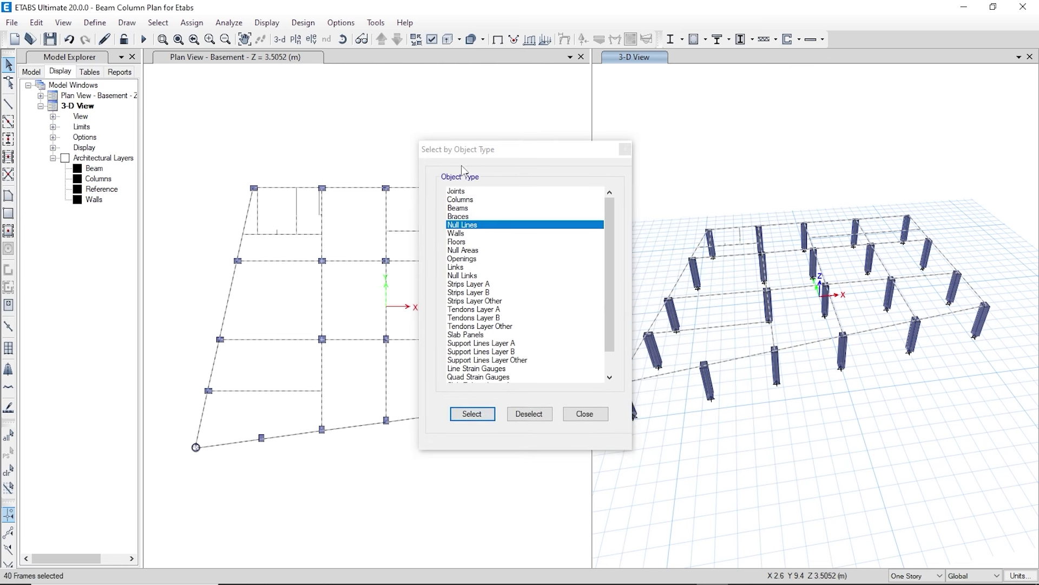
pyautogui.click(623, 150)
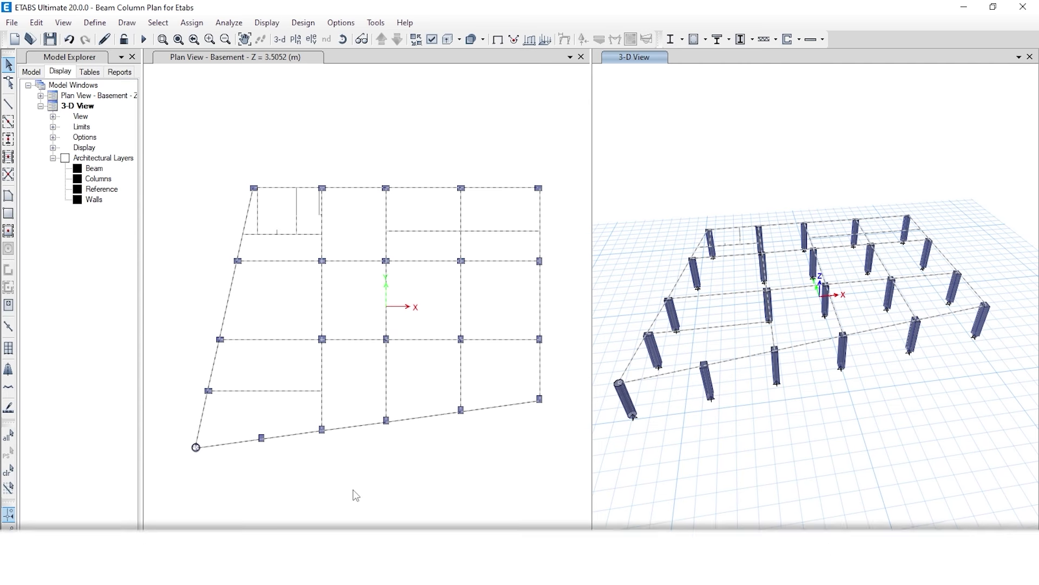
# - Deselect the inner lines of the plan's lower-left bays, the intermediate line in the upper-right bays and the inner lines of the upper-left bay
pyautogui.click(322, 365)
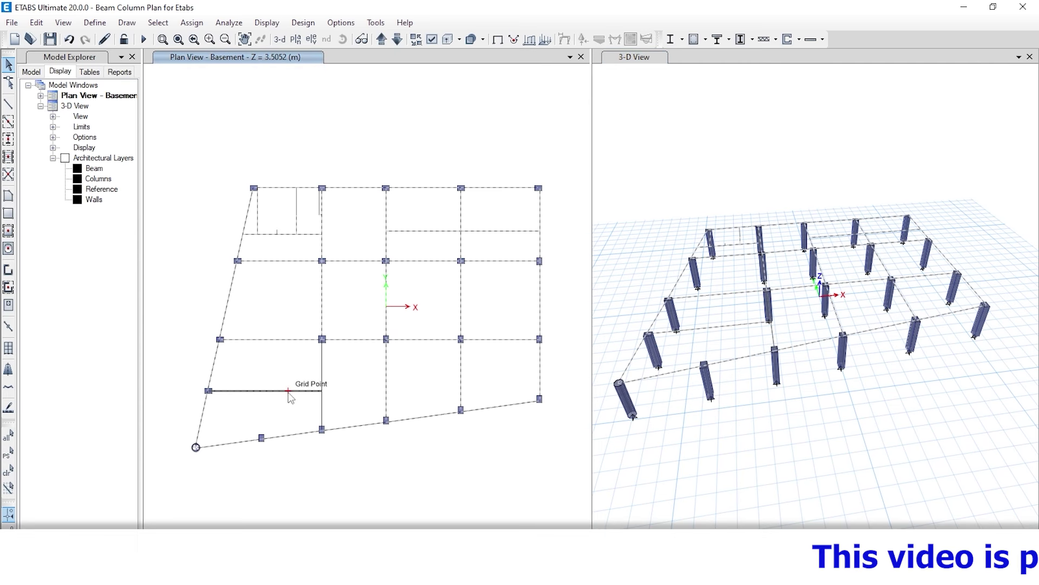
pyautogui.click(285, 339)
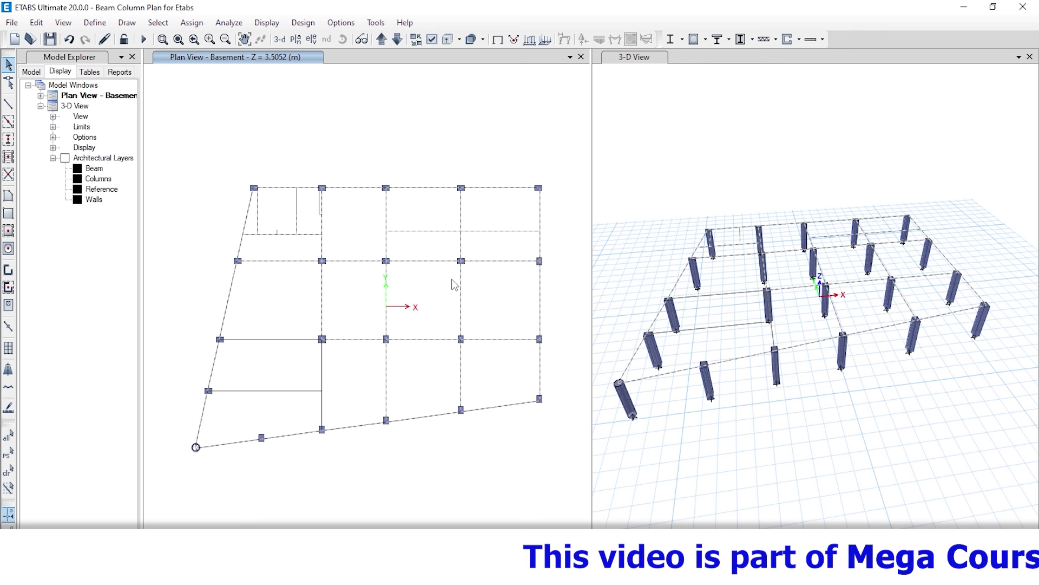
pyautogui.click(450, 231)
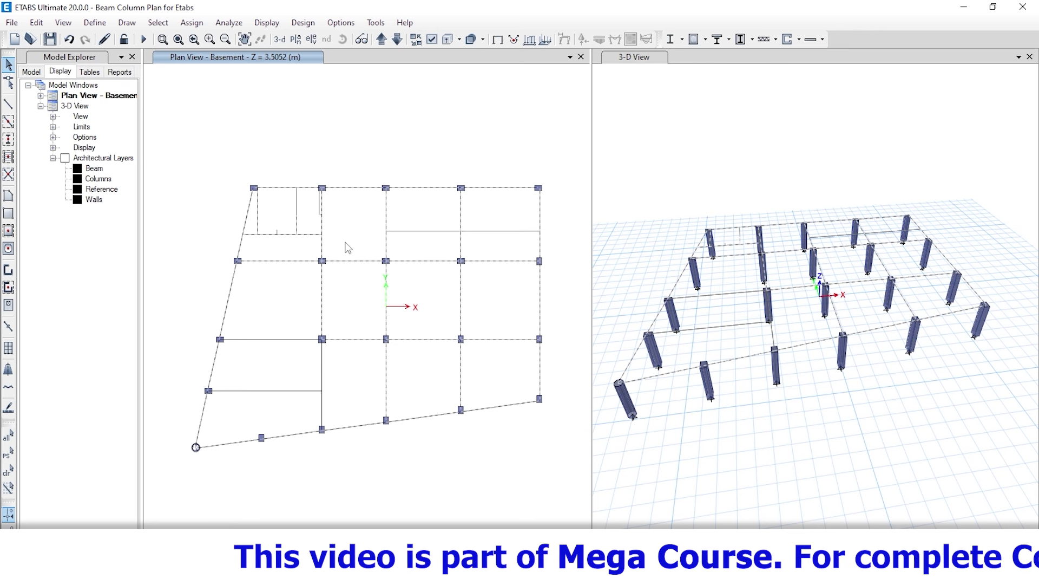
pyautogui.scroll(3, 243, 206)
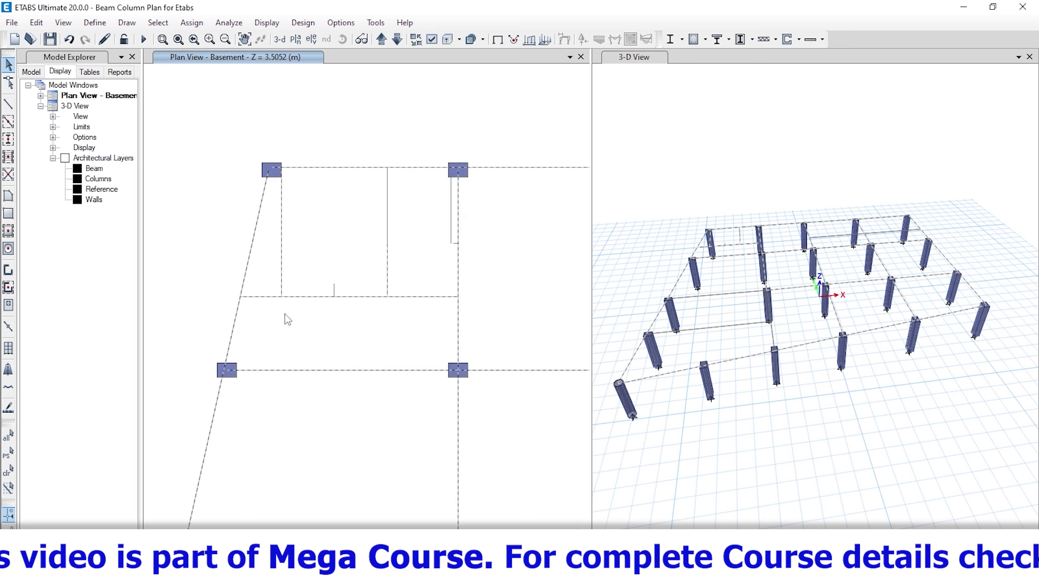
pyautogui.click(262, 297)
pyautogui.click(282, 220)
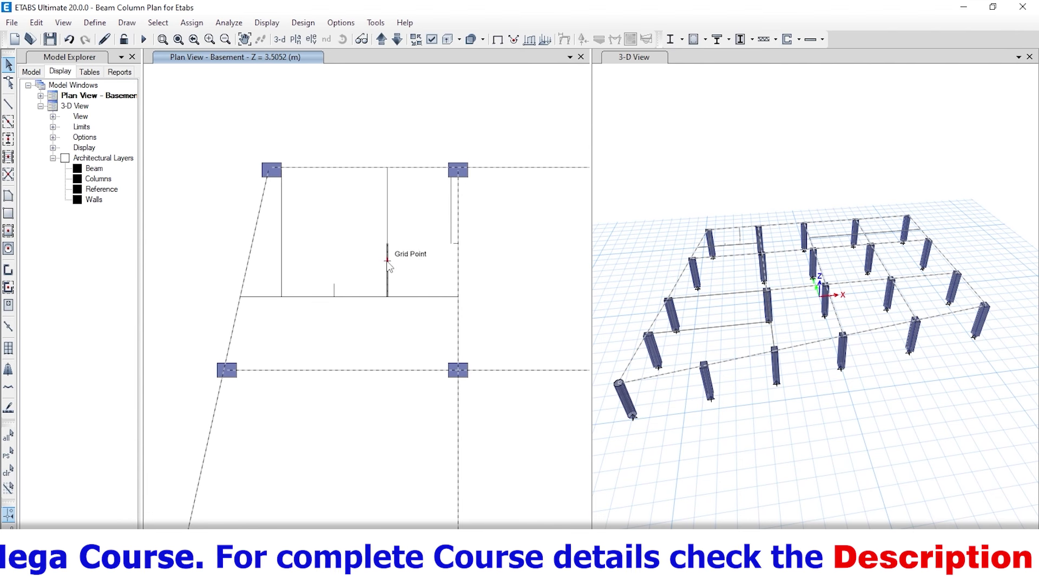
pyautogui.scroll(-3, 302, 257)
pyautogui.moveTo(425, 329); pyautogui.dragTo(369, 298, button='middle')
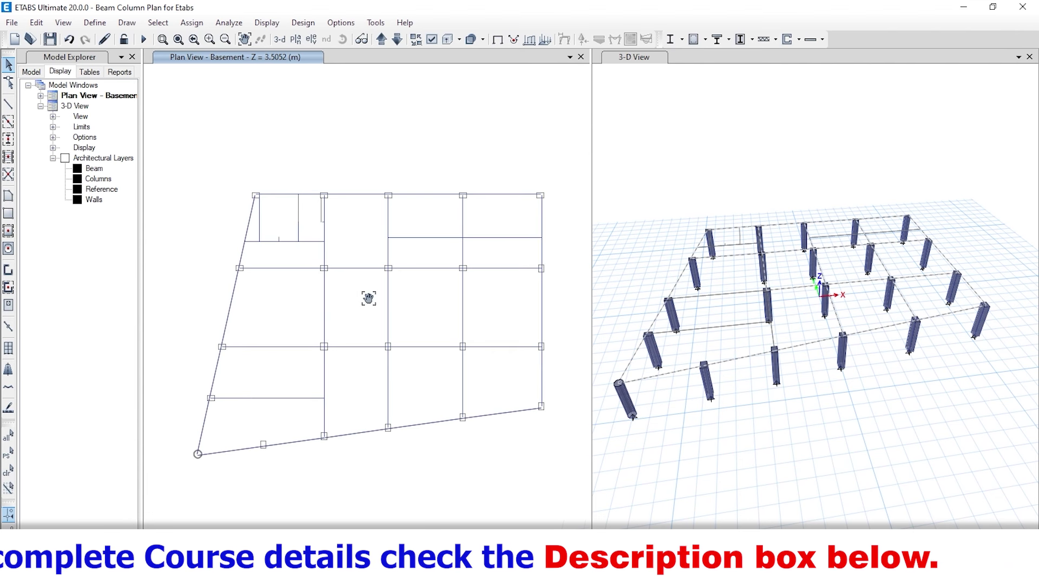
pyautogui.hotkey('ctrl', 'a')
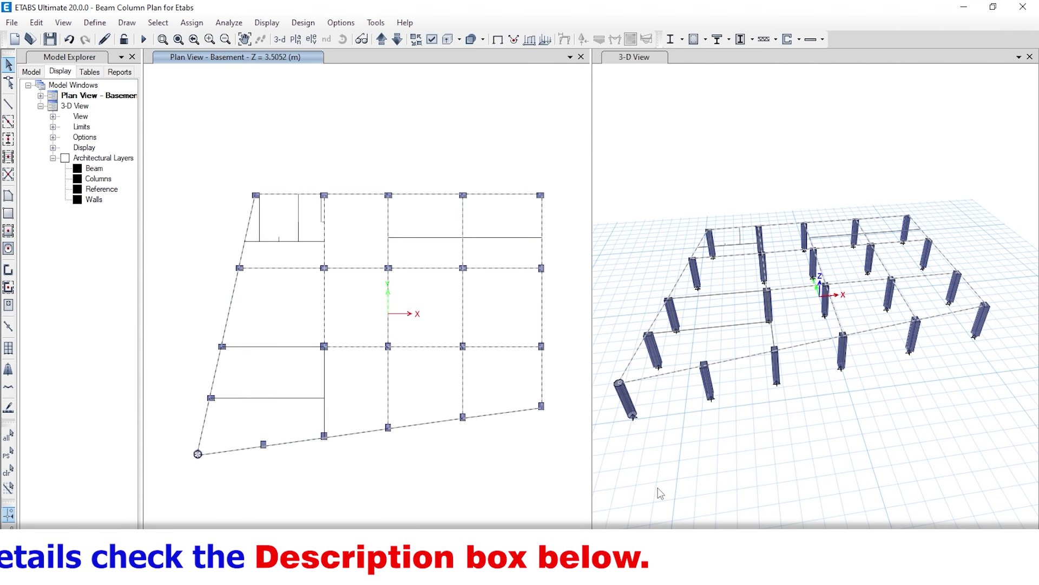
# - Assign the CcBm 1ft X 2ft frame section to the selected null lines and clear the assignment labels from the display
pyautogui.moveTo(657, 487); pyautogui.dragTo(662, 486, button='middle')
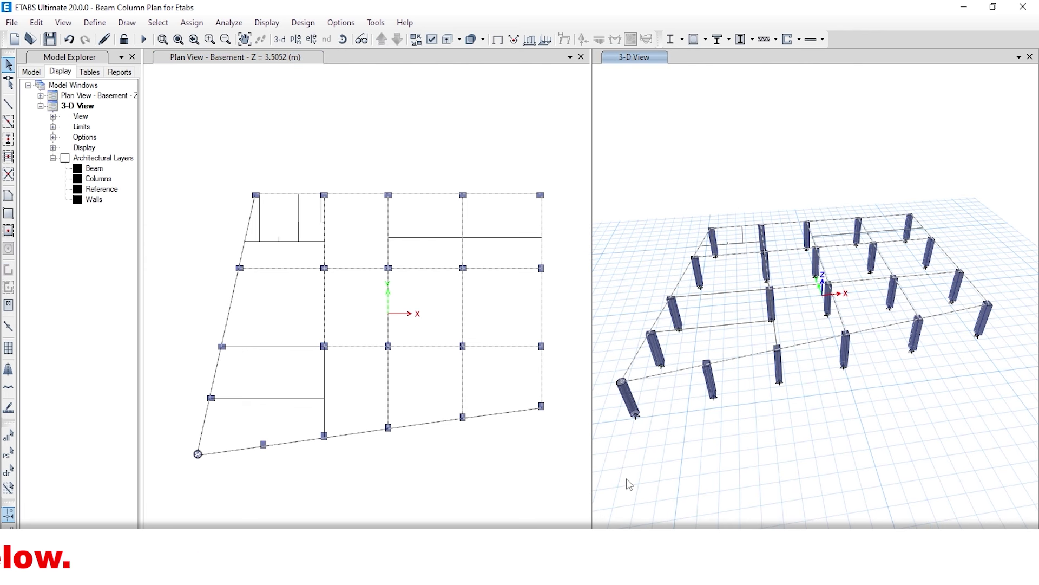
pyautogui.click(192, 23)
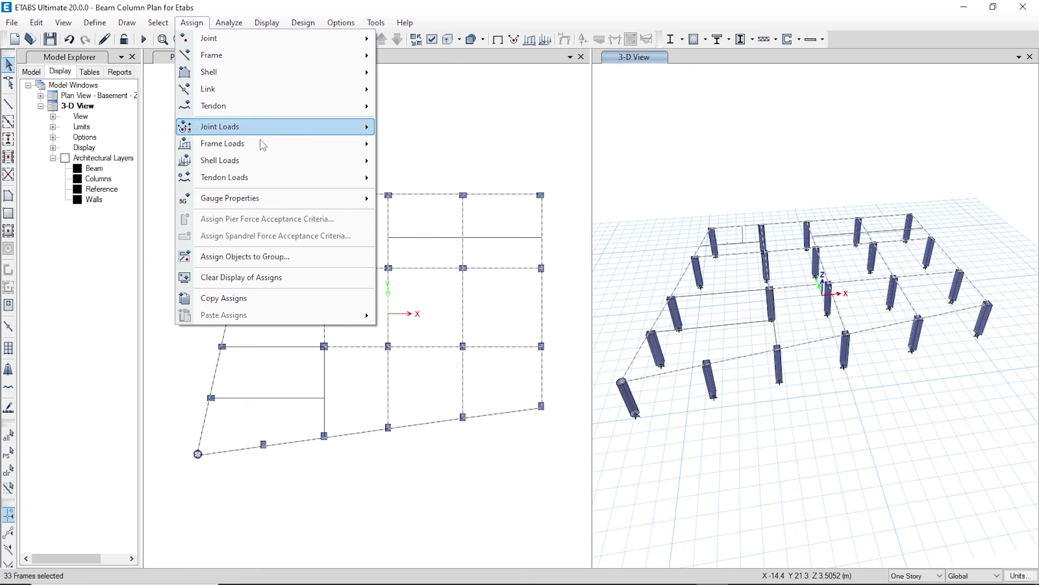
pyautogui.moveTo(302, 56)
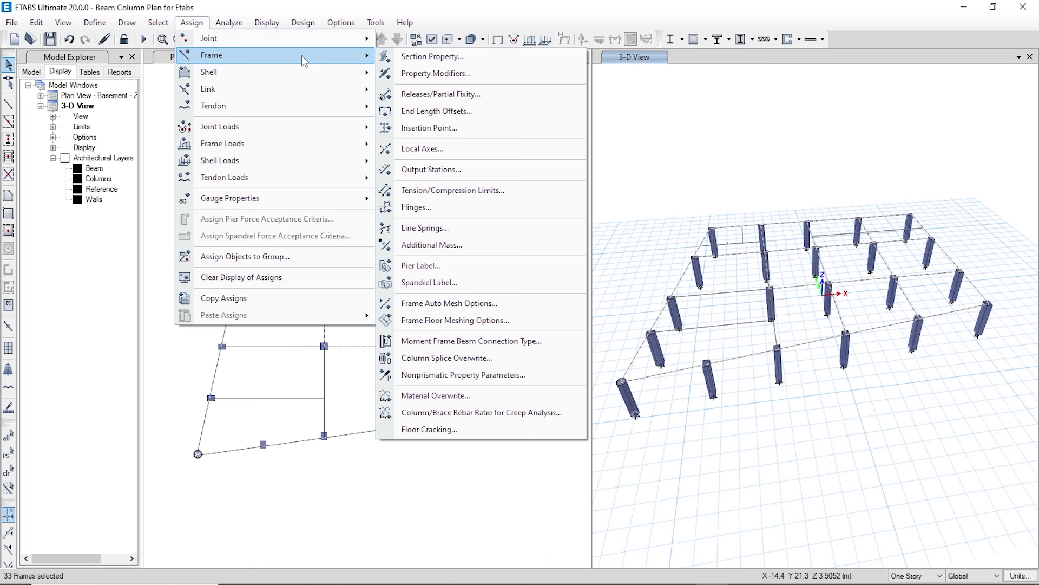
pyautogui.click(438, 52)
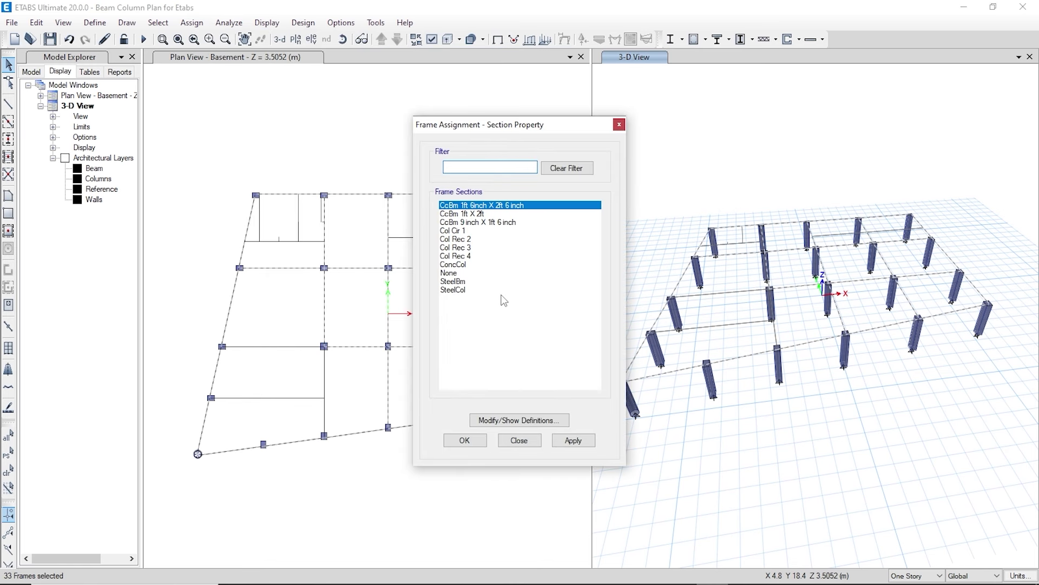
pyautogui.click(453, 214)
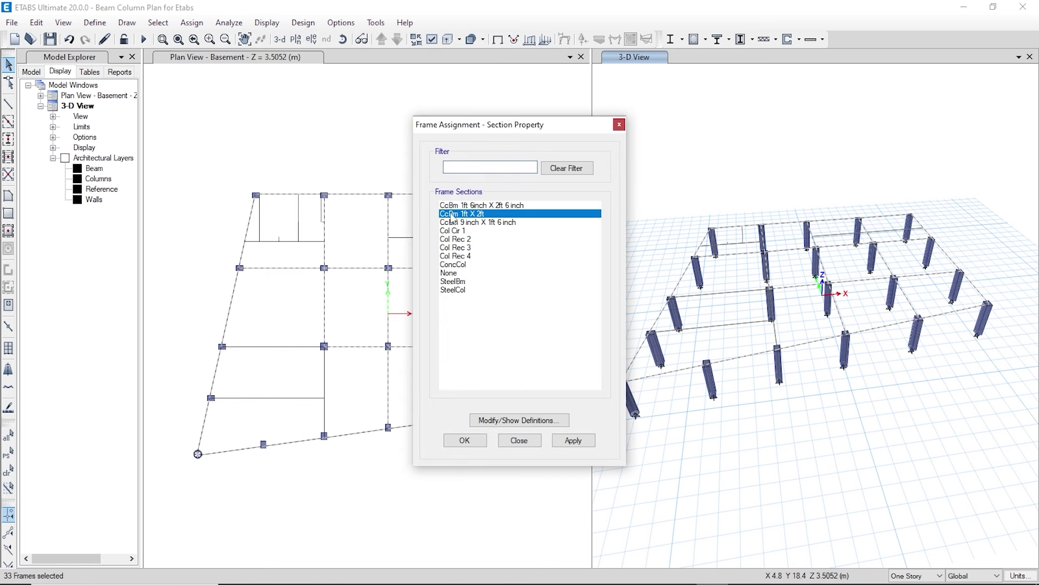
pyautogui.click(569, 439)
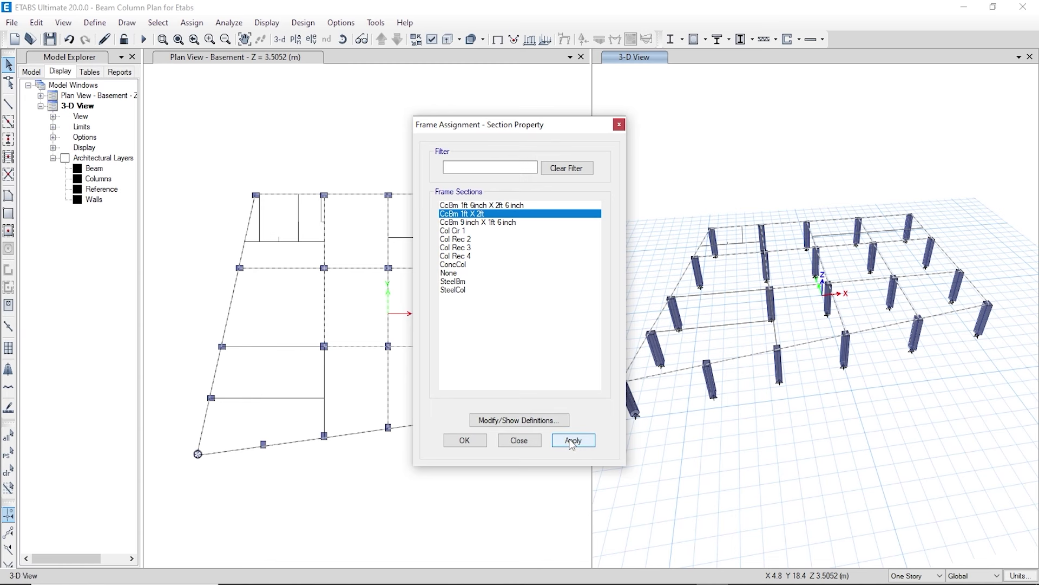
pyautogui.click(475, 441)
pyautogui.press('F4')
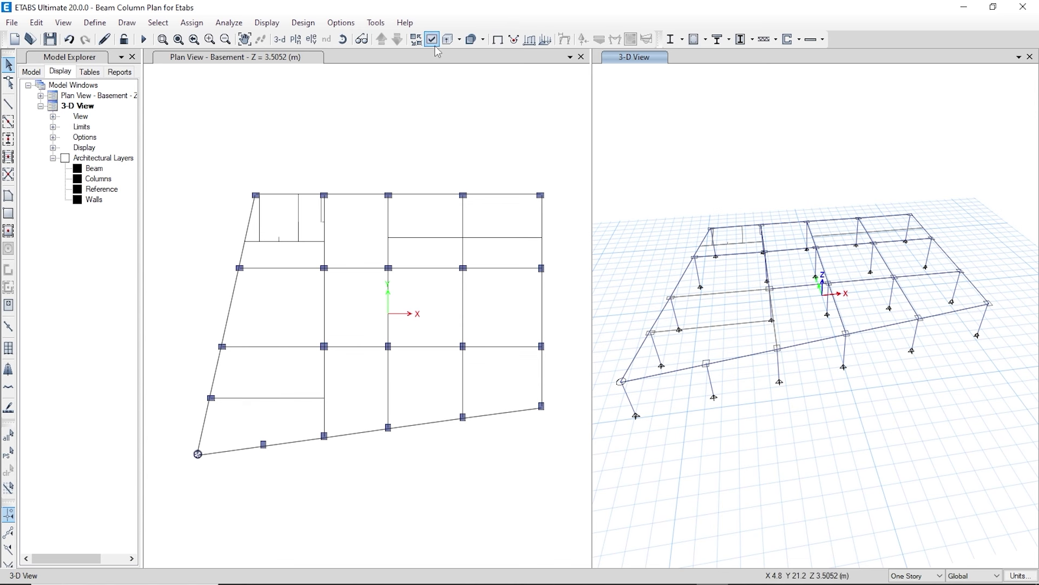
# - Examine the extruded beams and columns in the 3-D view, checking the beam-column connections around the corner columns
pyautogui.click(447, 41)
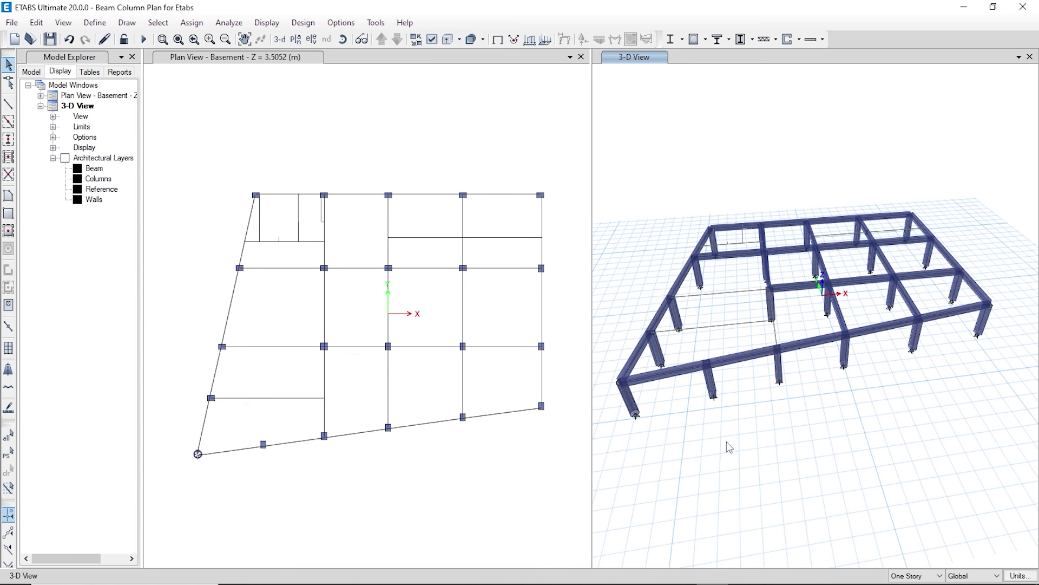
pyautogui.keyDown('shift'); pyautogui.moveTo(834, 414); pyautogui.dragTo(800, 415, button='middle'); pyautogui.keyUp('shift')
pyautogui.keyDown('shift'); pyautogui.moveTo(859, 459); pyautogui.dragTo(847, 492, button='middle'); pyautogui.keyUp('shift')
pyautogui.keyDown('shift'); pyautogui.moveTo(778, 487); pyautogui.dragTo(780, 492, button='middle'); pyautogui.keyUp('shift')
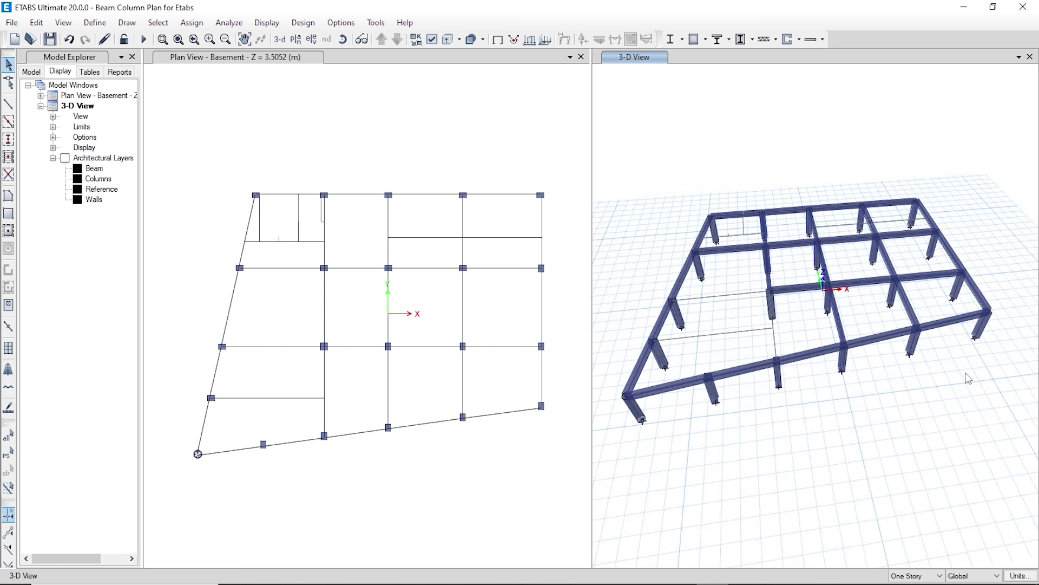
pyautogui.keyDown('shift'); pyautogui.moveTo(965, 374); pyautogui.dragTo(926, 339, button='middle'); pyautogui.keyUp('shift')
pyautogui.scroll(5, 894, 373)
pyautogui.keyDown('shift'); pyautogui.moveTo(894, 372); pyautogui.dragTo(898, 420, button='middle'); pyautogui.keyUp('shift')
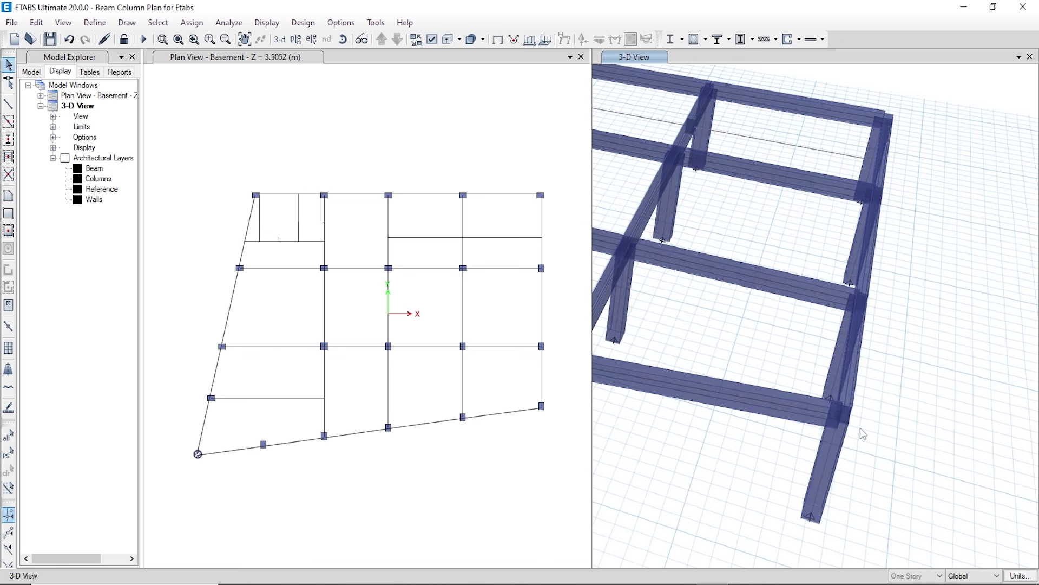
pyautogui.moveTo(847, 459)
pyautogui.keyDown('shift'); pyautogui.mouseDown(button='middle')
pyautogui.moveTo(830, 412)
pyautogui.moveTo(837, 373)
pyautogui.mouseUp(button='middle'); pyautogui.keyUp('shift')
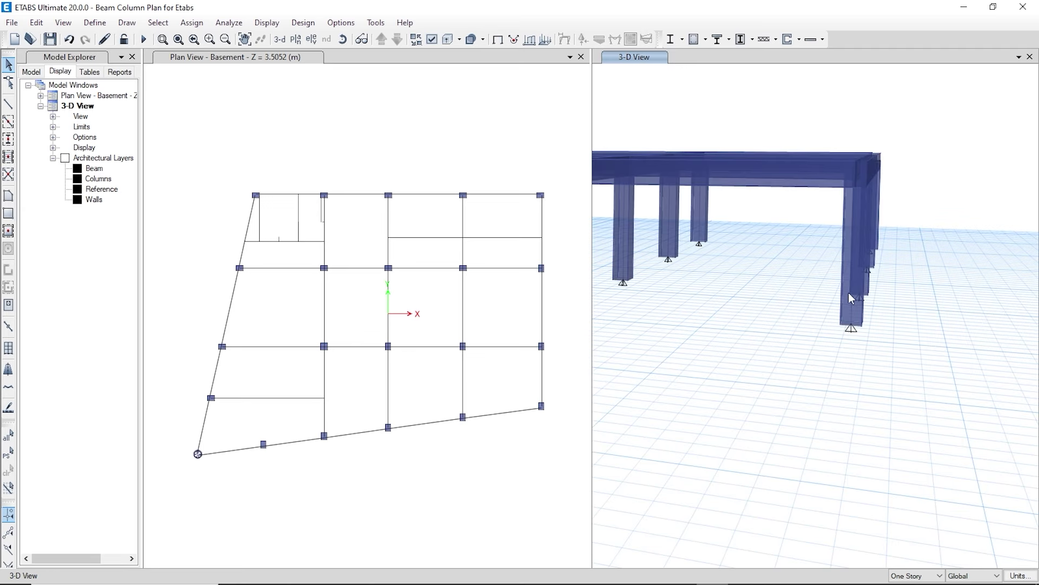
pyautogui.keyDown('shift'); pyautogui.moveTo(849, 294); pyautogui.dragTo(836, 291, button='middle'); pyautogui.keyUp('shift')
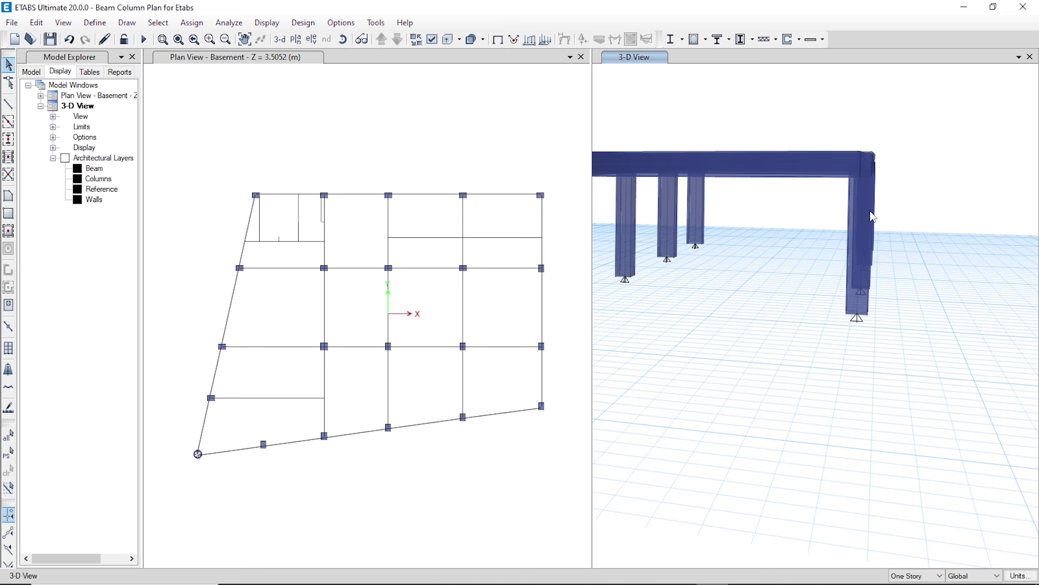
pyautogui.scroll(3, 873, 217)
pyautogui.scroll(-2, 873, 220)
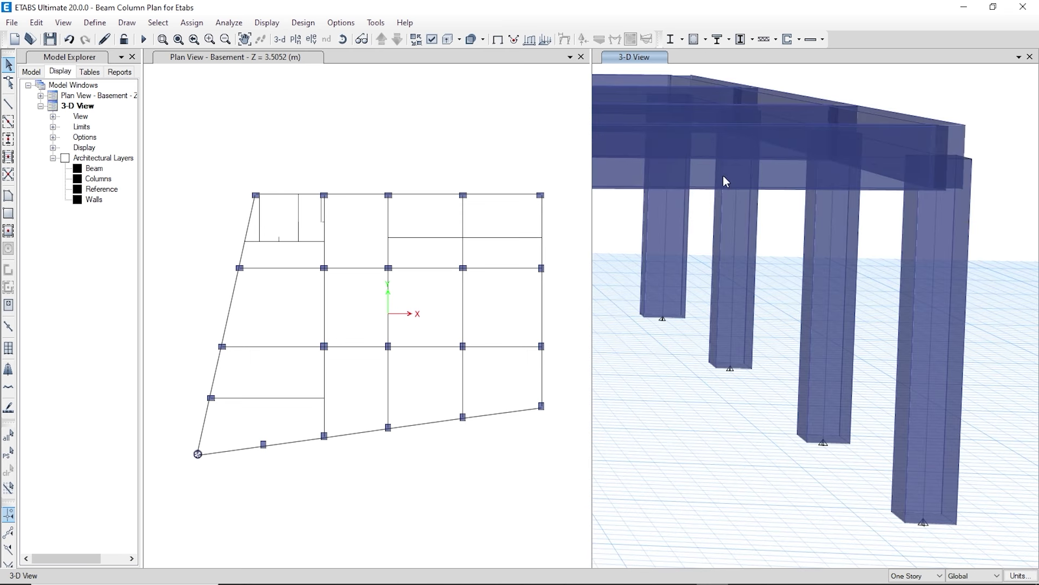
pyautogui.moveTo(886, 246)
pyautogui.keyDown('shift'); pyautogui.mouseDown(button='middle')
pyautogui.moveTo(911, 248)
pyautogui.moveTo(872, 280)
pyautogui.mouseUp(button='middle'); pyautogui.keyUp('shift')
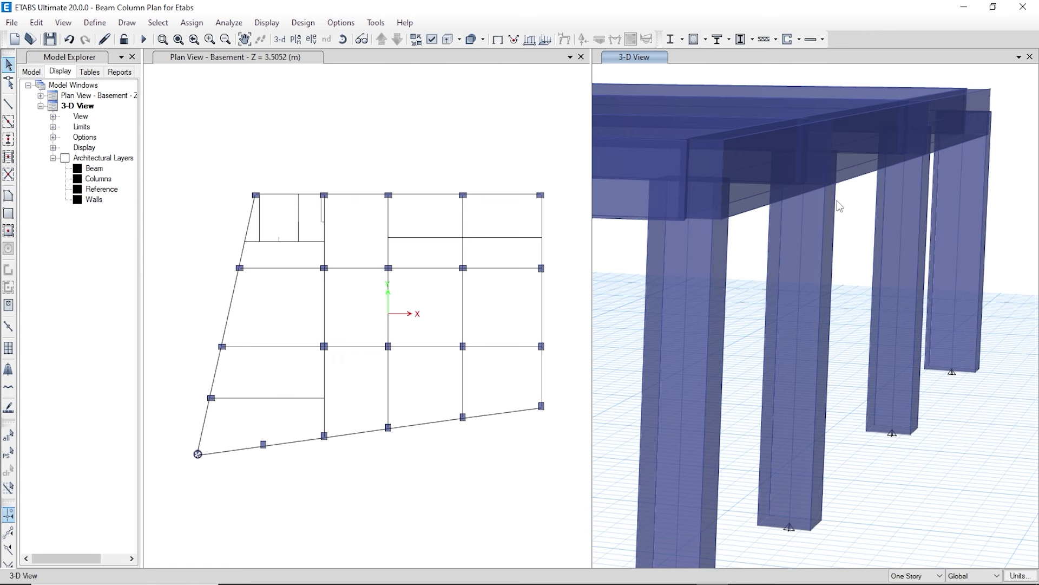
pyautogui.scroll(-3, 879, 272)
pyautogui.keyDown('shift'); pyautogui.moveTo(879, 272); pyautogui.dragTo(798, 478, button='middle'); pyautogui.keyUp('shift')
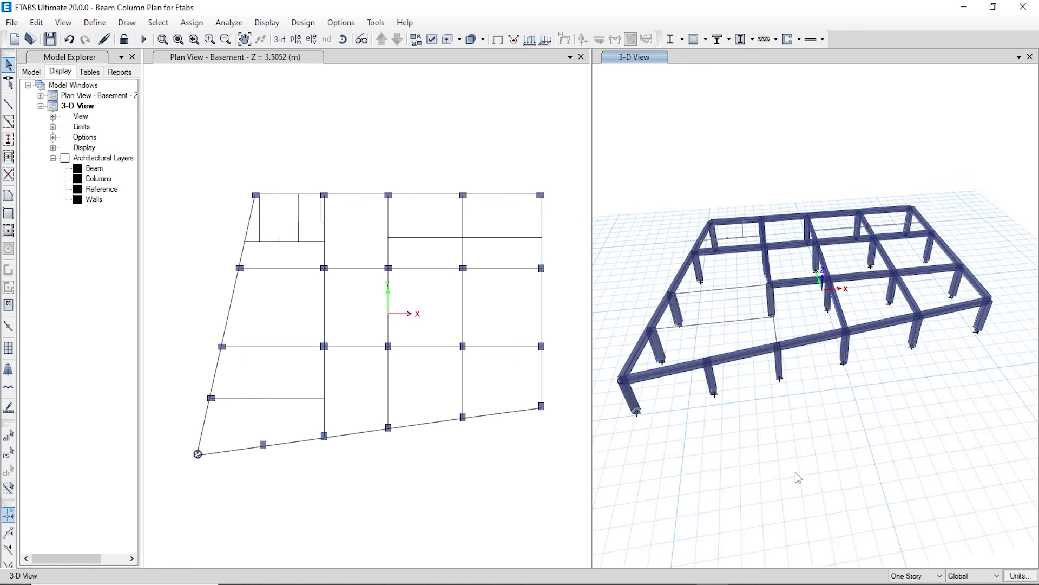
pyautogui.click(498, 39)
pyautogui.moveTo(714, 500); pyautogui.dragTo(683, 473)
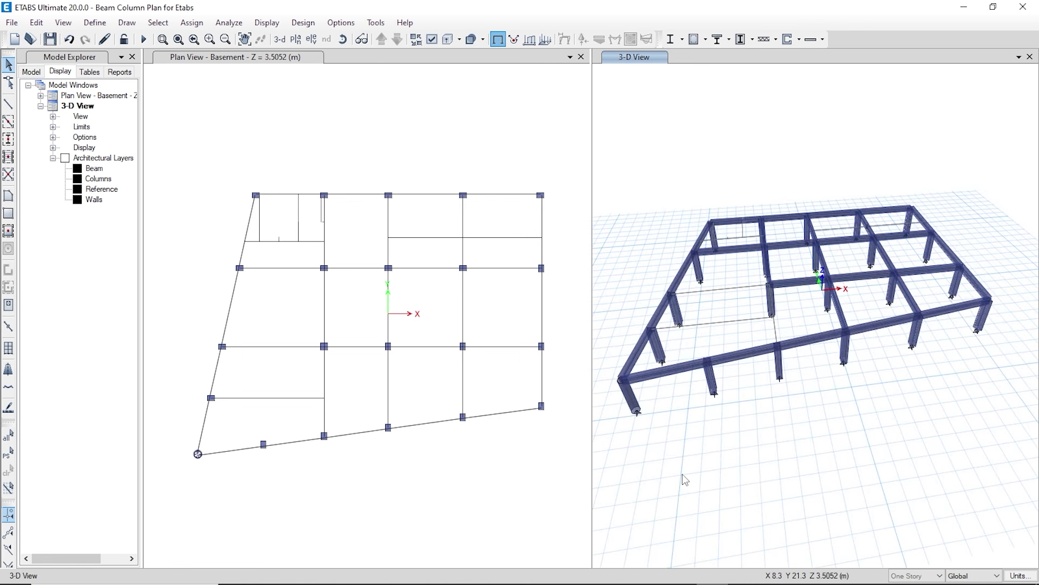
# - Assign the CcBm 1ft 6inch X 2ft 6 inch section to the two horizontal lines and the vertical line of the plan's lower-left bays
pyautogui.click(422, 488)
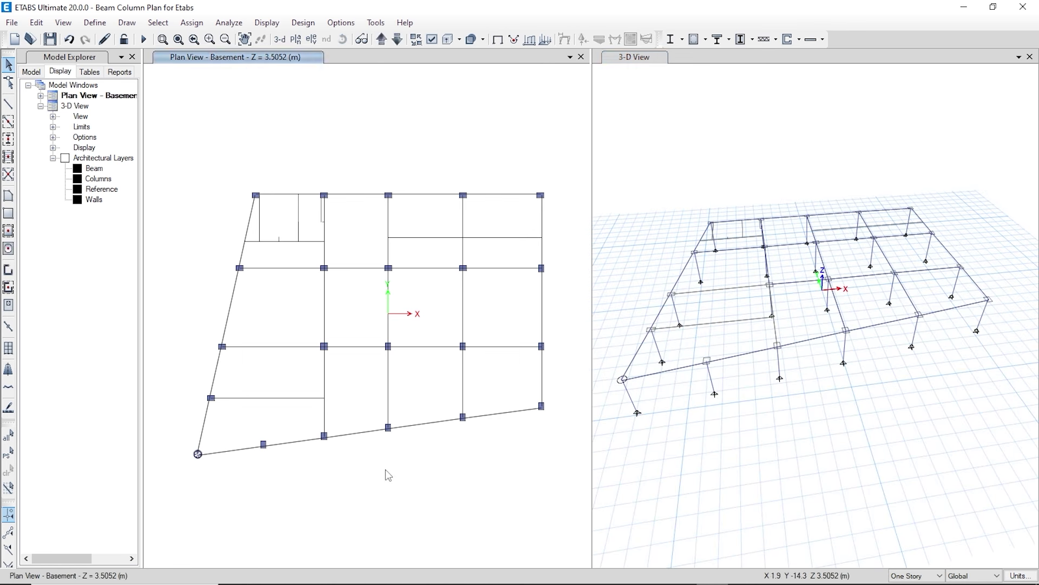
pyautogui.click(317, 386)
pyautogui.click(300, 397)
pyautogui.click(278, 347)
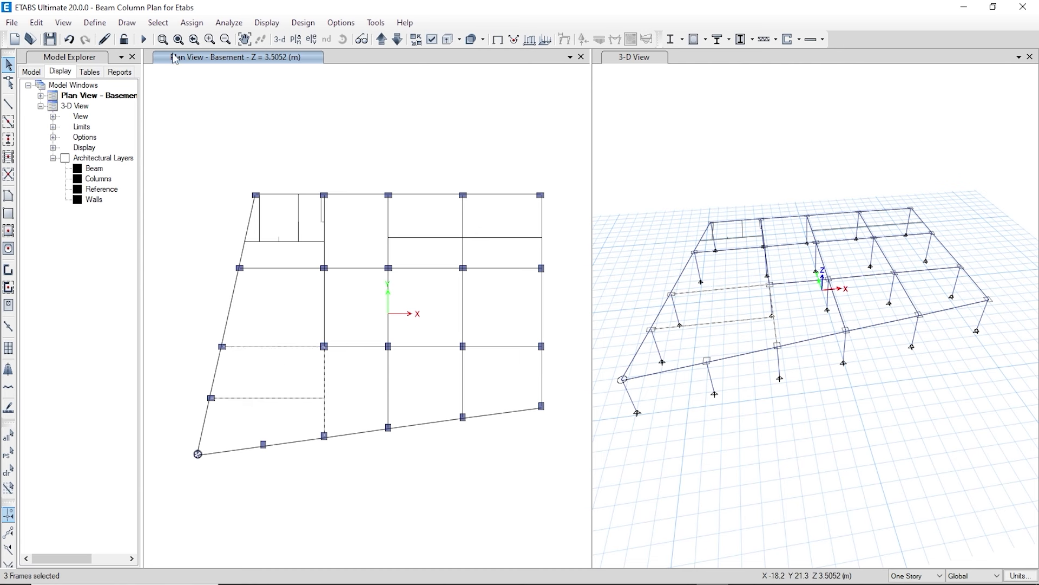
pyautogui.click(194, 25)
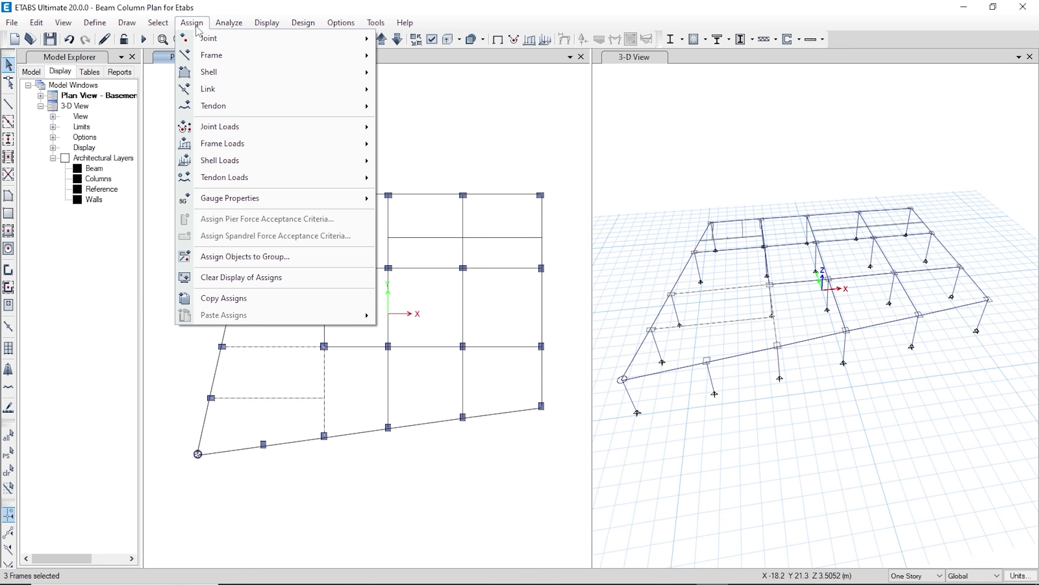
pyautogui.moveTo(293, 56)
pyautogui.click(425, 54)
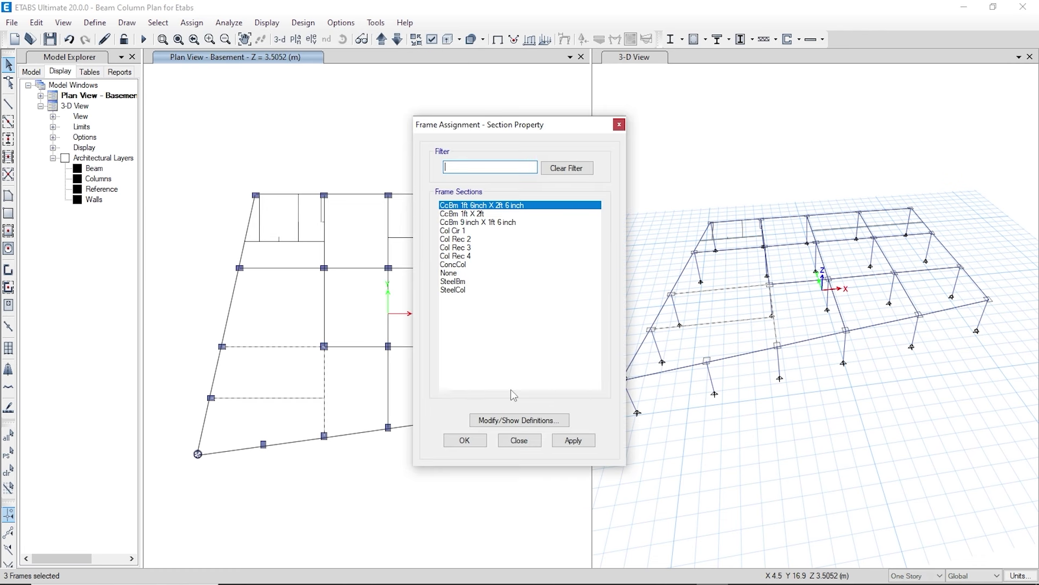
pyautogui.click(472, 247)
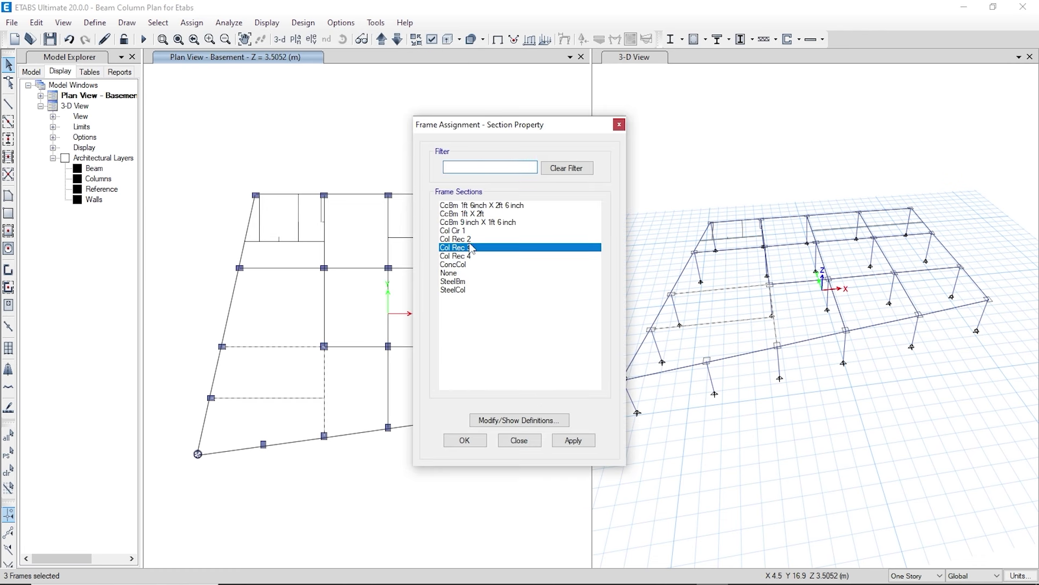
pyautogui.click(462, 205)
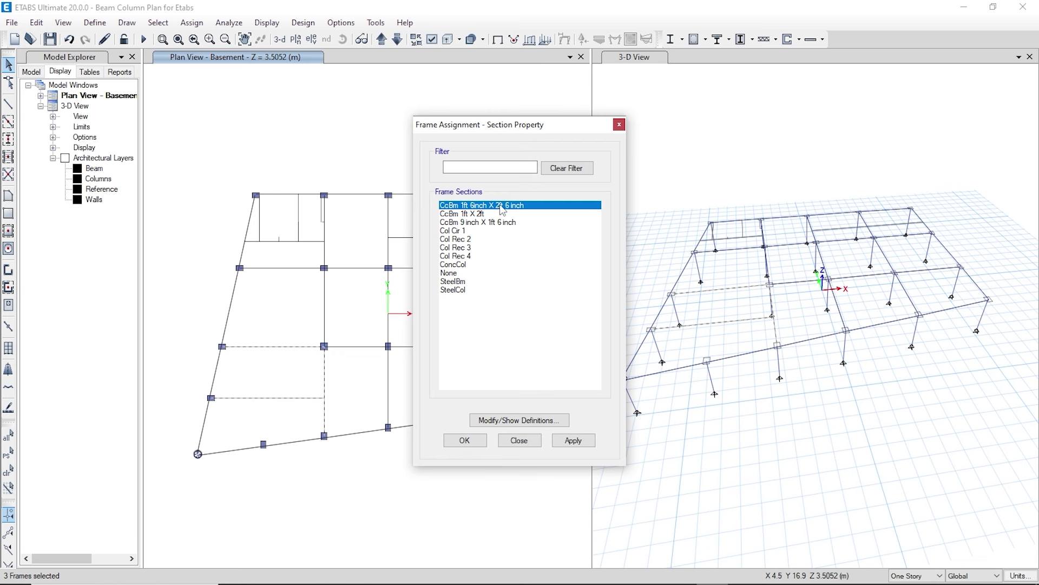
pyautogui.click(573, 440)
# - Assign the CcBm 9 inch X 1ft 6 inch section to the intermediate line of the upper-right bays and the three inner lines of the upper-left bay
pyautogui.moveTo(474, 126); pyautogui.dragTo(618, 134)
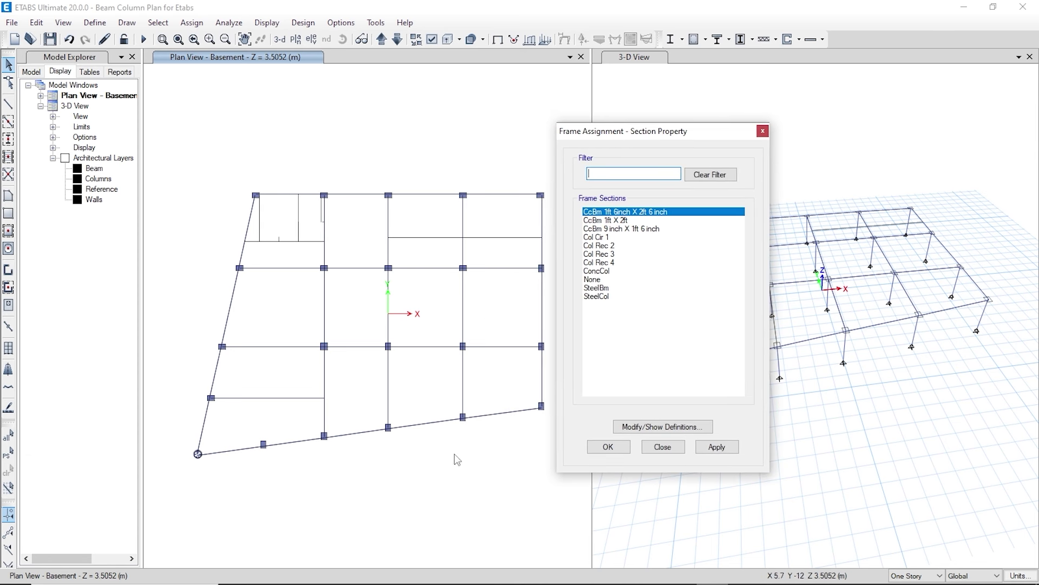
pyautogui.click(437, 238)
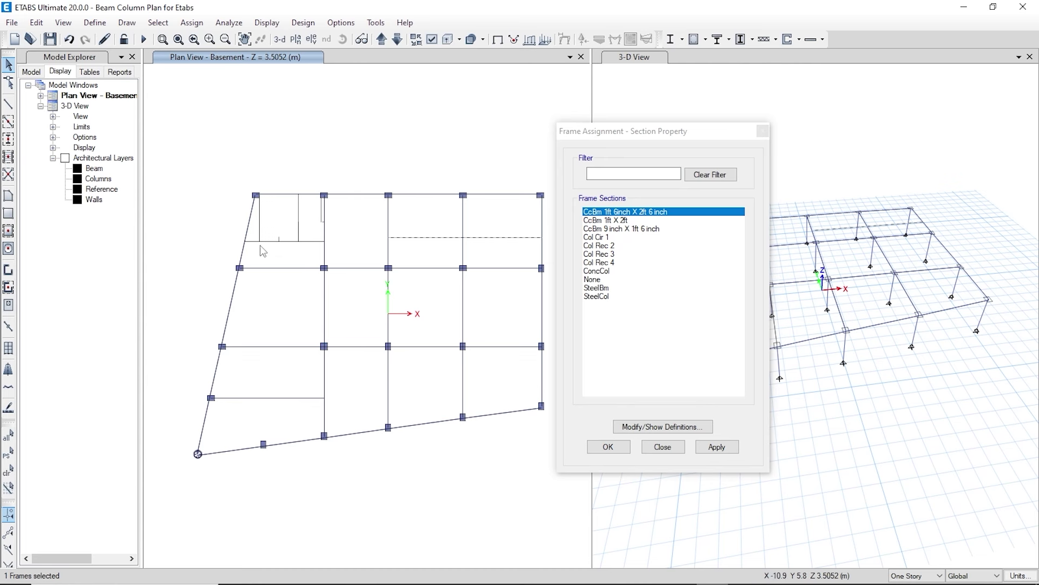
pyautogui.click(260, 227)
pyautogui.click(260, 227)
pyautogui.click(298, 233)
pyautogui.click(616, 229)
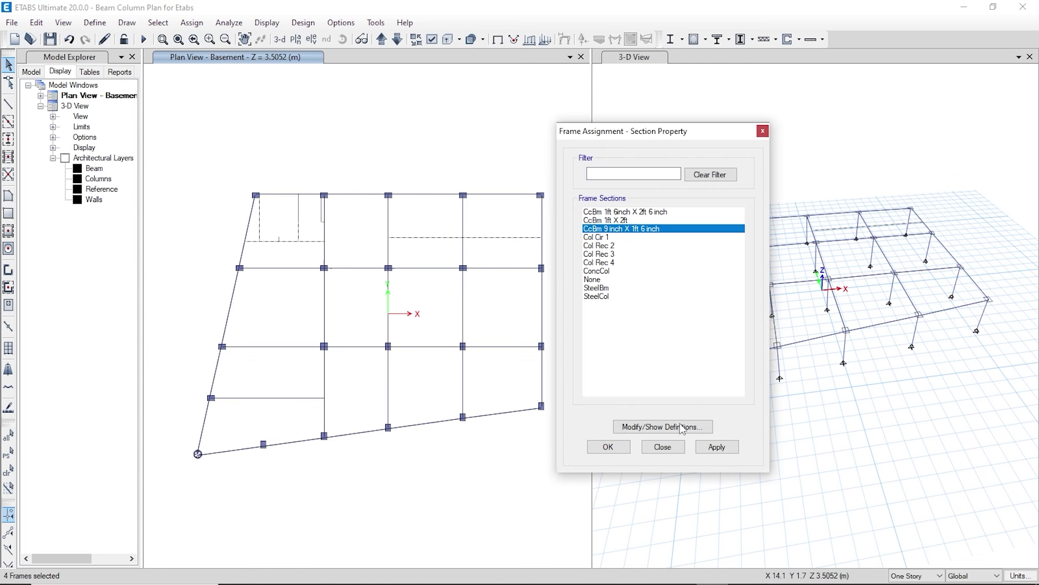
pyautogui.click(716, 446)
pyautogui.click(663, 447)
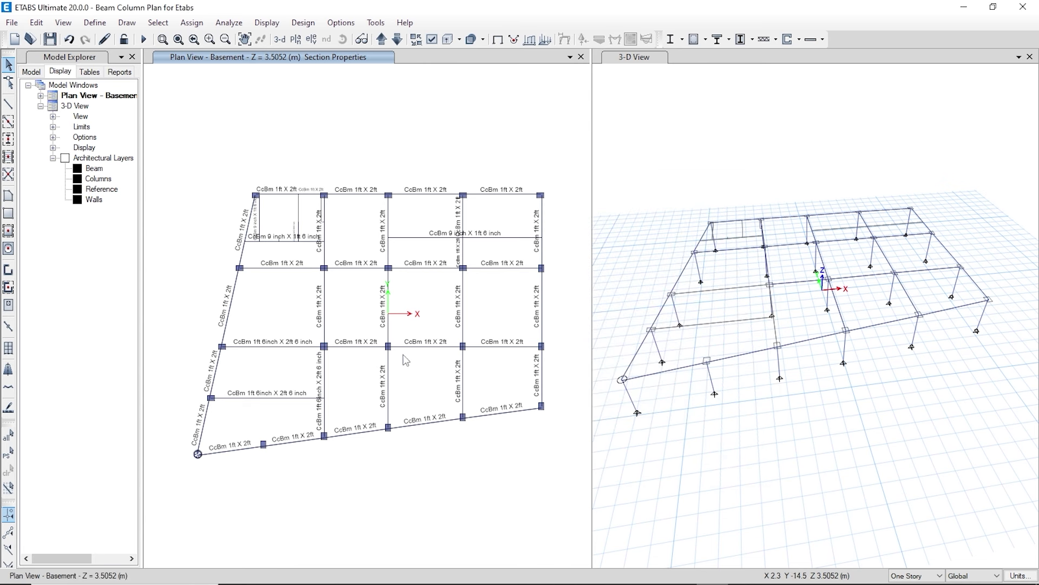
# - Clear the section labels from the plan, examine the complete extruded frame in the 3-D view and return to the line display
pyautogui.click(498, 39)
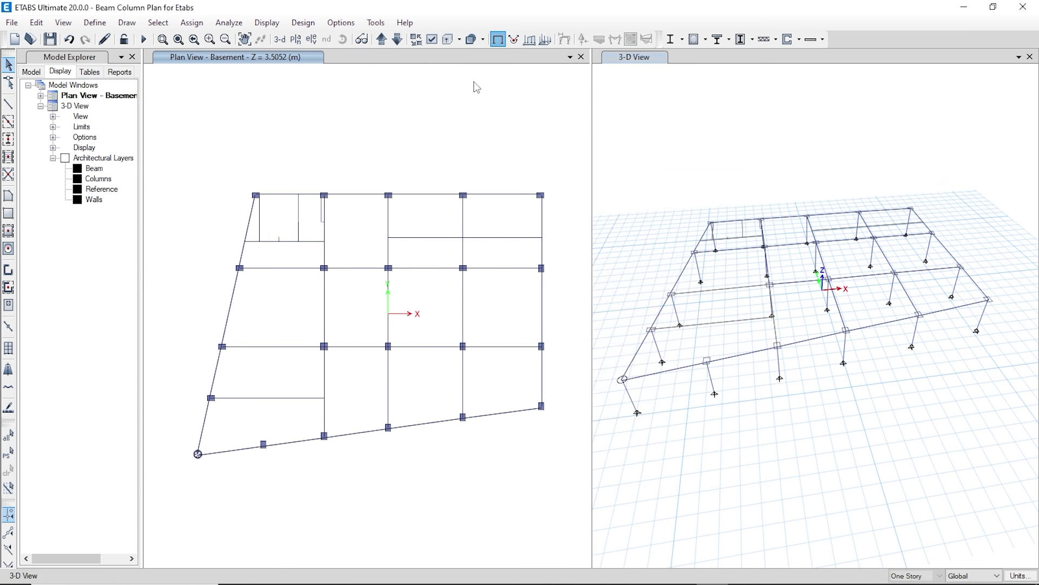
pyautogui.click(685, 489)
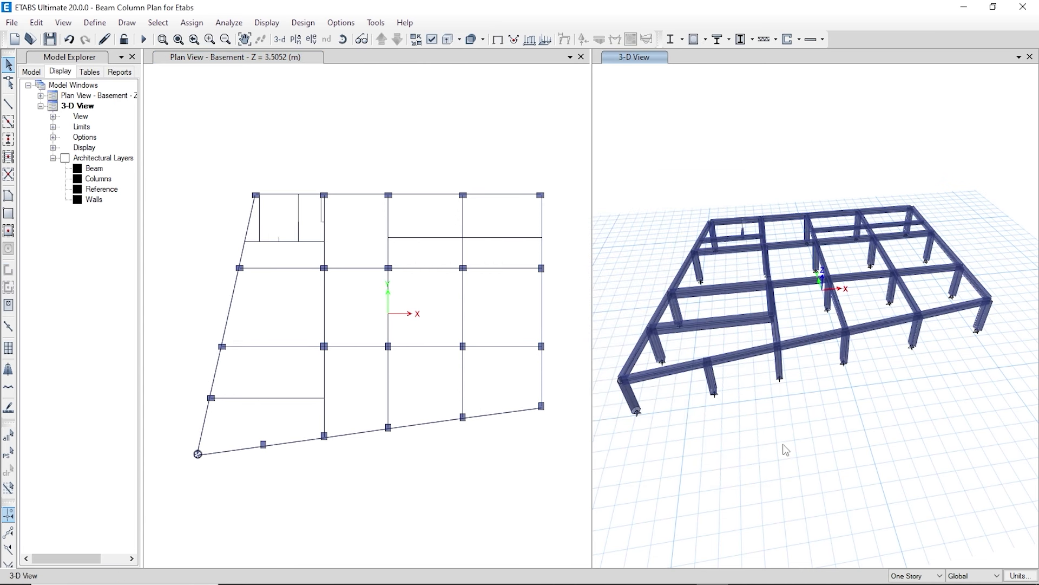
pyautogui.keyDown('shift'); pyautogui.moveTo(872, 420); pyautogui.dragTo(854, 479, button='middle'); pyautogui.keyUp('shift')
pyautogui.keyDown('shift'); pyautogui.moveTo(918, 473); pyautogui.dragTo(762, 495, button='middle'); pyautogui.keyUp('shift')
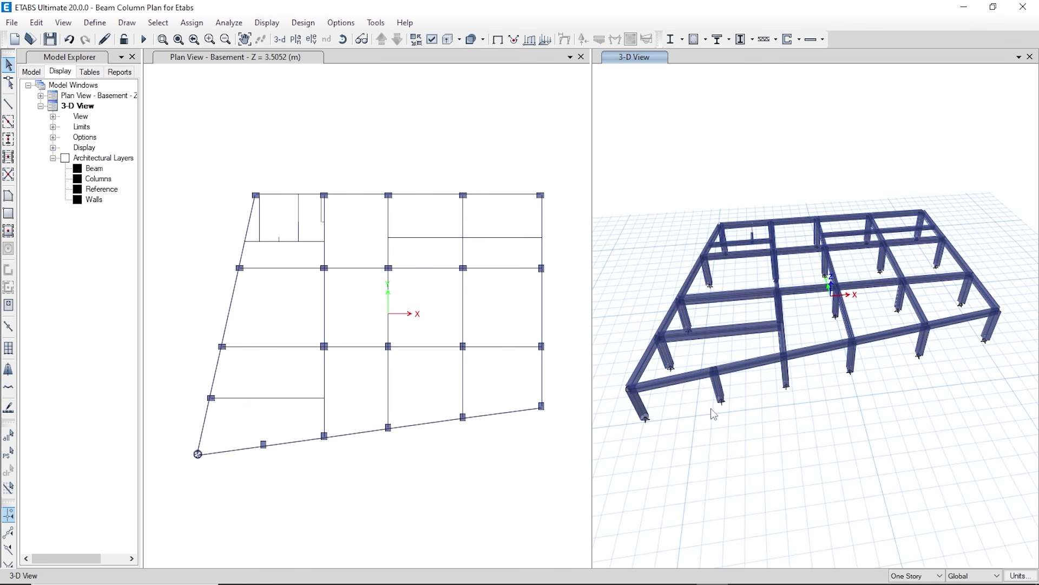
pyautogui.click(497, 39)
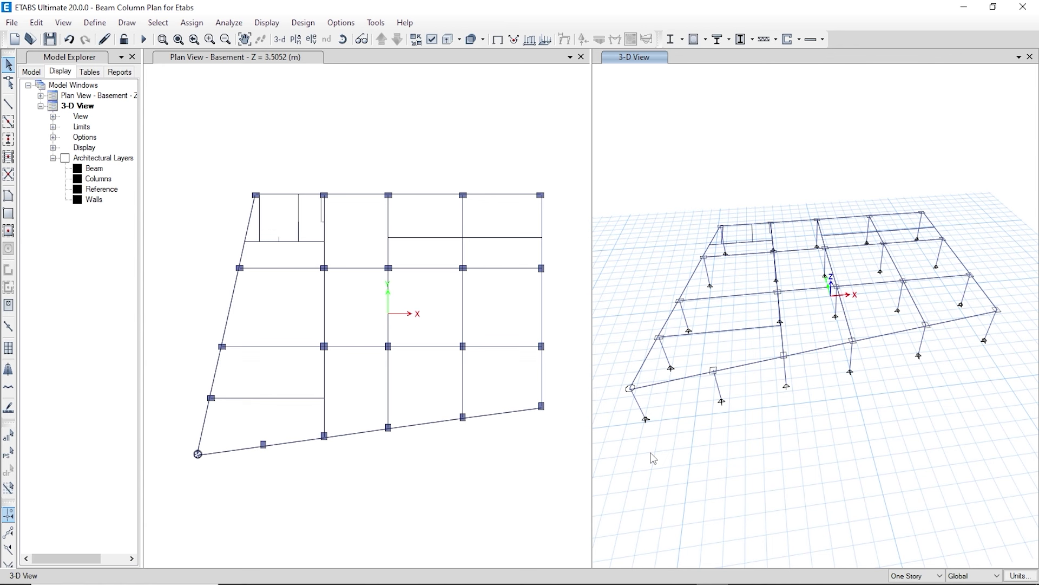
# - Run the analysis of the Commercial 5 Story Project Modeling file, terminate the run and review the first warning in the analysis messages
pyautogui.click(144, 40)
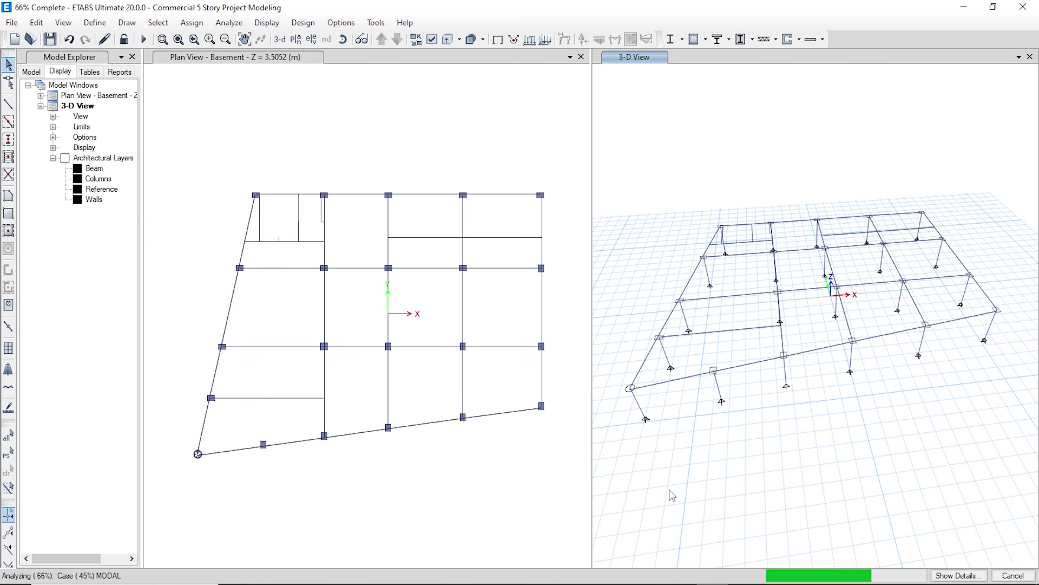
pyautogui.click(1013, 575)
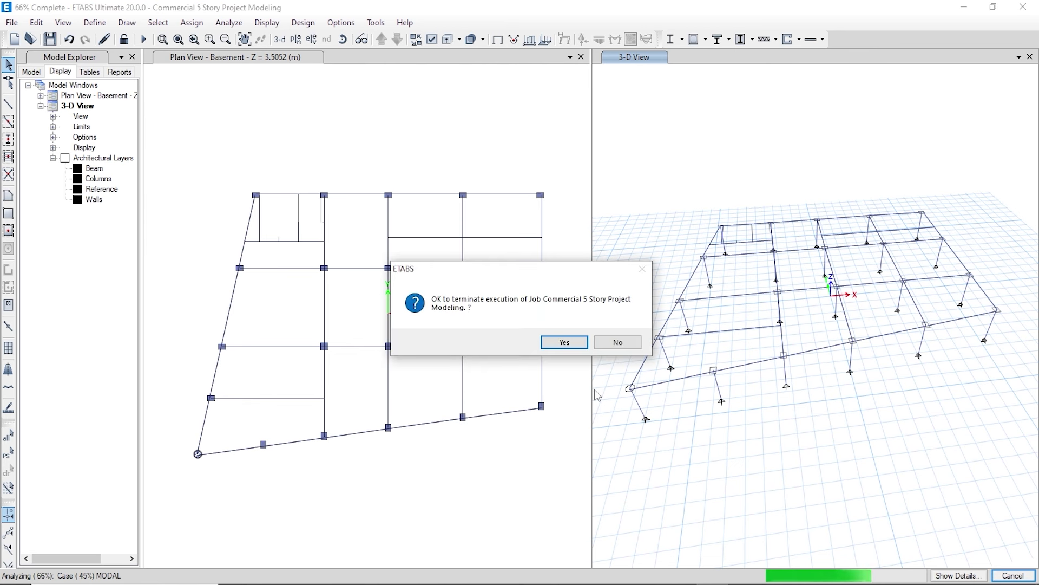
pyautogui.click(563, 349)
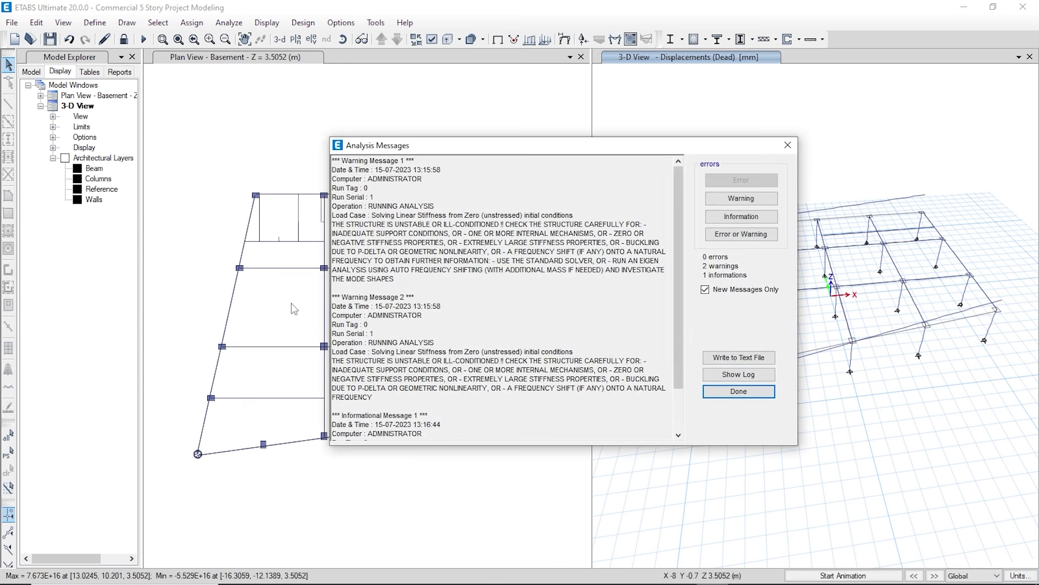
pyautogui.moveTo(333, 224); pyautogui.dragTo(648, 224)
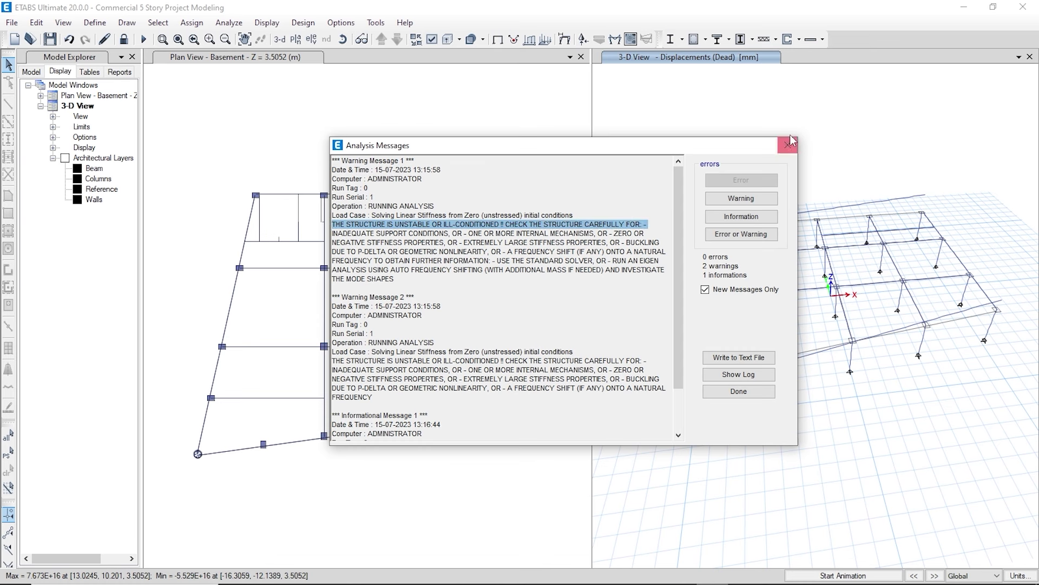
pyautogui.click(788, 145)
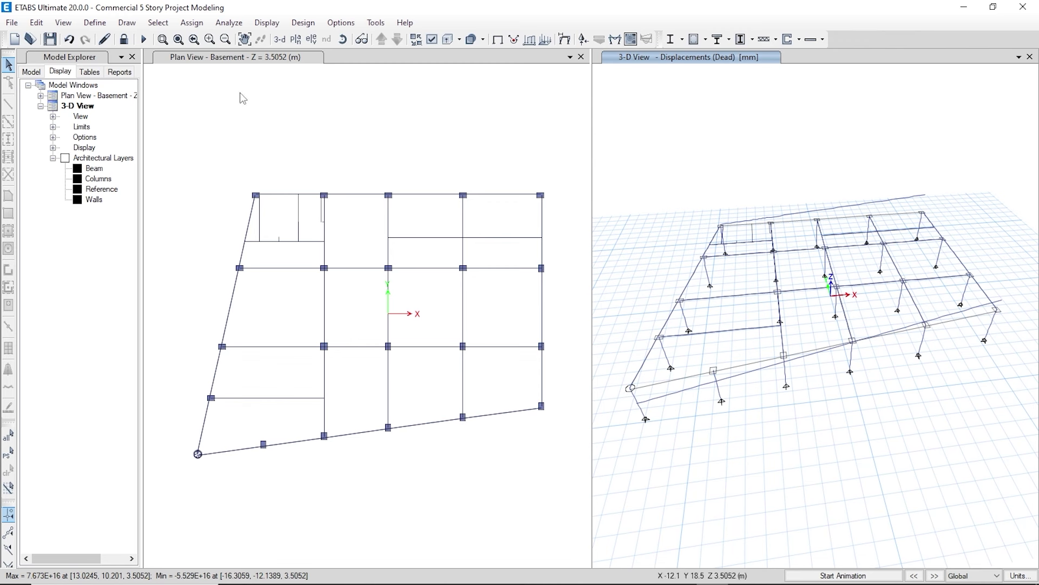
# - Unlock the model and check how the beams meet the inner column on the Basement plan's lower horizontal line
pyautogui.click(124, 39)
pyautogui.press('Return')
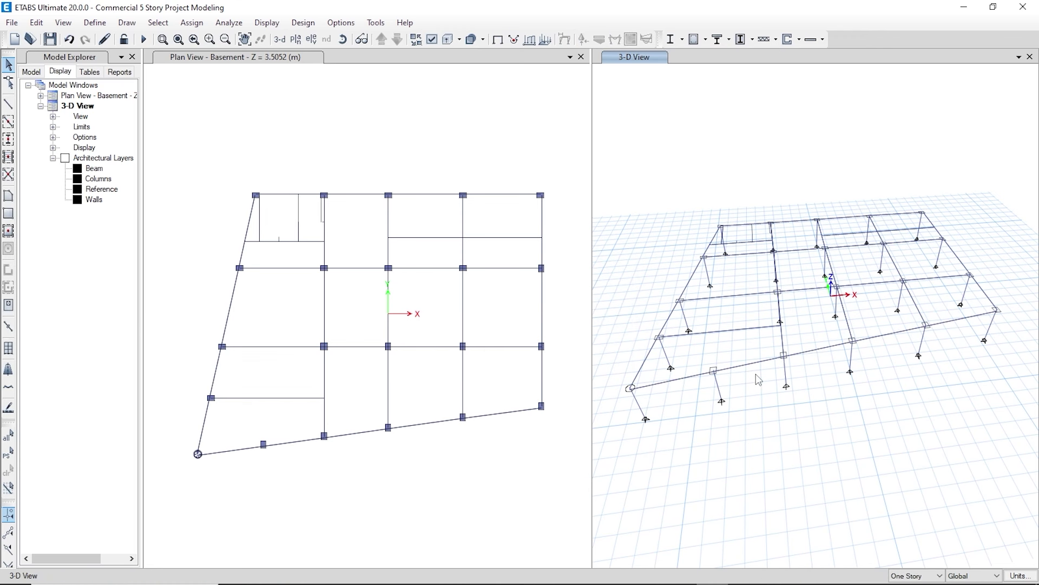
pyautogui.scroll(8, 318, 354)
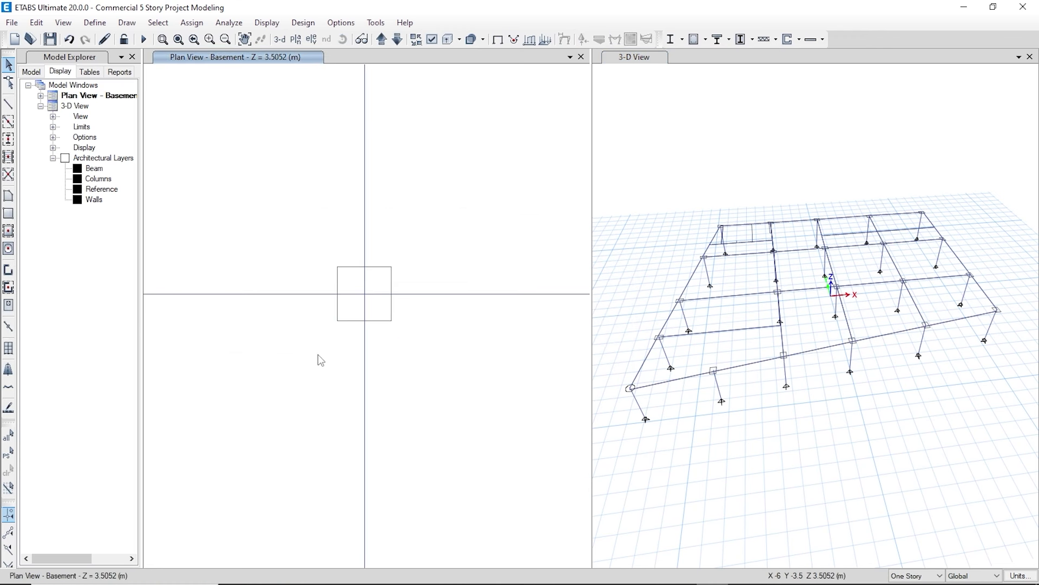
pyautogui.moveTo(327, 293); pyautogui.dragTo(402, 297)
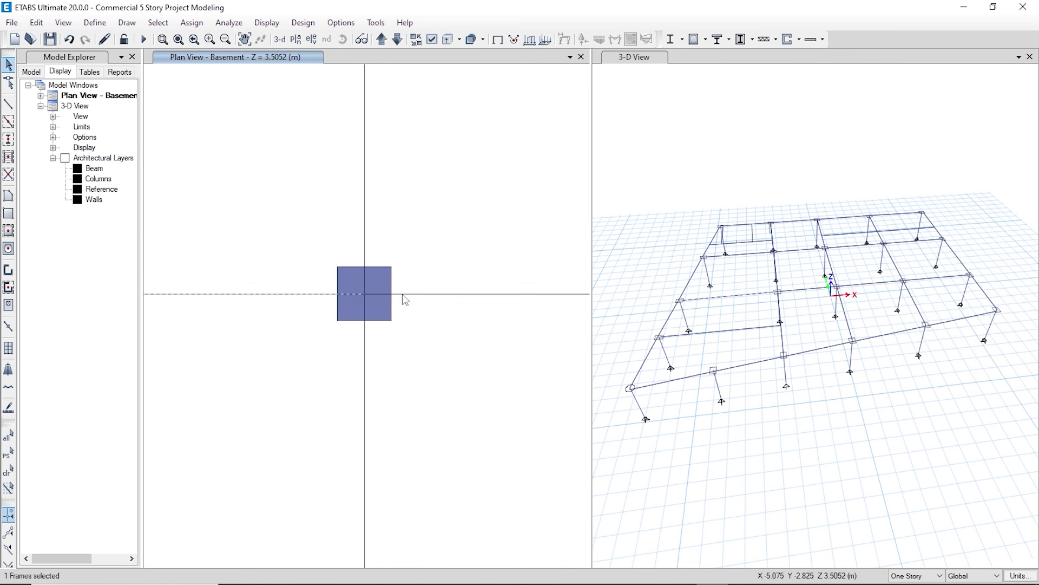
pyautogui.click(364, 293)
pyautogui.scroll(-3, 357, 301)
pyautogui.moveTo(427, 475); pyautogui.dragTo(303, 402, button='middle')
pyautogui.hotkey('ctrl', 'q')
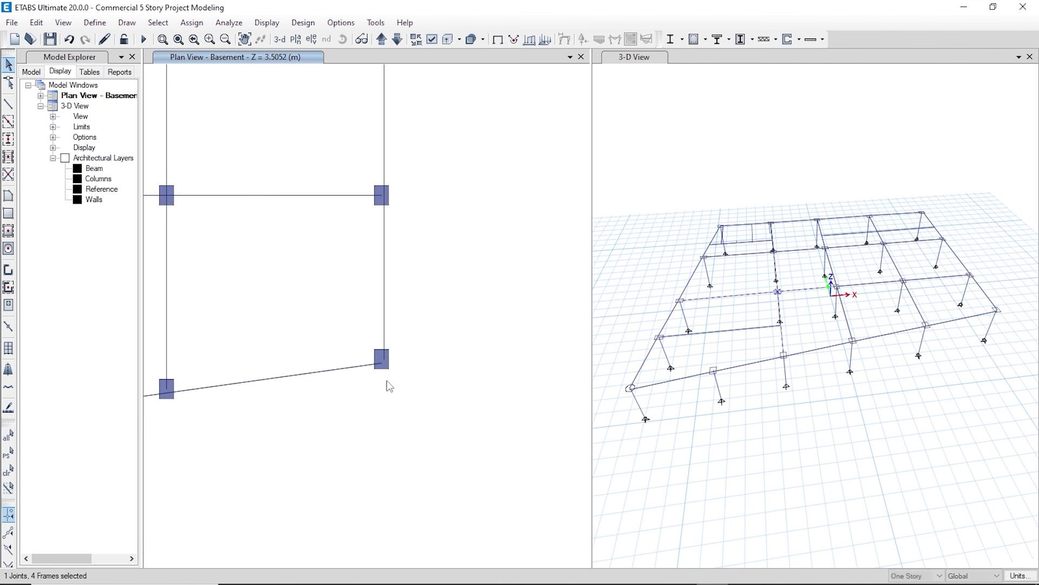
# - Examine the gap between the beam ends at the lower-right corner column of the Basement plan
pyautogui.scroll(5, 388, 374)
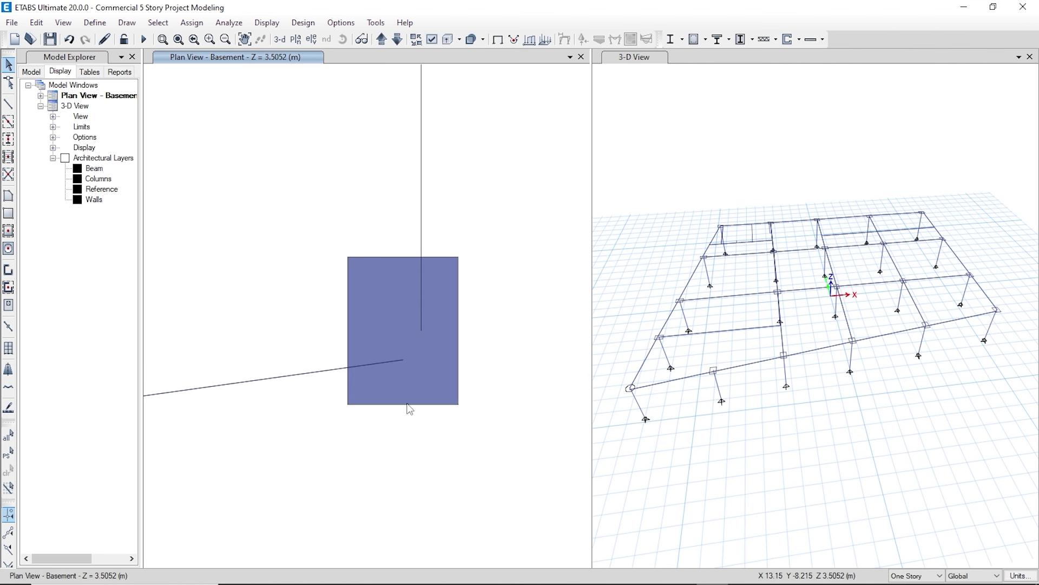
pyautogui.scroll(-5, 426, 442)
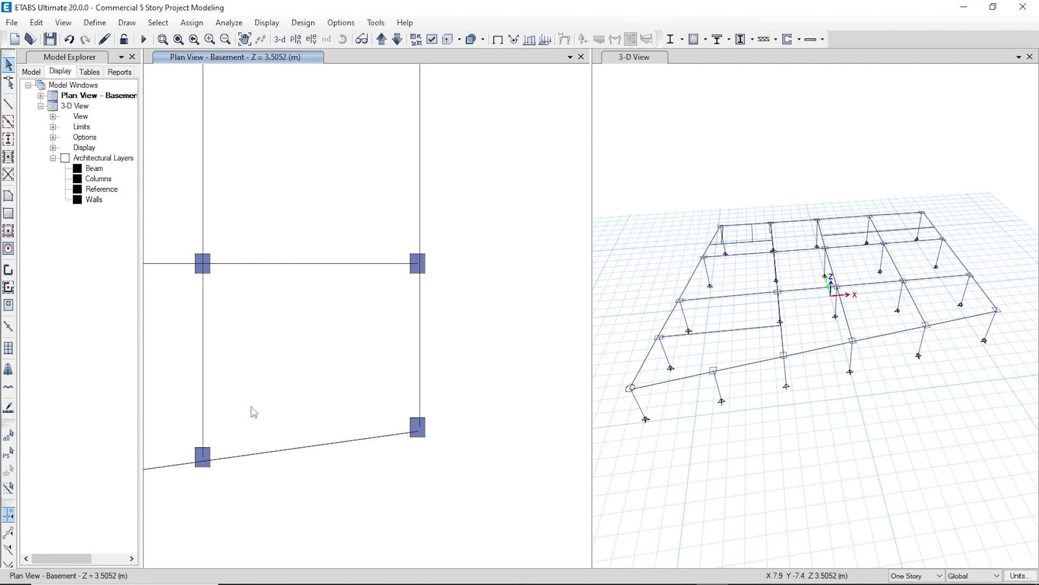
pyautogui.scroll(-5, 460, 386)
pyautogui.moveTo(349, 366); pyautogui.dragTo(361, 366, button='middle')
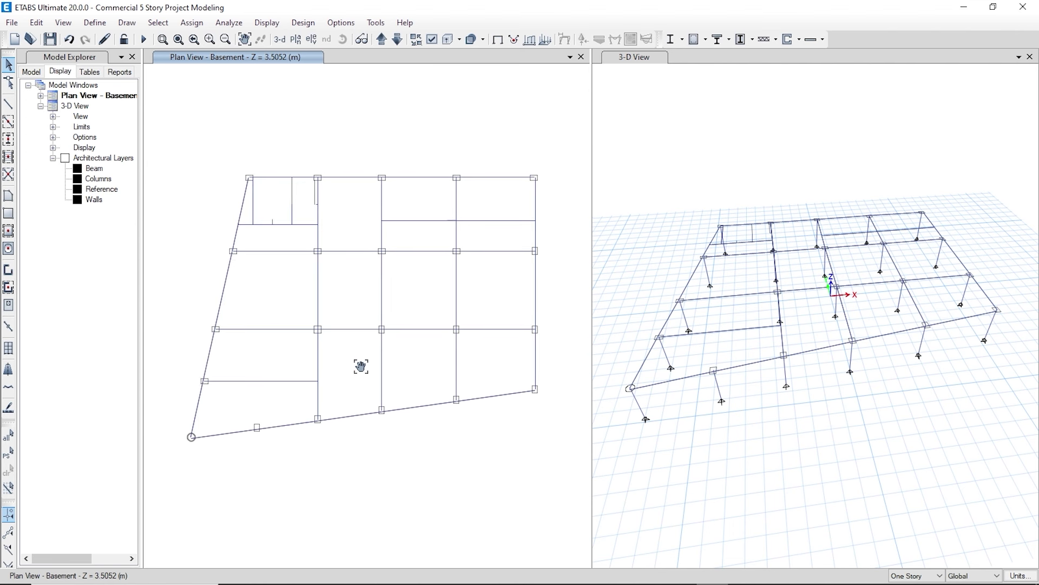
pyautogui.click(678, 476)
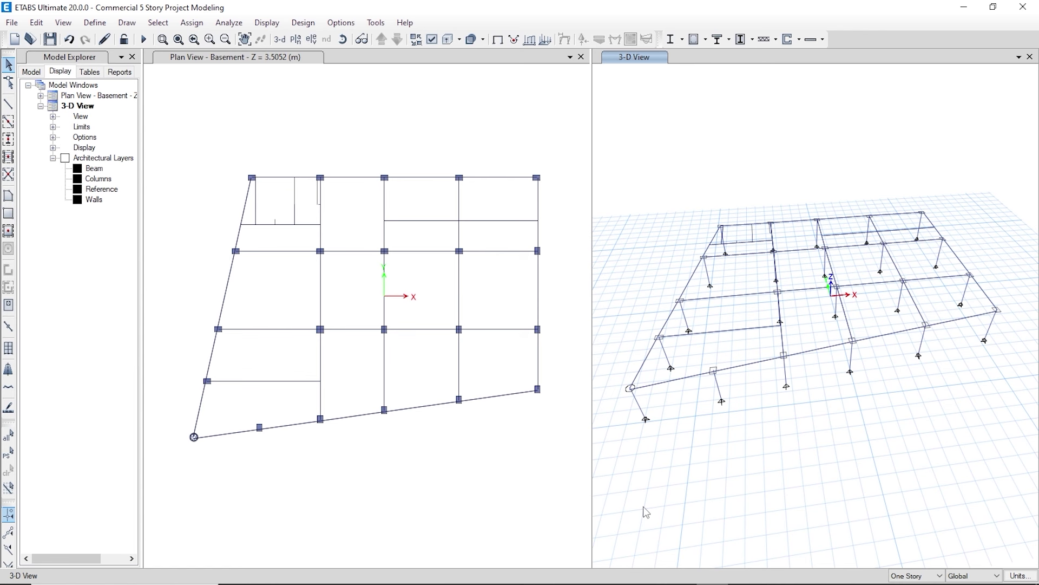
pyautogui.scroll(4, 544, 392)
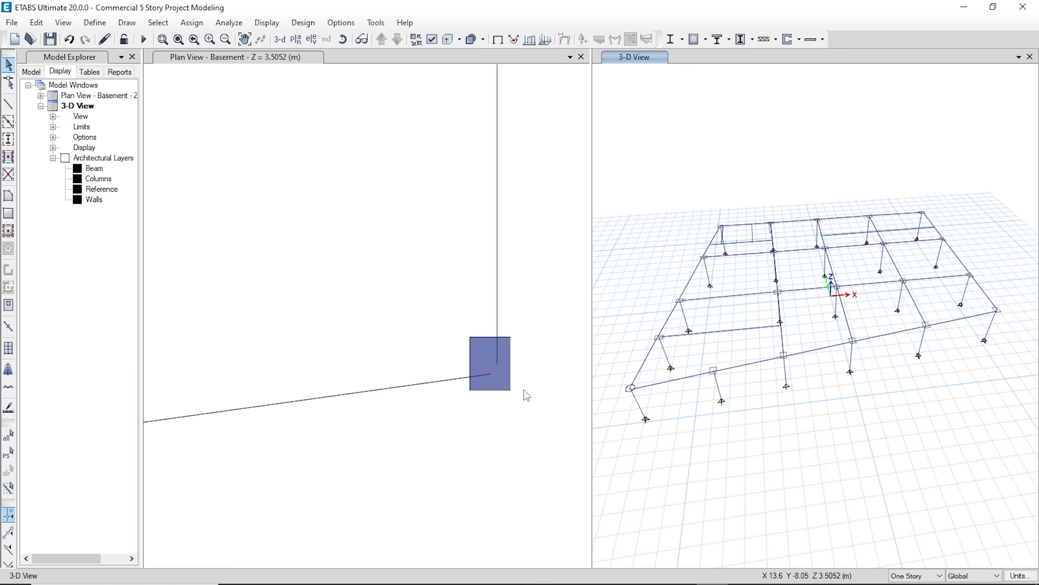
pyautogui.scroll(-5, 470, 314)
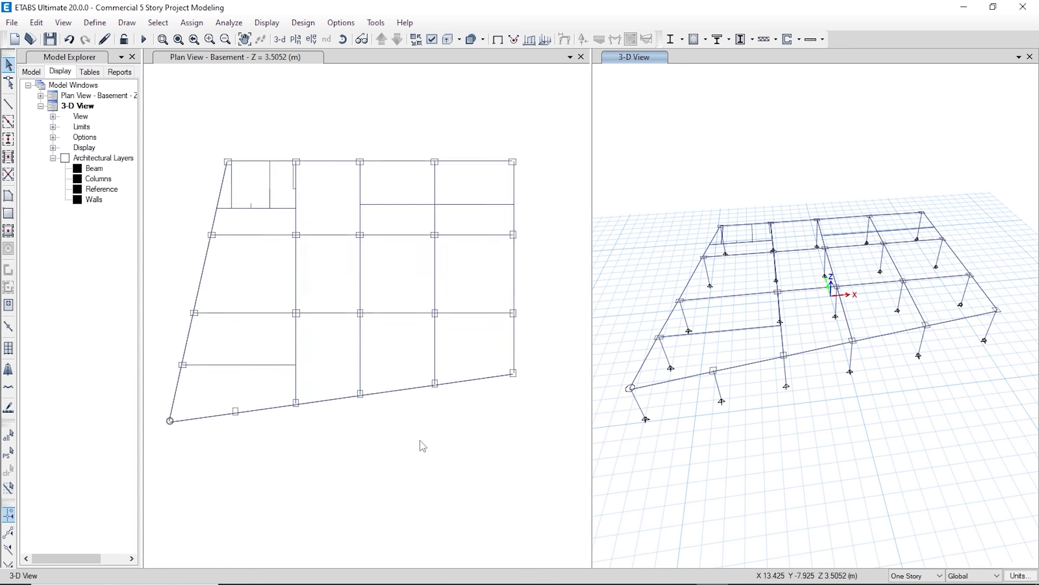
pyautogui.click(449, 452)
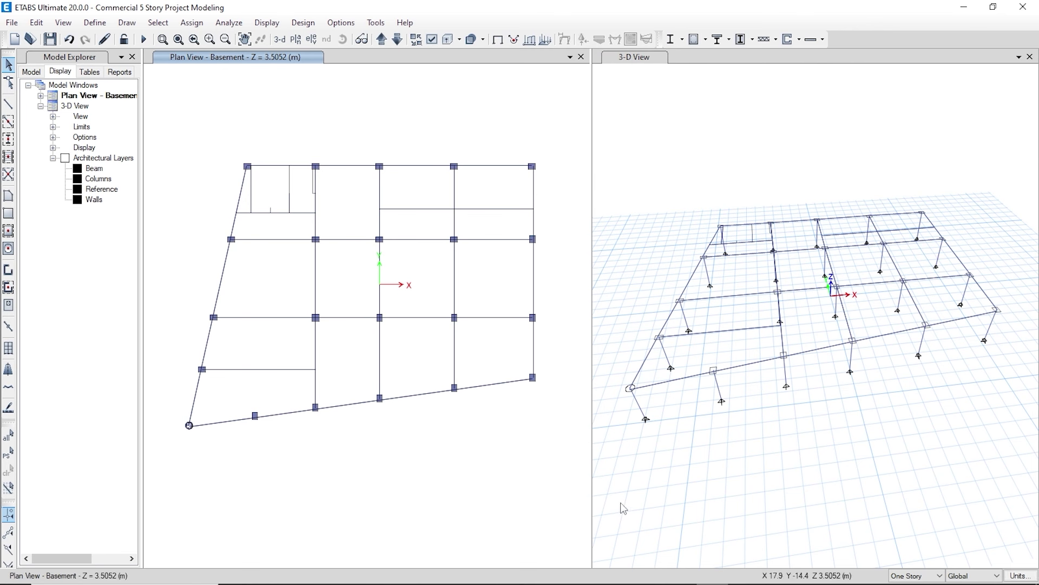
# - Define the link property Link1 as Linear with all six directions fixed
pyautogui.click(95, 23)
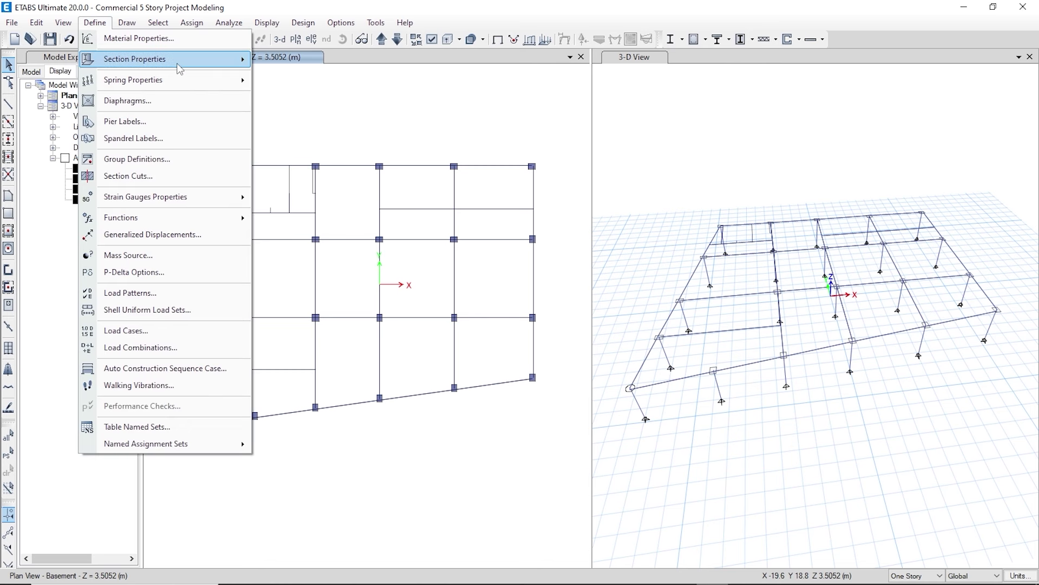
pyautogui.moveTo(179, 68)
pyautogui.click(343, 172)
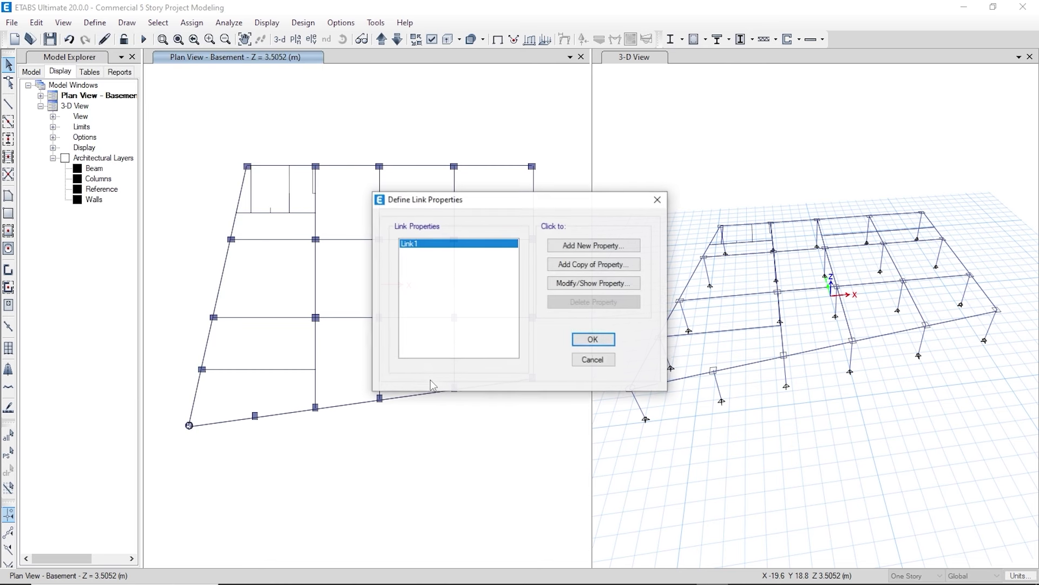
pyautogui.click(571, 282)
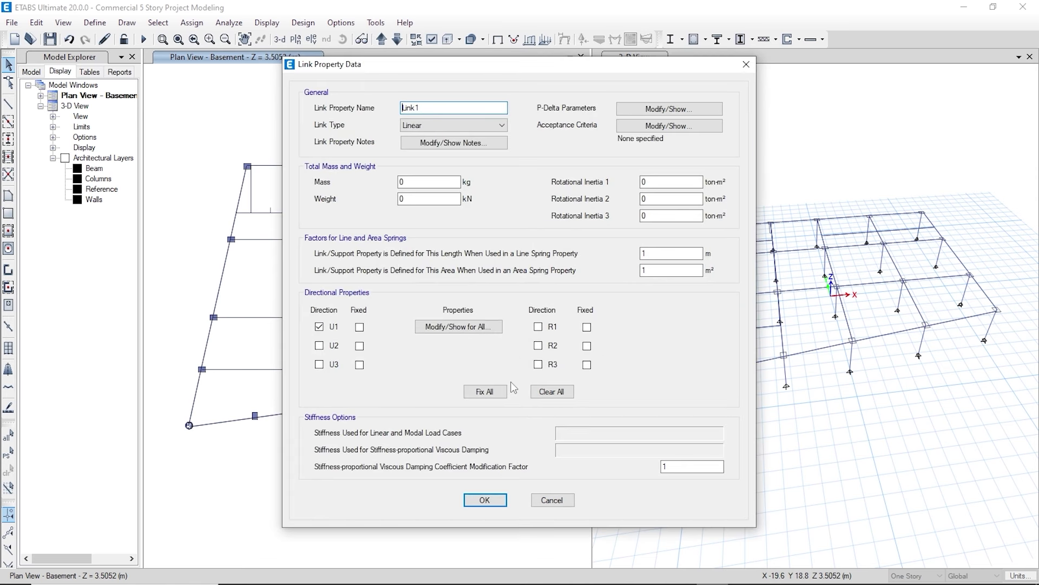
pyautogui.click(444, 124)
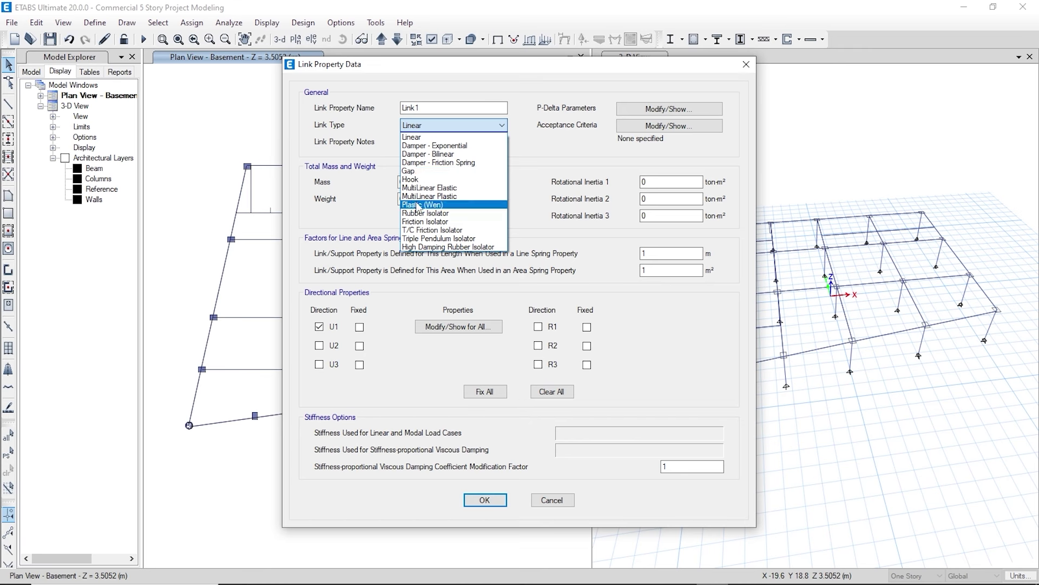
pyautogui.click(413, 137)
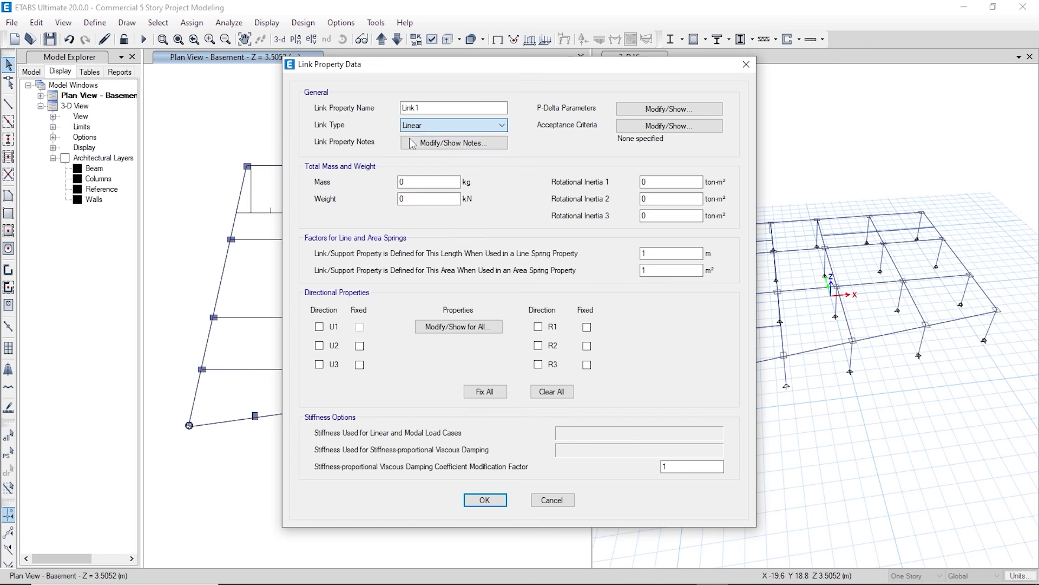
pyautogui.click(485, 391)
pyautogui.click(484, 499)
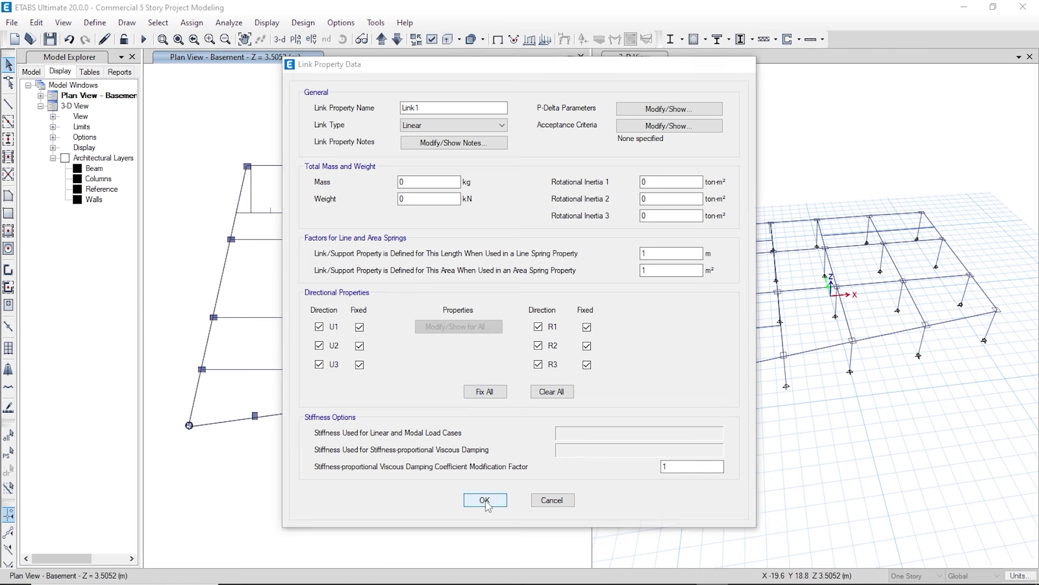
pyautogui.click(593, 339)
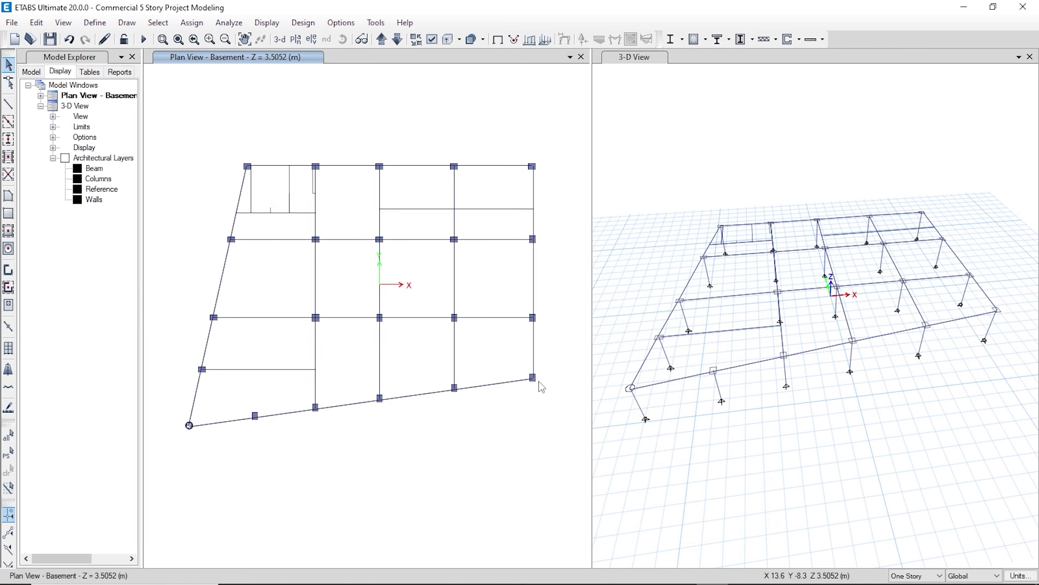
# - Enlarge the plan view and draw two Link1 links joining both beam ends to the centre joint of the lower-right corner column
pyautogui.scroll(5, 537, 391)
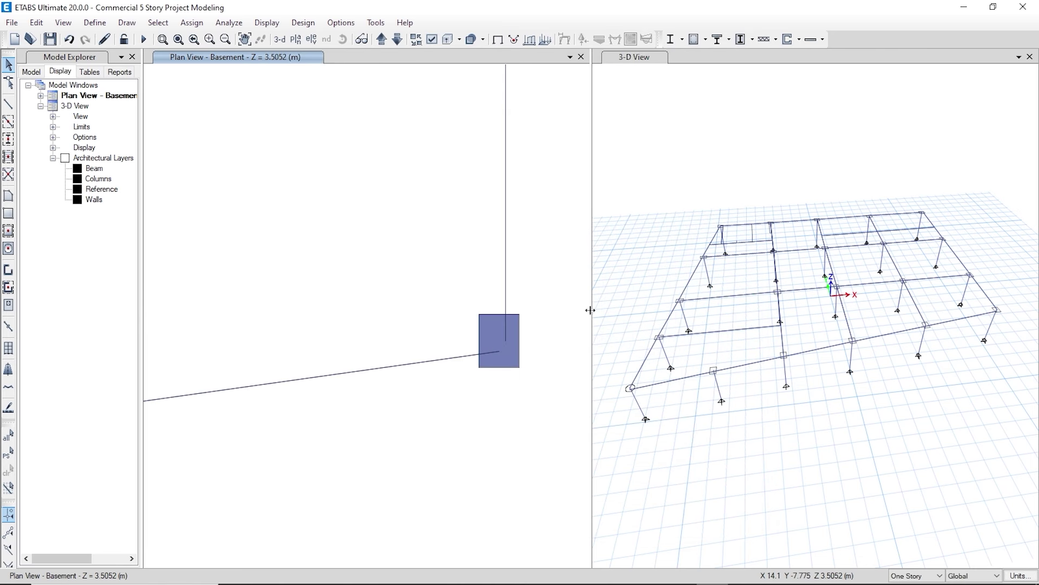
pyautogui.moveTo(590, 310); pyautogui.dragTo(918, 310)
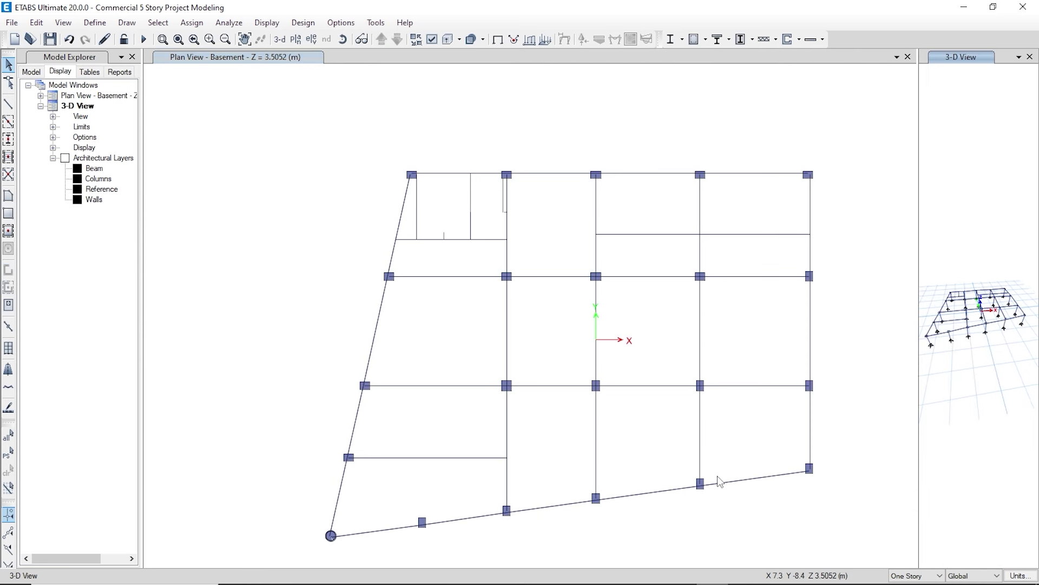
pyautogui.click(431, 368)
pyautogui.scroll(6, 429, 364)
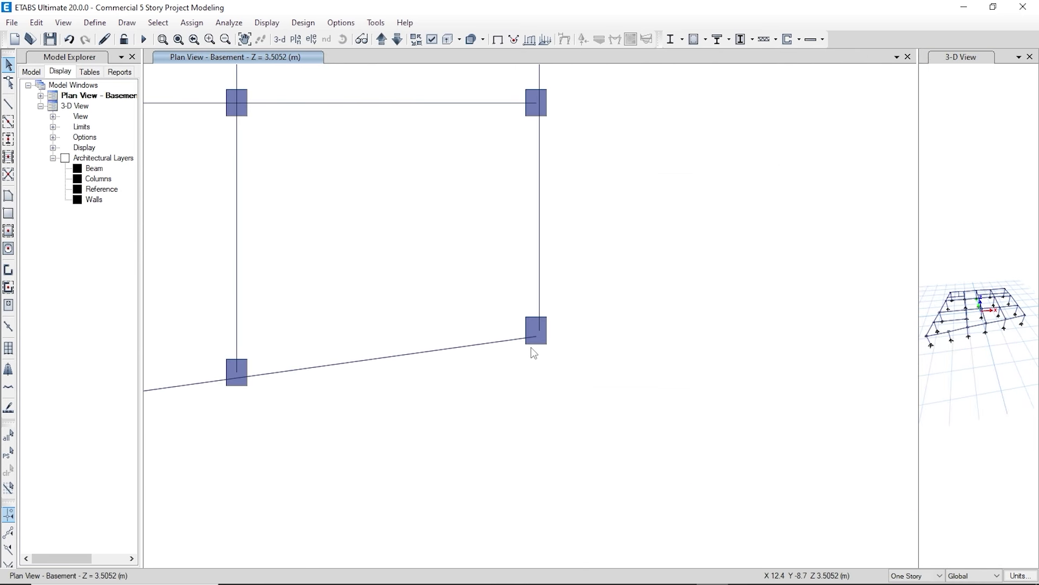
pyautogui.scroll(3, 537, 368)
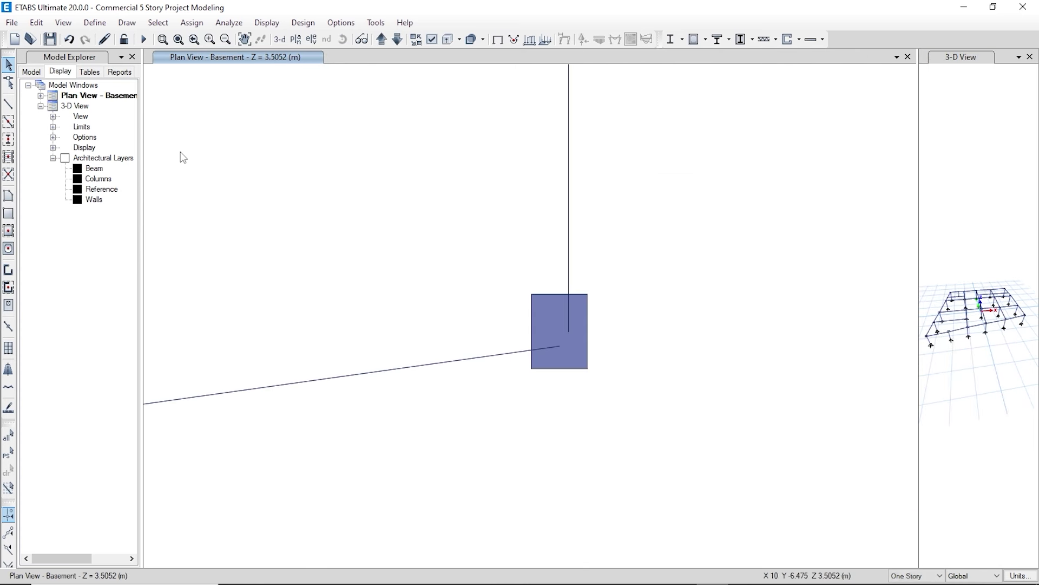
pyautogui.click(128, 24)
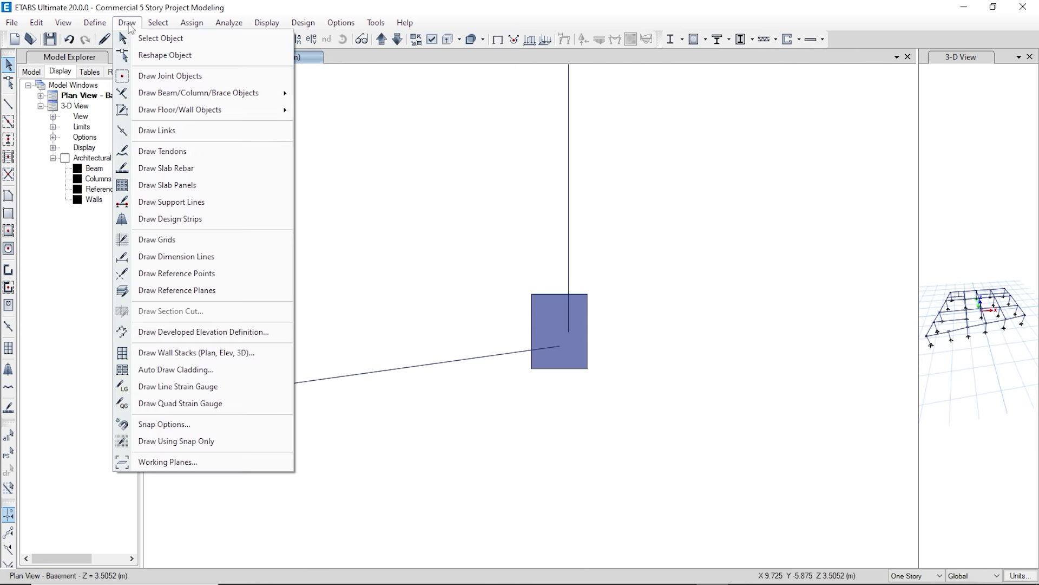
pyautogui.click(169, 133)
pyautogui.scroll(3, 561, 343)
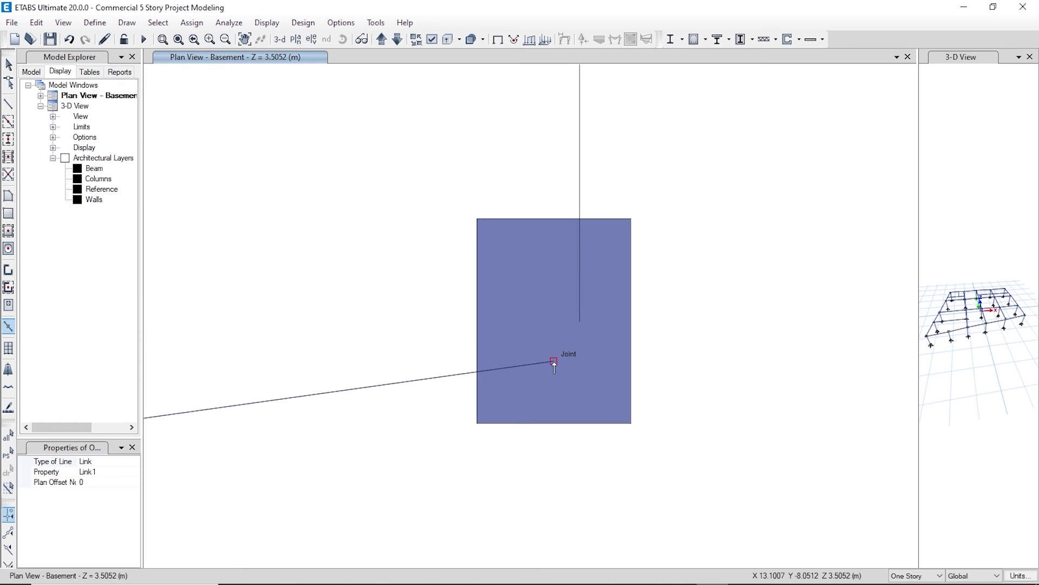
pyautogui.click(554, 325)
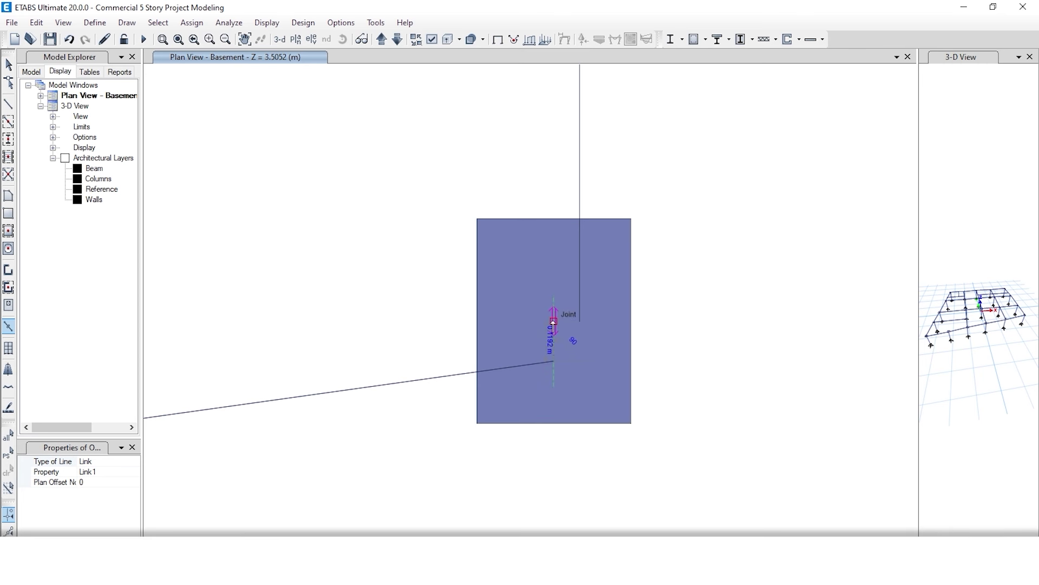
pyautogui.click(580, 323)
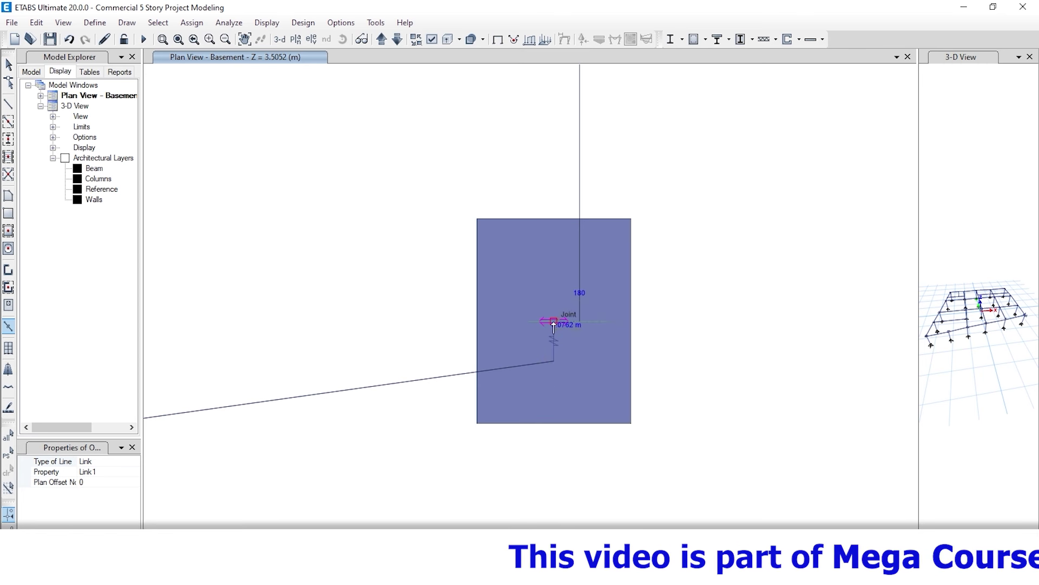
pyautogui.click(554, 322)
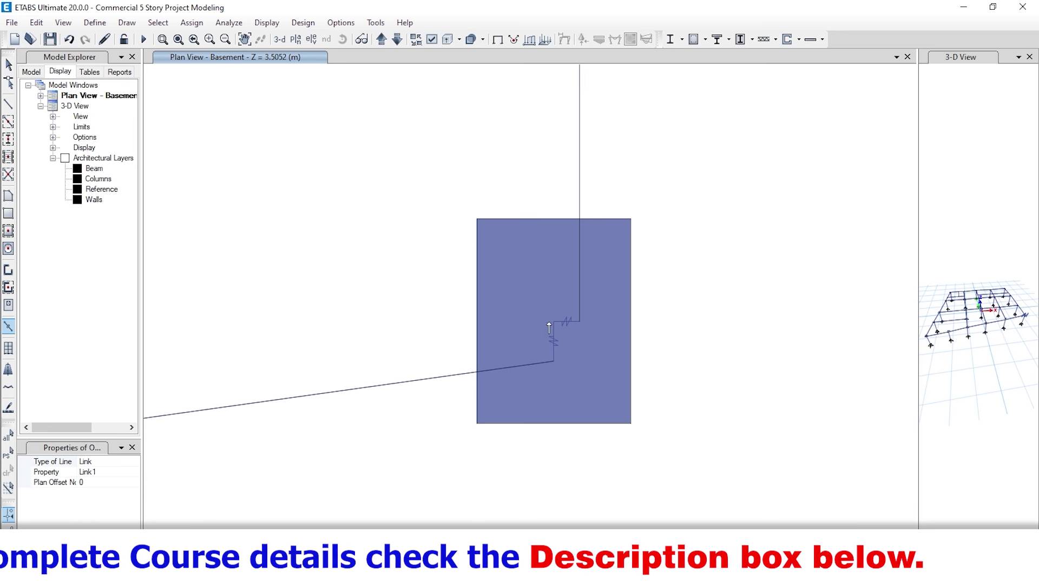
# - Set the snap options to joints and line ends and midpoints
pyautogui.click(127, 22)
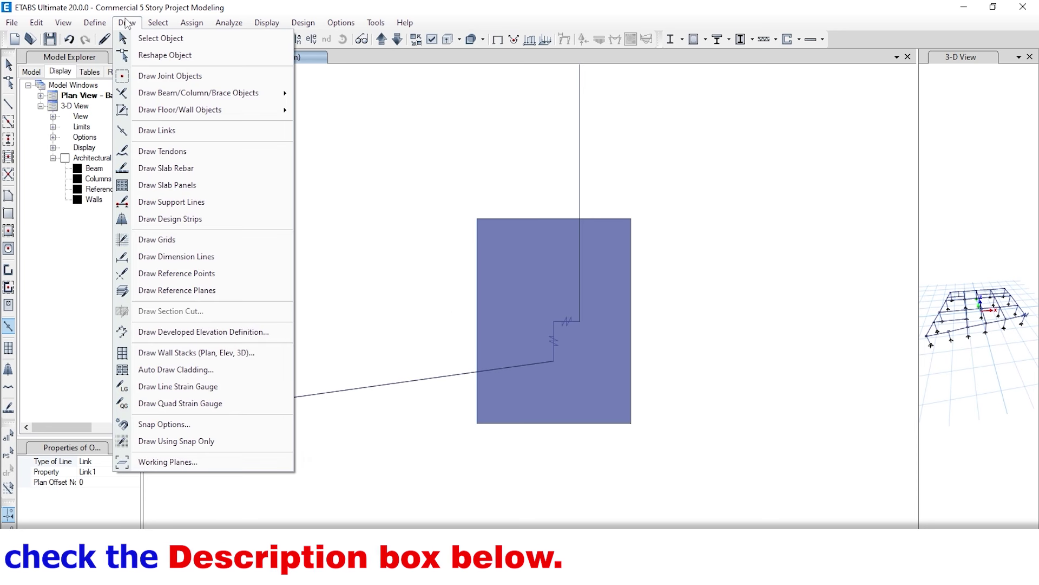
pyautogui.click(163, 424)
pyautogui.moveTo(406, 157); pyautogui.dragTo(388, 172)
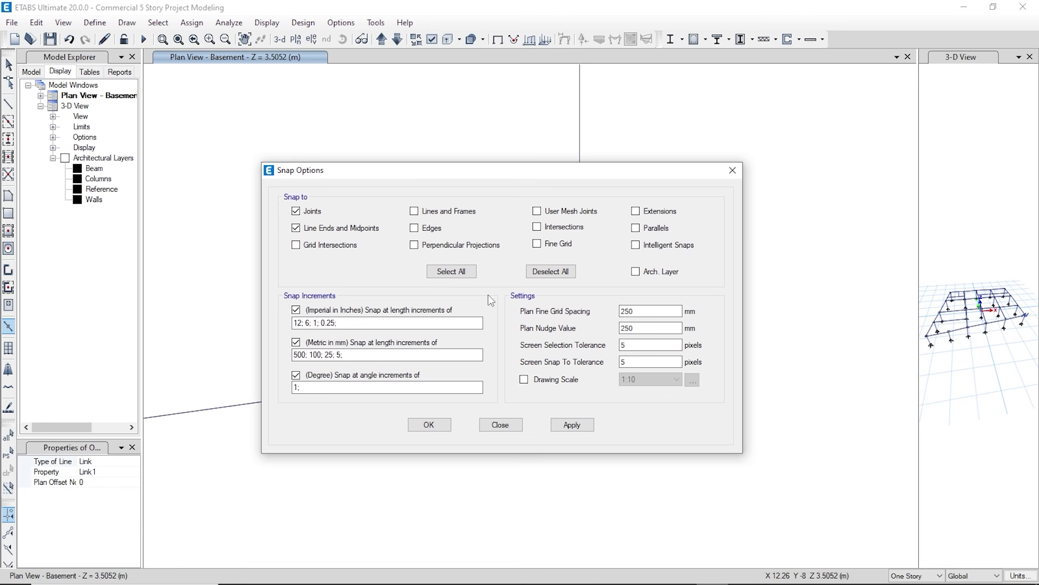
pyautogui.click(430, 425)
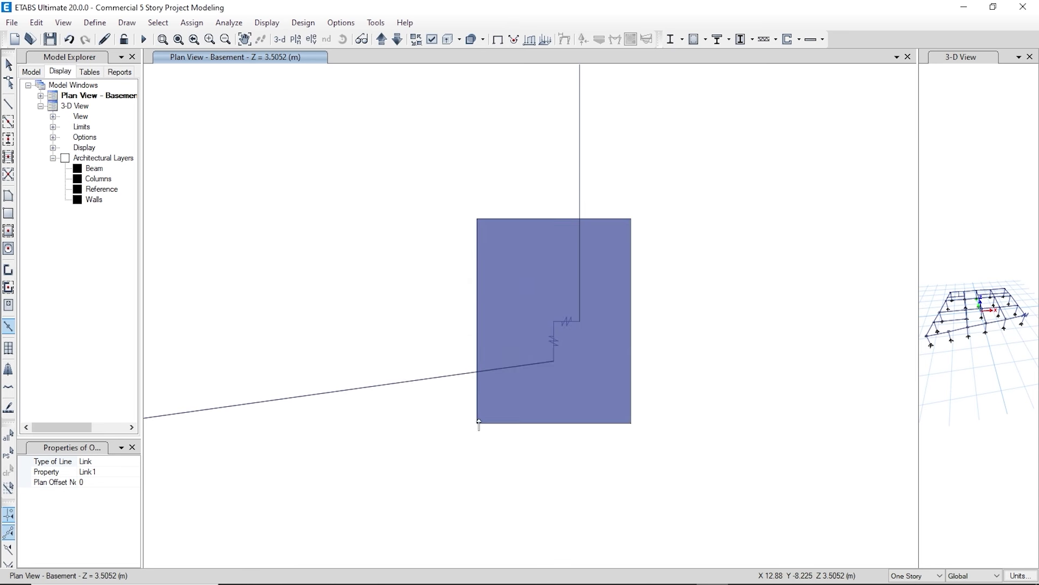
# - Draw Link1 links from the right edge beam to the horizontal beam ends at the two intermediate columns of the plan's right edge
pyautogui.scroll(-3, 519, 481)
pyautogui.moveTo(522, 209); pyautogui.dragTo(532, 428, button='middle')
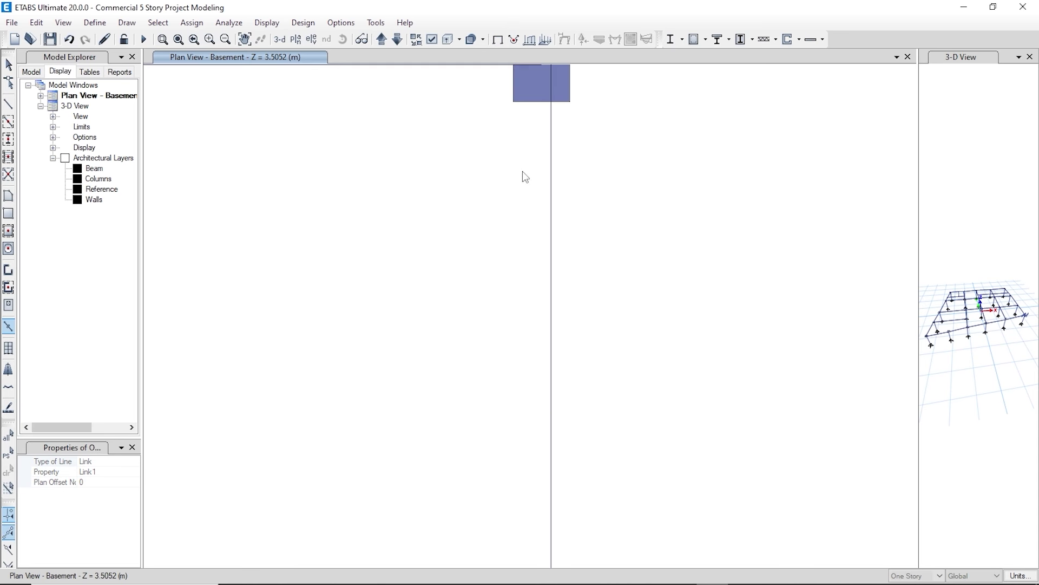
pyautogui.moveTo(521, 171); pyautogui.dragTo(518, 317, button='middle')
pyautogui.scroll(2, 520, 309)
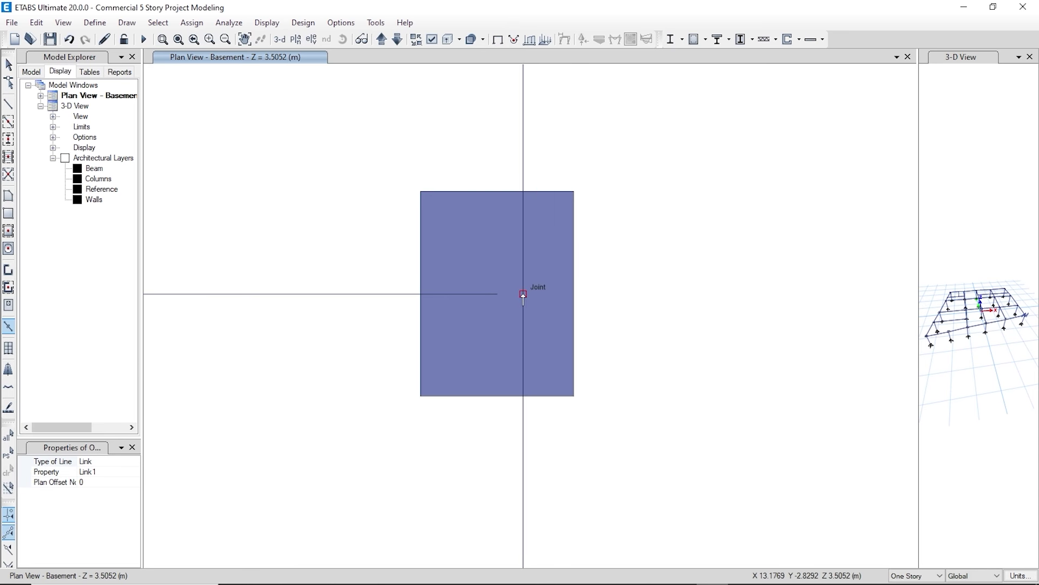
pyautogui.click(523, 294)
pyautogui.scroll(-8, 485, 504)
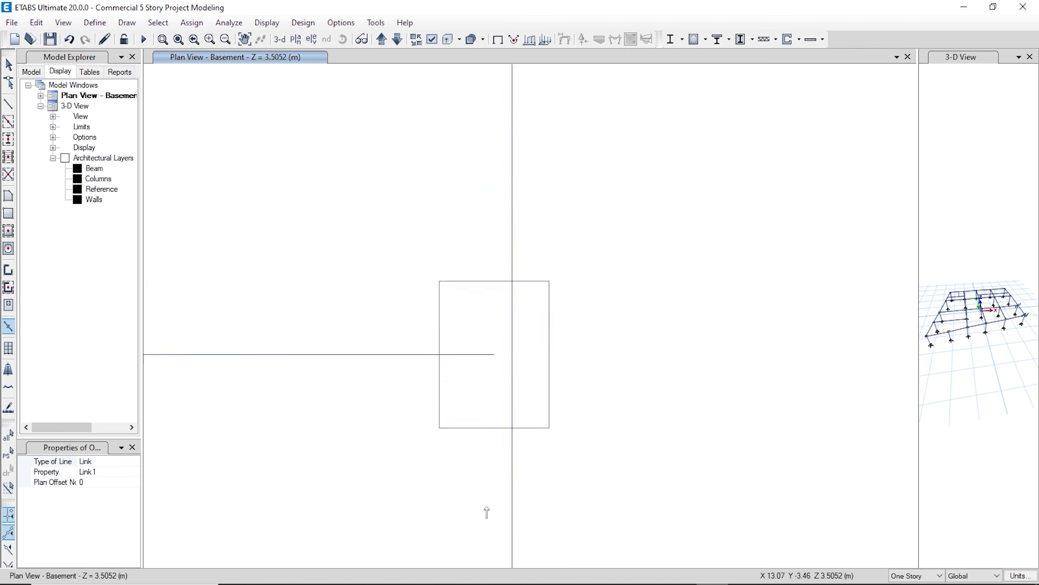
pyautogui.moveTo(483, 204); pyautogui.dragTo(490, 379, button='middle')
pyautogui.scroll(6, 499, 238)
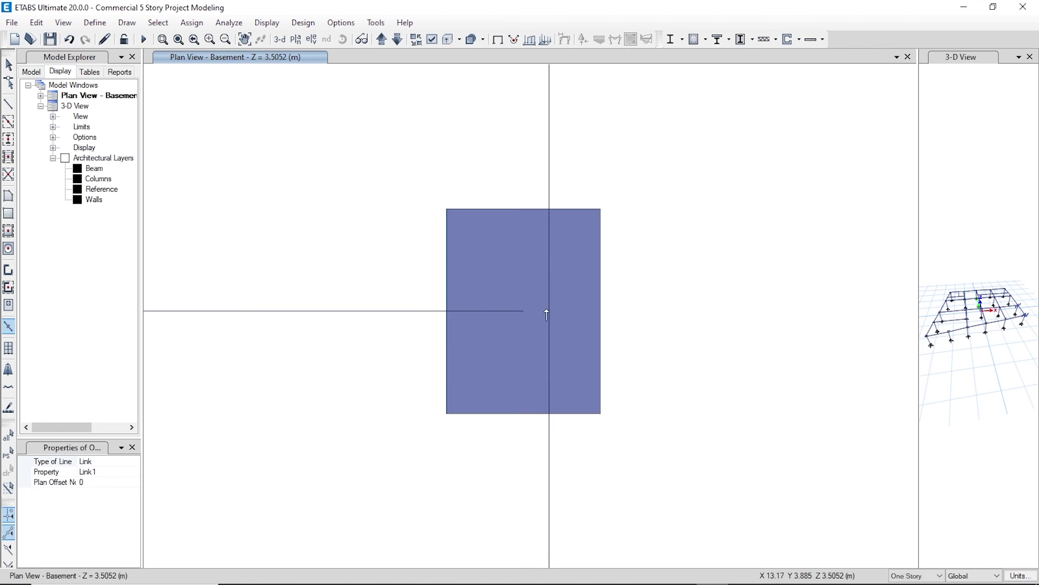
pyautogui.scroll(-5, 442, 515)
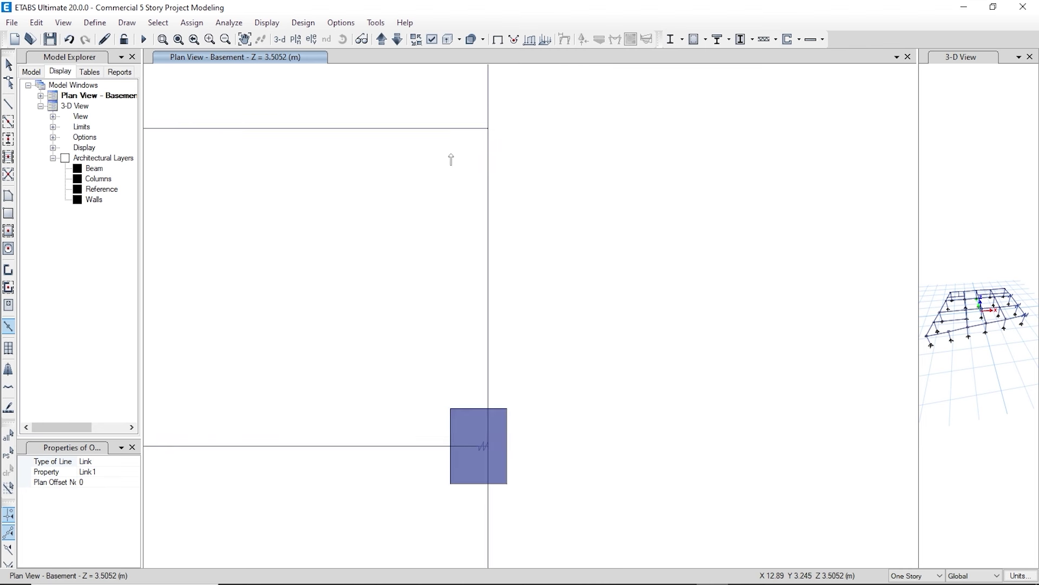
# - Draw a Link1 link joining the offset vertical beam end to the centre of the plan's upper-right corner column
pyautogui.moveTo(450, 160); pyautogui.dragTo(495, 180, button='middle')
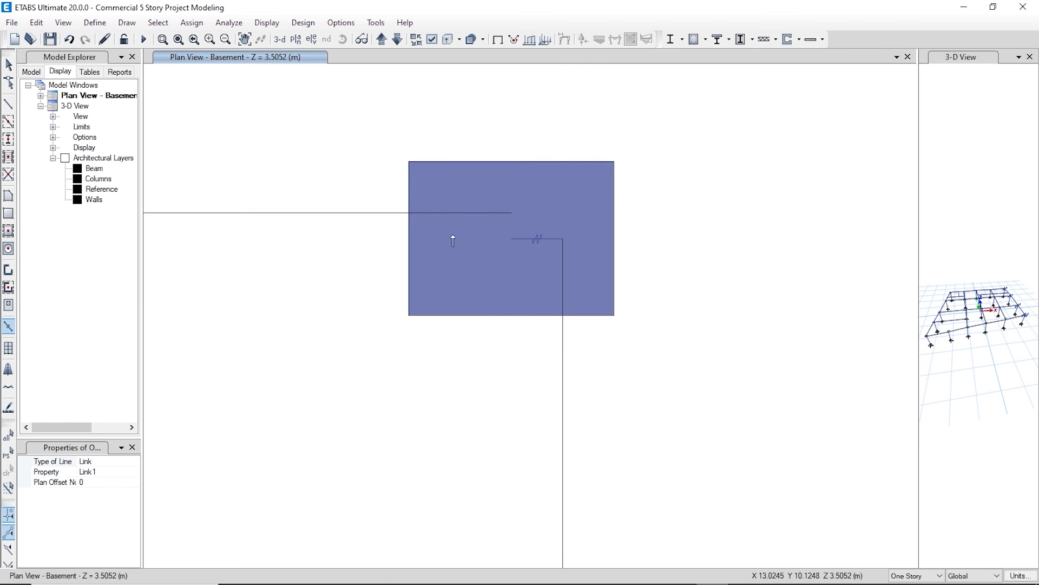
pyautogui.scroll(-5, 506, 331)
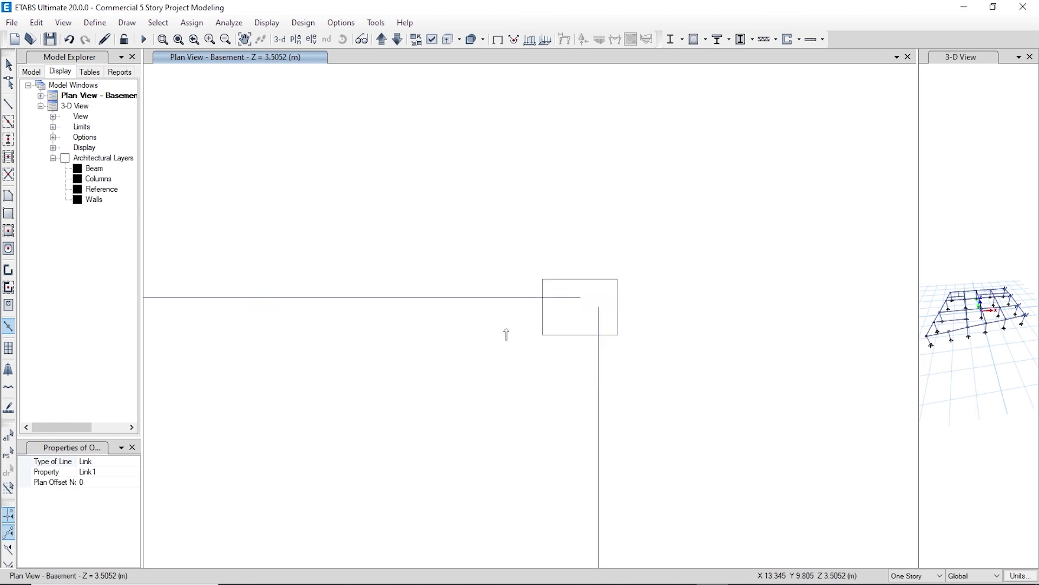
# - Draw Link1 links from the top edge beam to the vertical beam ends at the three intermediate columns of the plan's top edge
pyautogui.moveTo(476, 321); pyautogui.dragTo(833, 246, button='middle')
pyautogui.moveTo(327, 336); pyautogui.dragTo(657, 350, button='middle')
pyautogui.scroll(5, 438, 246)
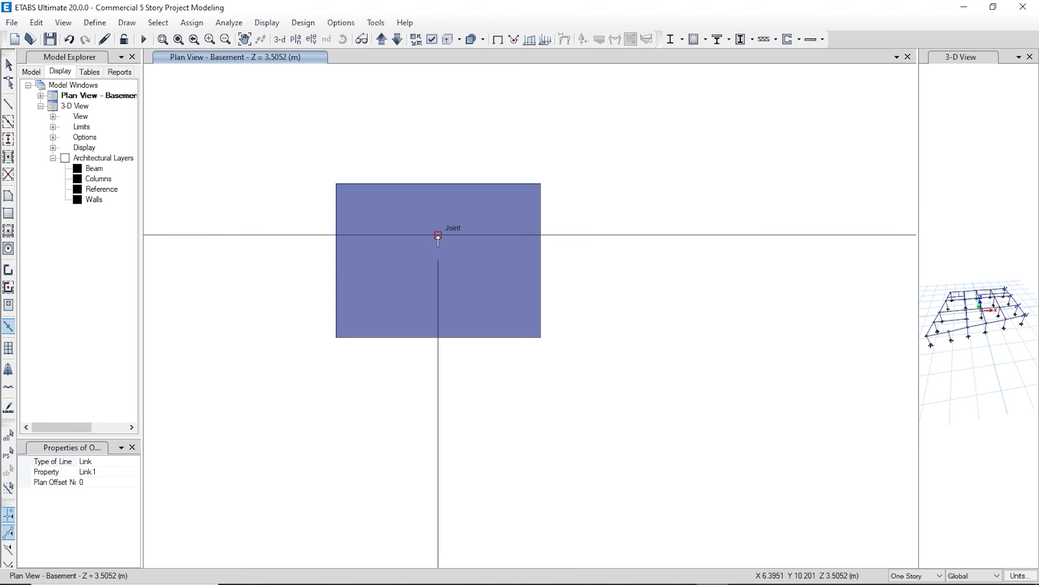
pyautogui.click(439, 236)
pyautogui.scroll(-5, 369, 337)
pyautogui.scroll(5, 346, 295)
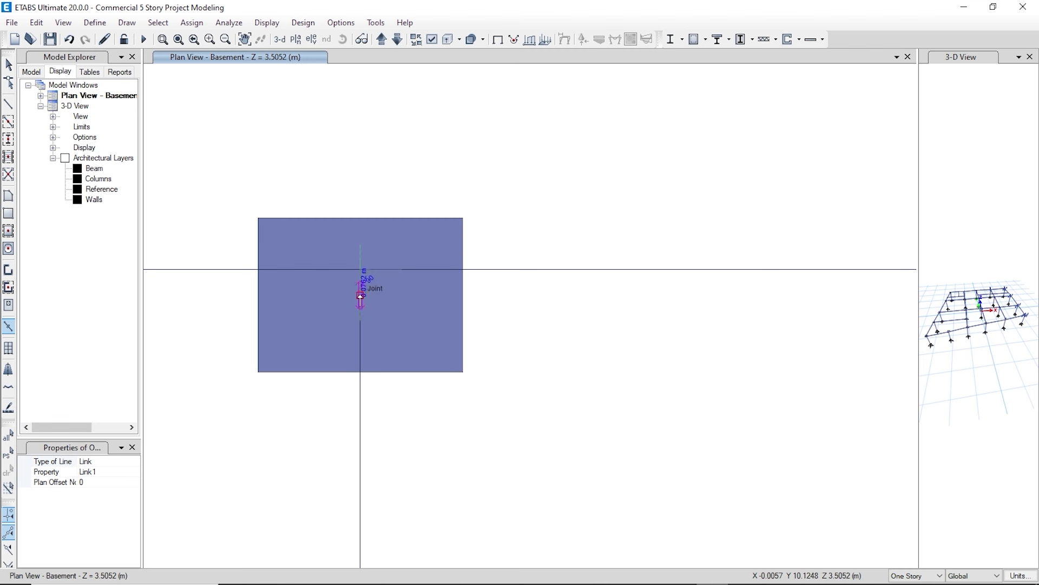
pyautogui.scroll(-5, 308, 362)
pyautogui.scroll(5, 615, 343)
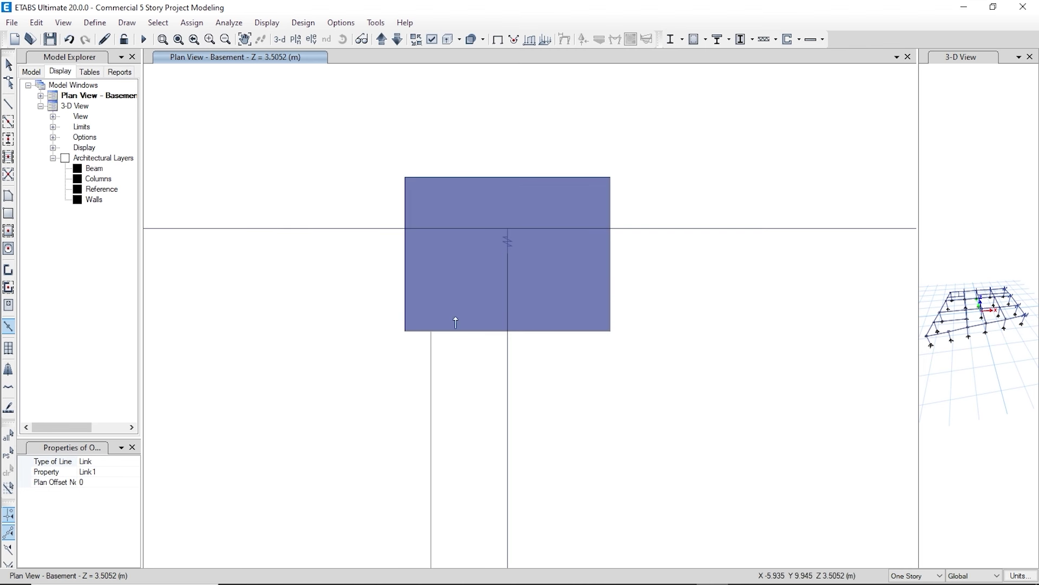
# - Draw Link1 links joining the top, slanted and vertical beam ends to the centre joint of the plan's upper-left corner column
pyautogui.scroll(-5, 678, 355)
pyautogui.scroll(5, 550, 338)
pyautogui.scroll(3, 498, 307)
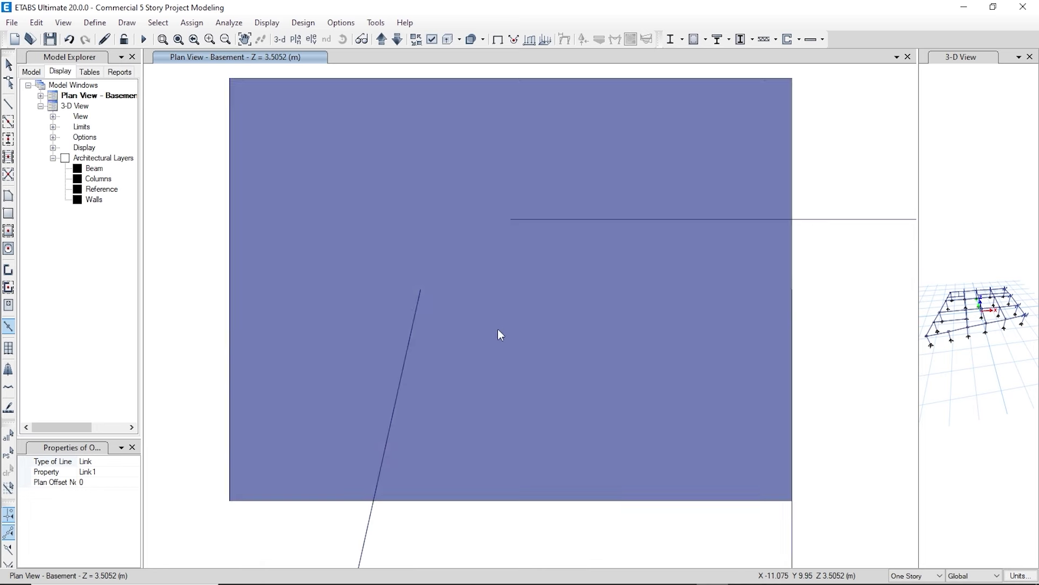
pyautogui.scroll(-3, 499, 331)
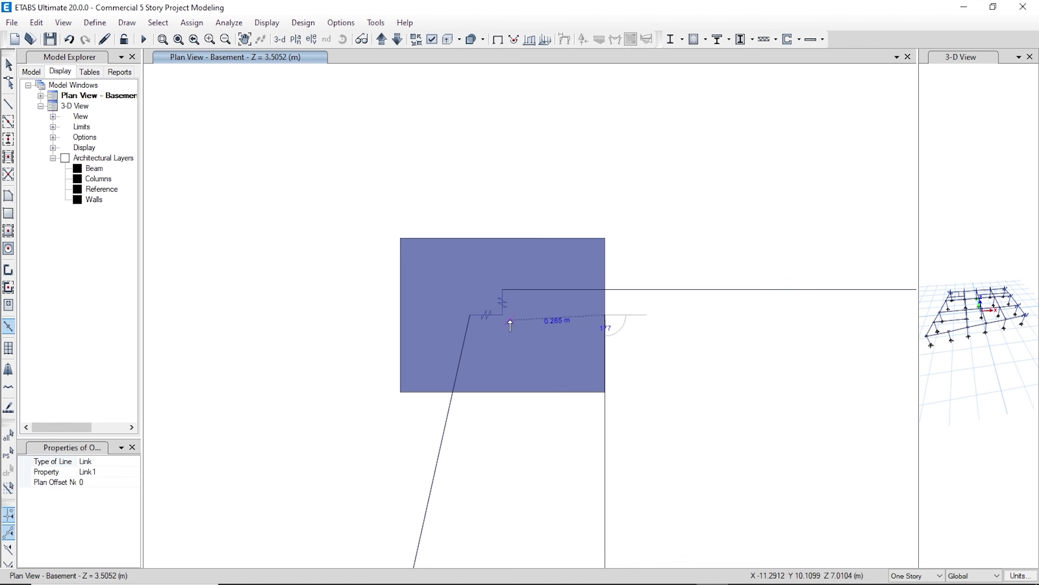
pyautogui.click(510, 321)
# - Draw Link1 links from the slanted left edge beam to the horizontal beam ends at the intermediate columns of the plan's left edge
pyautogui.scroll(-3, 516, 171)
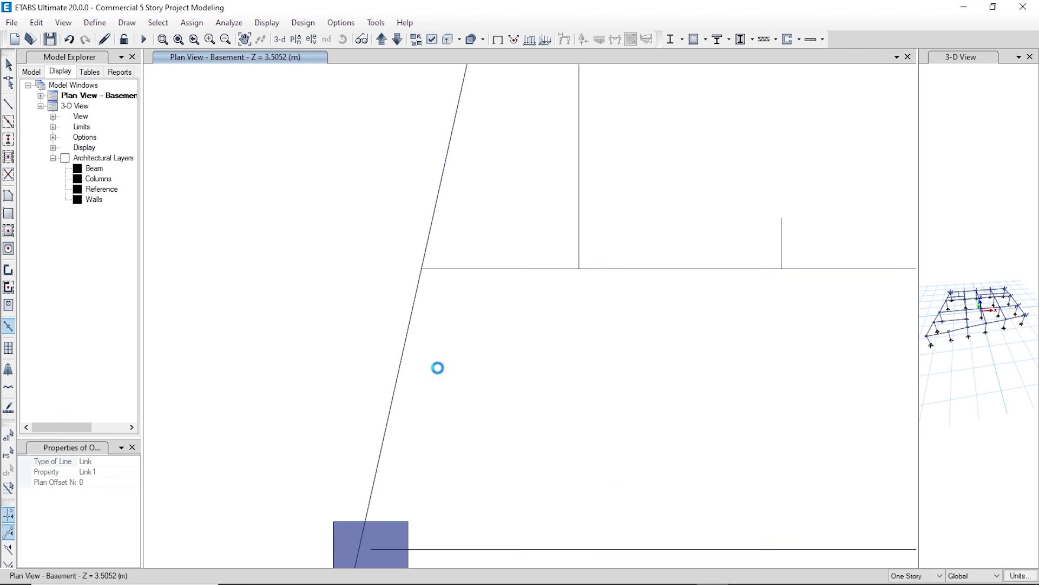
pyautogui.scroll(3, 452, 316)
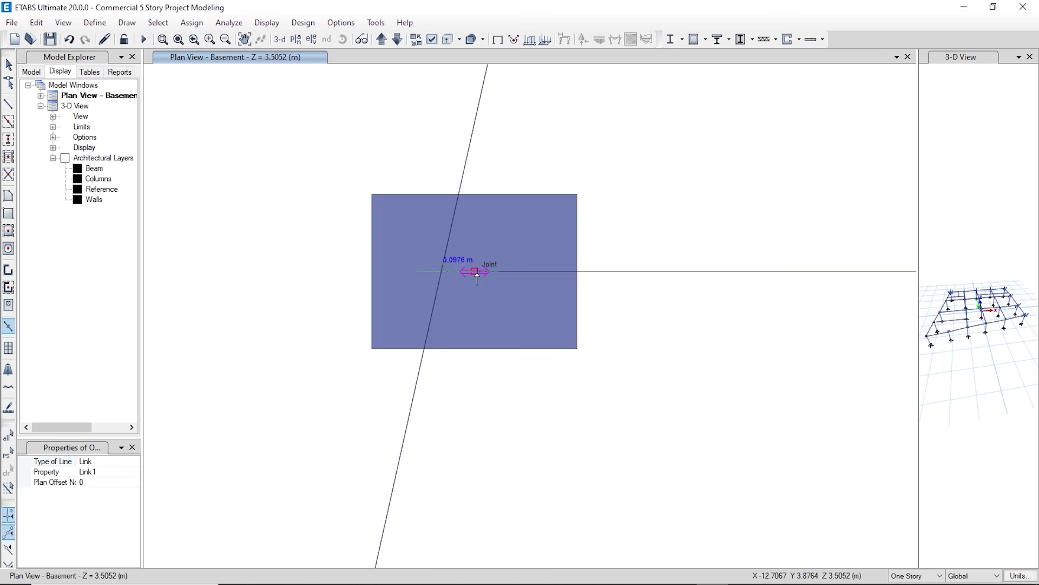
pyautogui.moveTo(390, 206); pyautogui.dragTo(484, 213, button='middle')
pyautogui.scroll(-3, 484, 214)
pyautogui.scroll(5, 454, 287)
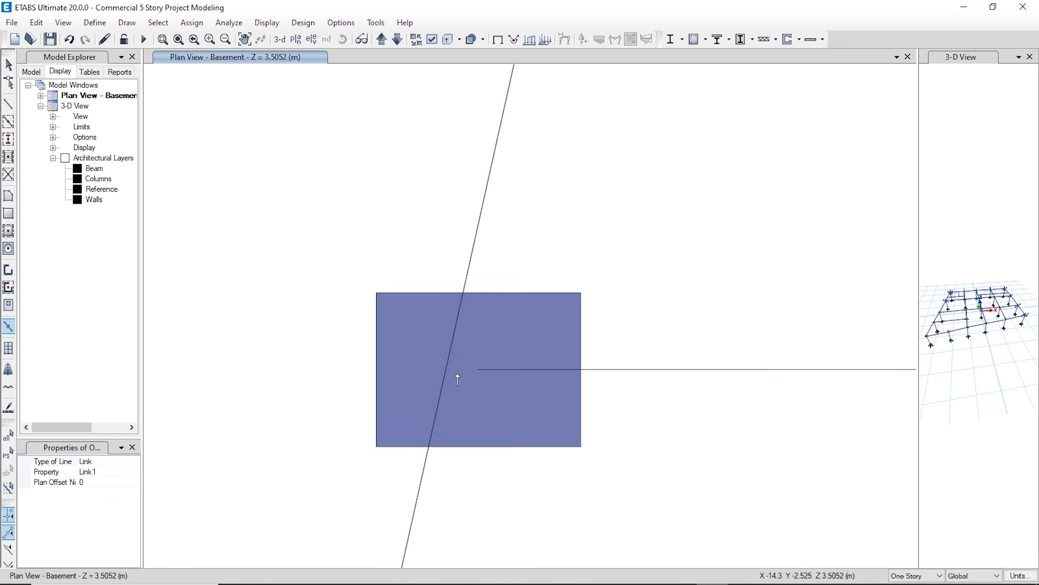
pyautogui.scroll(-1, 476, 362)
pyautogui.moveTo(476, 362); pyautogui.dragTo(481, 268, button='middle')
pyautogui.scroll(3, 430, 283)
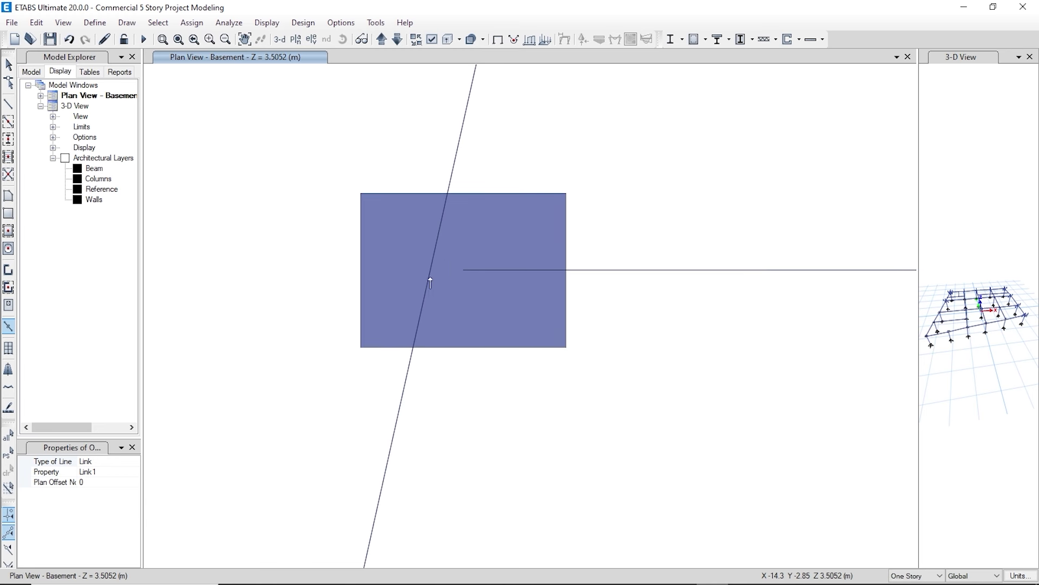
# - Draw Link1 links between column and beam joints at the lower columns of the sloping side edge and the circular corner column
pyautogui.click(430, 271)
pyautogui.scroll(-3, 468, 295)
pyautogui.scroll(3, 417, 387)
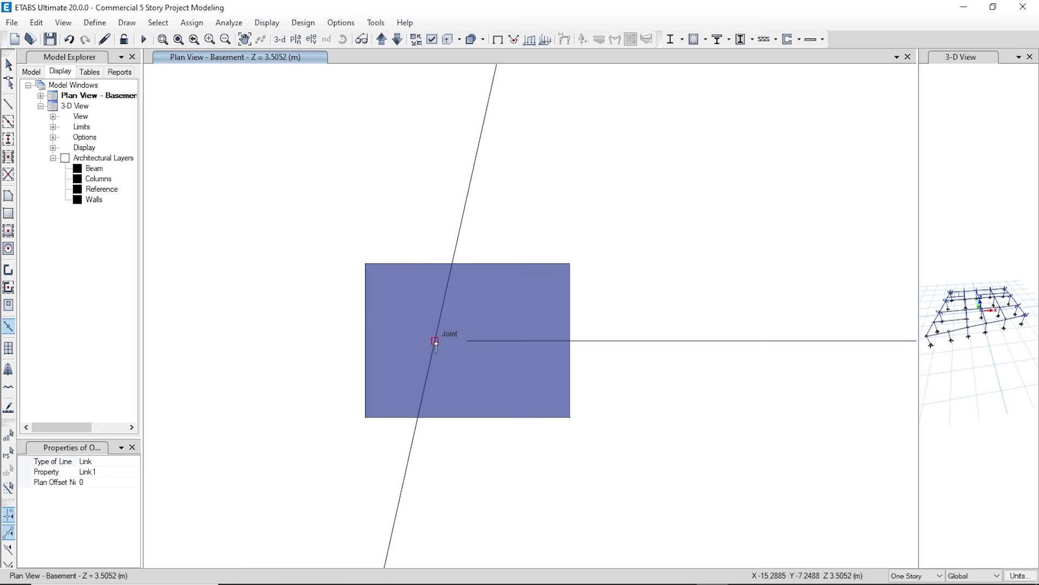
pyautogui.click(465, 341)
pyautogui.scroll(-3, 479, 187)
pyautogui.moveTo(443, 454); pyautogui.dragTo(454, 247, button='middle')
pyautogui.scroll(4, 400, 379)
pyautogui.scroll(-3, 438, 399)
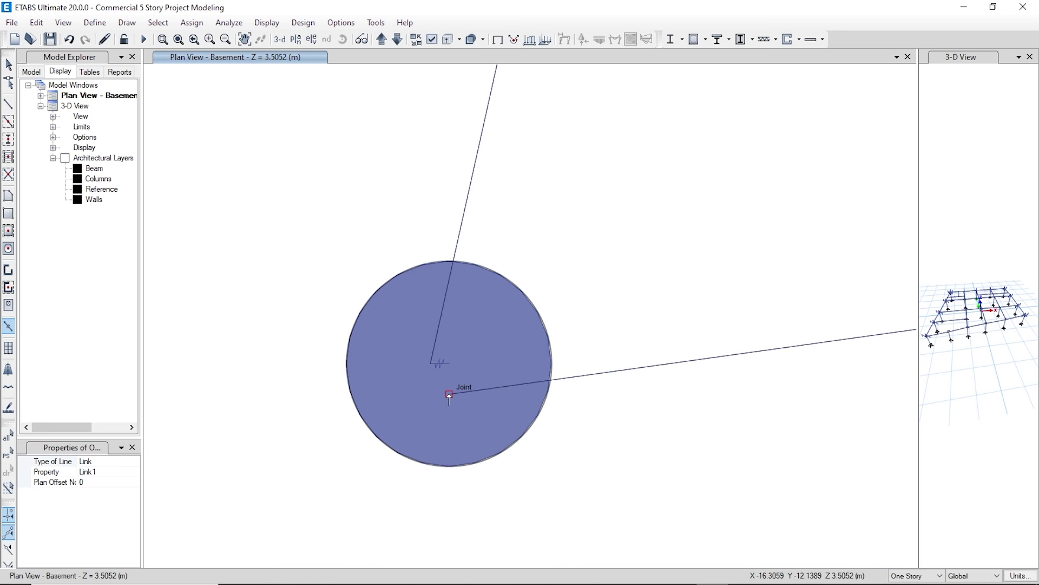
# - Draw Link1 links between the column joints and the offset beam joints at the rectangular columns along the slanted lower edge
pyautogui.scroll(-3, 449, 367)
pyautogui.scroll(4, 612, 389)
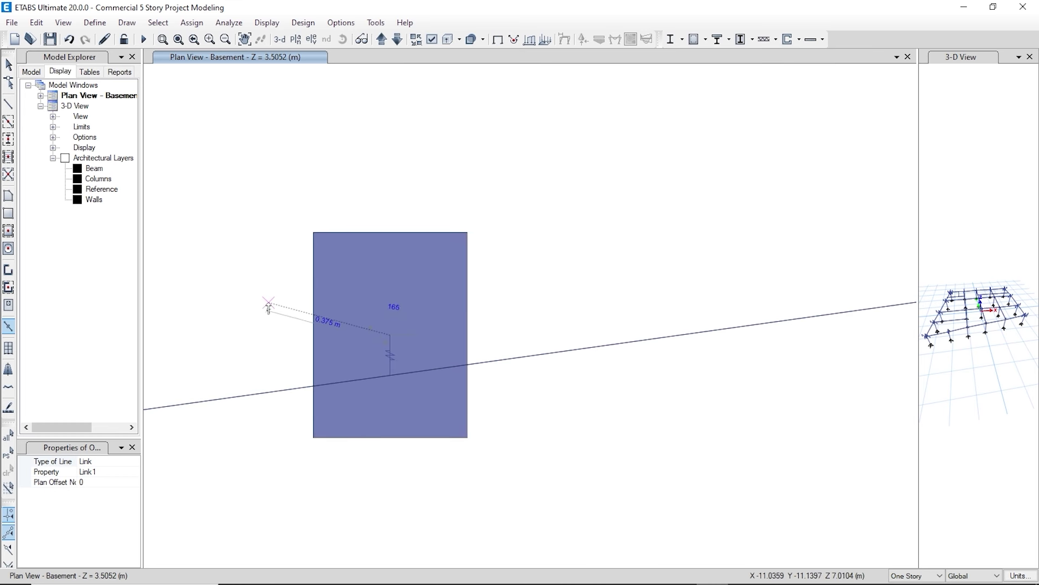
pyautogui.scroll(-3, 269, 307)
pyautogui.scroll(3, 482, 341)
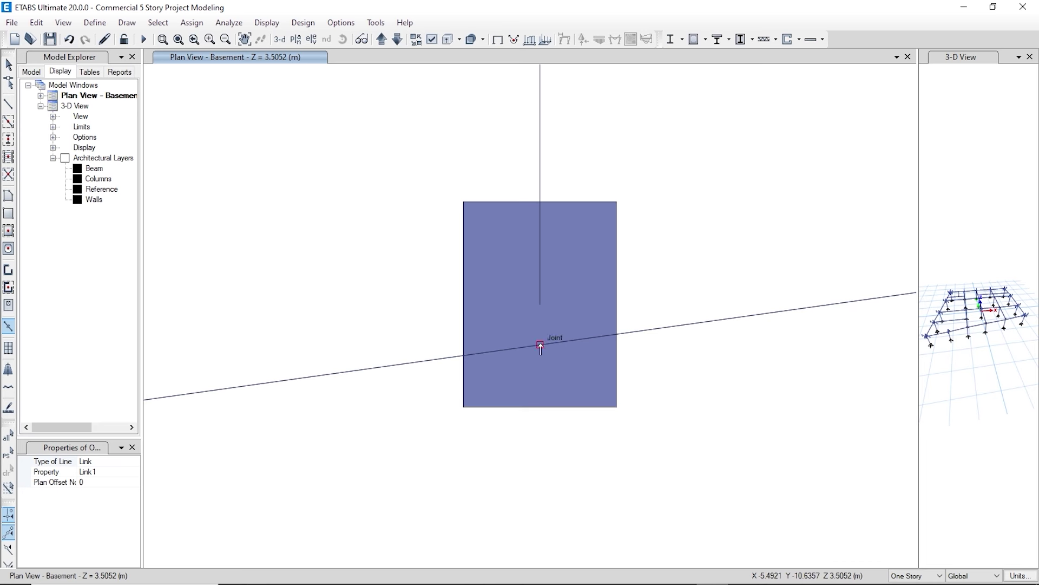
pyautogui.scroll(-3, 283, 336)
pyautogui.scroll(2, 599, 389)
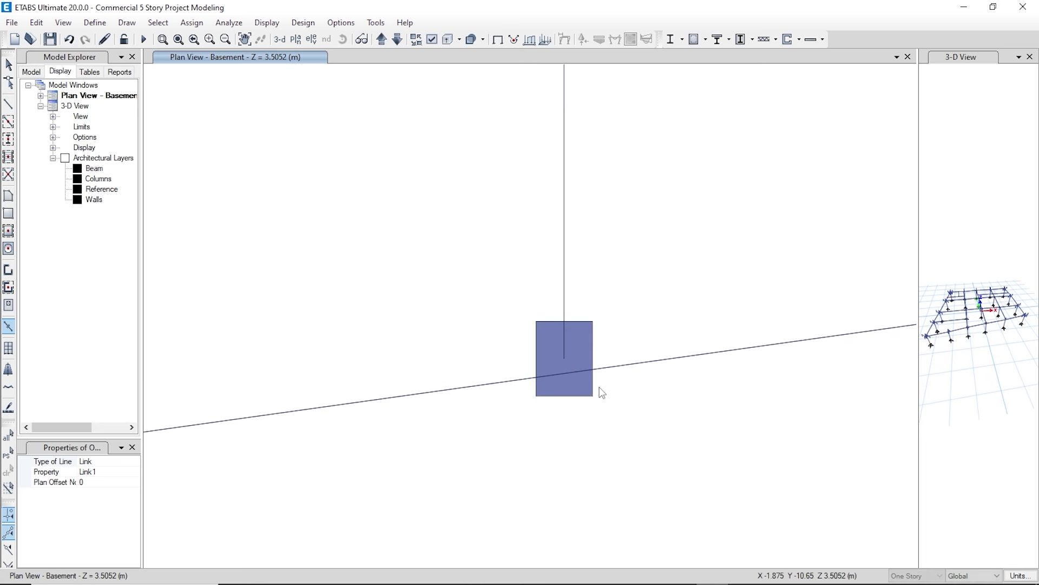
pyautogui.scroll(-3, 372, 365)
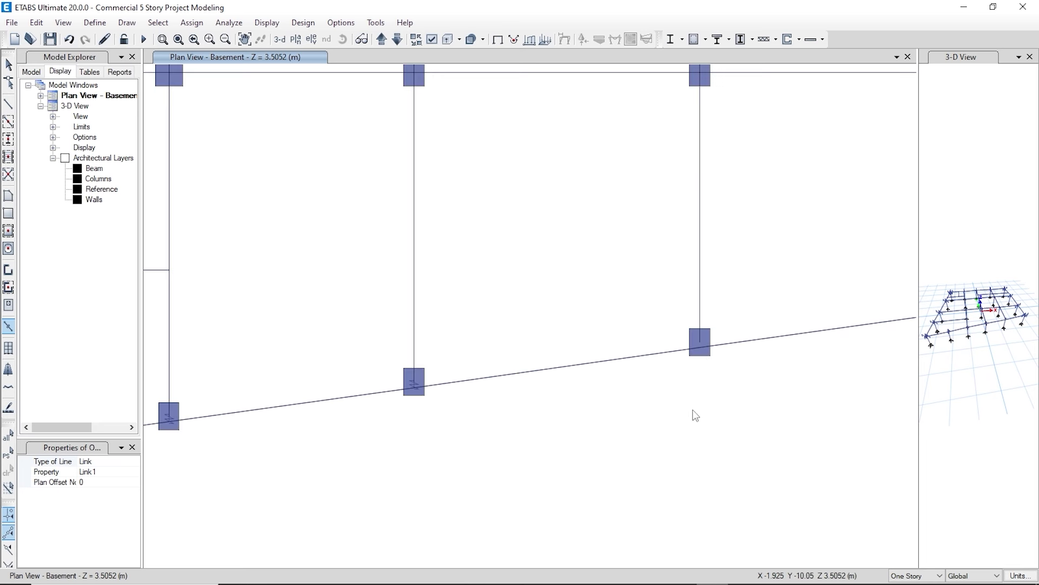
pyautogui.scroll(4, 545, 383)
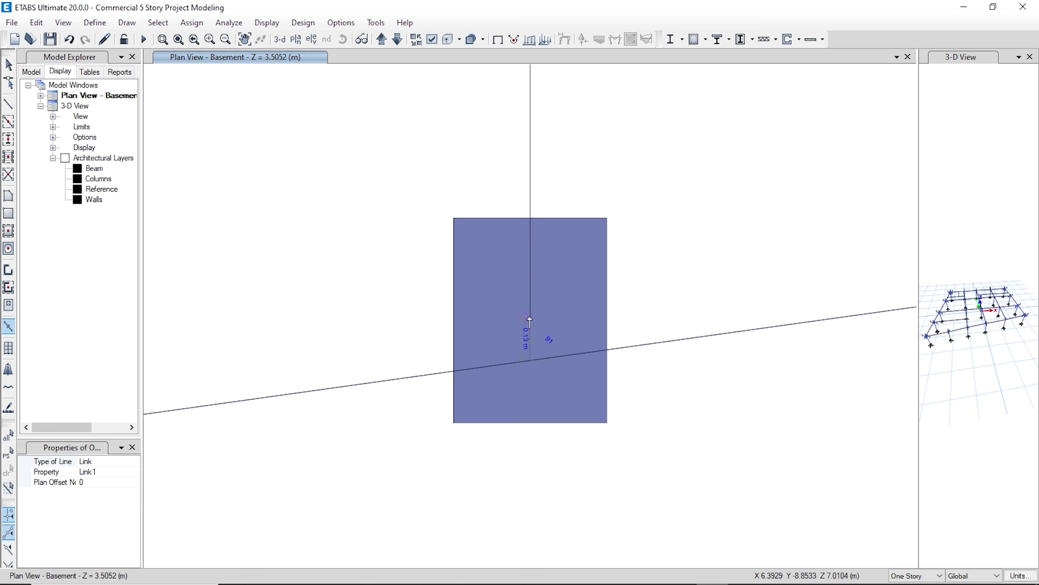
pyautogui.scroll(-5, 367, 359)
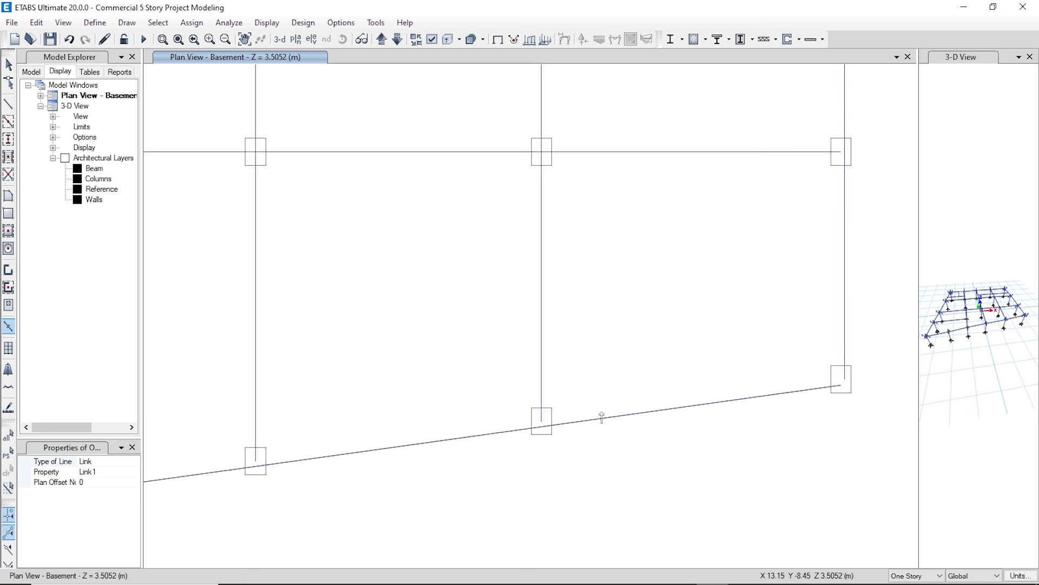
pyautogui.scroll(-4, 548, 404)
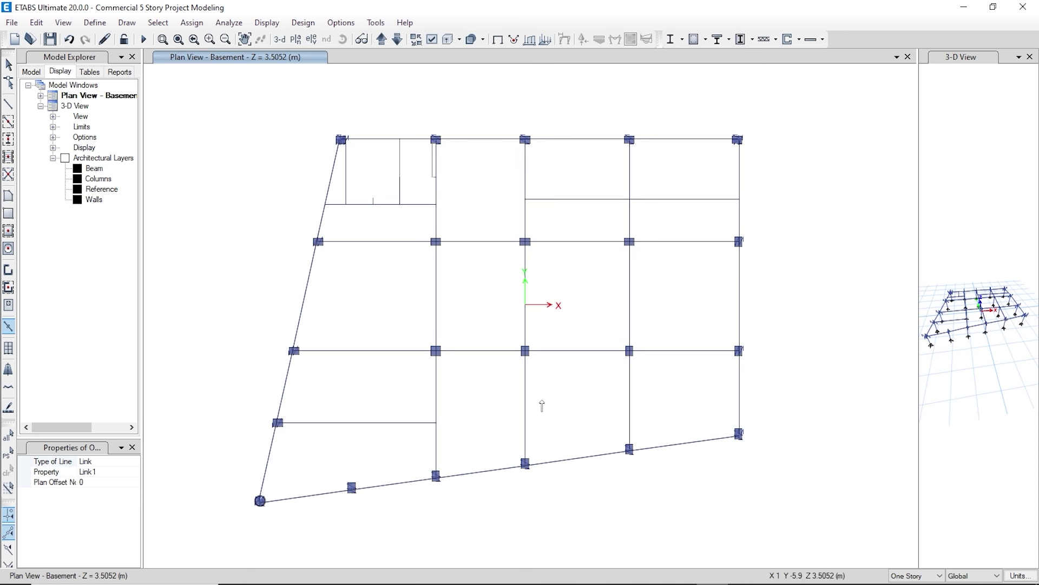
# - Examine the interior and upper columns of the Basement plan for beam joints that still need links
pyautogui.scroll(5, 466, 248)
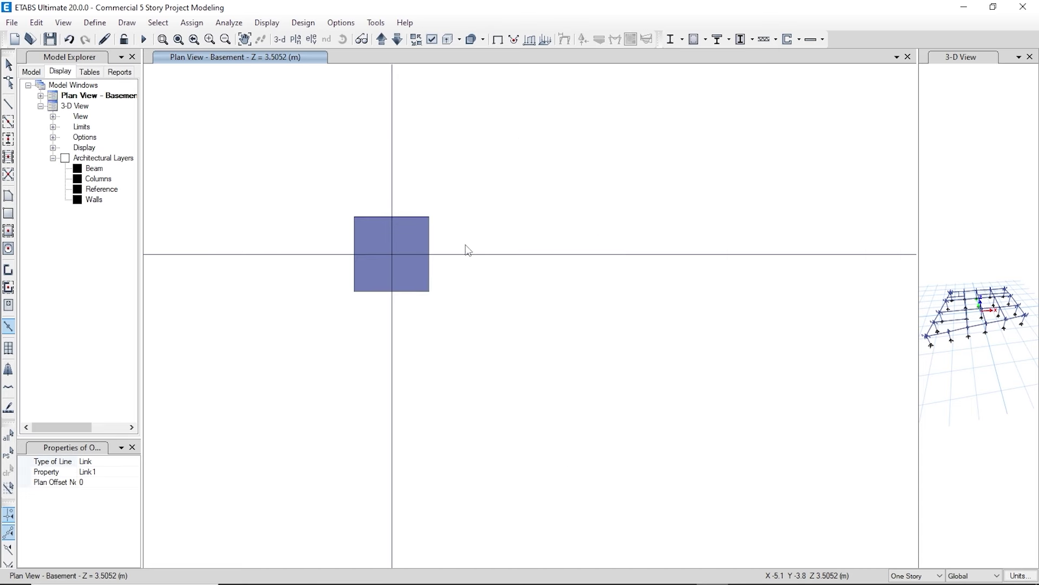
pyautogui.scroll(-6, 336, 357)
pyautogui.scroll(5, 619, 364)
pyautogui.scroll(-5, 618, 363)
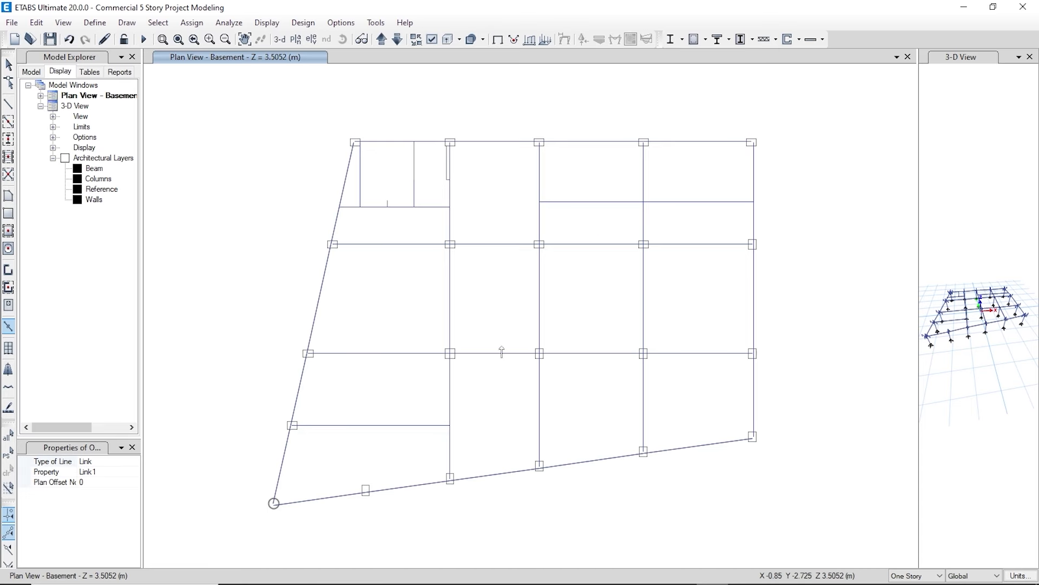
pyautogui.scroll(3, 600, 335)
pyautogui.scroll(-3, 633, 351)
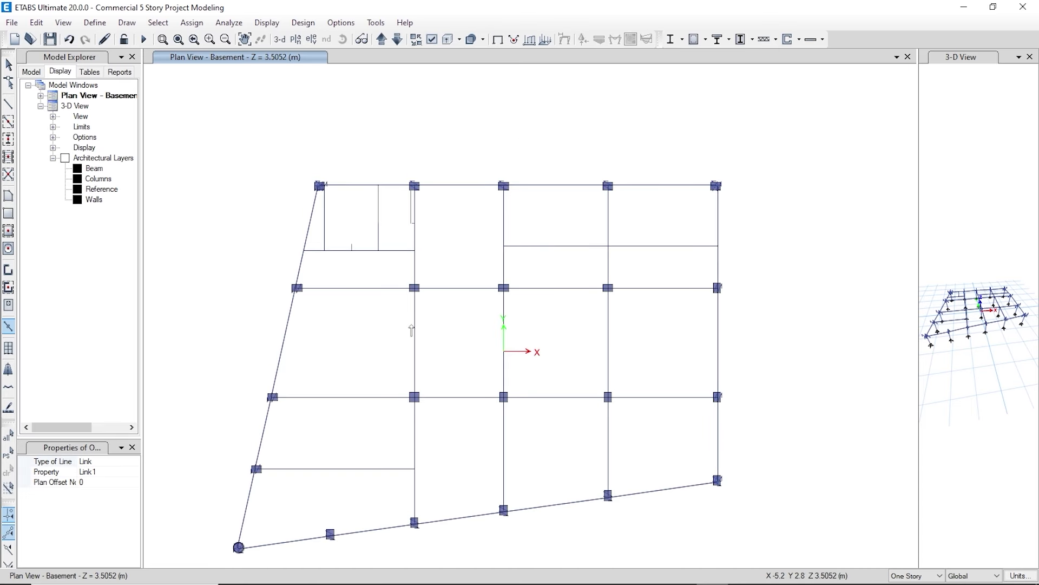
pyautogui.scroll(2, 559, 360)
pyautogui.scroll(-2, 520, 420)
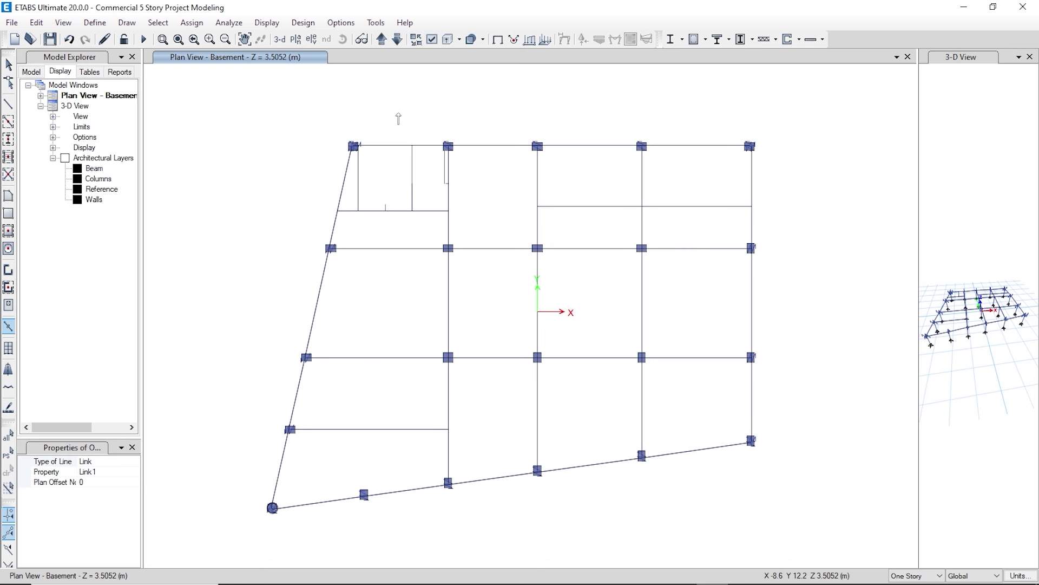
pyautogui.scroll(3, 399, 114)
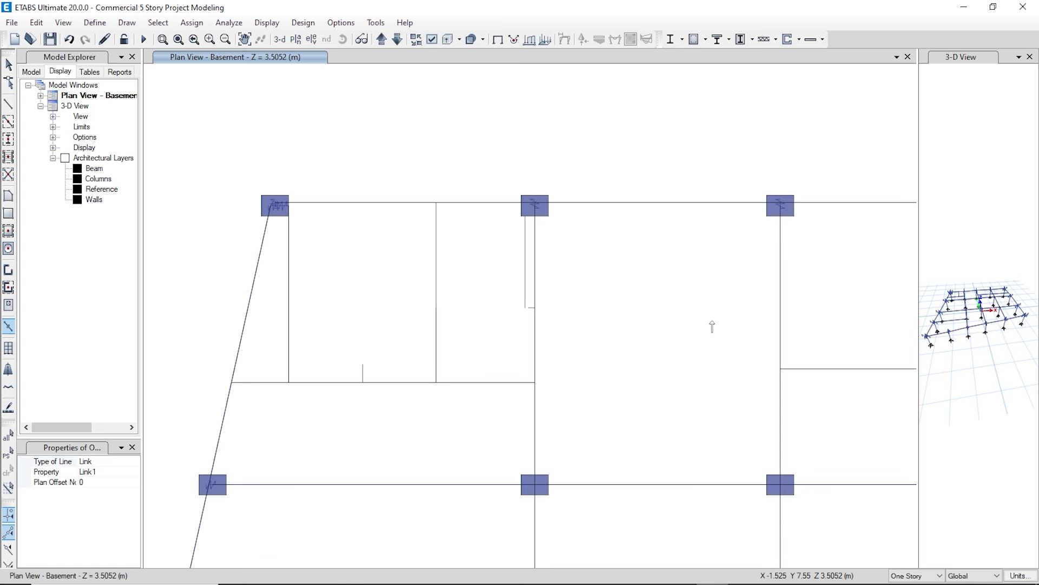
# - Finish drawing links and enlarge the 3-D view beside the Basement plan to inspect the frame
pyautogui.press('Escape')
pyautogui.moveTo(609, 313); pyautogui.dragTo(607, 313)
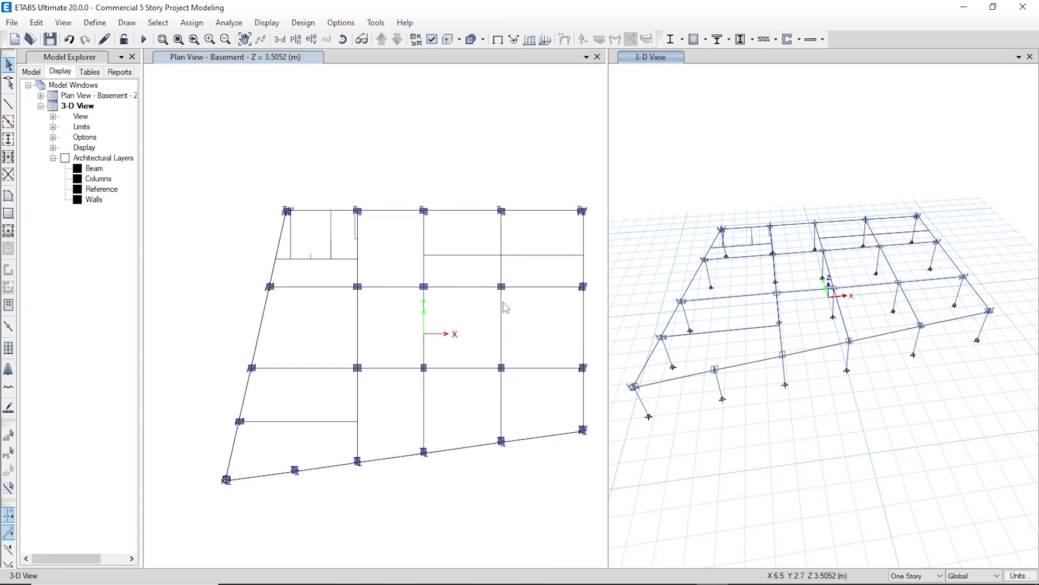
pyautogui.scroll(5, 726, 396)
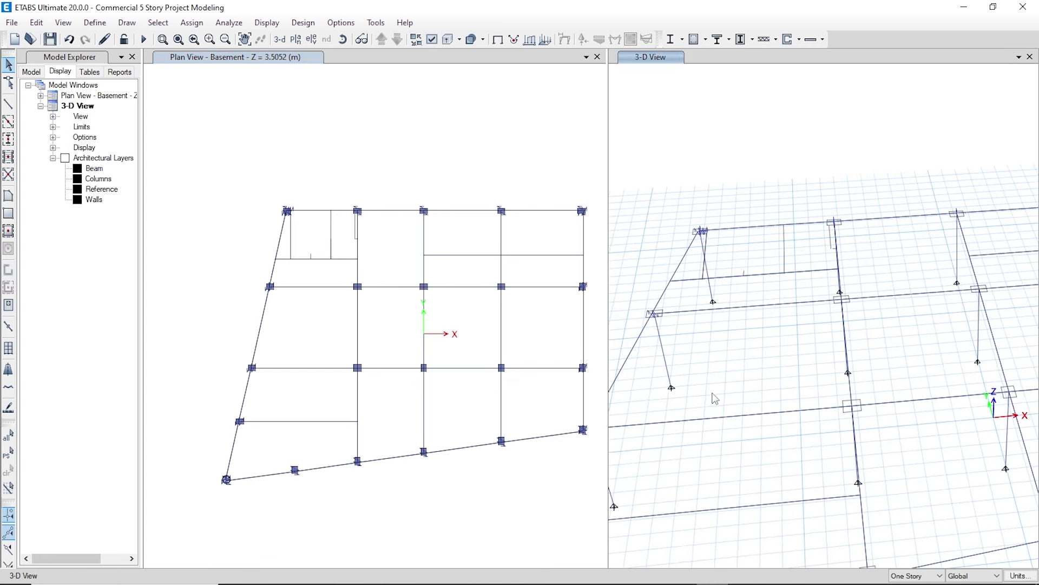
pyautogui.click(399, 298)
# - Rename the wall section property Wall1 to Wall 6" and set its material to M35
pyautogui.click(89, 24)
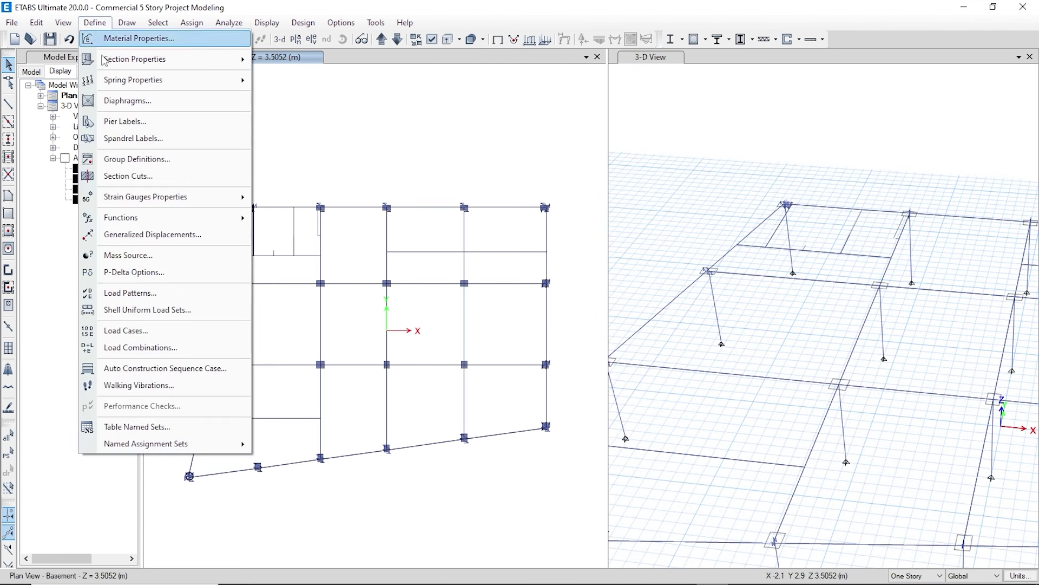
pyautogui.moveTo(194, 60)
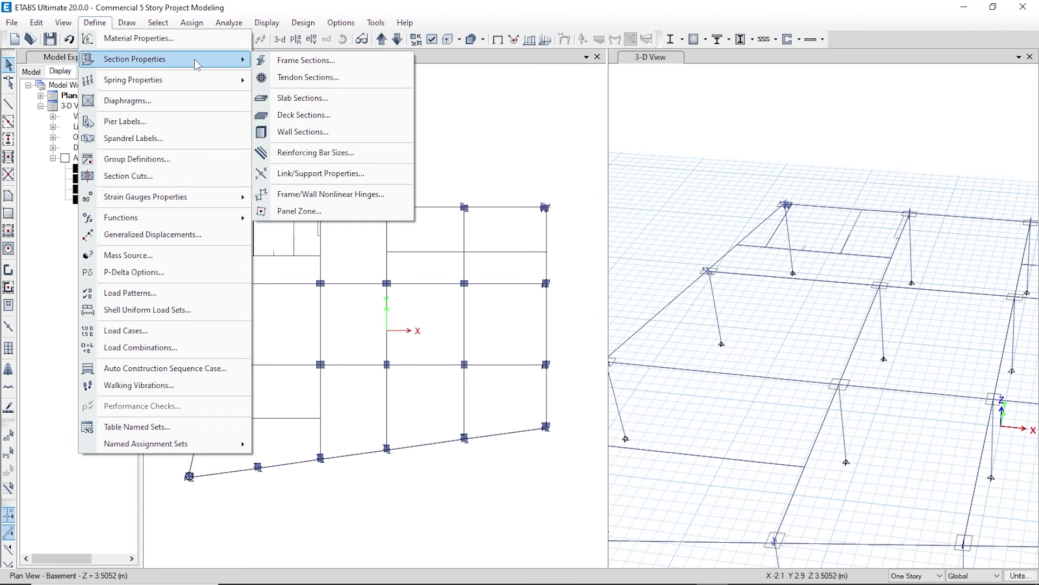
pyautogui.click(311, 132)
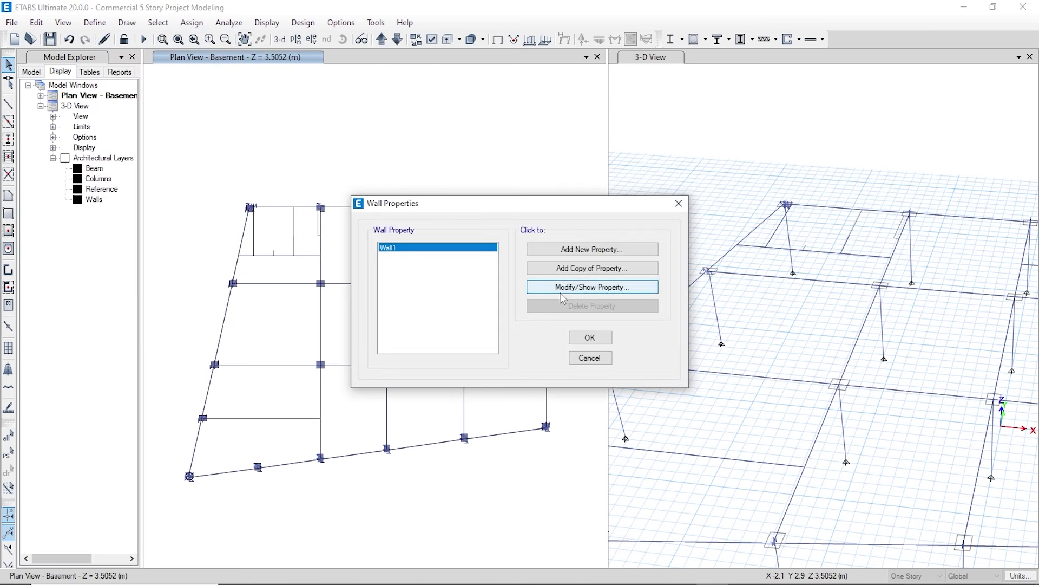
pyautogui.click(591, 287)
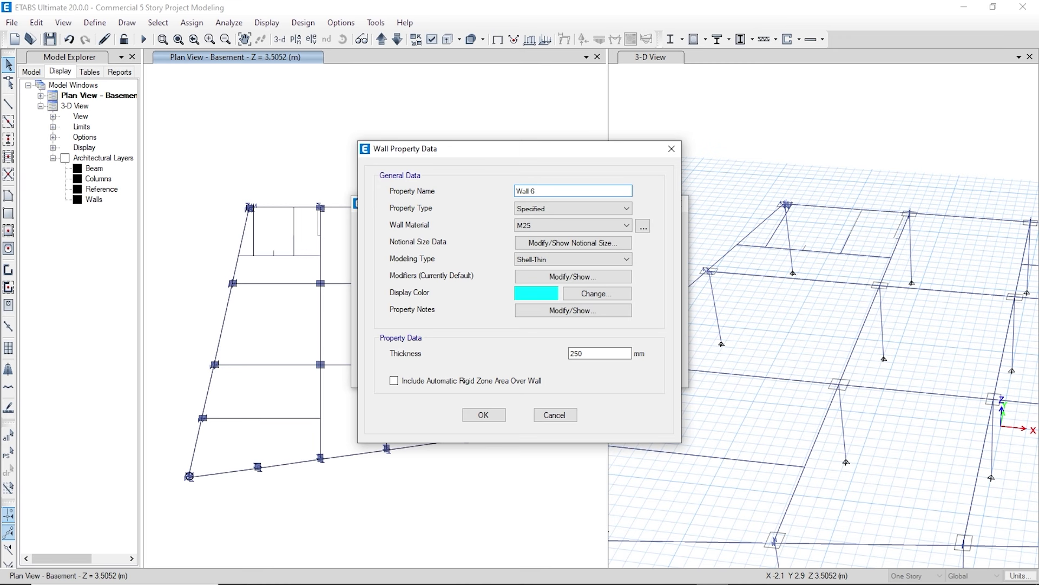
pyautogui.click(552, 226)
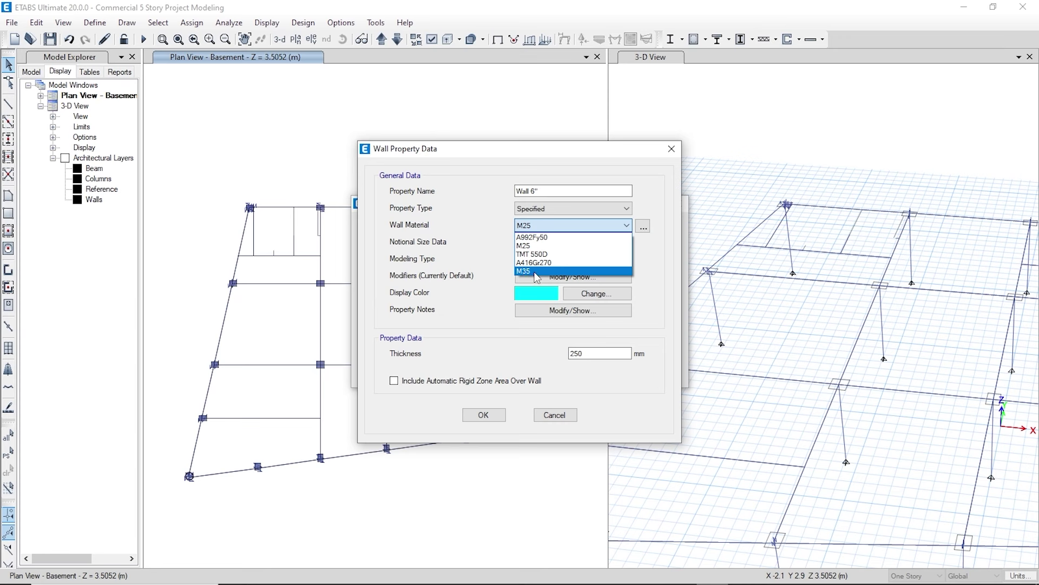
pyautogui.click(518, 270)
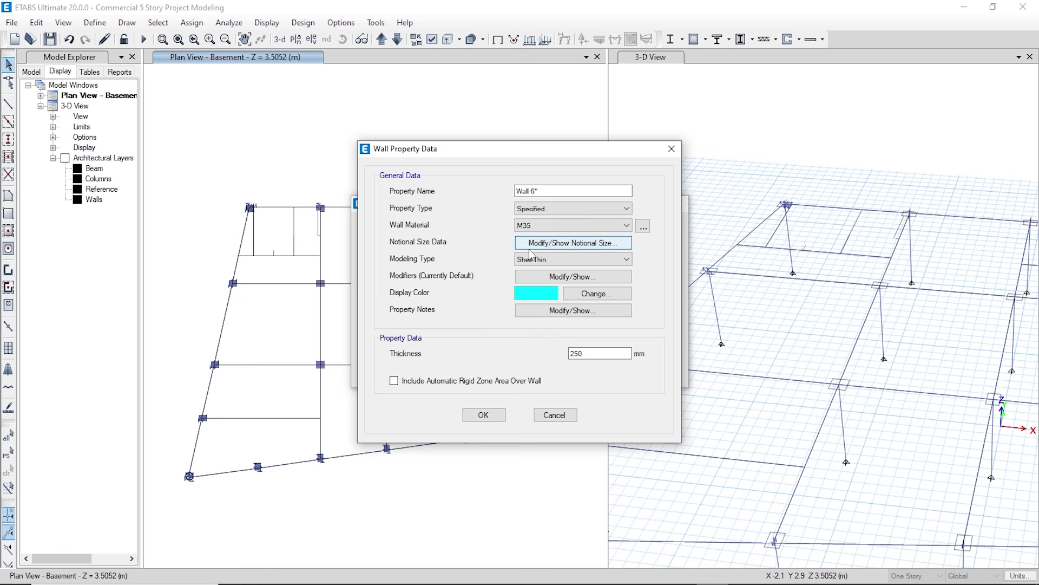
# - Keep the Shell-Thin modeling type for the wall property and set its thickness to 6" (152.4 mm)
pyautogui.click(558, 259)
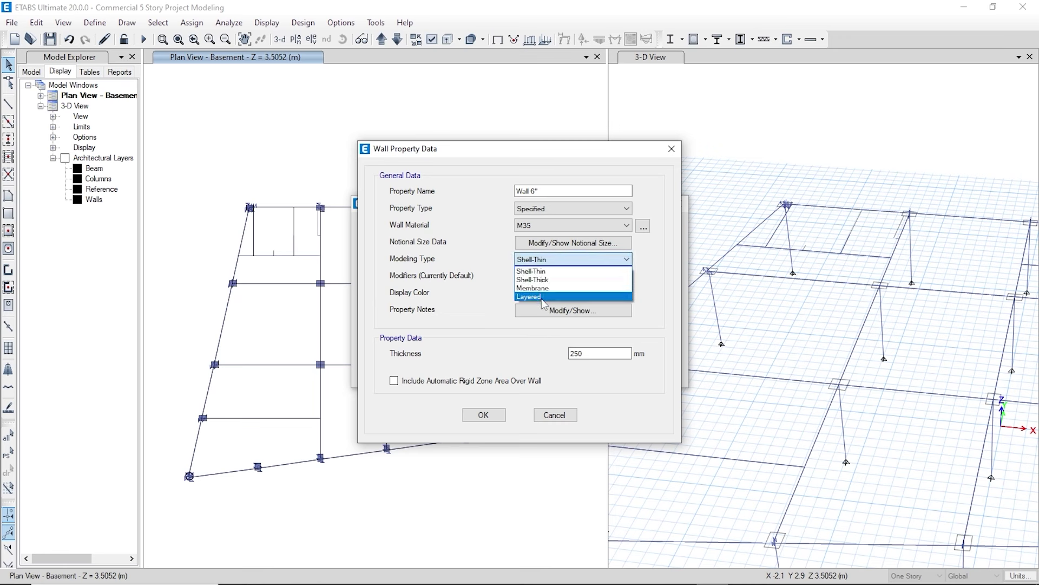
pyautogui.click(534, 270)
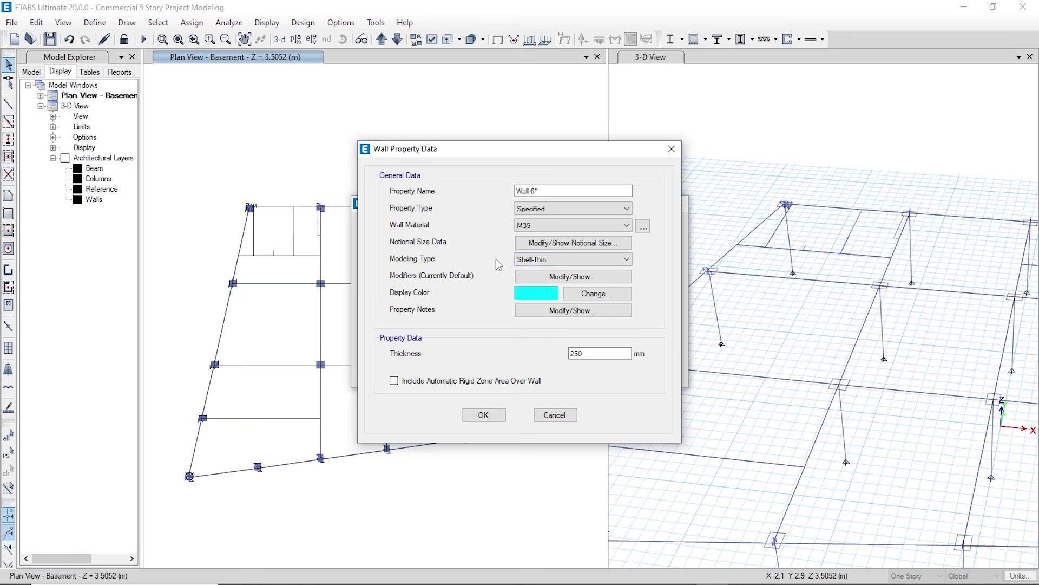
pyautogui.doubleClick(580, 353)
pyautogui.write('6')
pyautogui.click(496, 413)
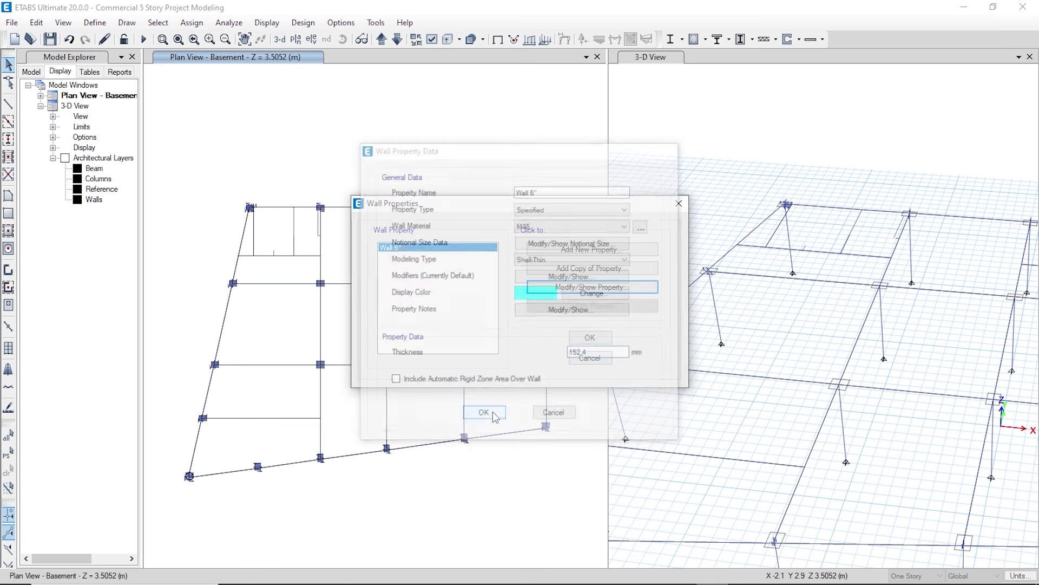
pyautogui.click(589, 337)
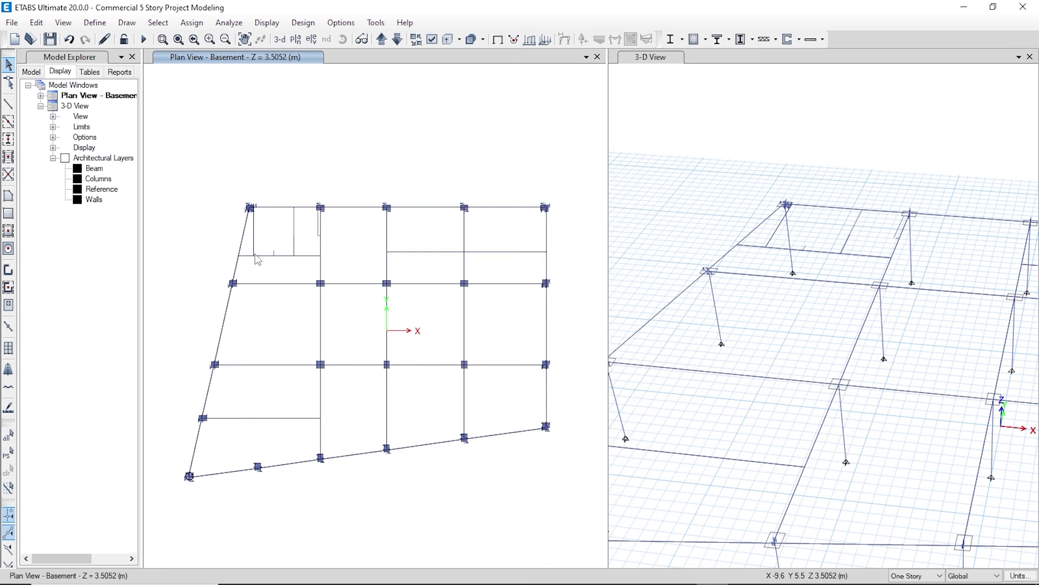
# - Set up wall drawing with Pier as the area type, property Wall 6" and automatic pier/spandrel IDs set to Yes
pyautogui.scroll(3, 282, 242)
pyautogui.scroll(3, 282, 242)
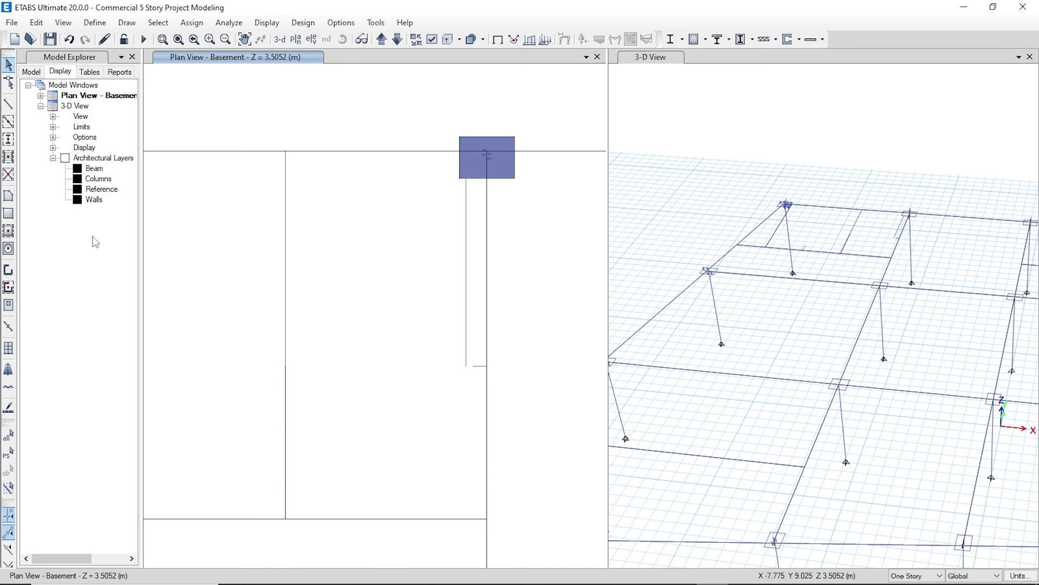
pyautogui.click(8, 269)
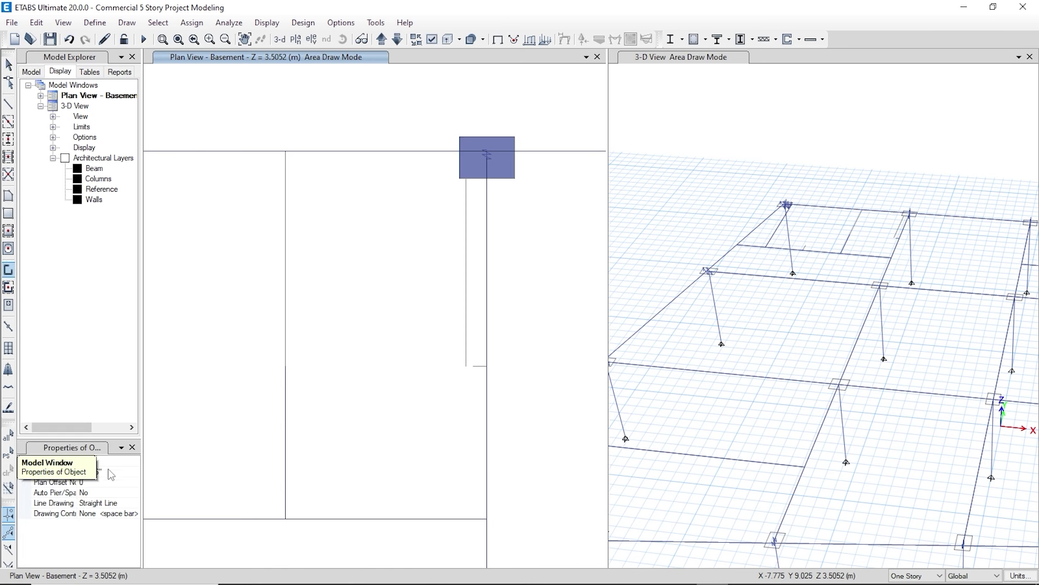
pyautogui.click(107, 469)
pyautogui.click(133, 473)
pyautogui.click(79, 498)
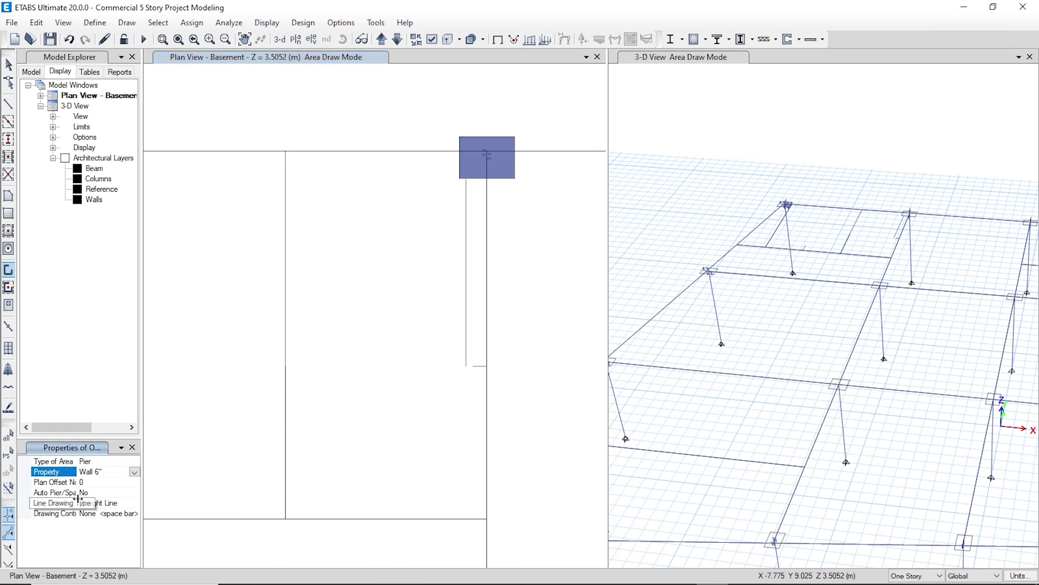
pyautogui.click(99, 492)
pyautogui.click(134, 492)
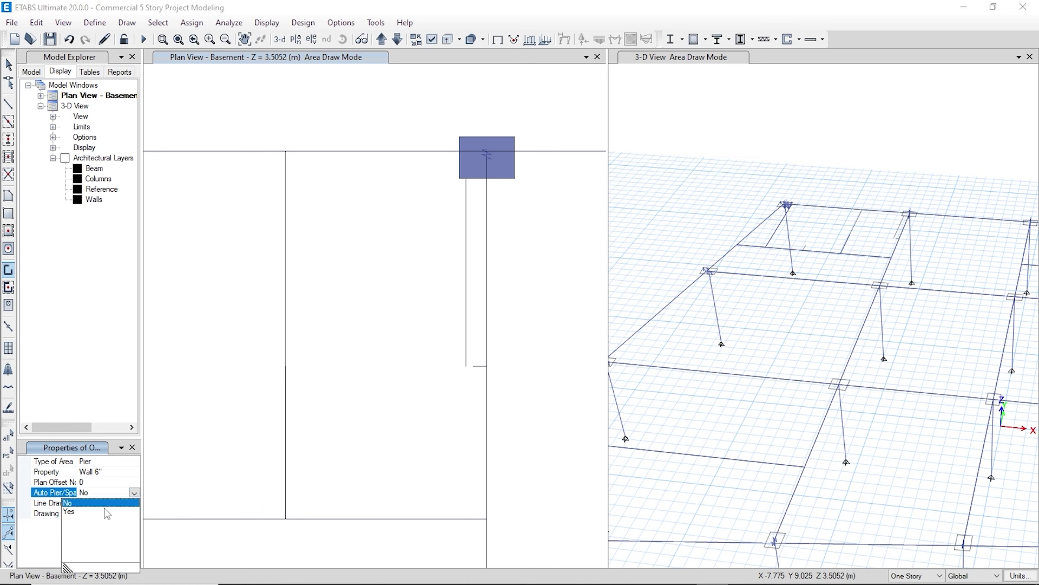
pyautogui.click(106, 512)
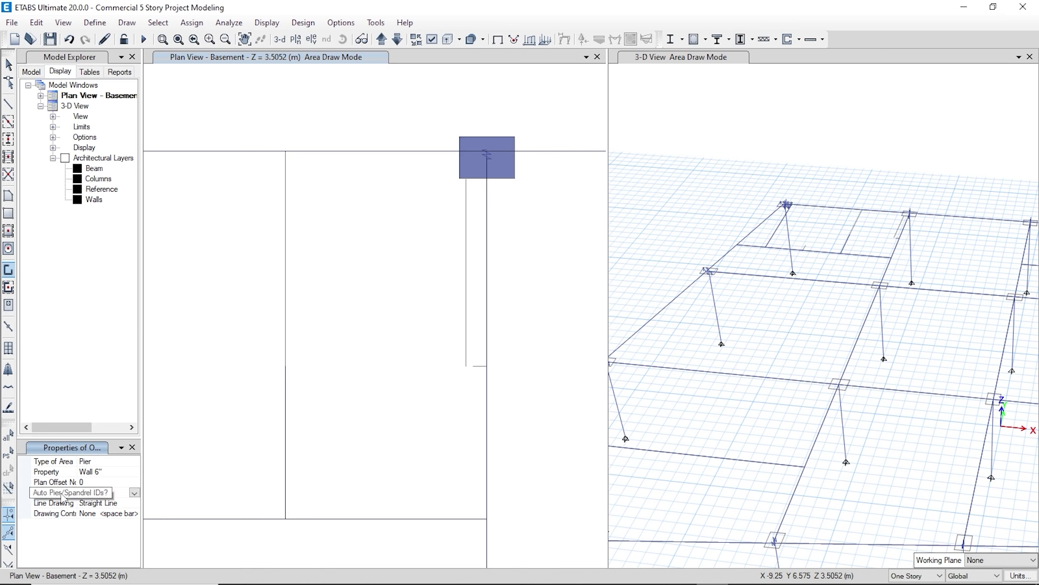
pyautogui.click(102, 492)
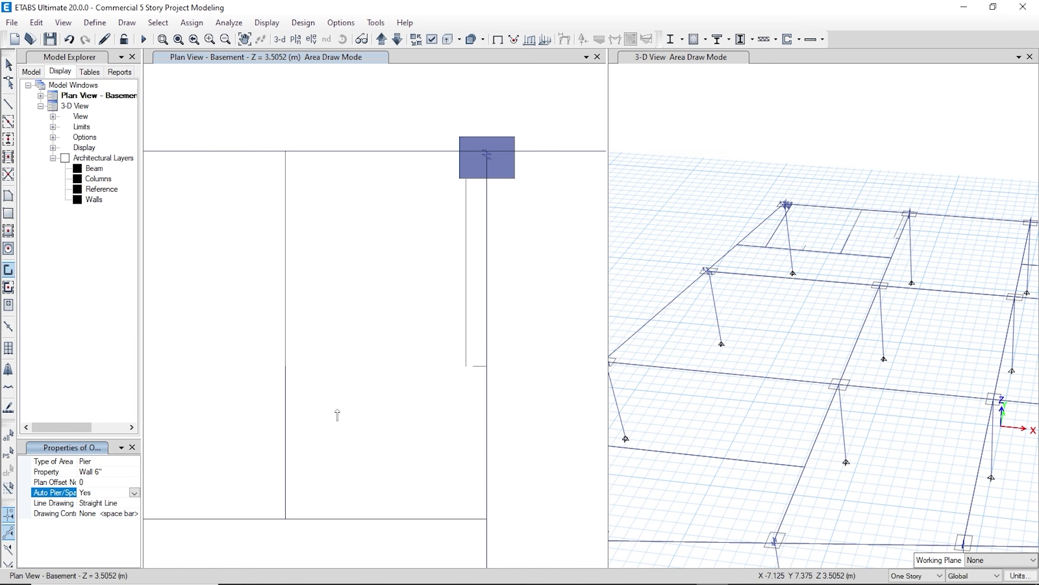
# - Draw a 2.3622 m long pier wall from the upper edge beam along the middle partition line of the upper corner bay
pyautogui.click(286, 153)
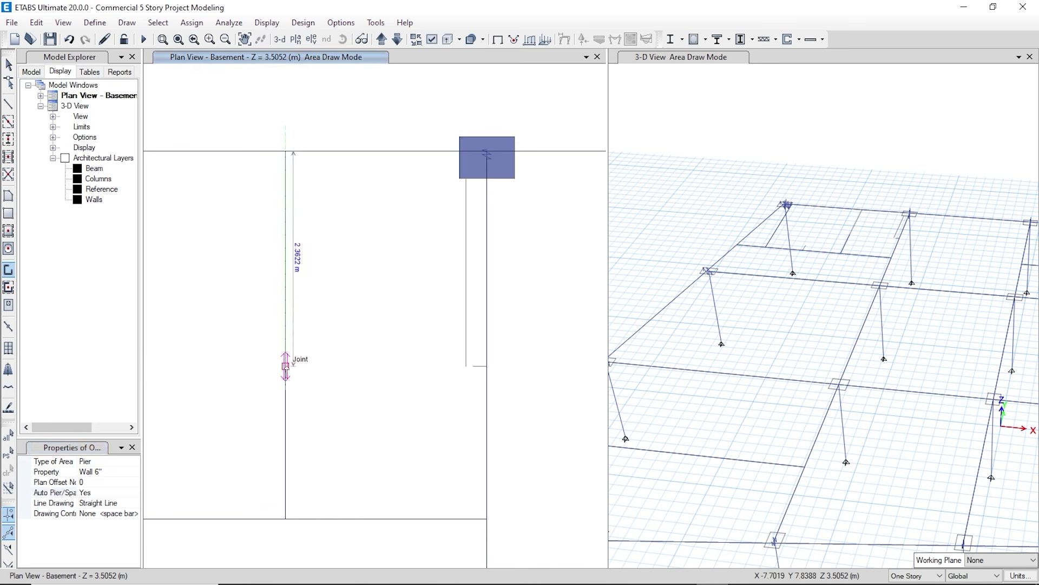
pyautogui.doubleClick(286, 366)
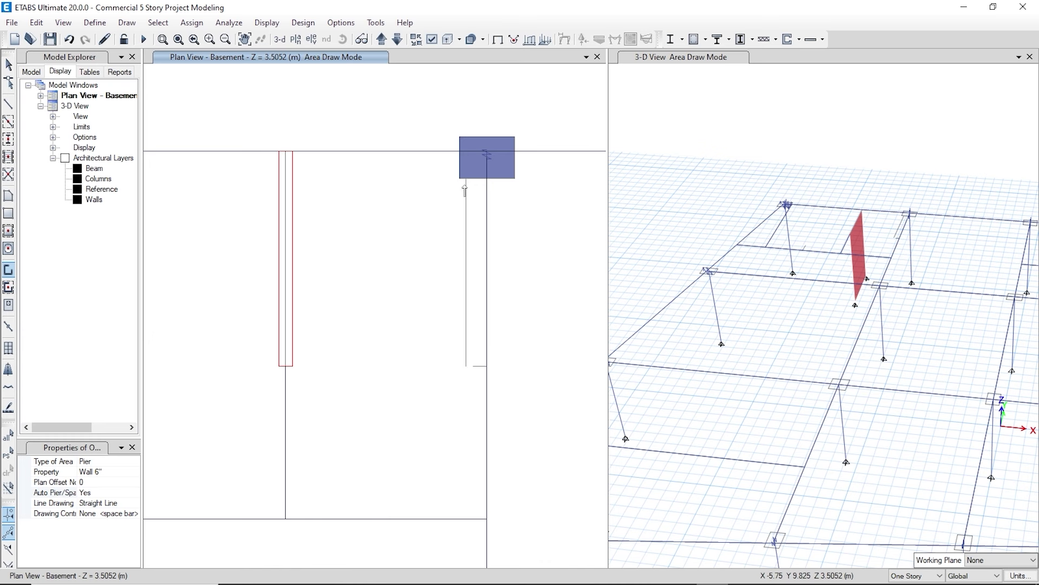
# - Turn on Intelligent Snaps in the snap options
pyautogui.click(126, 22)
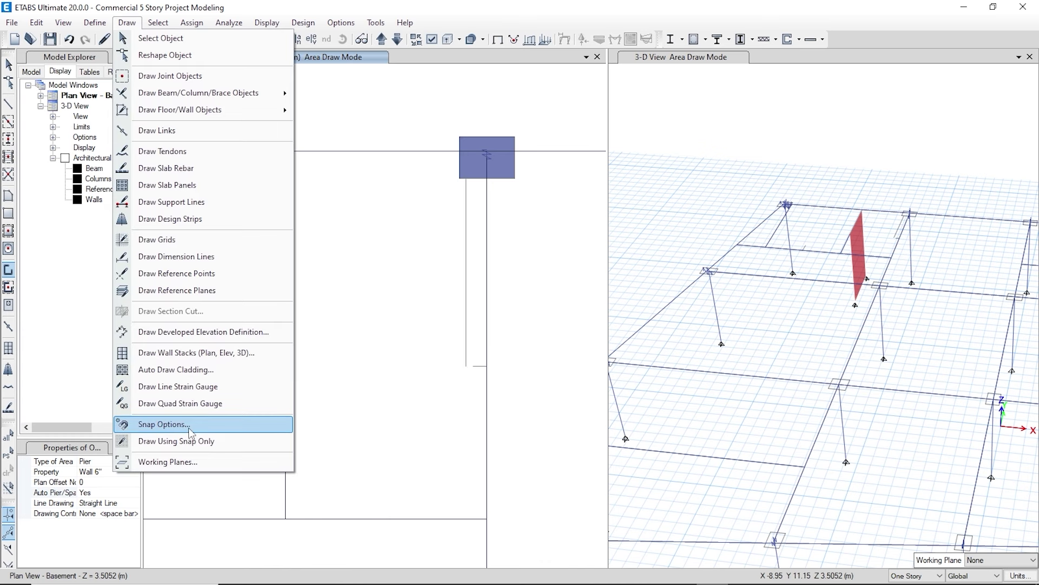
pyautogui.click(162, 424)
pyautogui.click(681, 229)
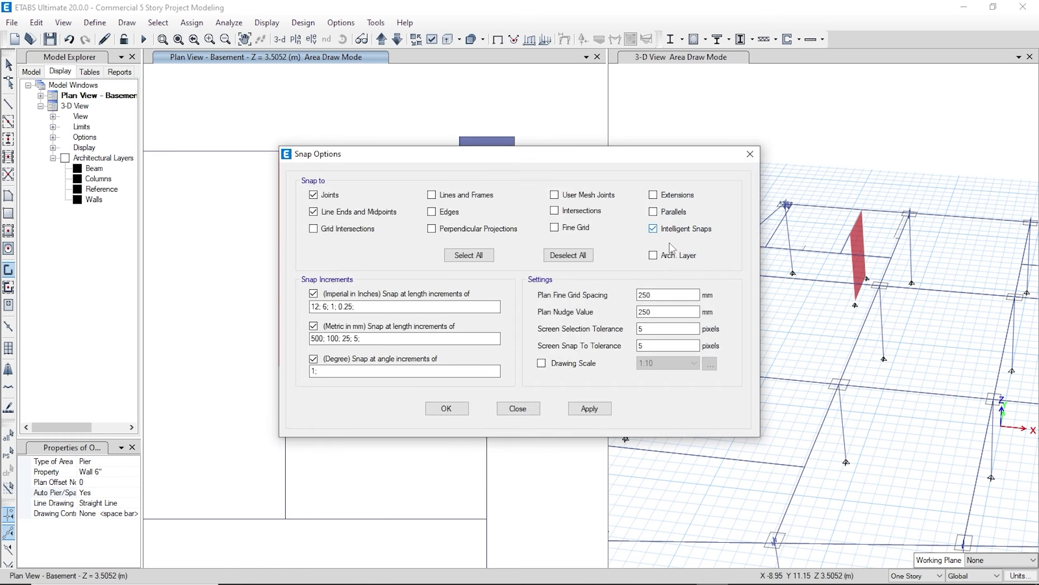
pyautogui.click(443, 409)
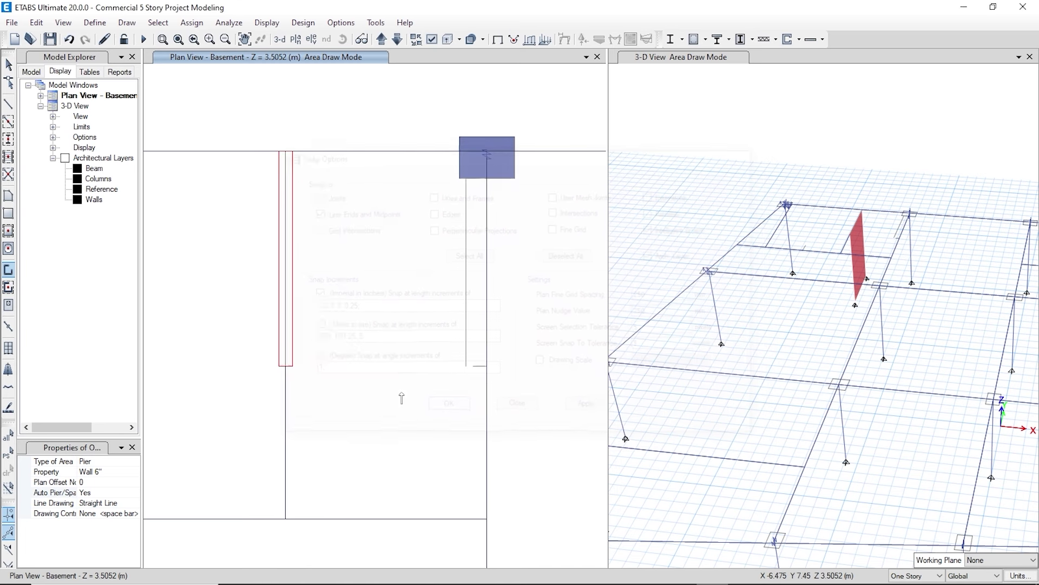
# - Draw a second Wall 6" pier wall along the reference line beside the column, ending at the column's lower face, and leave wall drawing
pyautogui.click(465, 366)
pyautogui.click(466, 179)
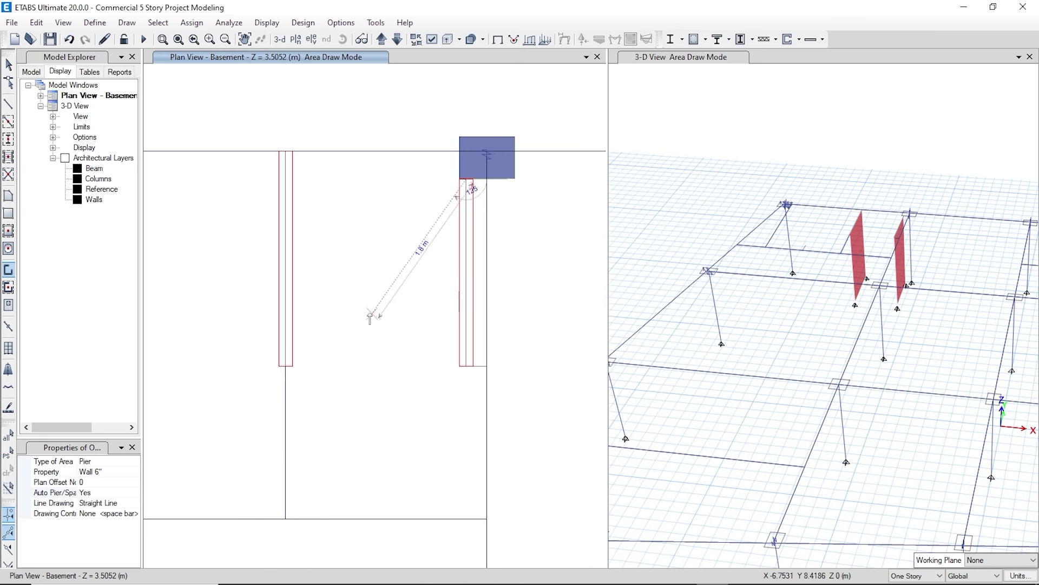
pyautogui.press('Escape')
pyautogui.press('Escape')
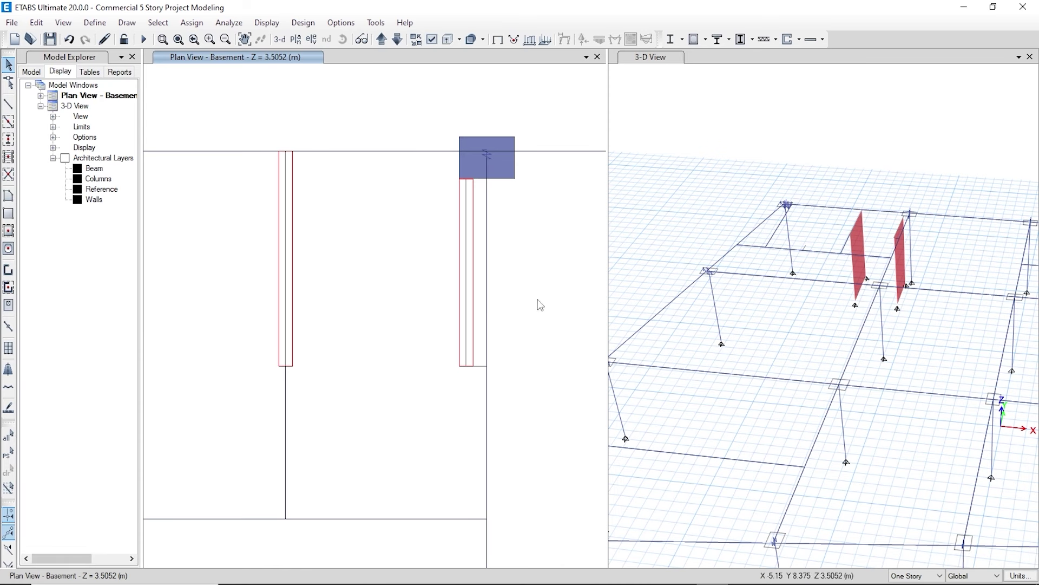
# - Show the Base level (Z = 0) in plan and select all of its joints
pyautogui.keyDown('shift'); pyautogui.moveTo(852, 343); pyautogui.dragTo(769, 414, button='middle'); pyautogui.keyUp('shift')
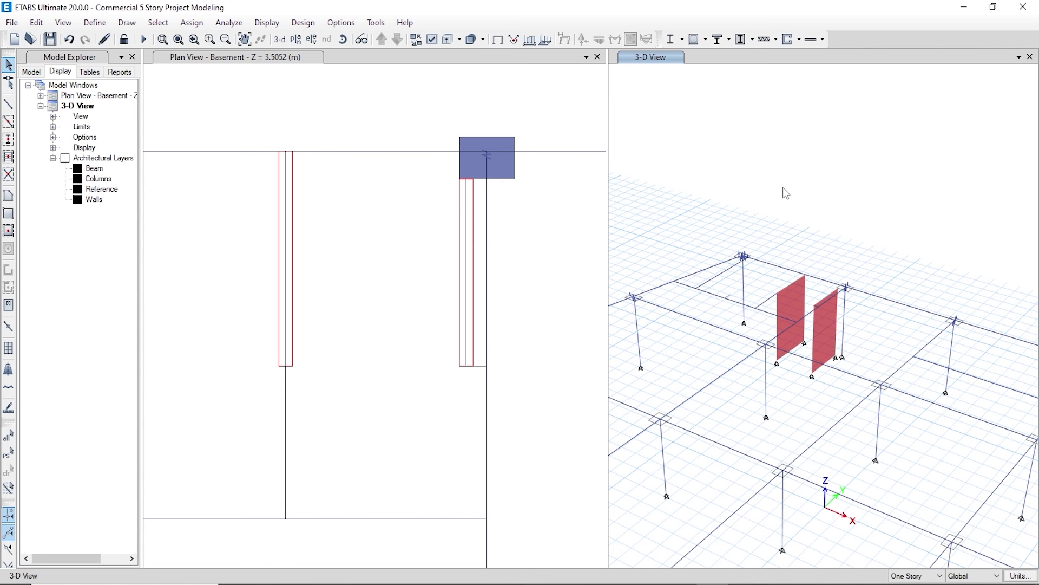
pyautogui.scroll(-3, 440, 258)
pyautogui.moveTo(551, 322); pyautogui.dragTo(398, 258, button='middle')
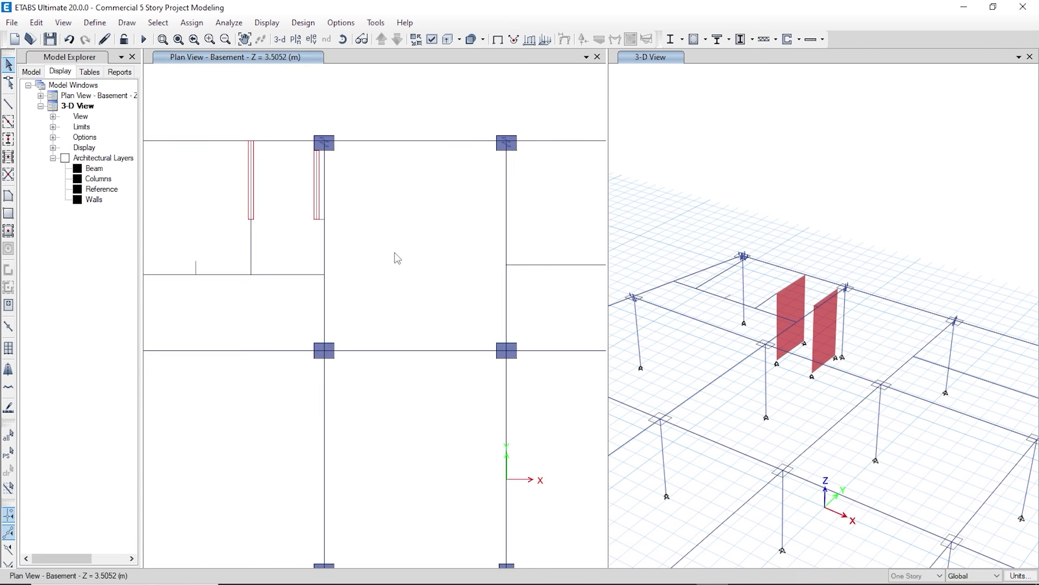
pyautogui.scroll(-4, 398, 252)
pyautogui.scroll(-3, 666, 458)
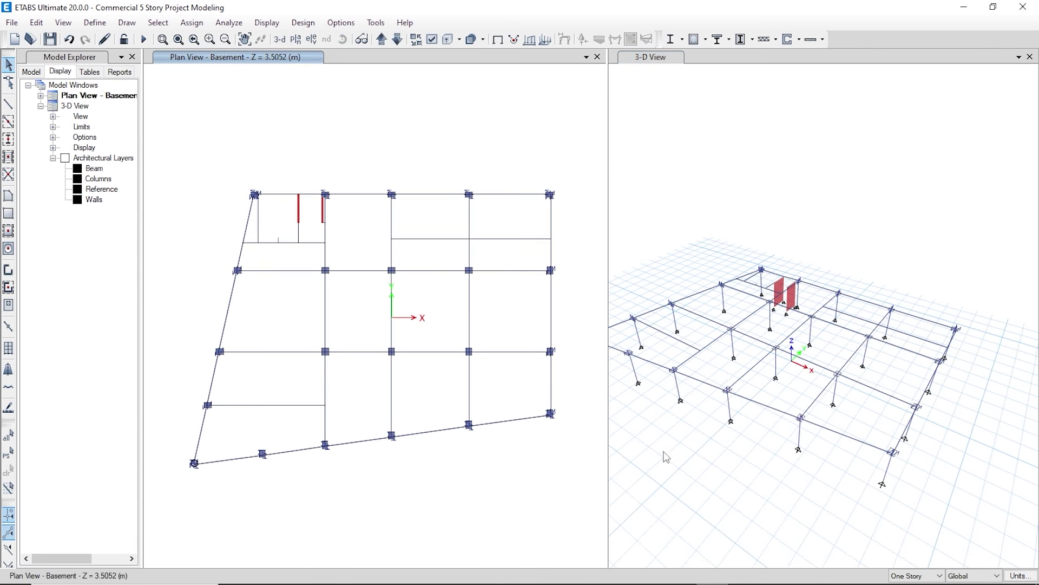
pyautogui.keyDown('shift'); pyautogui.moveTo(666, 458); pyautogui.dragTo(420, 385, button='middle'); pyautogui.keyUp('shift')
pyautogui.moveTo(303, 107); pyautogui.dragTo(297, 106, button='middle')
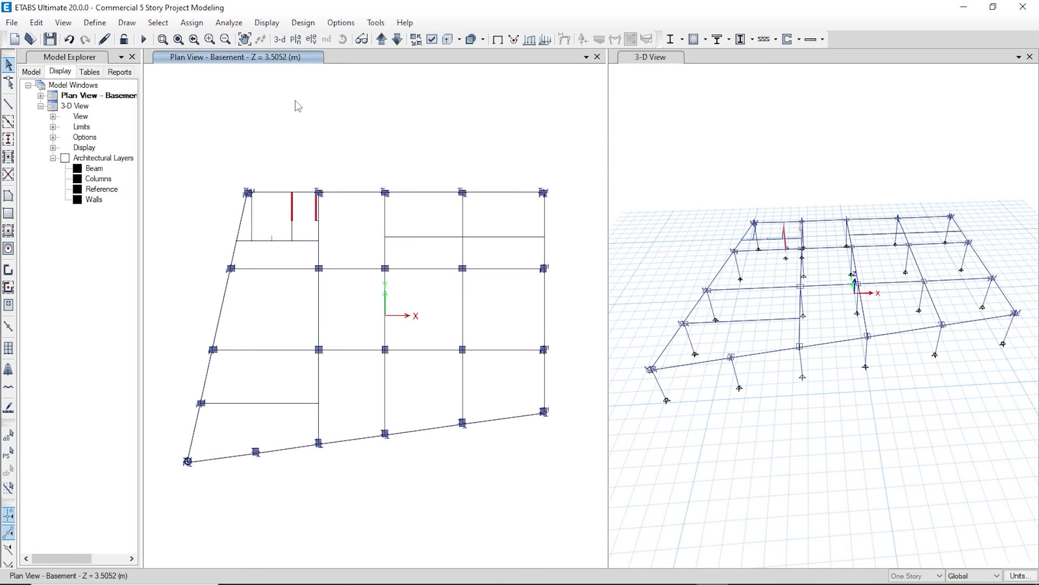
pyautogui.click(397, 39)
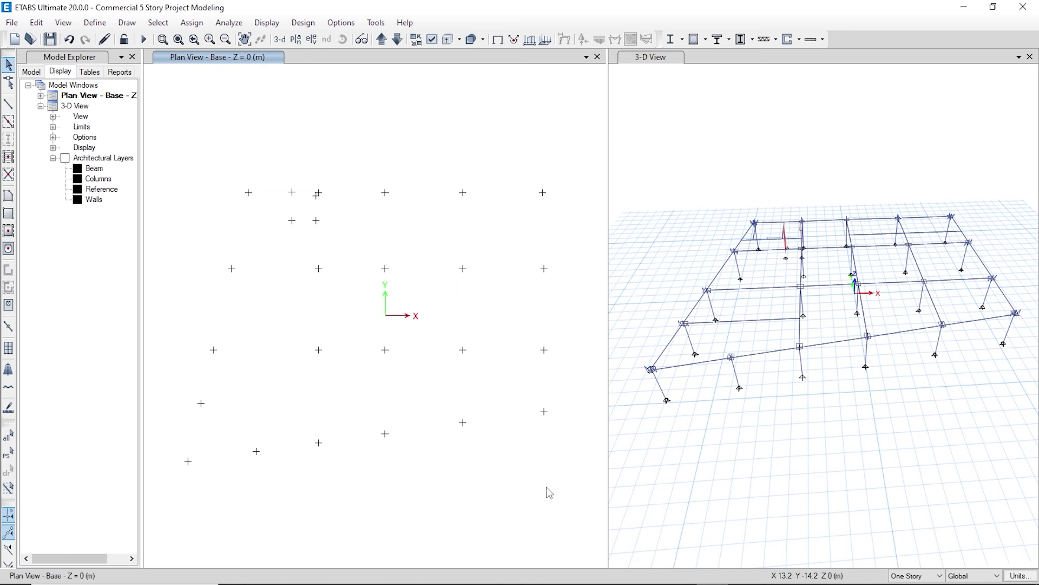
pyautogui.moveTo(588, 516); pyautogui.dragTo(164, 153)
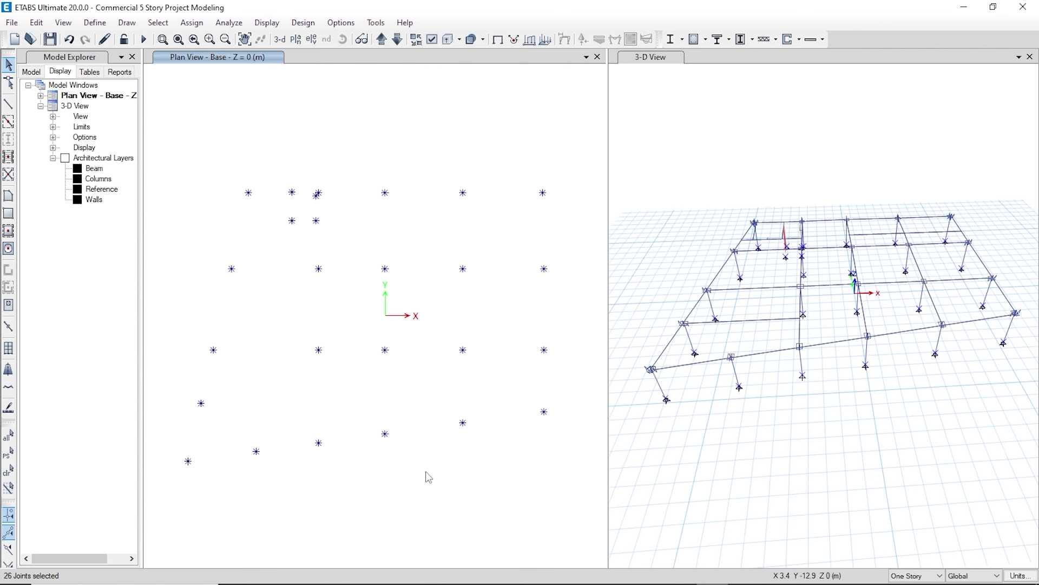
pyautogui.moveTo(426, 471); pyautogui.dragTo(427, 471, button='middle')
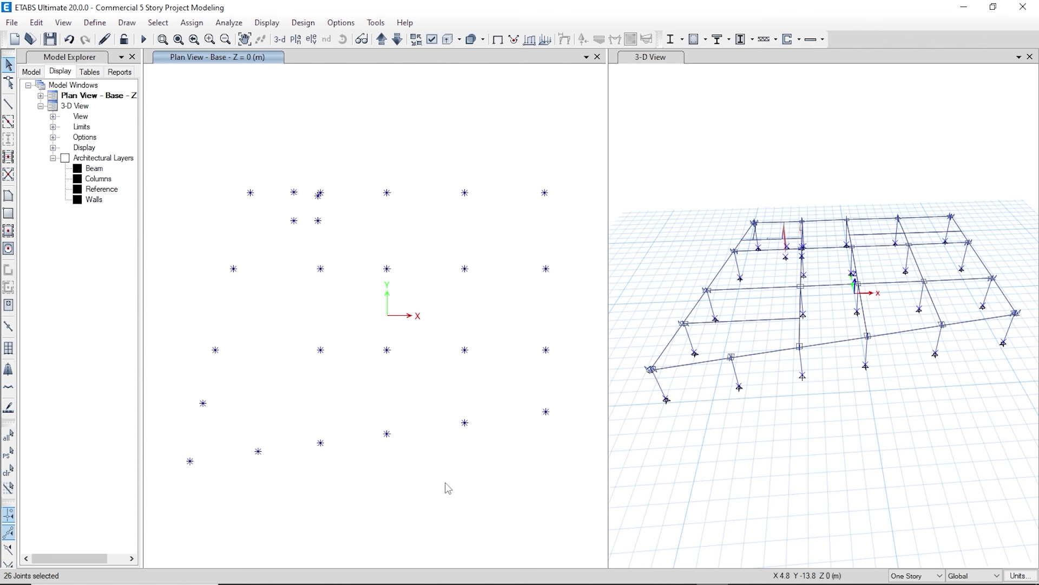
# - Start a restraints assignment for the selected base joints
pyautogui.click(192, 23)
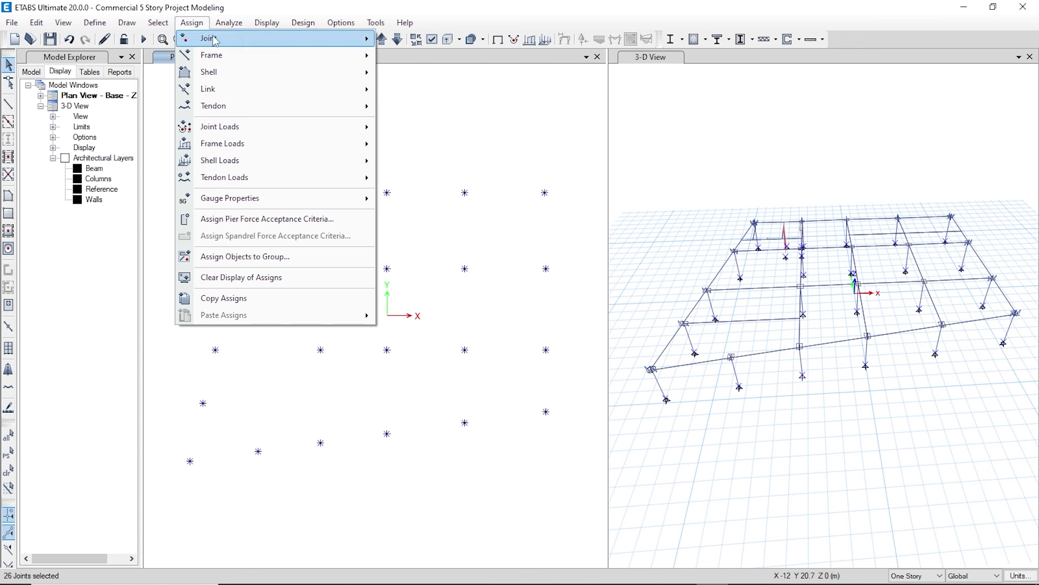
pyautogui.moveTo(228, 41)
pyautogui.click(420, 40)
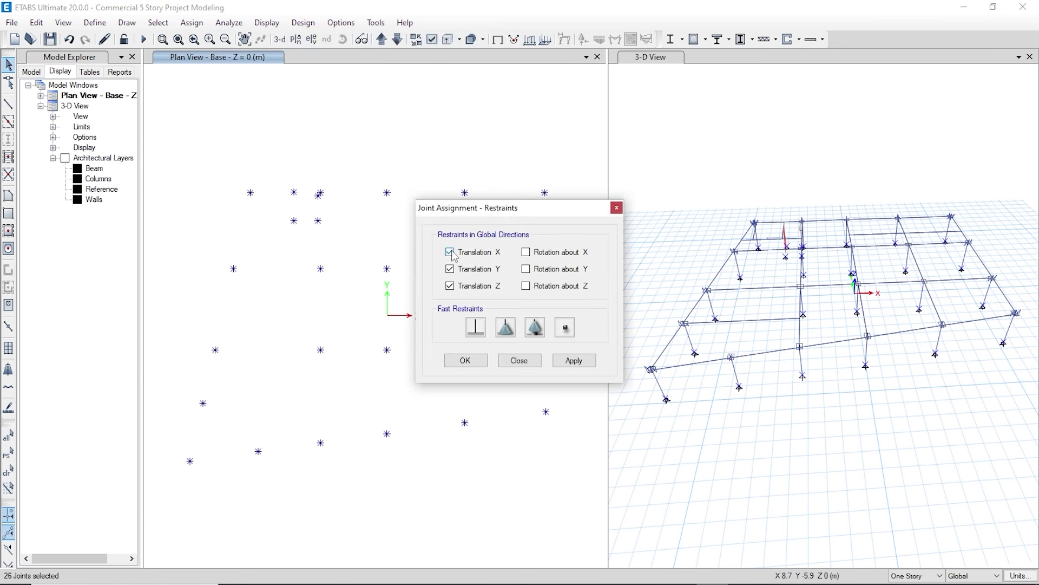
# - Try switching individual translation and rotation restraints on and off for the selected base joints
pyautogui.click(450, 286)
pyautogui.click(450, 252)
pyautogui.click(450, 269)
pyautogui.click(450, 285)
pyautogui.click(526, 252)
pyautogui.click(526, 269)
pyautogui.click(525, 285)
pyautogui.click(526, 285)
pyautogui.click(449, 268)
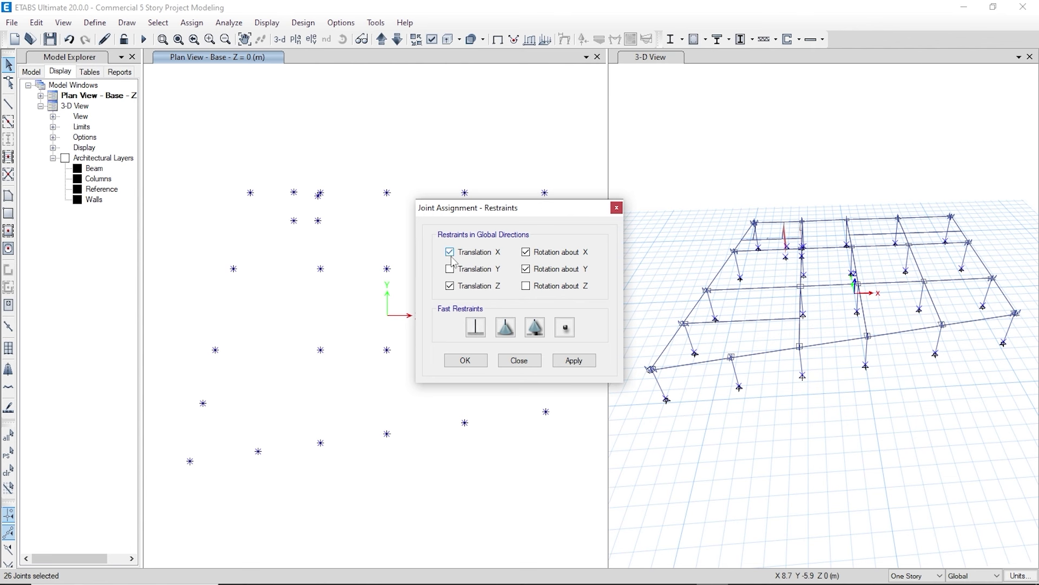
# - Assign fixed supports to the selected base joints, restraining all translations and rotations
pyautogui.click(476, 328)
pyautogui.click(574, 360)
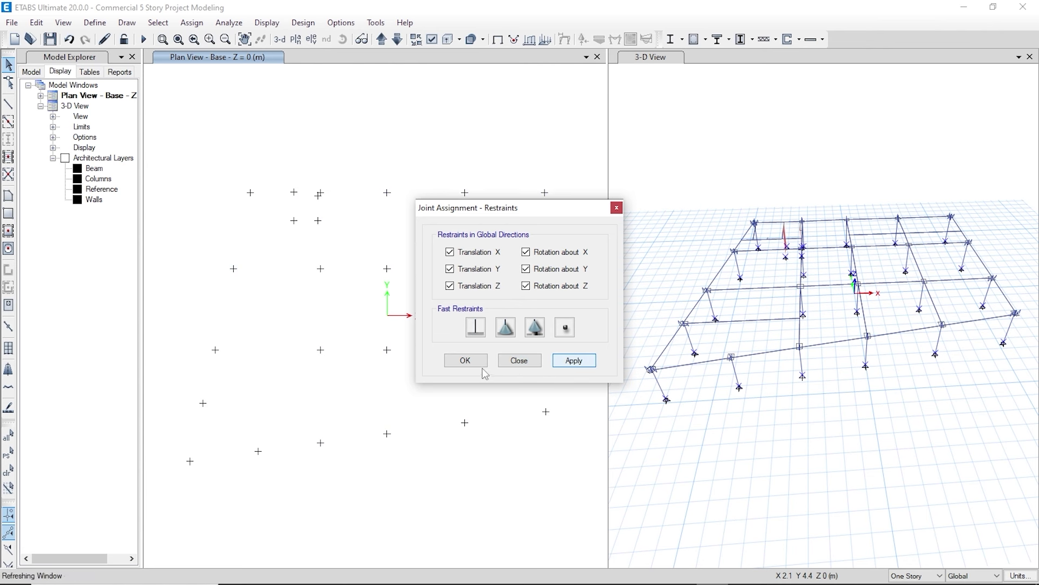
pyautogui.click(473, 365)
# - Bring the plan view back up to the Basement level (Z = 3.5052 m)
pyautogui.click(748, 485)
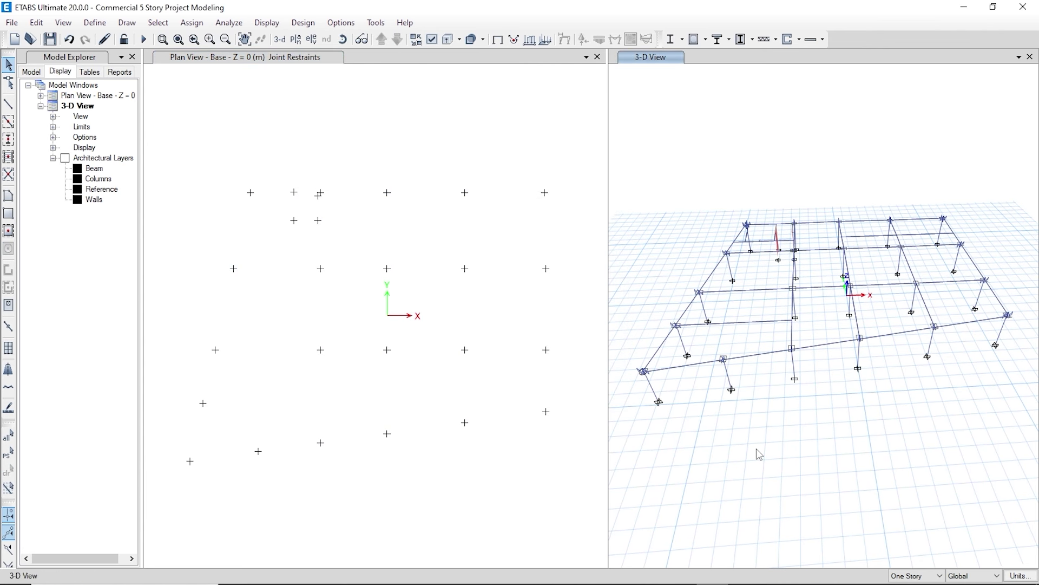
pyautogui.click(374, 113)
pyautogui.click(382, 39)
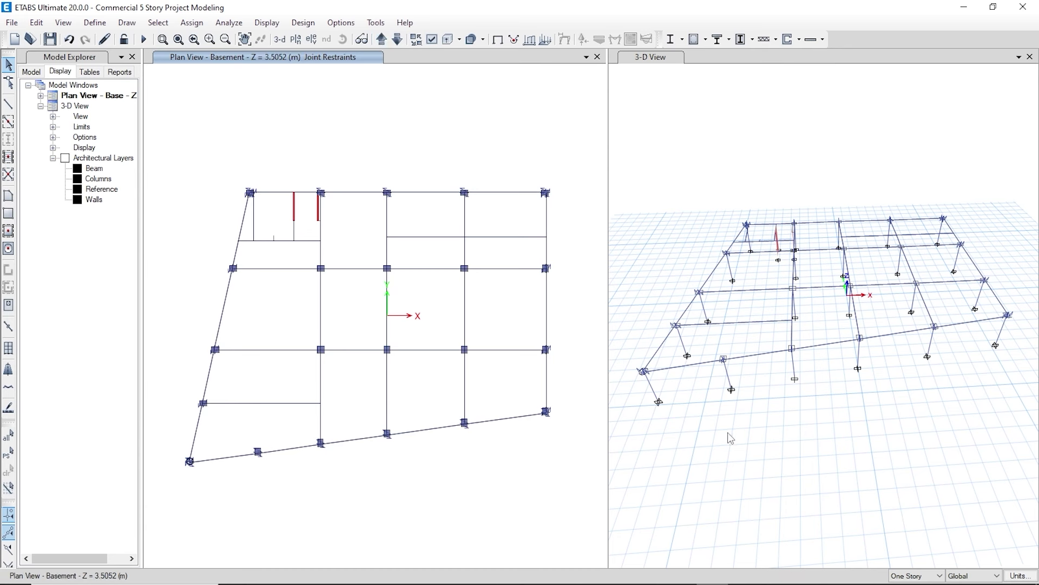
# - Run the analysis to check the deformed shape in 3-D, and unlock the model, deleting the results
pyautogui.click(763, 437)
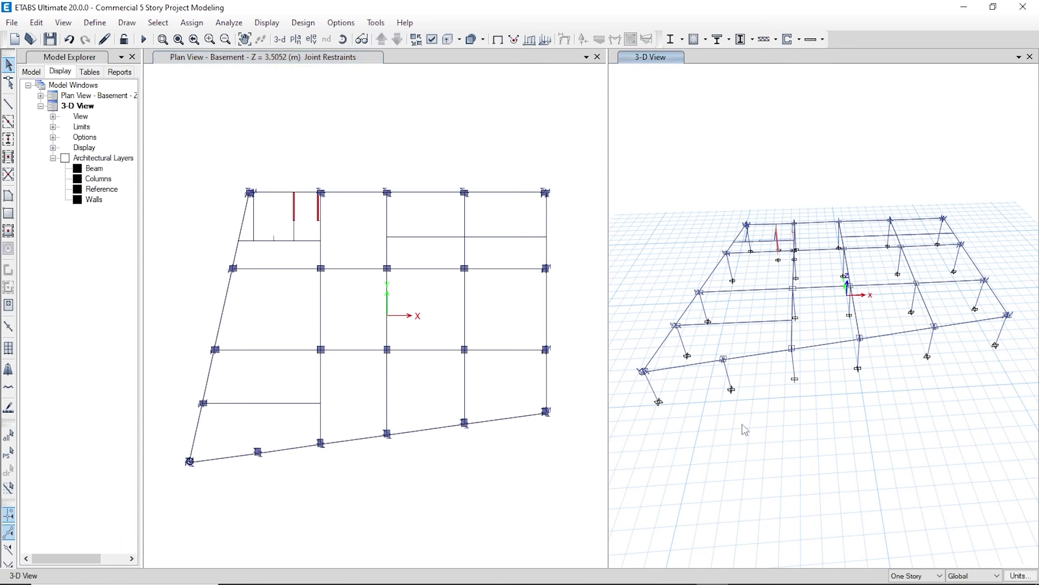
pyautogui.click(143, 39)
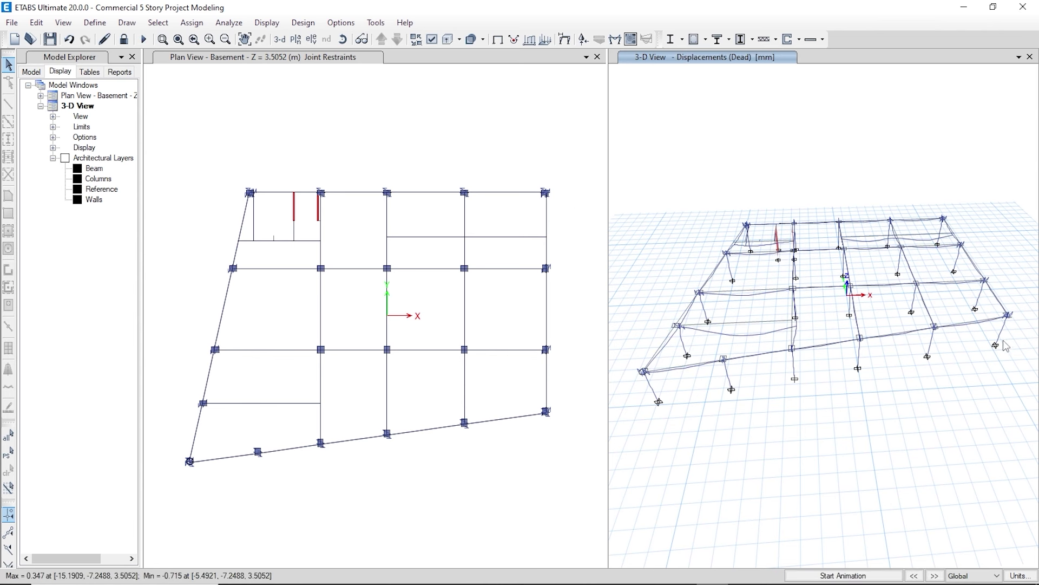
pyautogui.moveTo(643, 372)
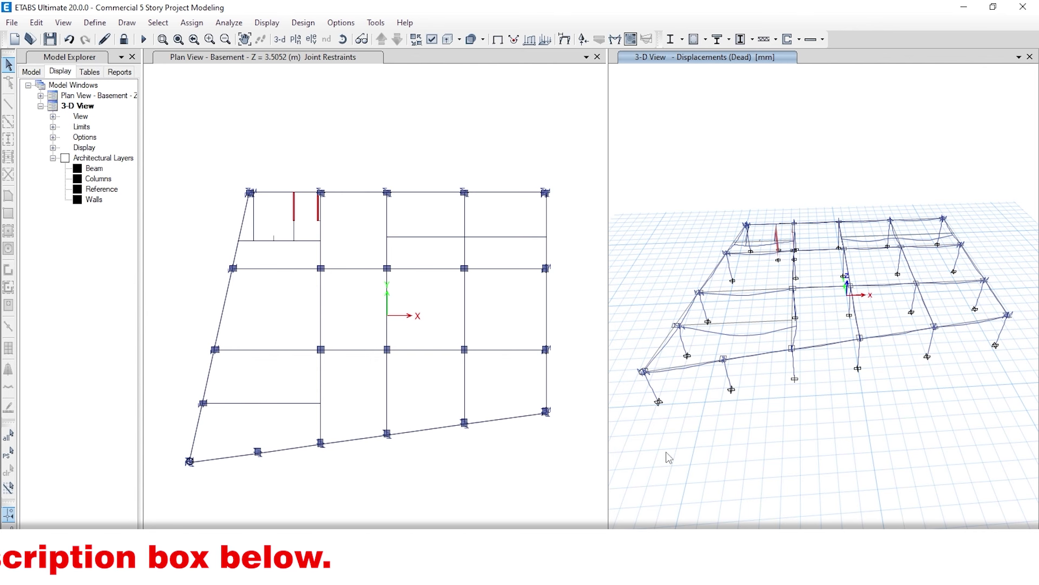
pyautogui.click(124, 39)
pyautogui.click(531, 341)
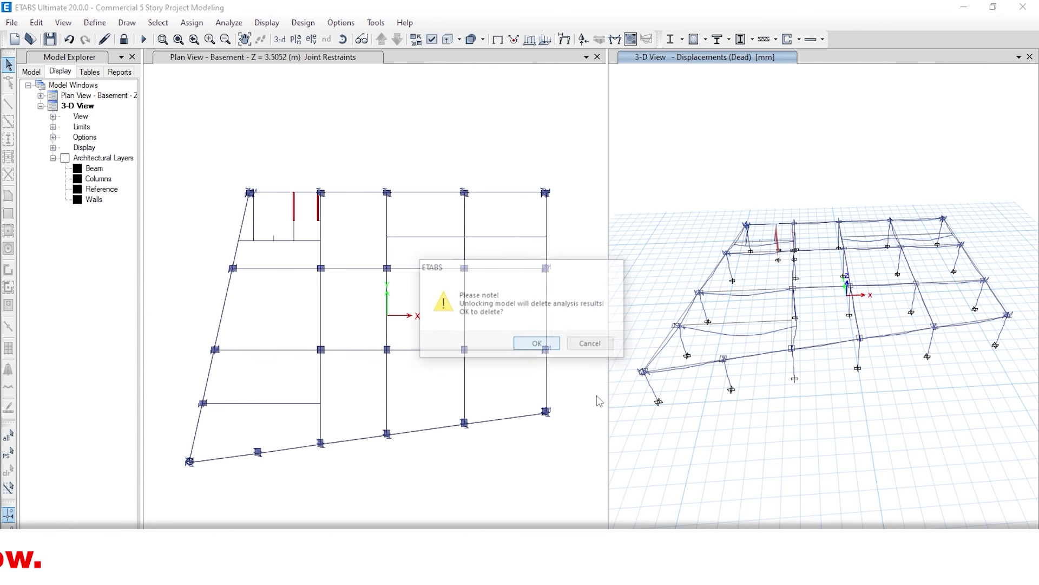
# - Widen the plan view and set up wall drawing with Pier, property Wall 6", plan offset 76.2 and automatic pier/spandrel IDs set to Yes
pyautogui.moveTo(607, 221); pyautogui.dragTo(775, 231)
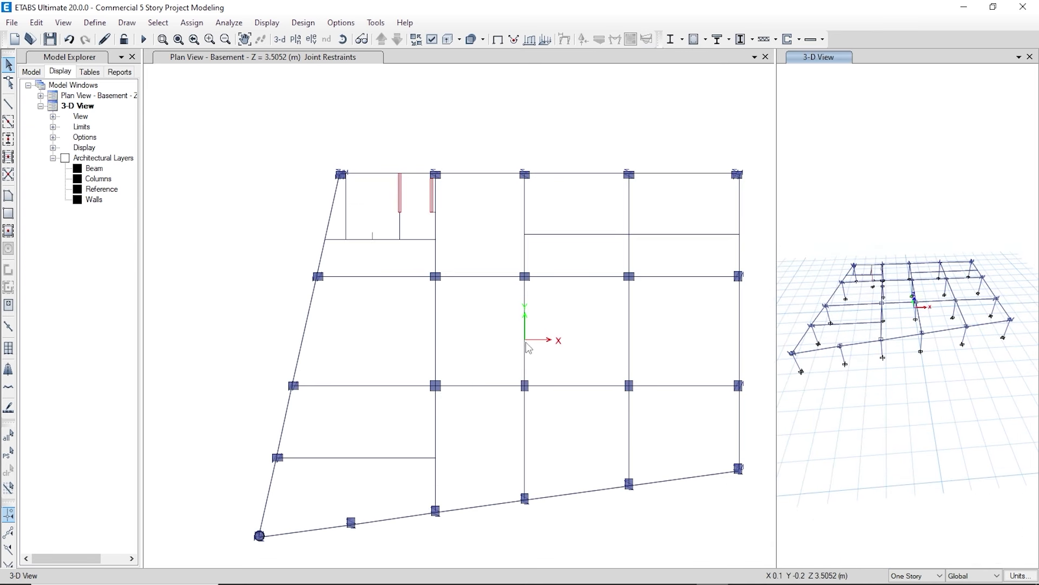
pyautogui.click(531, 304)
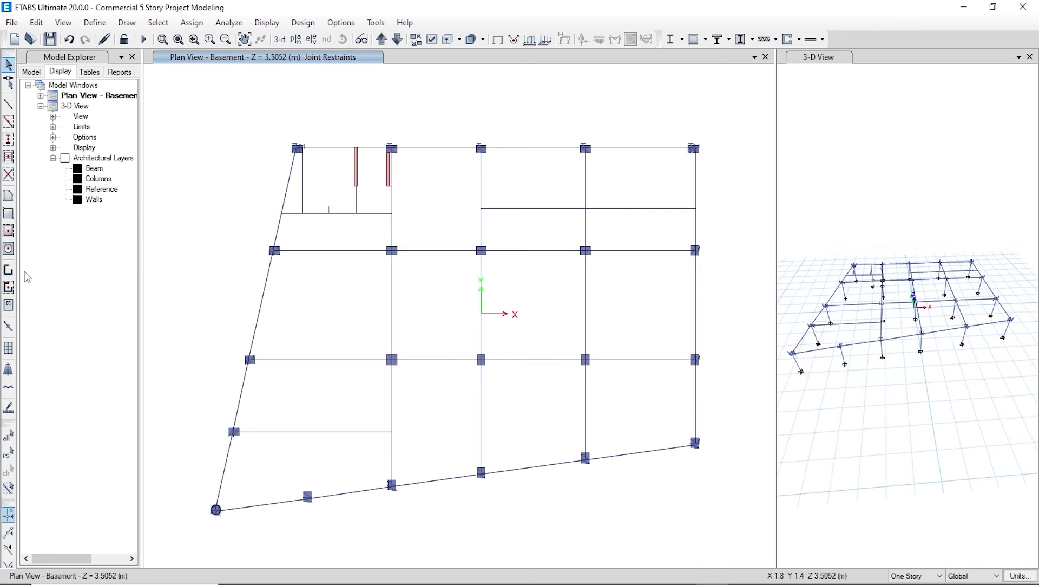
pyautogui.click(9, 270)
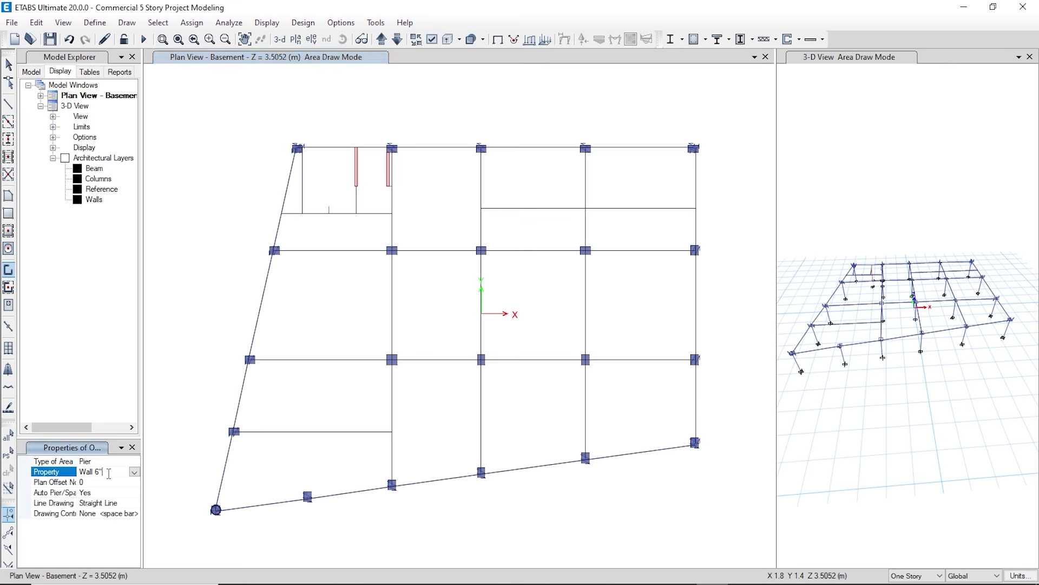
pyautogui.click(101, 492)
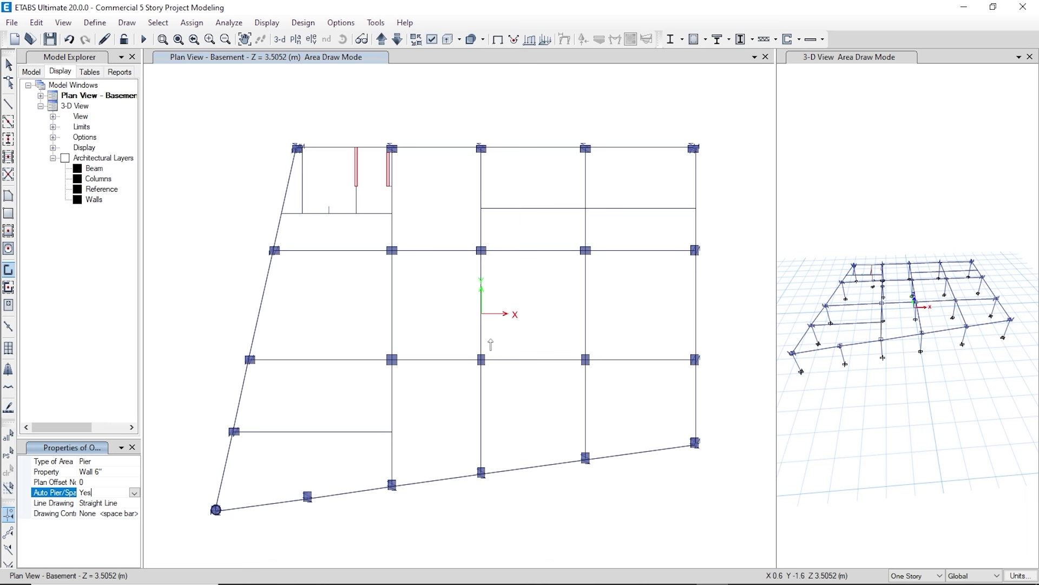
pyautogui.scroll(3, 732, 165)
pyautogui.scroll(3, 666, 132)
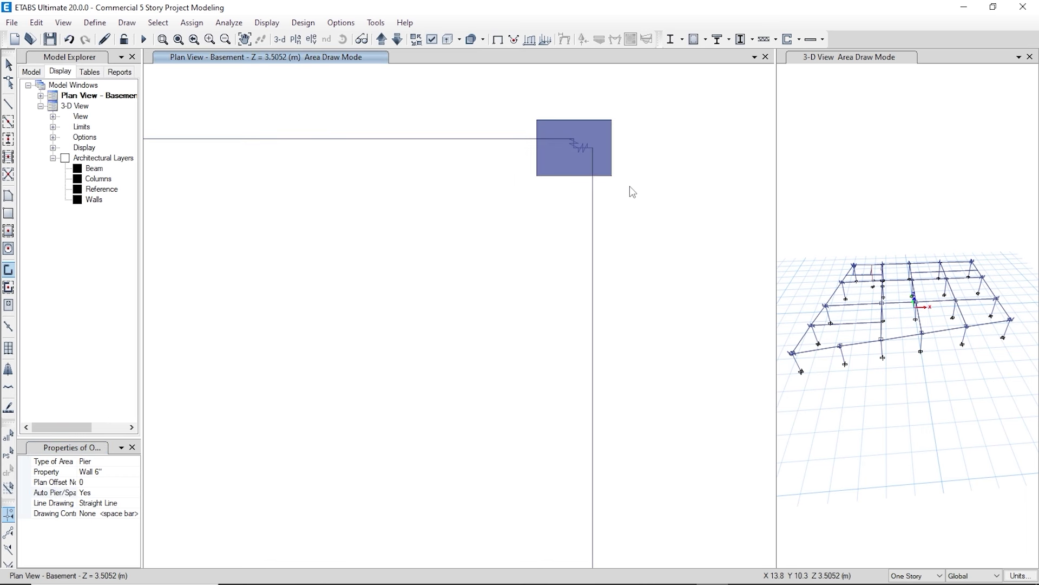
pyautogui.moveTo(655, 231); pyautogui.dragTo(594, 219, button='middle')
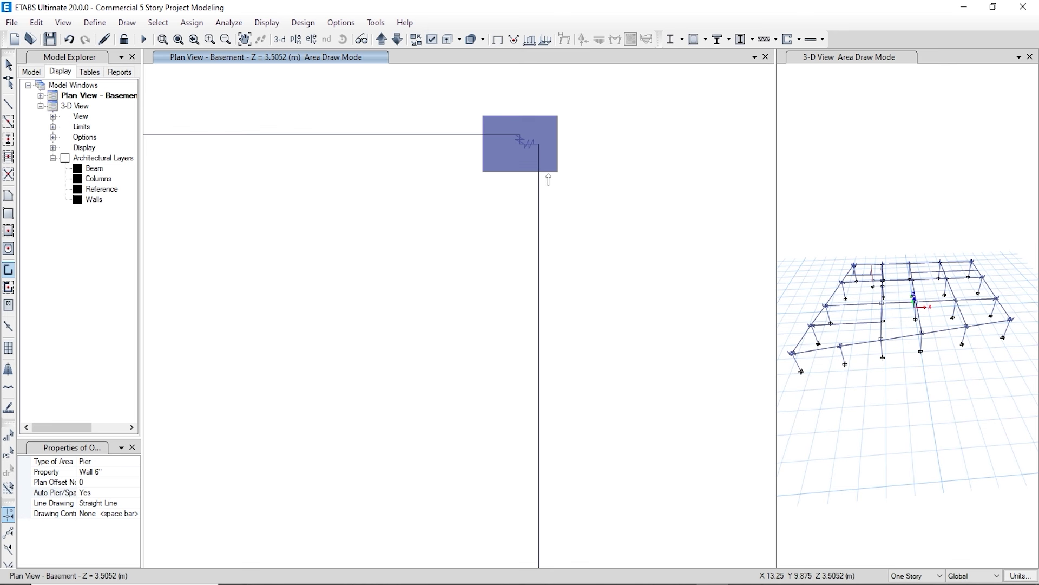
pyautogui.click(95, 481)
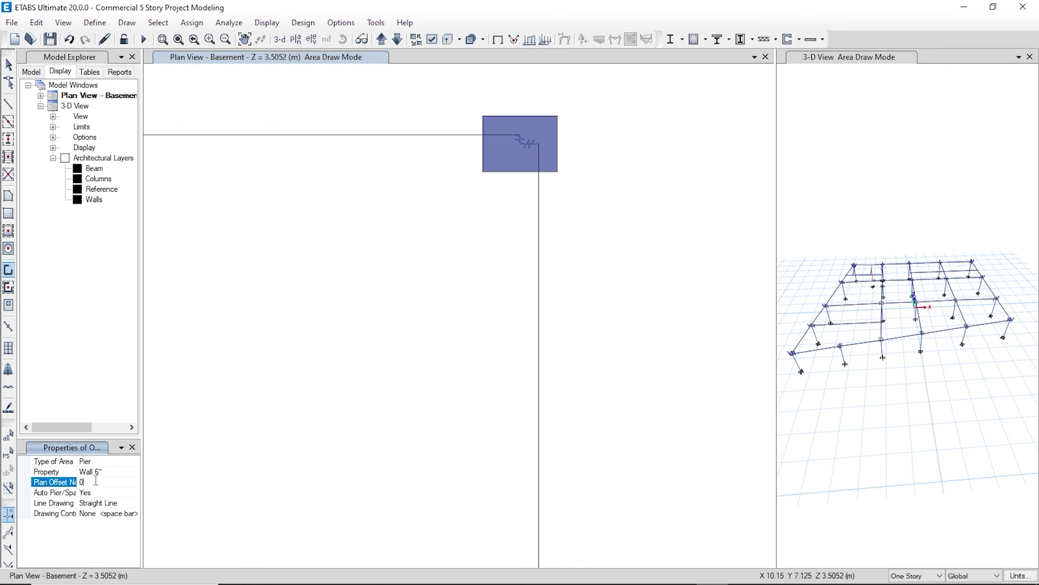
pyautogui.write('76.2')
pyautogui.click(100, 492)
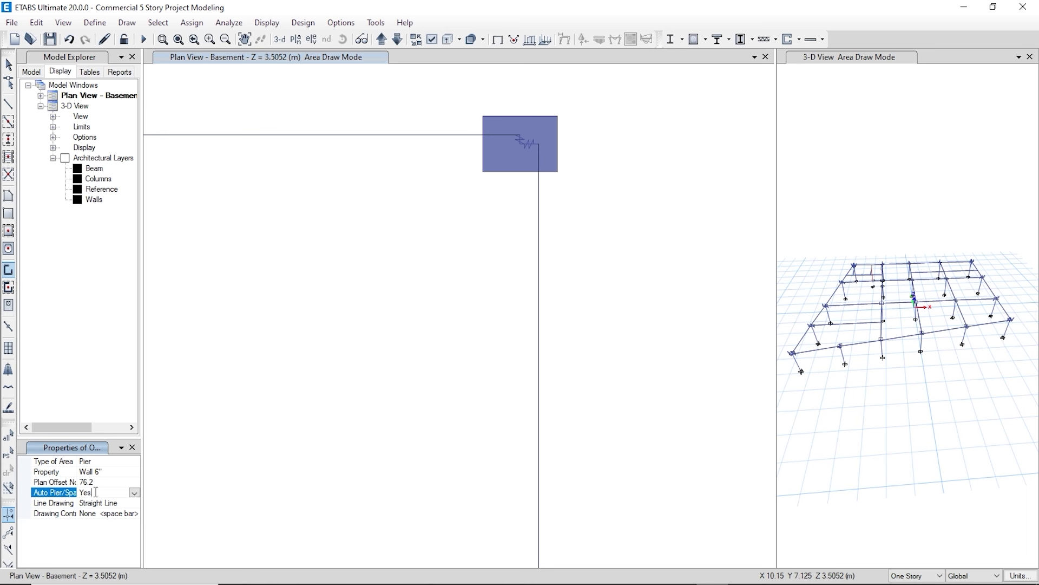
# - Draw an offset pier wall along the outer edge beam from the upper right corner column to the next column below
pyautogui.click(535, 144)
pyautogui.scroll(-2, 533, 112)
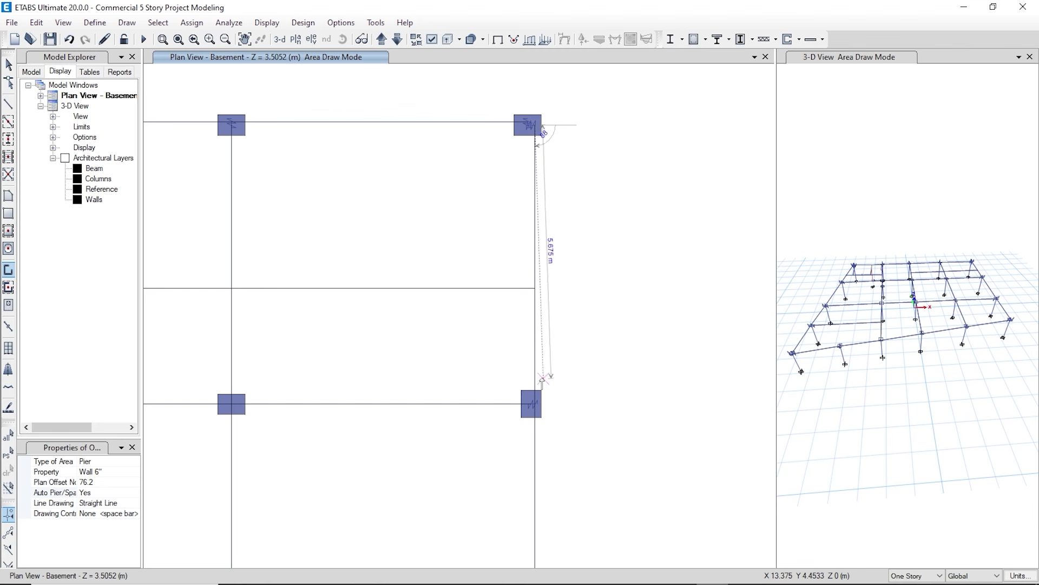
pyautogui.scroll(3, 542, 377)
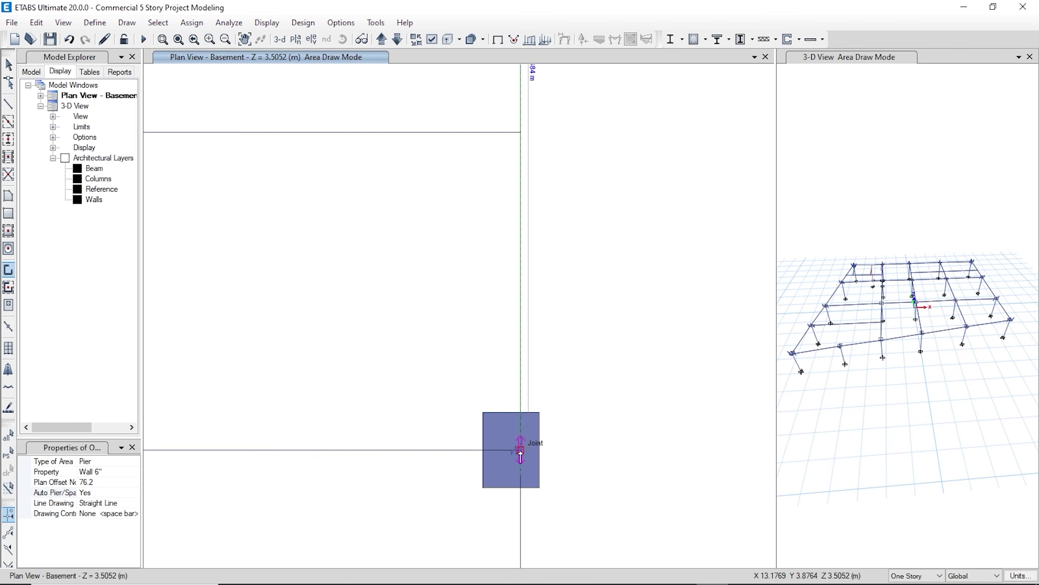
pyautogui.click(520, 451)
# - Continue the offset pier walls down the right outer edge beam, column by column, to the lower right corner column
pyautogui.scroll(-3, 469, 457)
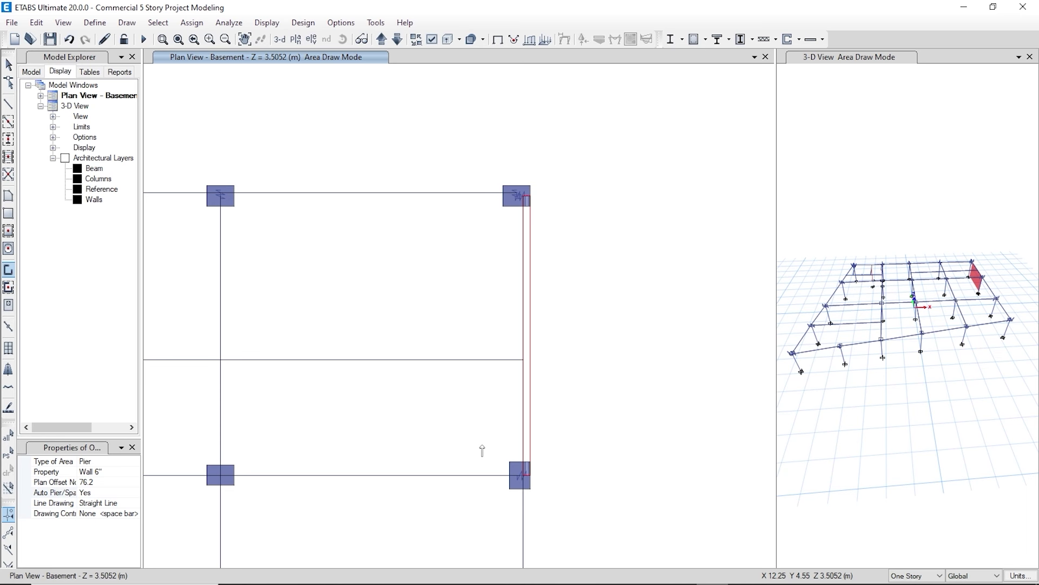
pyautogui.moveTo(482, 451); pyautogui.dragTo(488, 207, button='middle')
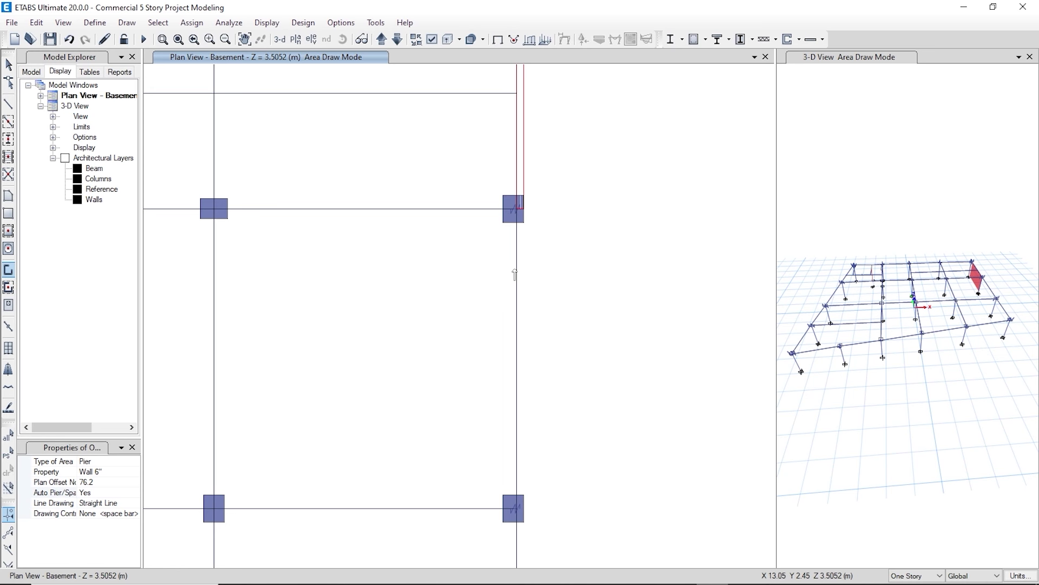
pyautogui.scroll(3, 516, 203)
pyautogui.moveTo(503, 476); pyautogui.dragTo(484, 70, button='middle')
pyautogui.moveTo(456, 482); pyautogui.dragTo(480, 246, button='middle')
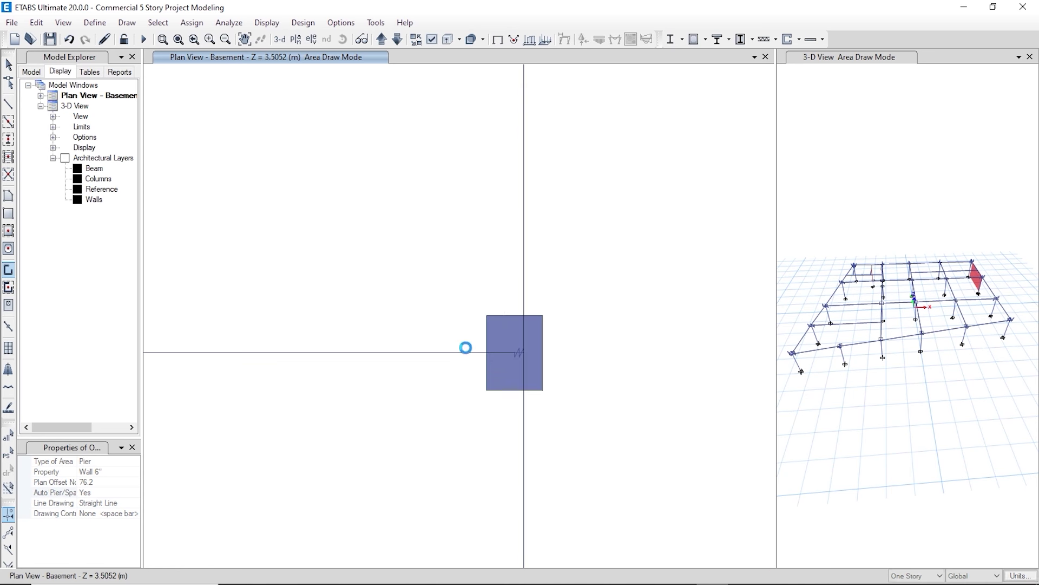
pyautogui.click(524, 355)
pyautogui.moveTo(514, 404); pyautogui.dragTo(502, 442, button='middle')
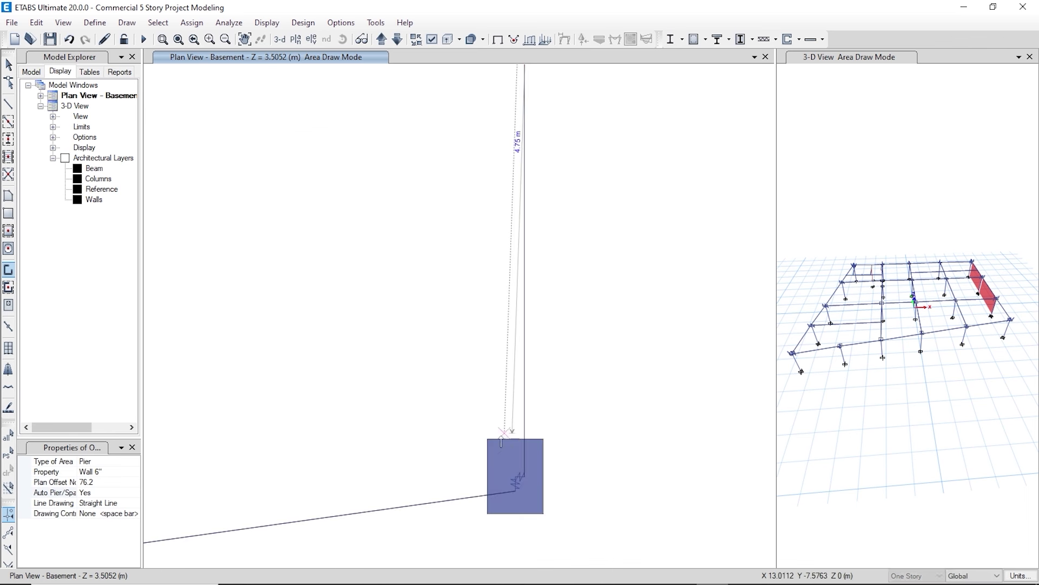
pyautogui.scroll(2, 520, 503)
pyautogui.click(536, 433)
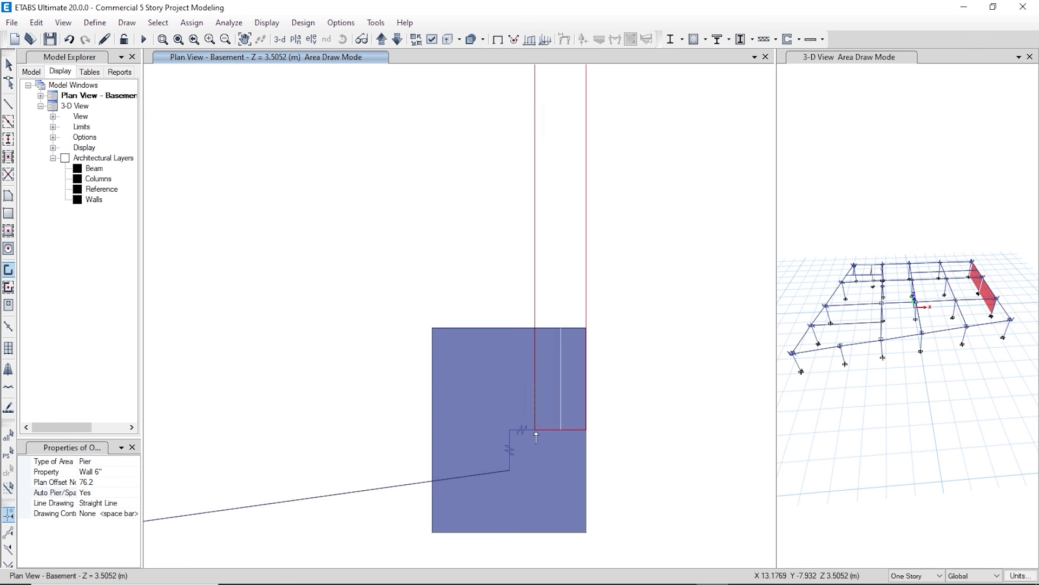
# - Draw offset pier walls along the slanted lower edge beam, column by column, from the lower right corner to the round corner column
pyautogui.scroll(-2, 658, 417)
pyautogui.moveTo(290, 515); pyautogui.dragTo(599, 428, button='middle')
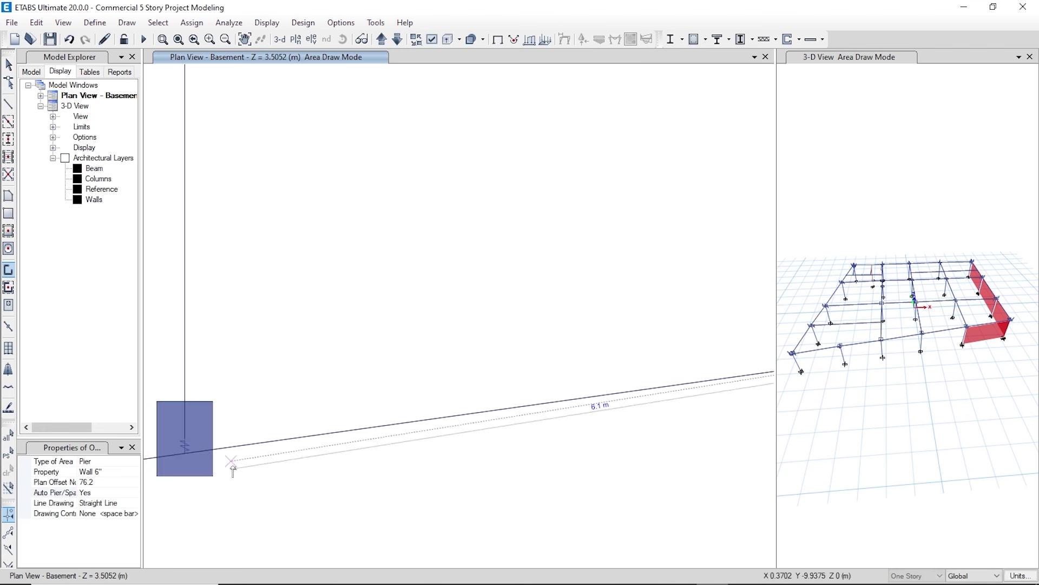
pyautogui.moveTo(232, 466); pyautogui.dragTo(452, 462, button='middle')
pyautogui.click(404, 448)
pyautogui.moveTo(257, 502); pyautogui.dragTo(486, 480, button='middle')
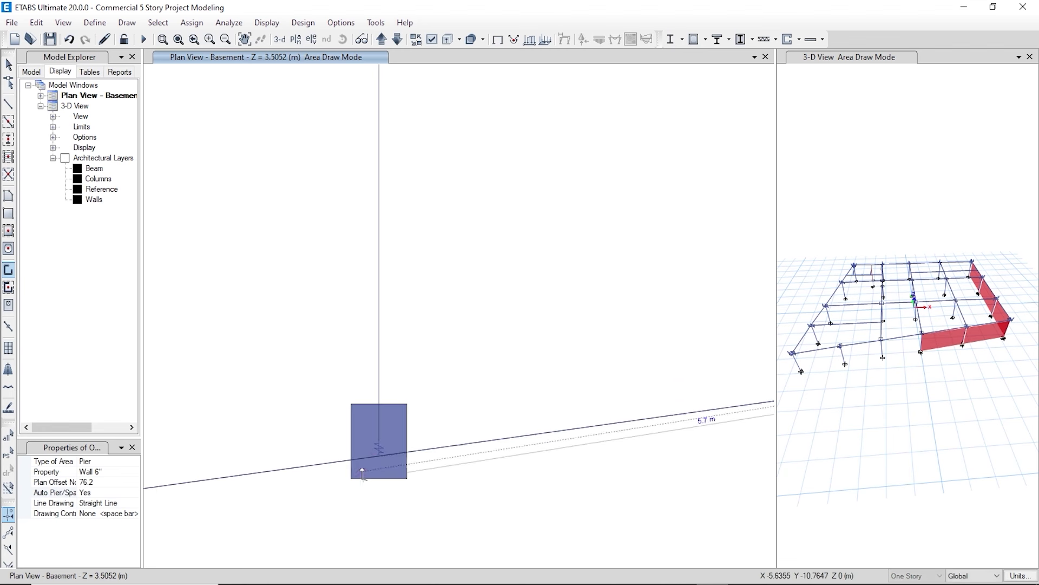
pyautogui.click(382, 452)
pyautogui.moveTo(163, 536); pyautogui.dragTo(548, 455, button='middle')
pyautogui.moveTo(132, 496); pyautogui.dragTo(310, 479, button='middle')
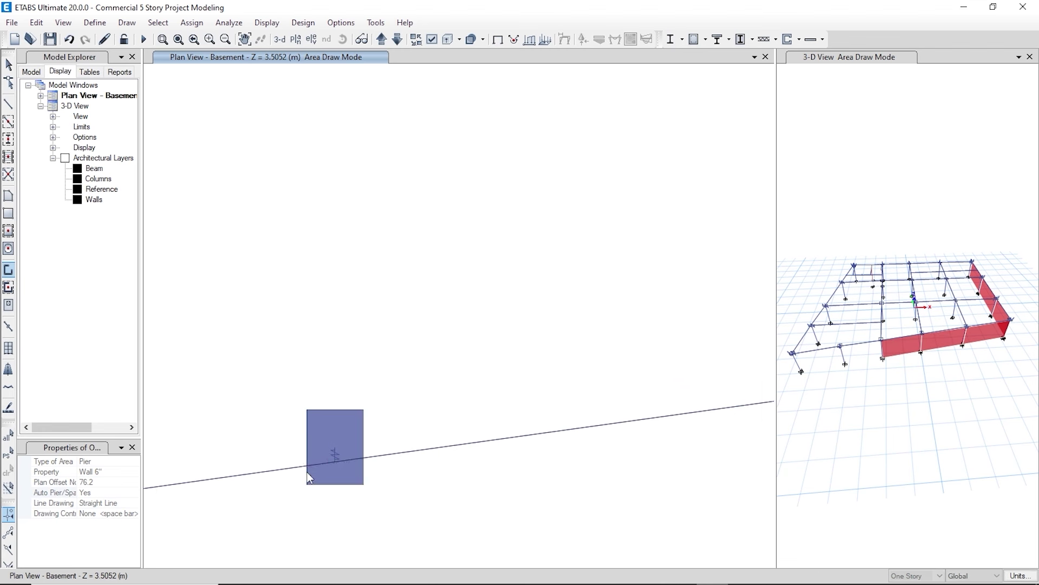
pyautogui.click(335, 458)
pyautogui.moveTo(152, 508); pyautogui.dragTo(500, 475, button='middle')
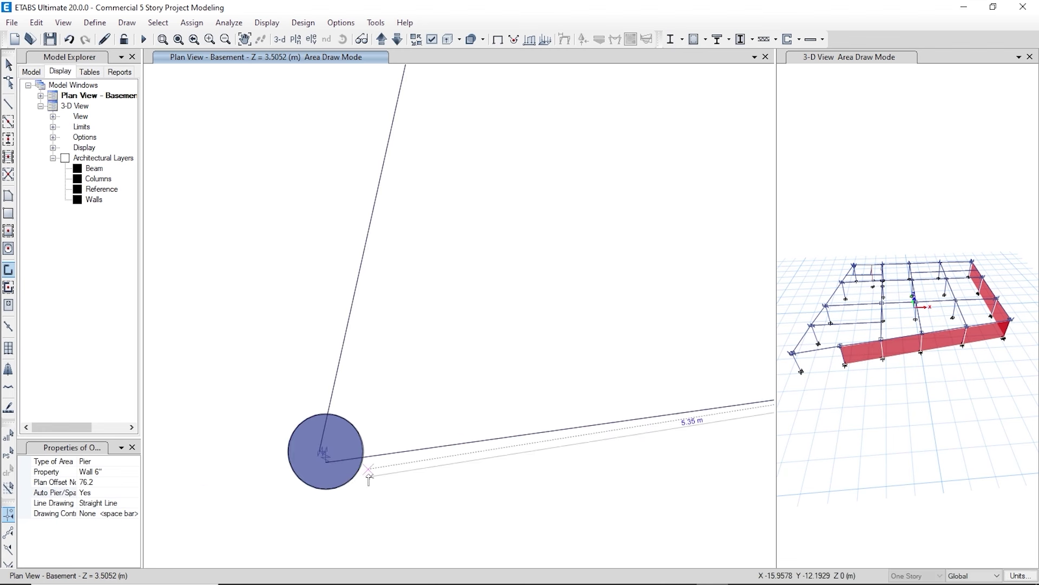
pyautogui.click(325, 463)
# - Draw offset pier walls up the inclined left edge beam, column by column, from the round corner column to the upper left column
pyautogui.moveTo(410, 211); pyautogui.dragTo(379, 382, button='middle')
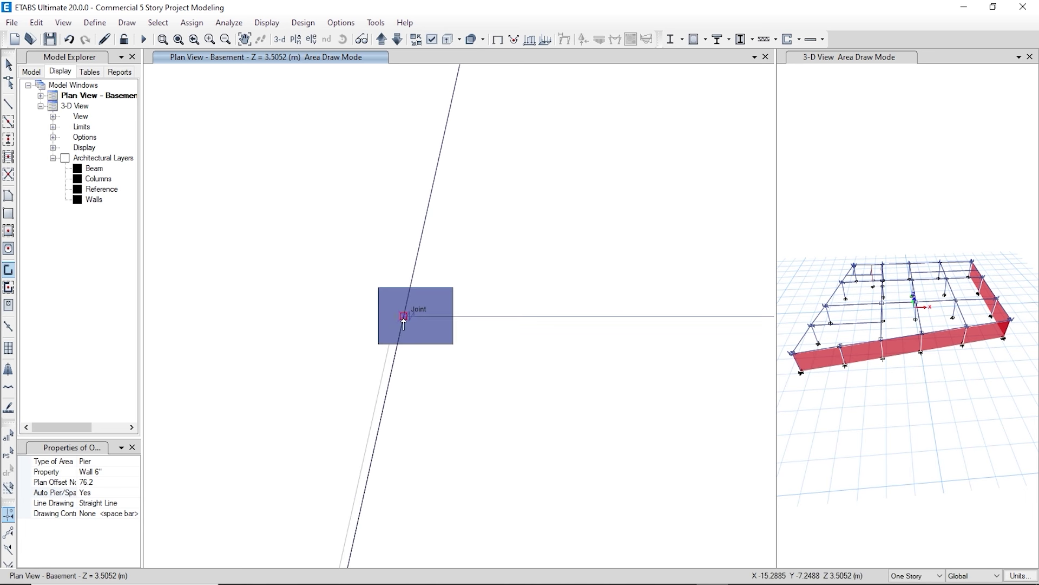
pyautogui.click(403, 319)
pyautogui.moveTo(345, 538); pyautogui.dragTo(399, 401, button='middle')
pyautogui.moveTo(444, 148); pyautogui.dragTo(437, 199, button='middle')
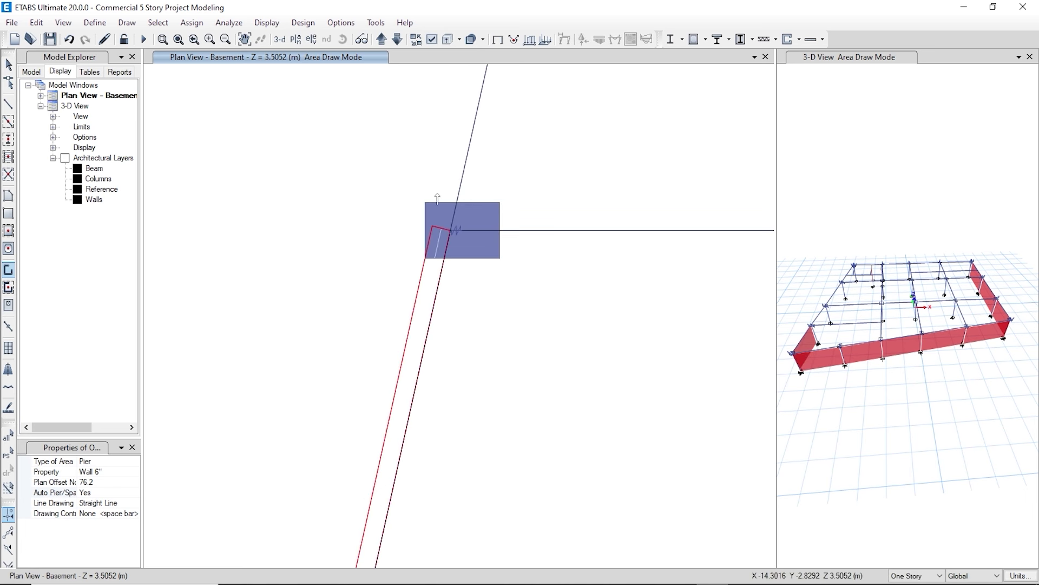
pyautogui.moveTo(453, 114); pyautogui.dragTo(311, 506, button='middle')
pyautogui.moveTo(399, 193); pyautogui.dragTo(334, 454, button='middle')
pyautogui.moveTo(408, 96); pyautogui.dragTo(360, 314, button='middle')
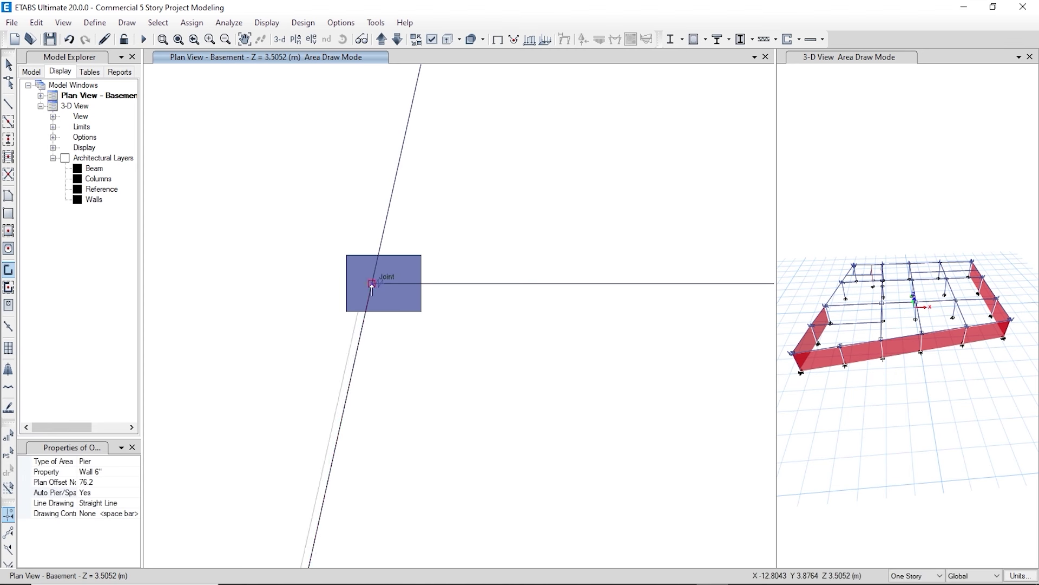
pyautogui.click(372, 287)
pyautogui.moveTo(439, 233); pyautogui.dragTo(341, 420, button='middle')
pyautogui.moveTo(303, 563); pyautogui.dragTo(378, 323, button='middle')
pyautogui.moveTo(395, 197); pyautogui.dragTo(366, 324, button='middle')
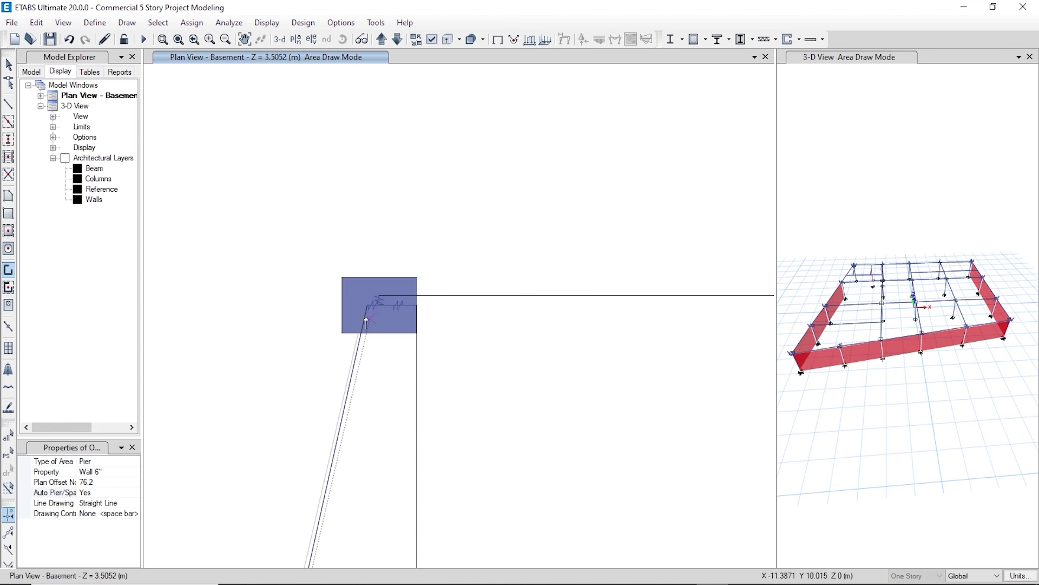
pyautogui.click(379, 296)
# - Draw offset pier walls along the upper edge beam to the upper right corner, joining the first wall's start, and leave wall drawing
pyautogui.moveTo(506, 362); pyautogui.dragTo(398, 360, button='middle')
pyautogui.click(513, 334)
pyautogui.moveTo(513, 334); pyautogui.dragTo(162, 334, button='middle')
pyautogui.moveTo(769, 335); pyautogui.dragTo(496, 354, button='middle')
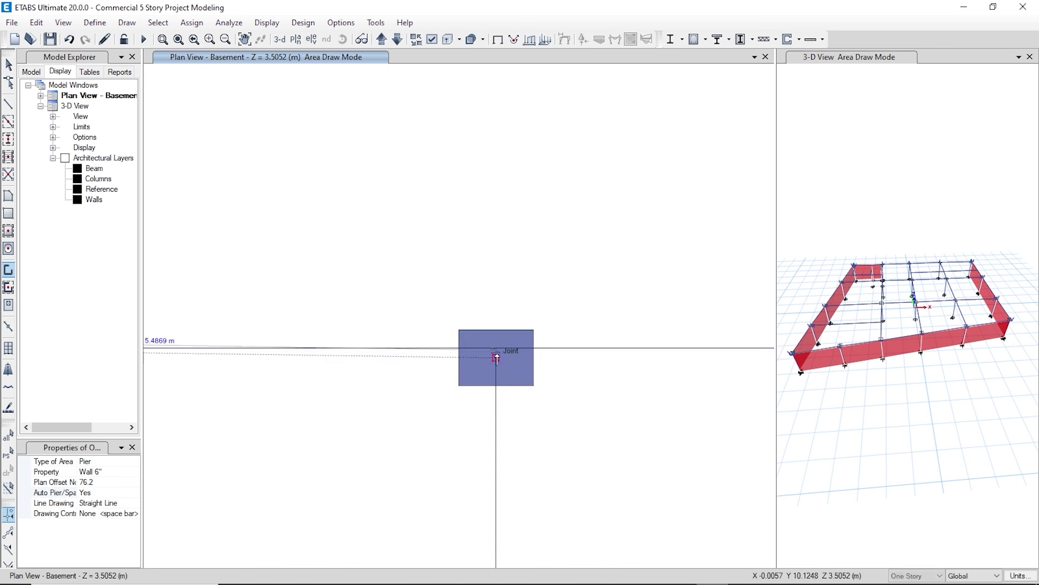
pyautogui.click(496, 356)
pyautogui.moveTo(650, 389); pyautogui.dragTo(235, 383, button='middle')
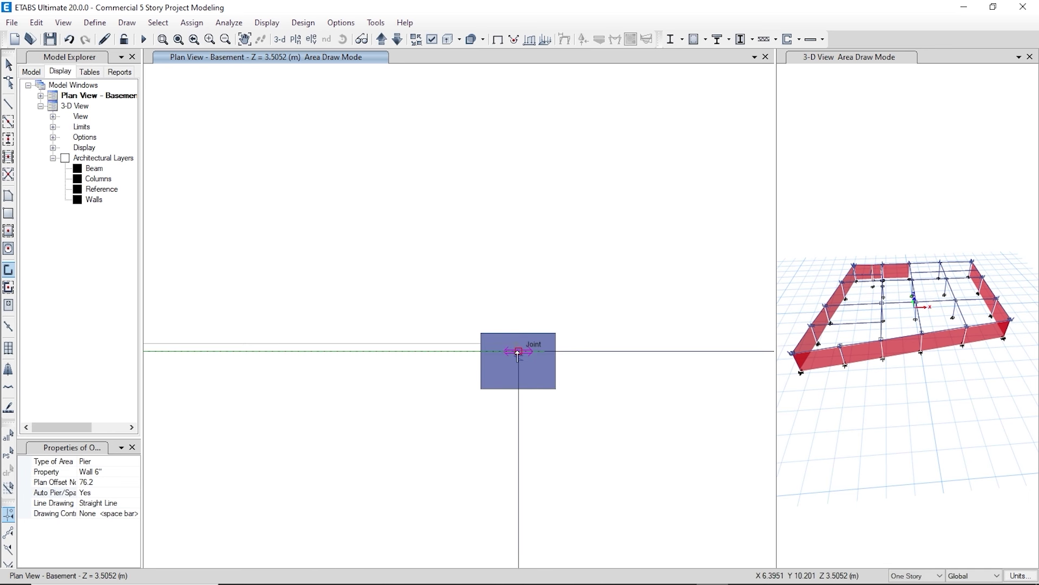
pyautogui.click(518, 353)
pyautogui.moveTo(517, 349); pyautogui.dragTo(562, 364, button='middle')
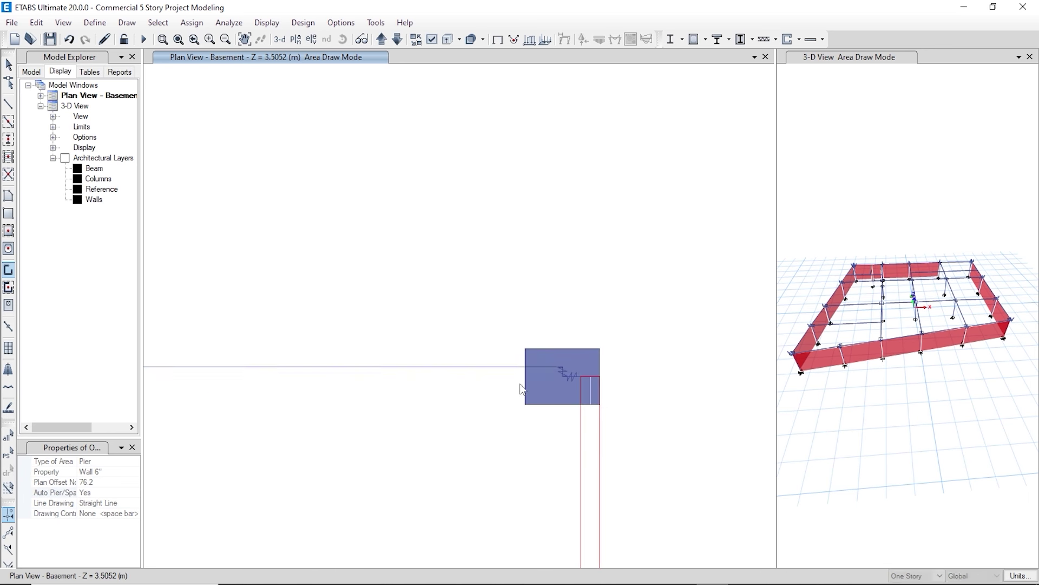
pyautogui.click(587, 386)
pyautogui.click(8, 65)
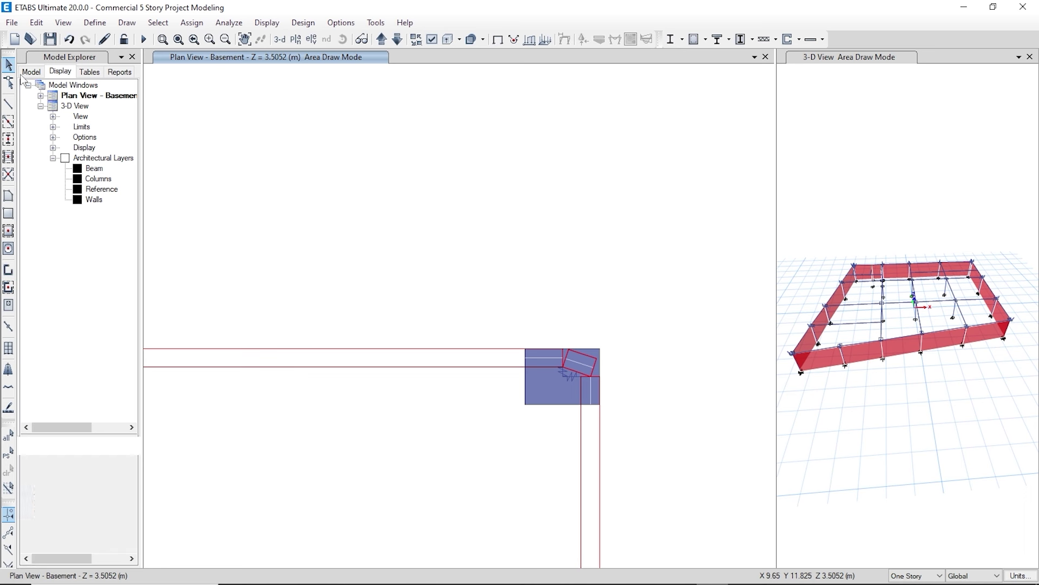
# - Examine the closed perimeter walls in the whole-floor plan and an enlarged 3-D view, and widen the plan view again
pyautogui.scroll(-5, 471, 269)
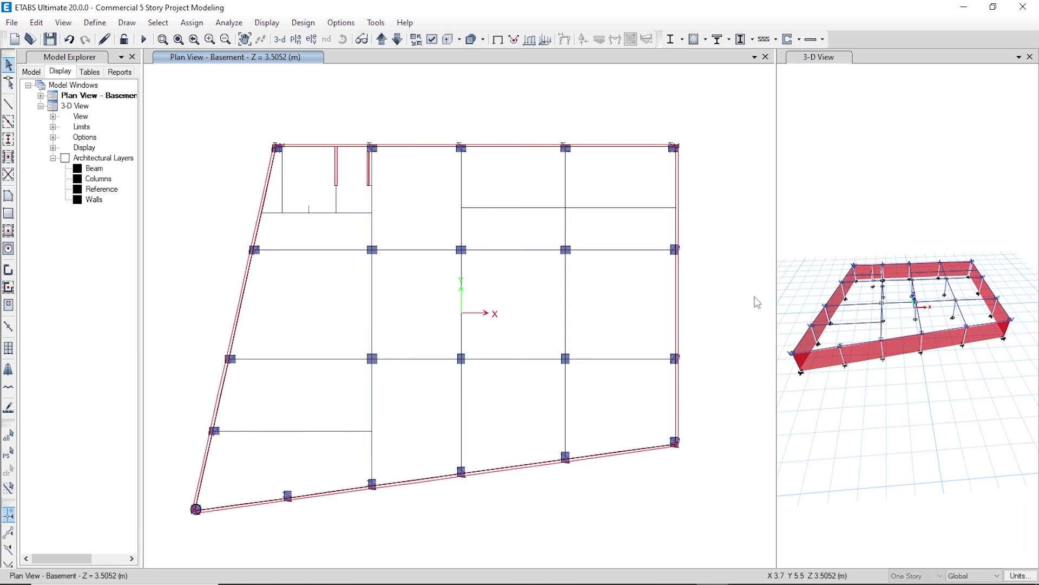
pyautogui.moveTo(768, 295); pyautogui.dragTo(572, 287)
pyautogui.click(670, 510)
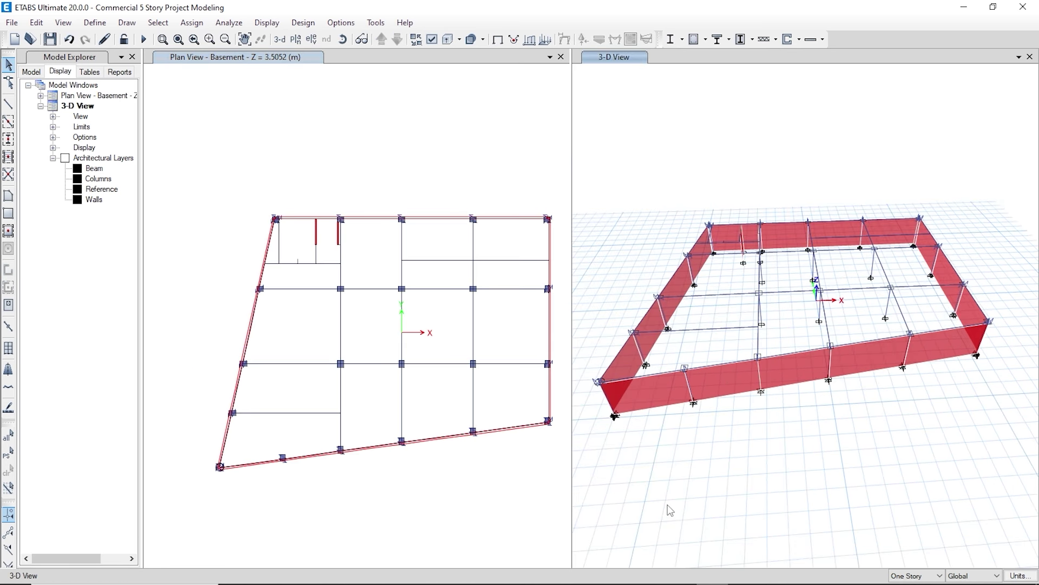
pyautogui.click(379, 453)
pyautogui.moveTo(379, 453); pyautogui.dragTo(362, 423, button='middle')
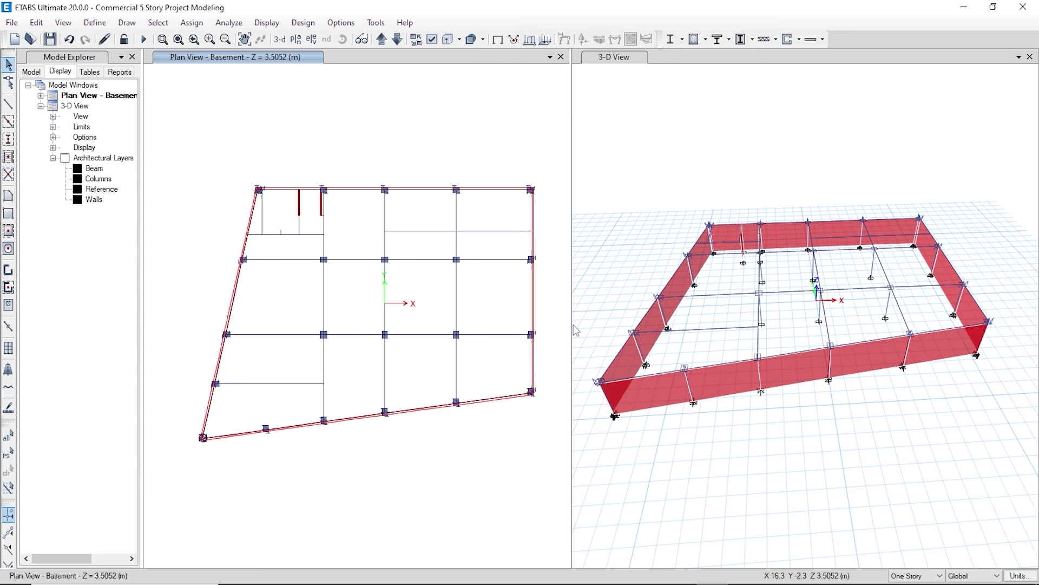
pyautogui.moveTo(571, 290); pyautogui.dragTo(718, 287)
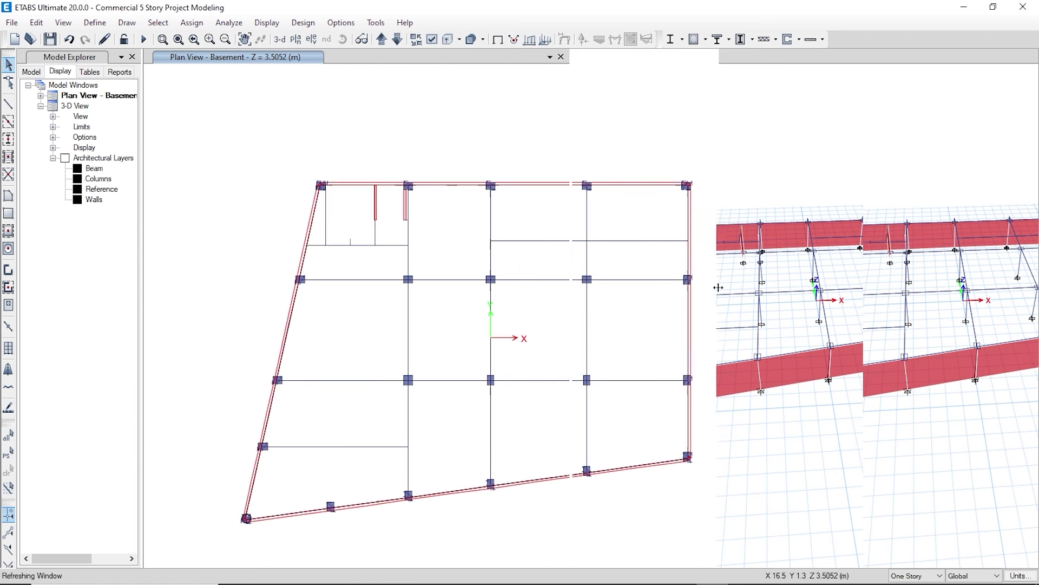
pyautogui.click(388, 411)
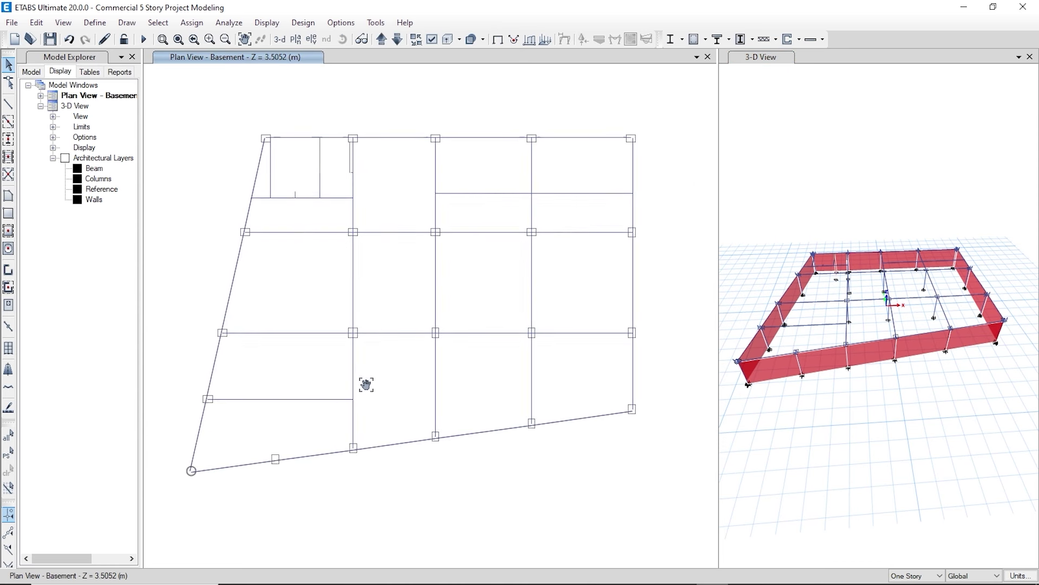
# - Rename the slab section property Slab1 as Slab 6" with M25 as its material
pyautogui.click(91, 24)
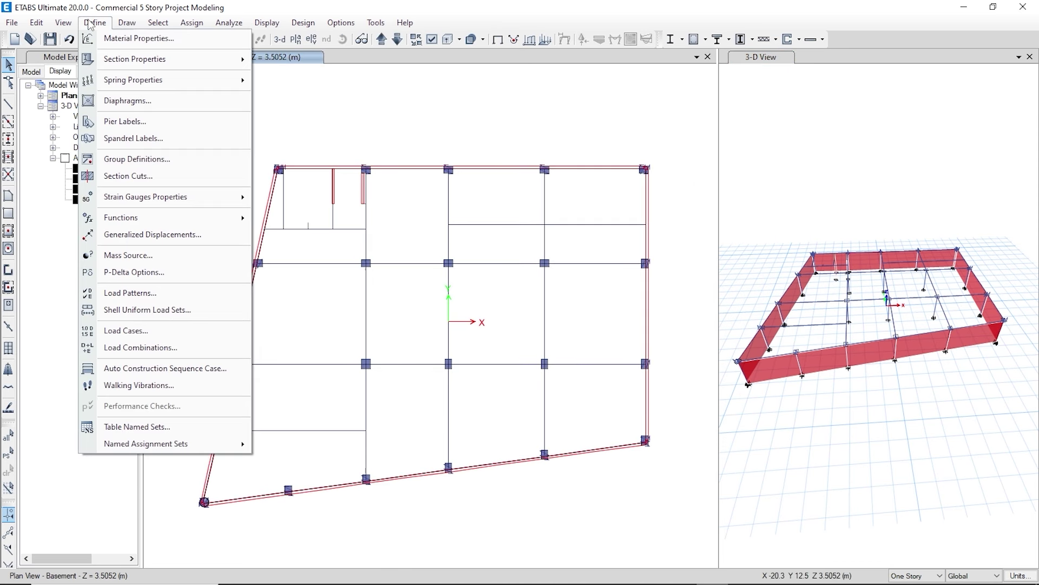
pyautogui.moveTo(155, 65)
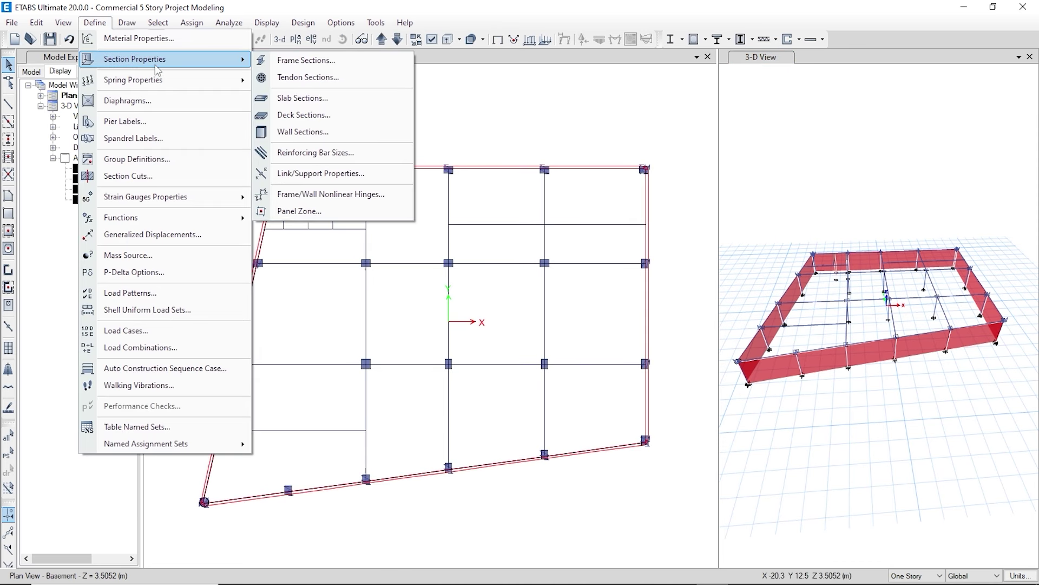
pyautogui.click(302, 98)
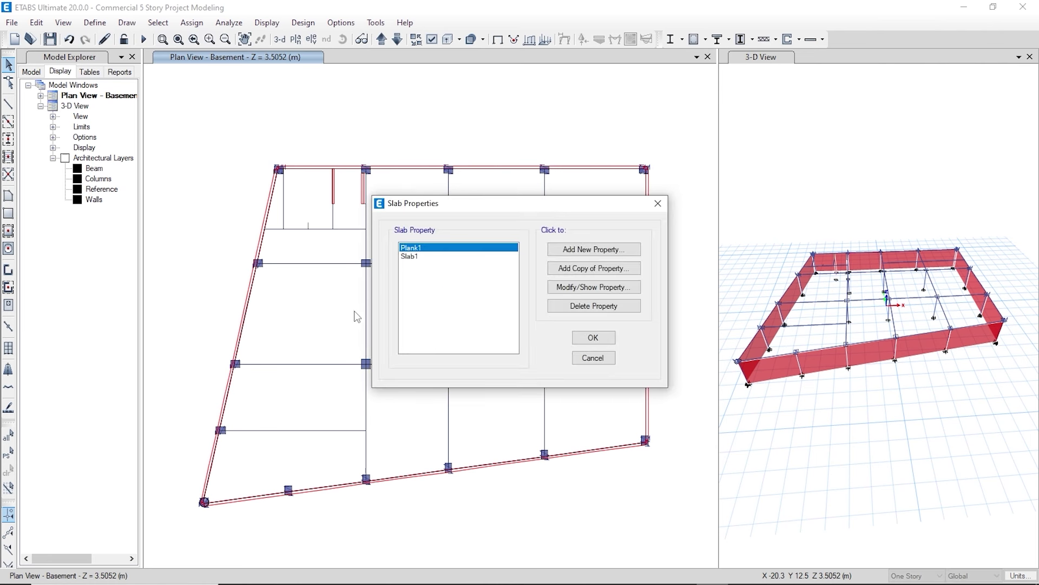
pyautogui.click(424, 257)
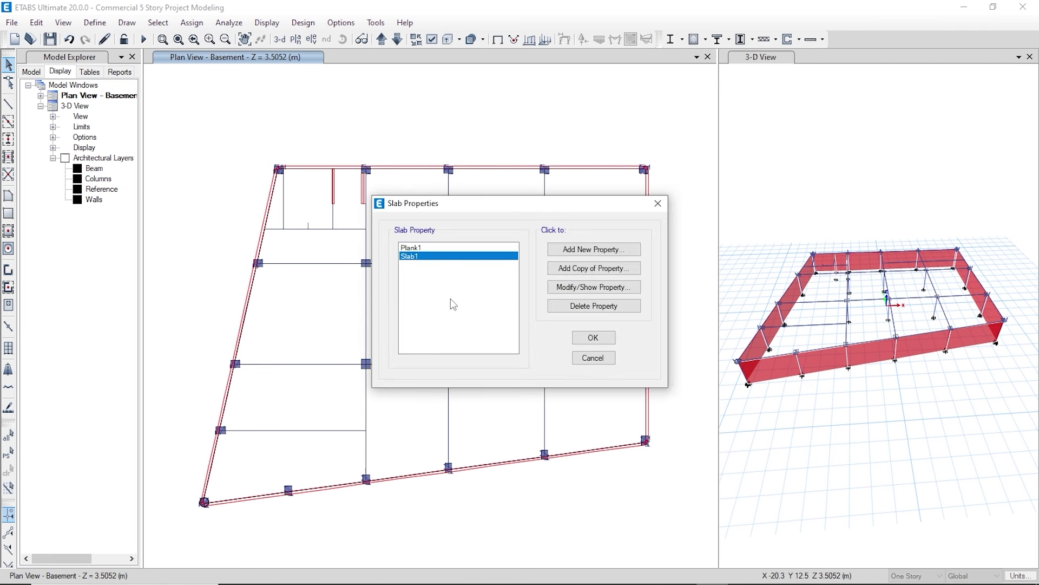
pyautogui.click(560, 287)
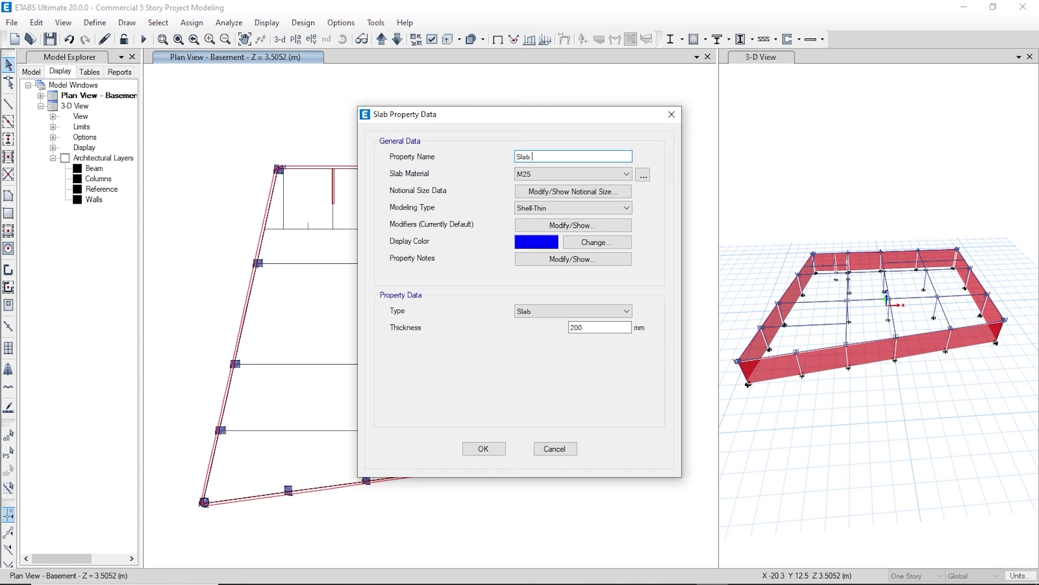
pyautogui.click(534, 175)
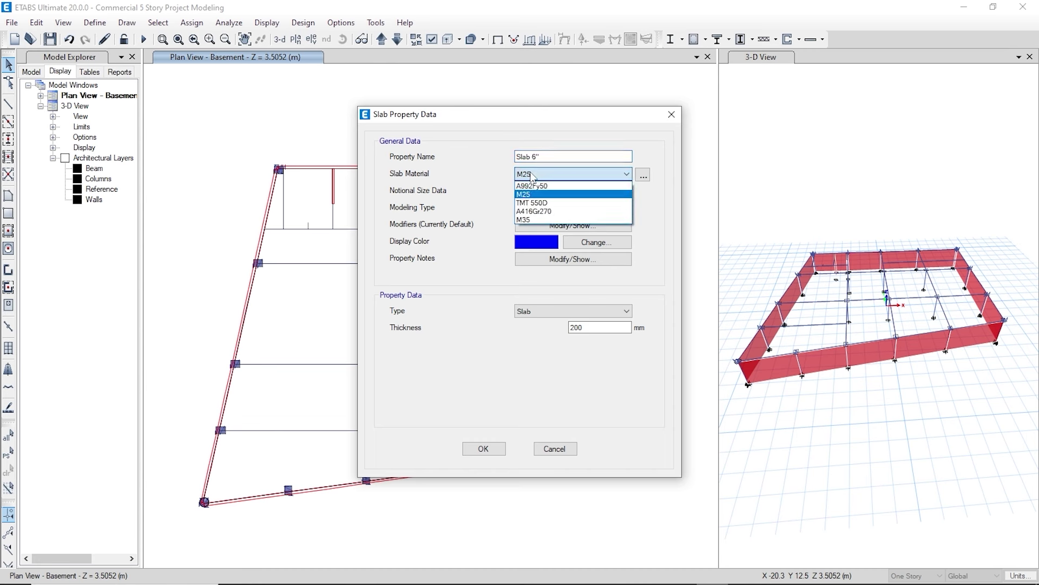
pyautogui.click(525, 196)
# - Give Slab 6" the Shell-Thin modeling type and a 6" thickness, and reopen the property to check the thickness
pyautogui.click(526, 210)
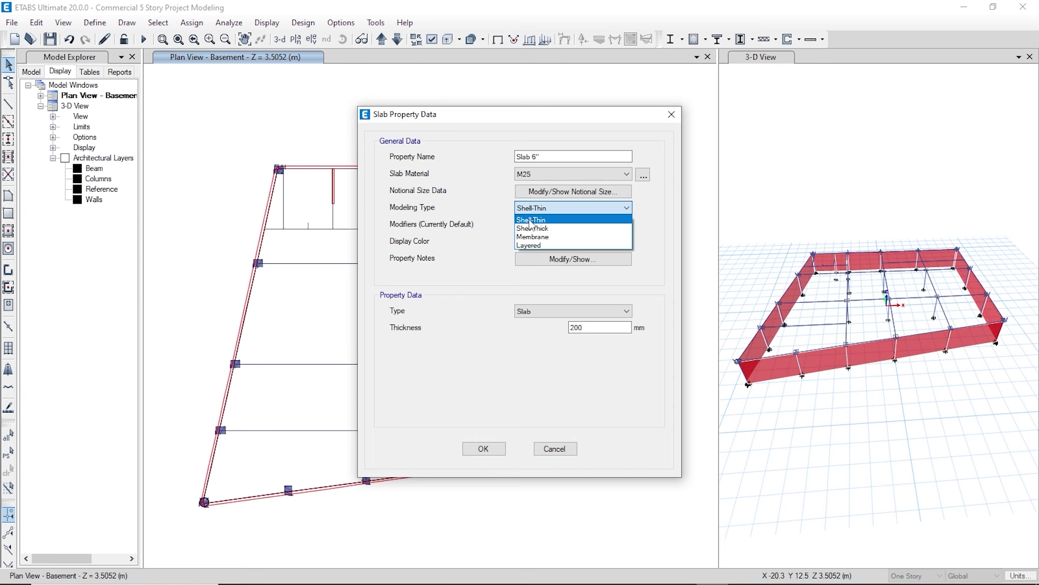
pyautogui.click(531, 222)
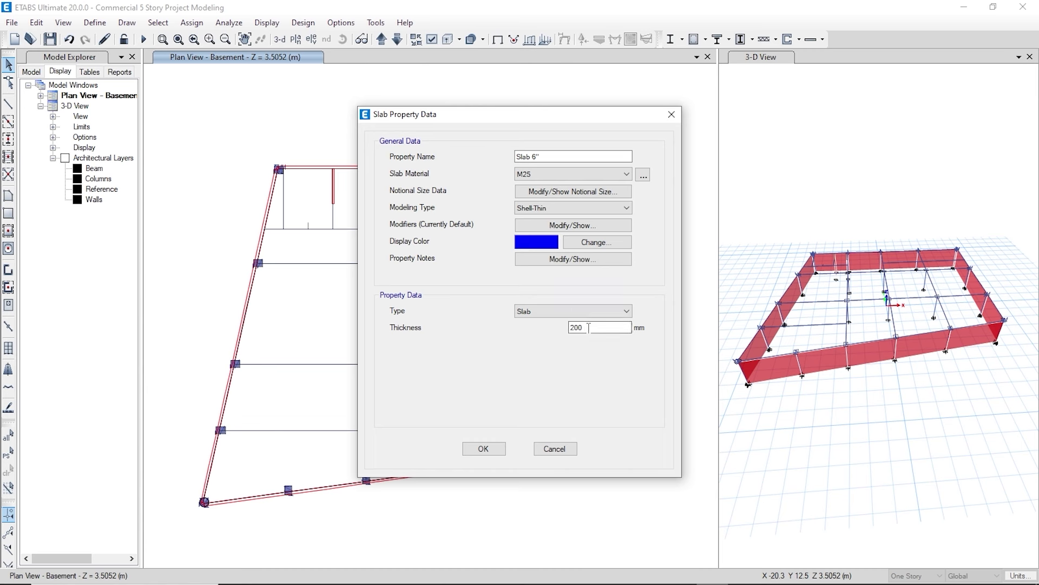
pyautogui.moveTo(591, 327); pyautogui.dragTo(441, 332)
pyautogui.write('6')
pyautogui.moveTo(576, 327); pyautogui.dragTo(512, 328)
pyautogui.click(476, 447)
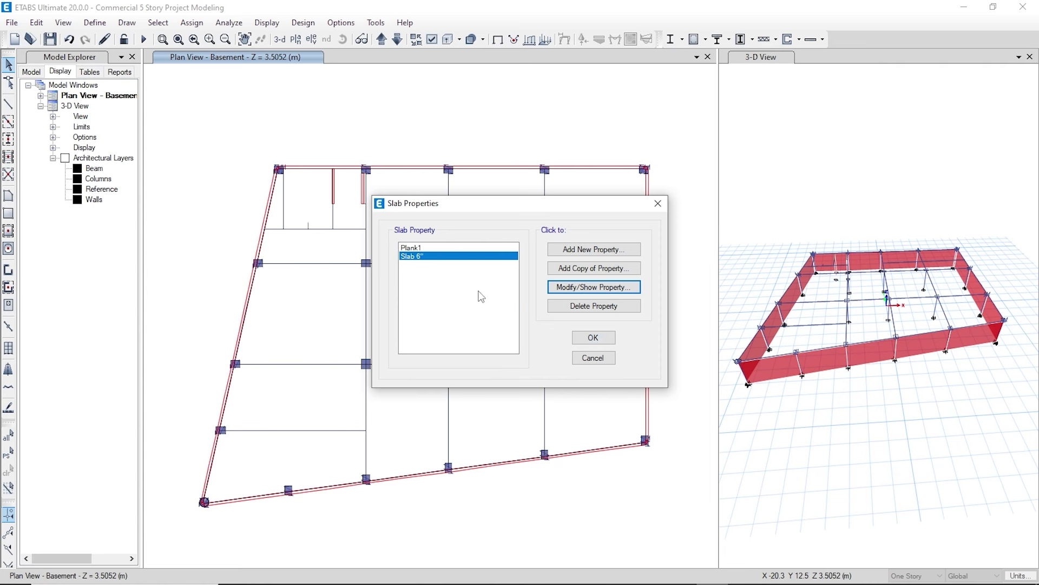
pyautogui.click(573, 287)
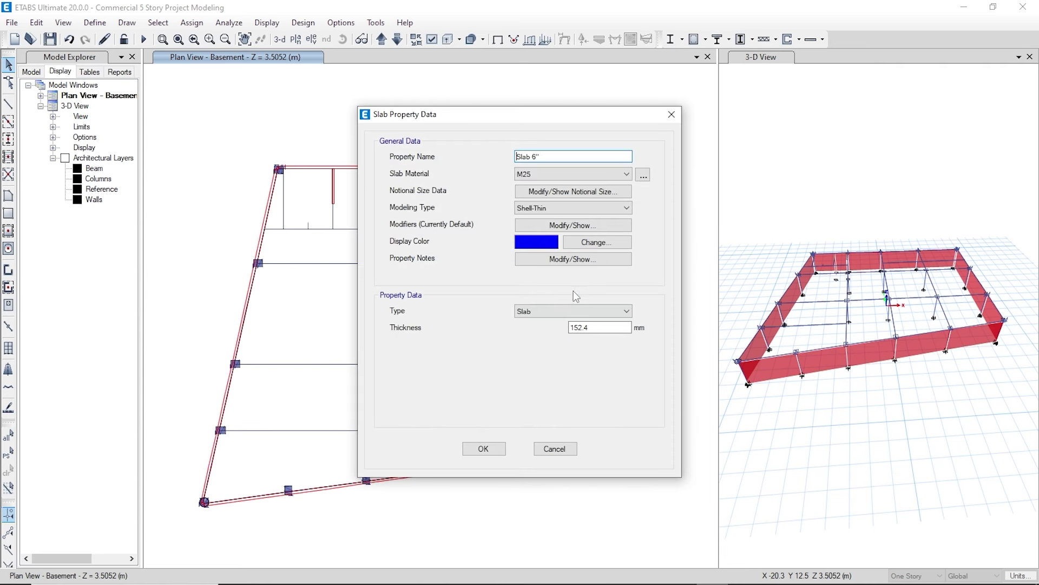
pyautogui.click(563, 451)
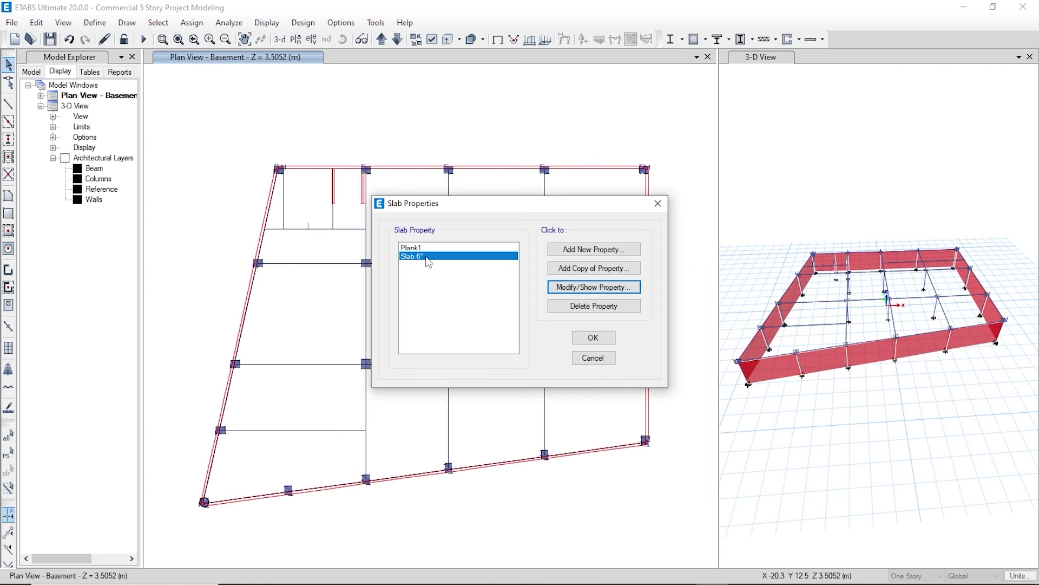
# - Add a copy of the Slab 6" property named Slab 8" with an 8" thickness, and accept the slab properties
pyautogui.click(594, 268)
pyautogui.click(542, 157)
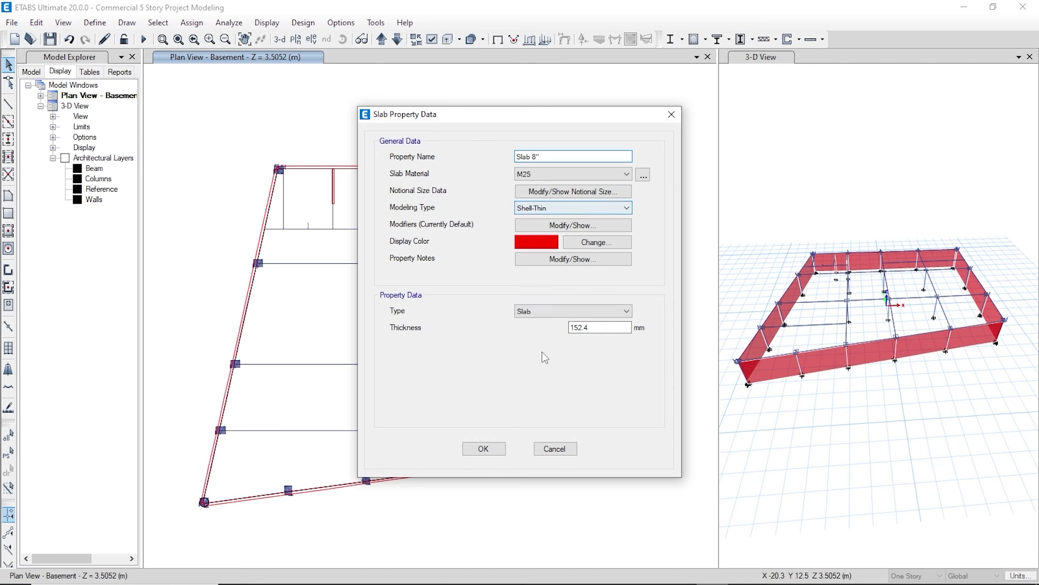
pyautogui.moveTo(603, 331); pyautogui.dragTo(524, 331)
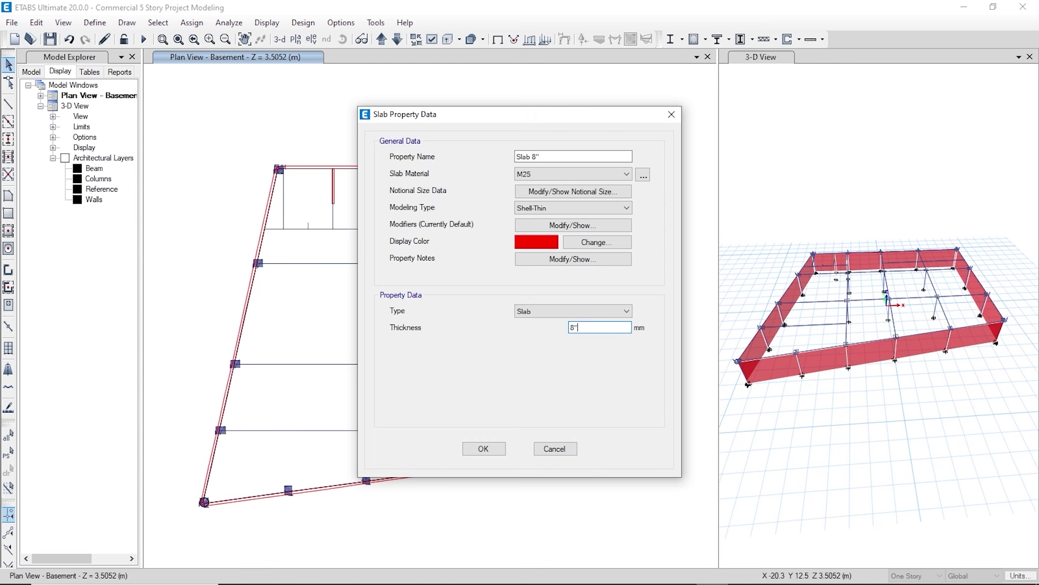
pyautogui.click(546, 156)
pyautogui.click(488, 448)
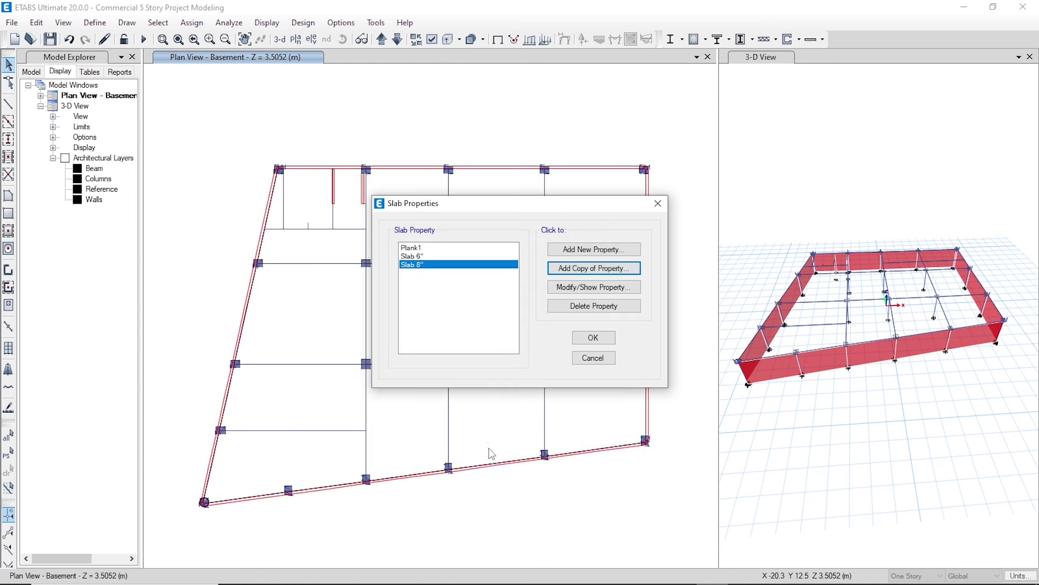
pyautogui.click(593, 338)
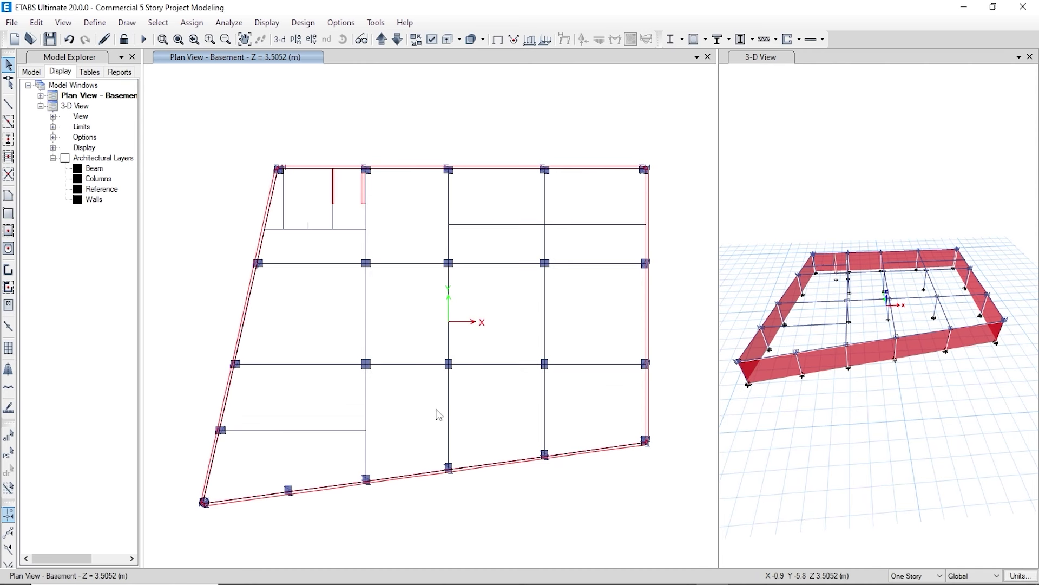
# - Draw a Slab 6" floor panel by its four column joints in the central bay immediately right of the origin
pyautogui.click(8, 198)
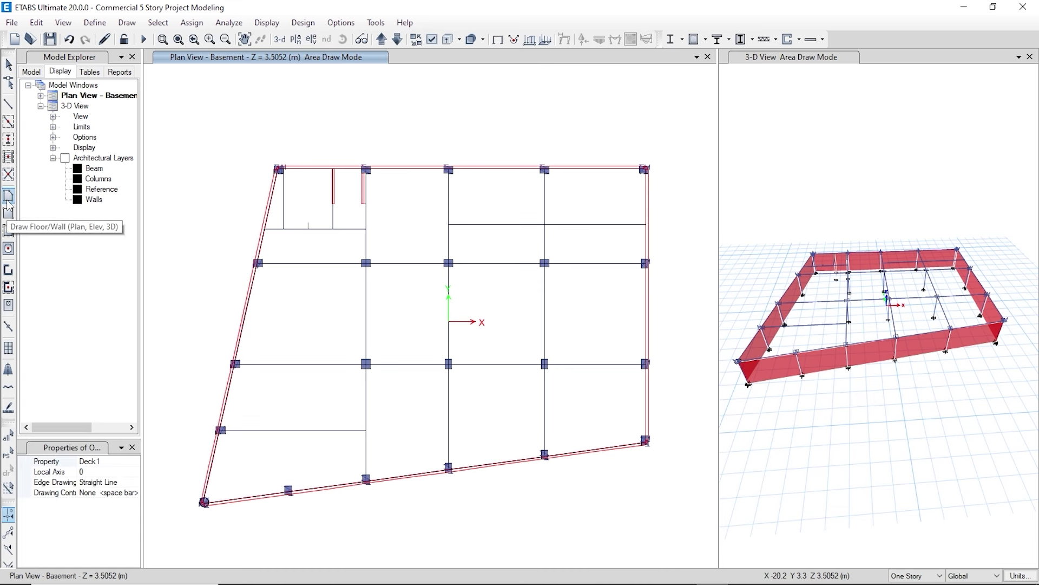
pyautogui.click(134, 461)
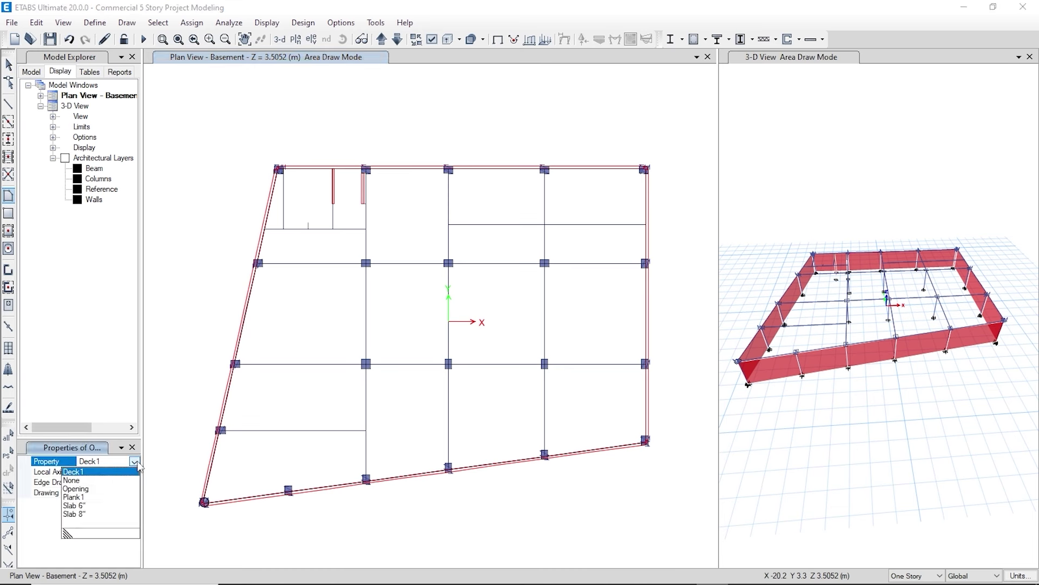
pyautogui.click(81, 505)
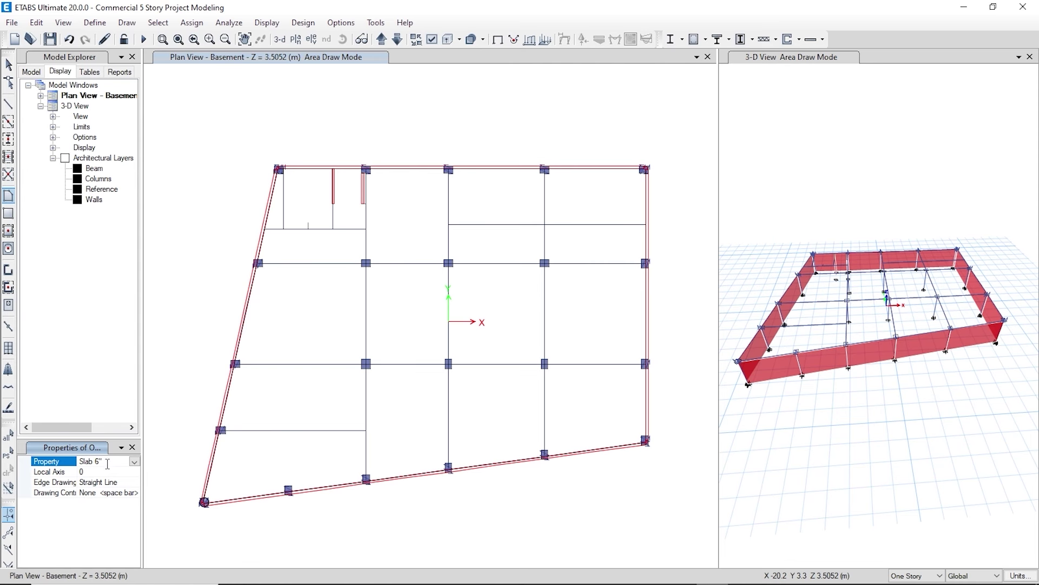
pyautogui.moveTo(484, 293); pyautogui.dragTo(420, 285, button='middle')
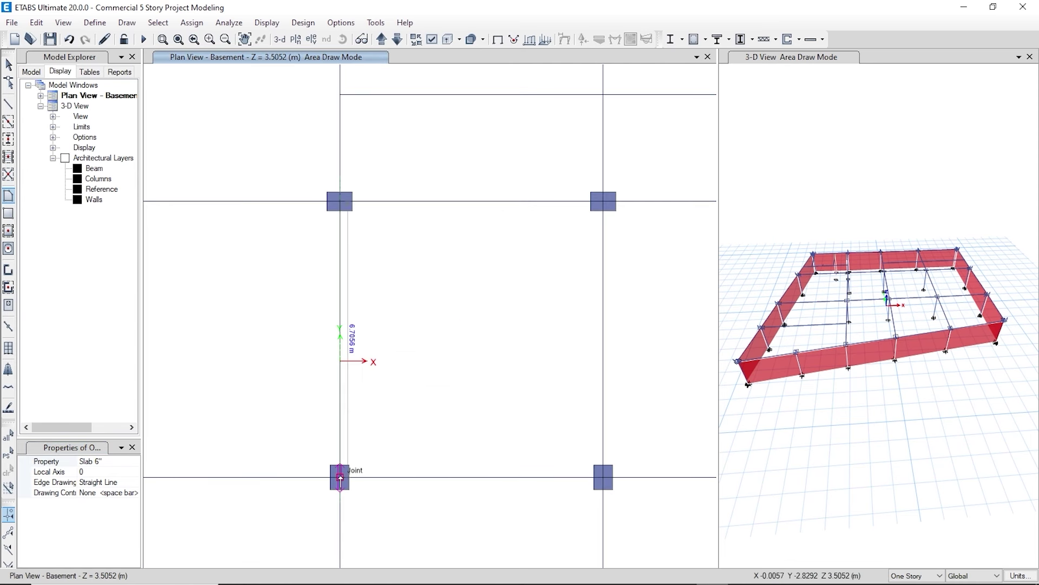
pyautogui.click(339, 477)
pyautogui.click(603, 476)
pyautogui.click(603, 201)
pyautogui.doubleClick(340, 200)
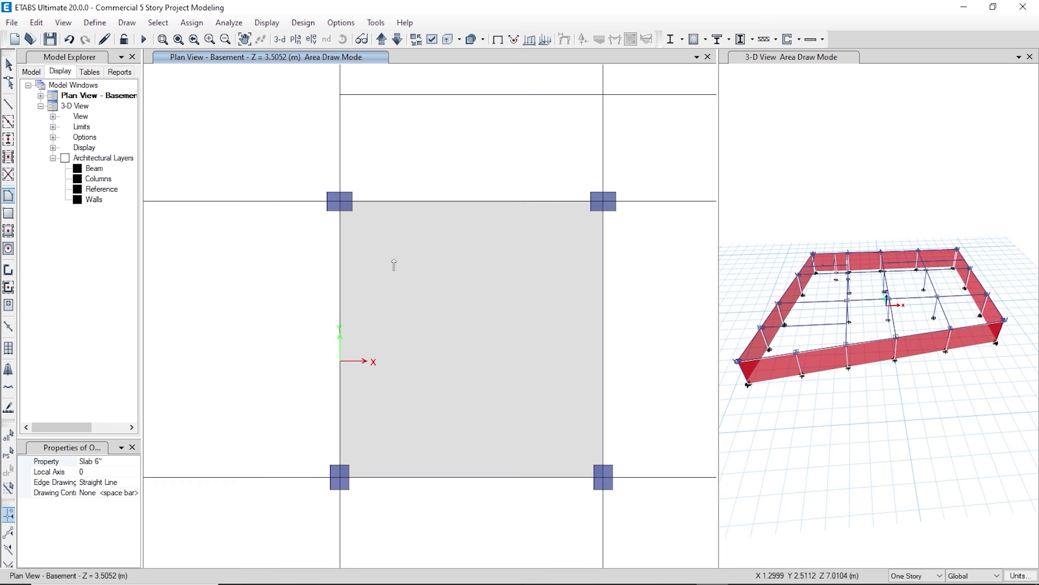
# - Draw a Slab 6" panel between the four columns of the bay immediately left of the origin
pyautogui.moveTo(576, 331); pyautogui.dragTo(558, 313, button='middle')
pyautogui.moveTo(230, 349); pyautogui.dragTo(425, 335, button='middle')
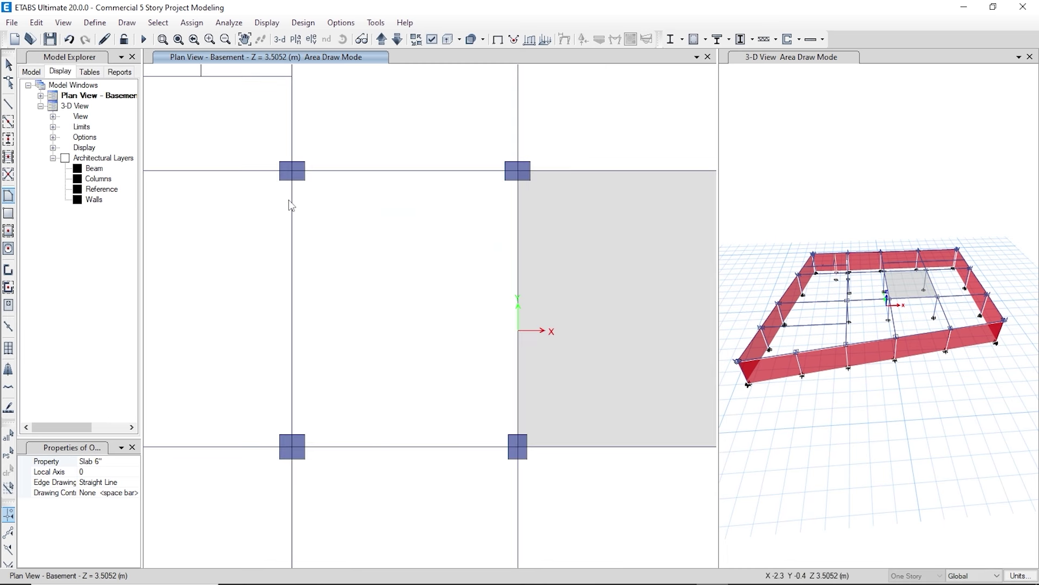
pyautogui.click(291, 171)
pyautogui.click(292, 446)
pyautogui.click(518, 446)
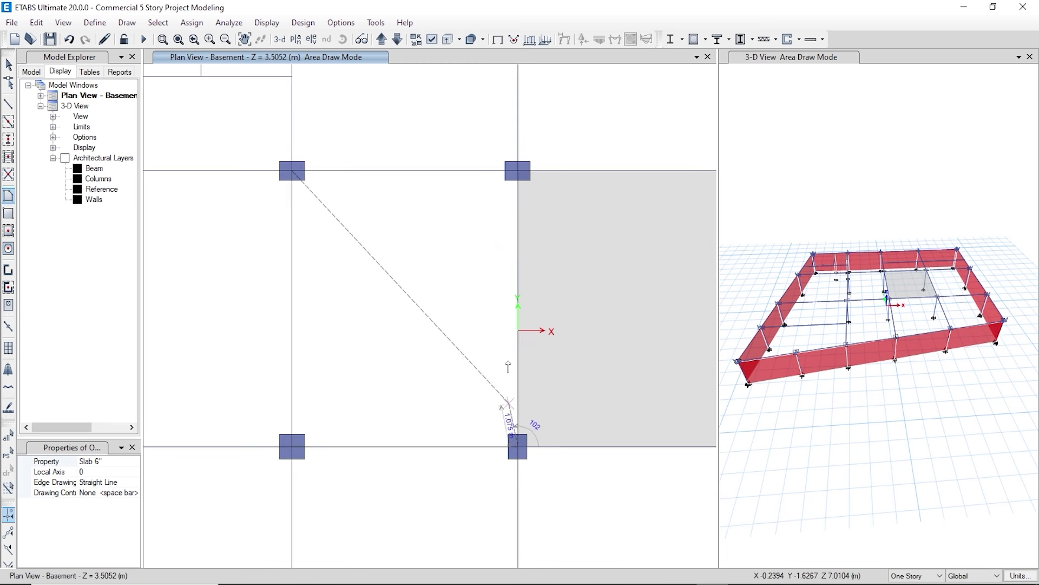
pyautogui.doubleClick(518, 171)
# - Draw a Slab 6" panel in the rightmost bay of the middle row, reaching the joints on the right perimeter wall
pyautogui.moveTo(616, 347); pyautogui.dragTo(547, 339, button='middle')
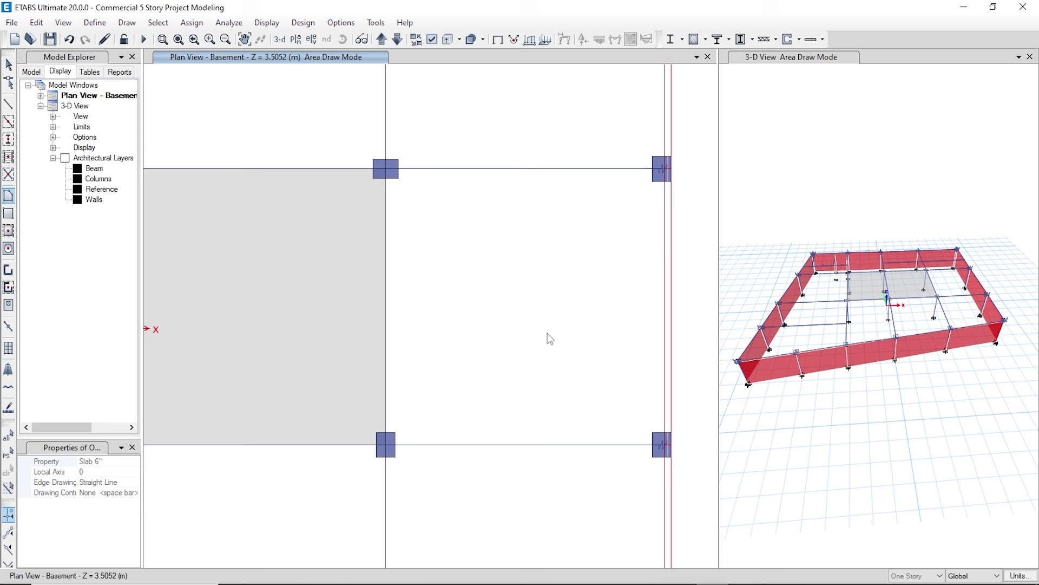
pyautogui.click(386, 169)
pyautogui.click(385, 445)
pyautogui.scroll(3, 661, 443)
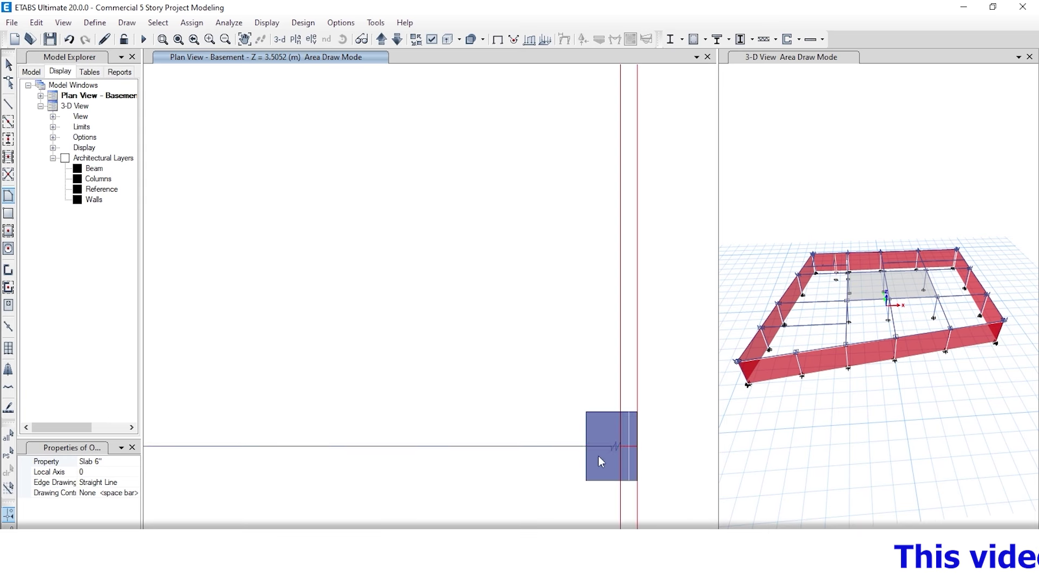
pyautogui.click(612, 445)
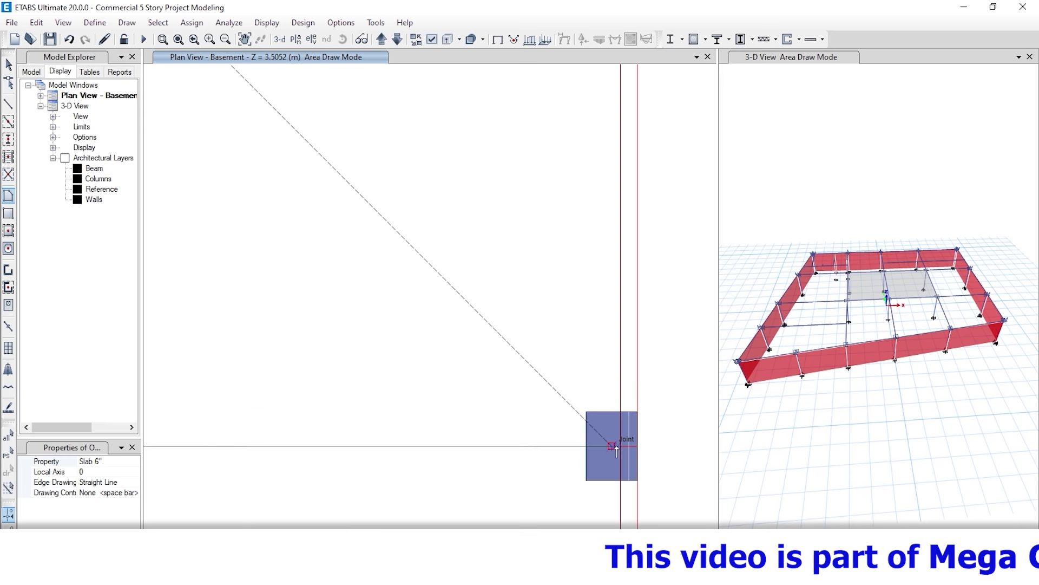
pyautogui.moveTo(590, 92); pyautogui.dragTo(584, 494, button='middle')
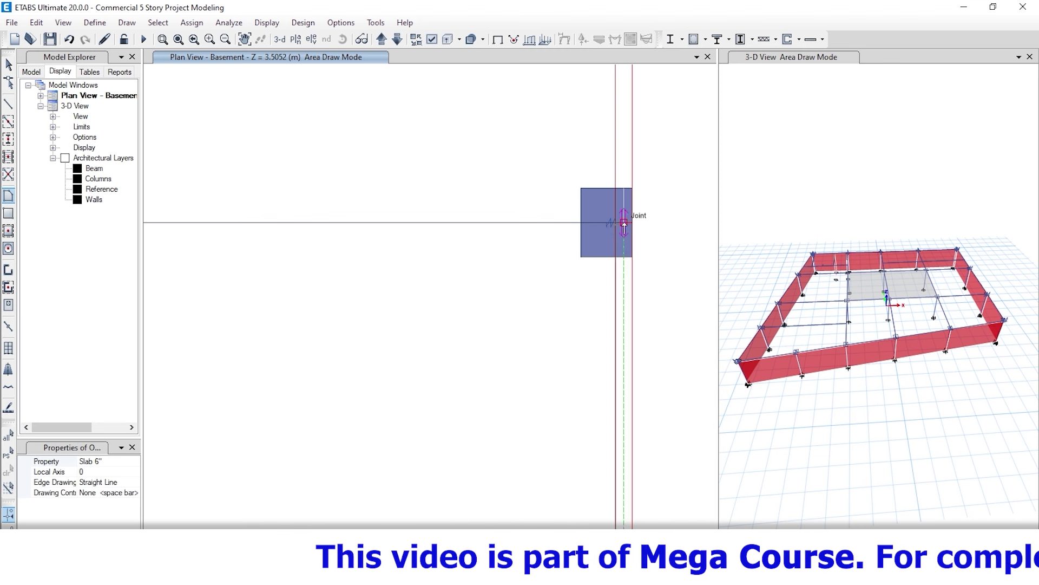
pyautogui.click(624, 223)
pyautogui.press('Return')
# - Draw a Slab 6" panel above the rightmost middle bay, between its upper beam and the secondary beam, out to the right wall
pyautogui.scroll(-4, 589, 420)
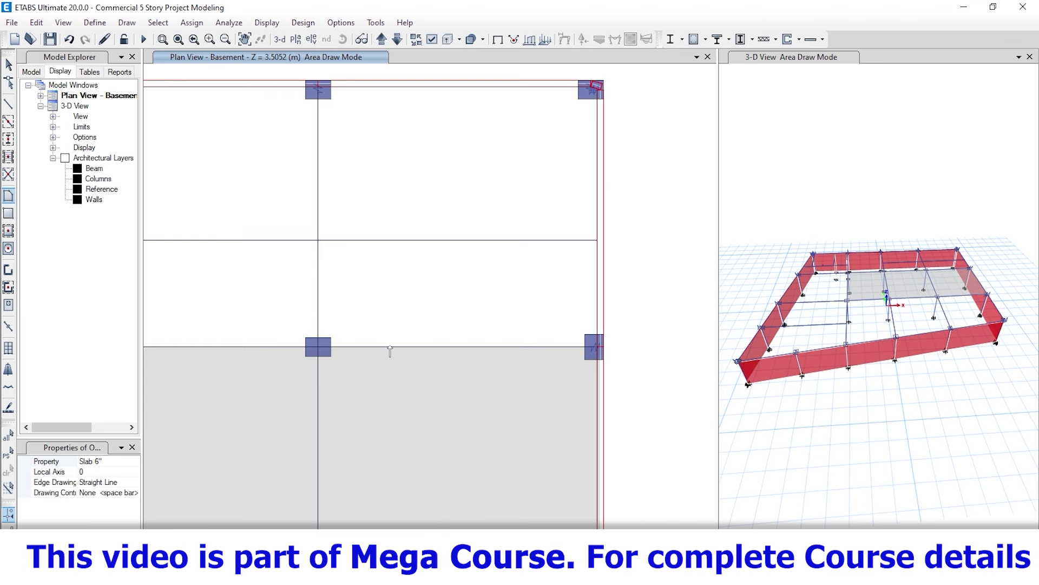
pyautogui.moveTo(390, 352); pyautogui.dragTo(440, 446, button='middle')
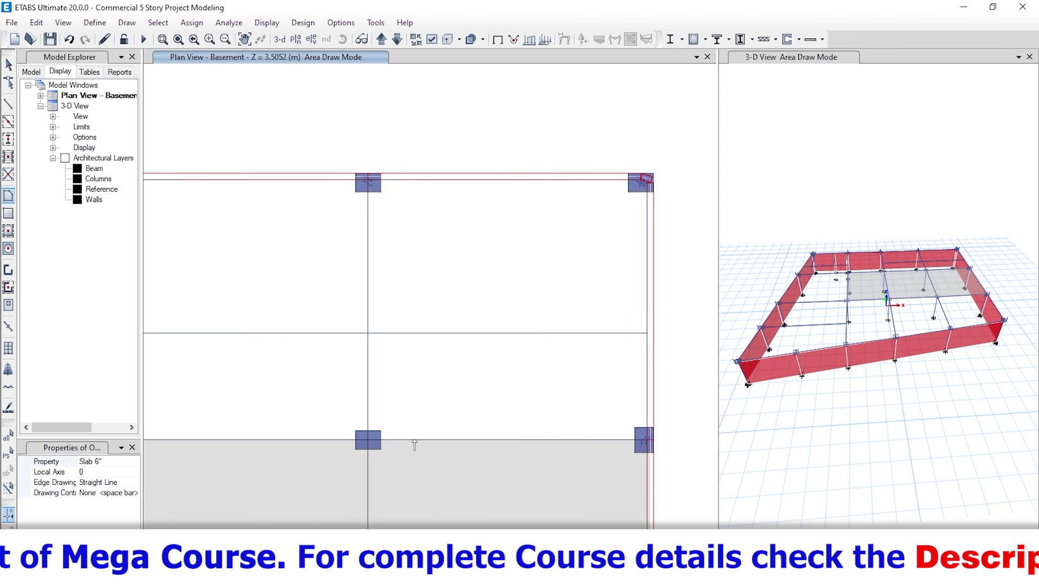
pyautogui.scroll(3, 414, 442)
pyautogui.click(272, 151)
pyautogui.click(271, 439)
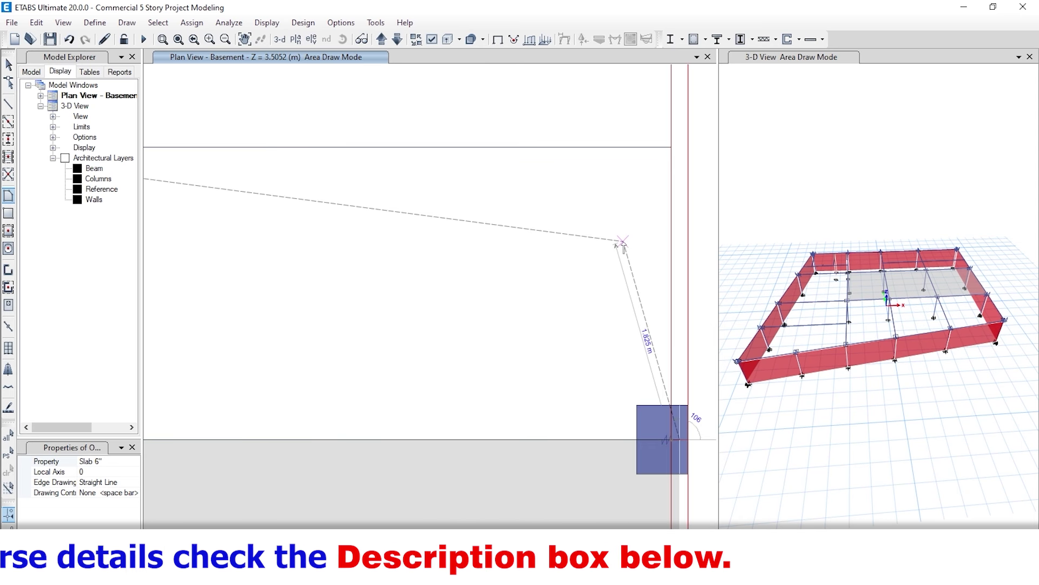
pyautogui.click(672, 147)
pyautogui.press('Return')
# - Draw a Slab 6" panel below the secondary beam in the upper bay immediately right of the origin's column line
pyautogui.scroll(-3, 661, 376)
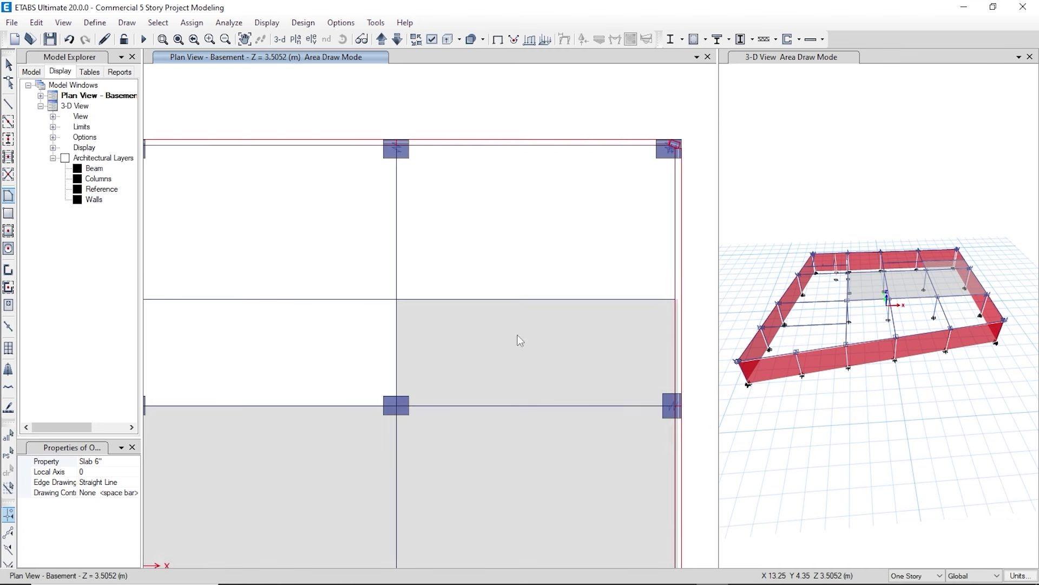
pyautogui.moveTo(342, 414); pyautogui.dragTo(327, 377, button='middle')
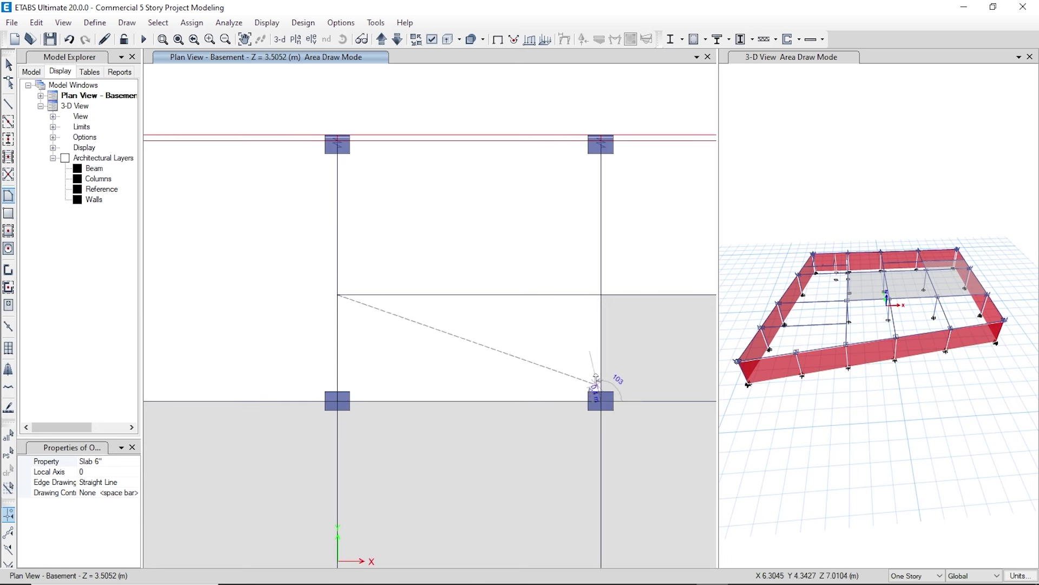
pyautogui.click(601, 295)
pyautogui.press('Return')
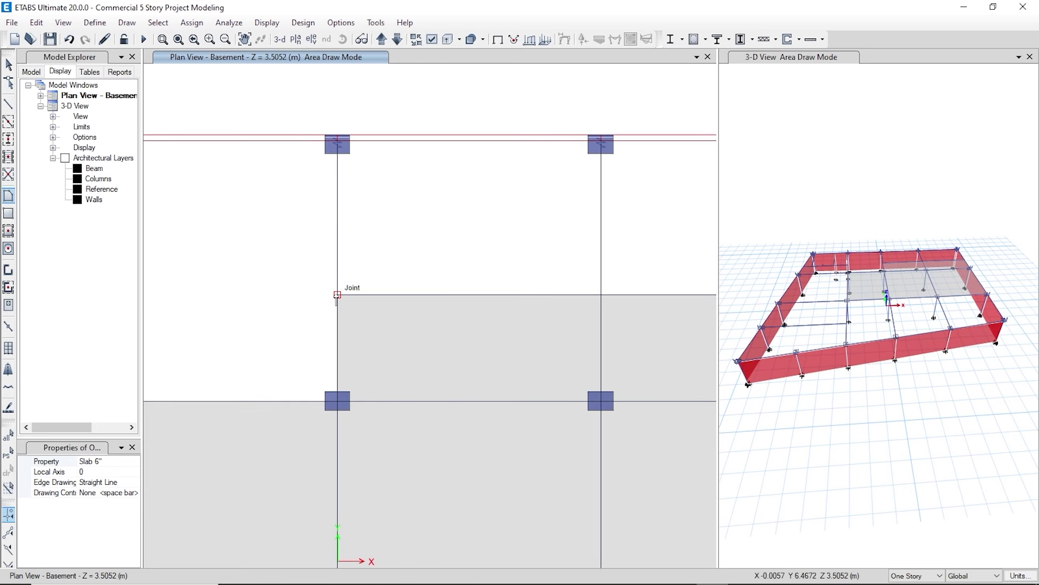
# - Draw a Slab 6" panel from the secondary beam up to the upper perimeter wall, immediately right of the origin's column line
pyautogui.scroll(3, 325, 141)
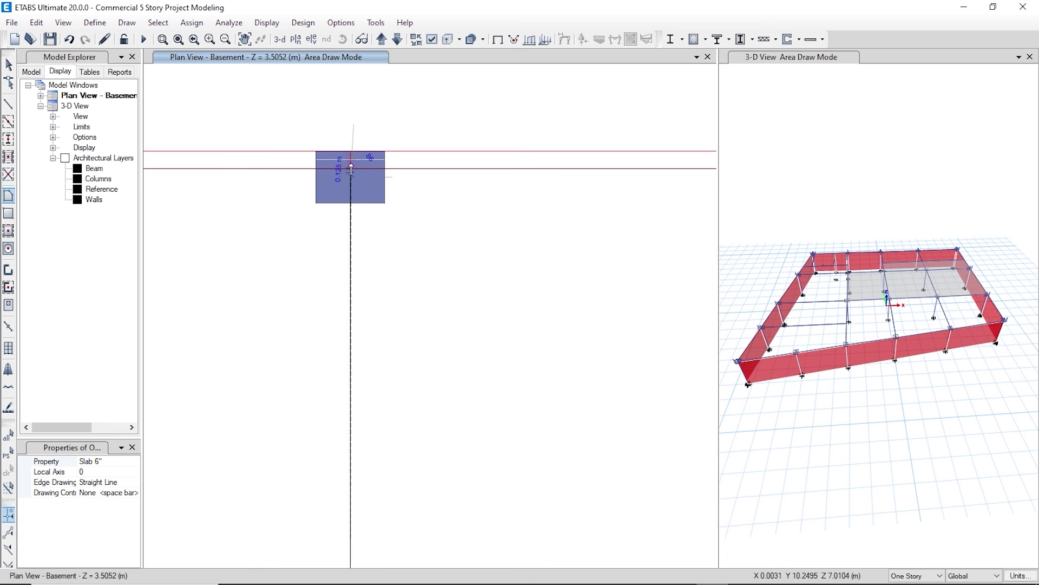
pyautogui.moveTo(281, 185)
pyautogui.mouseDown(button='middle')
pyautogui.moveTo(565, 166)
pyautogui.moveTo(549, 154)
pyautogui.mouseUp(button='middle')
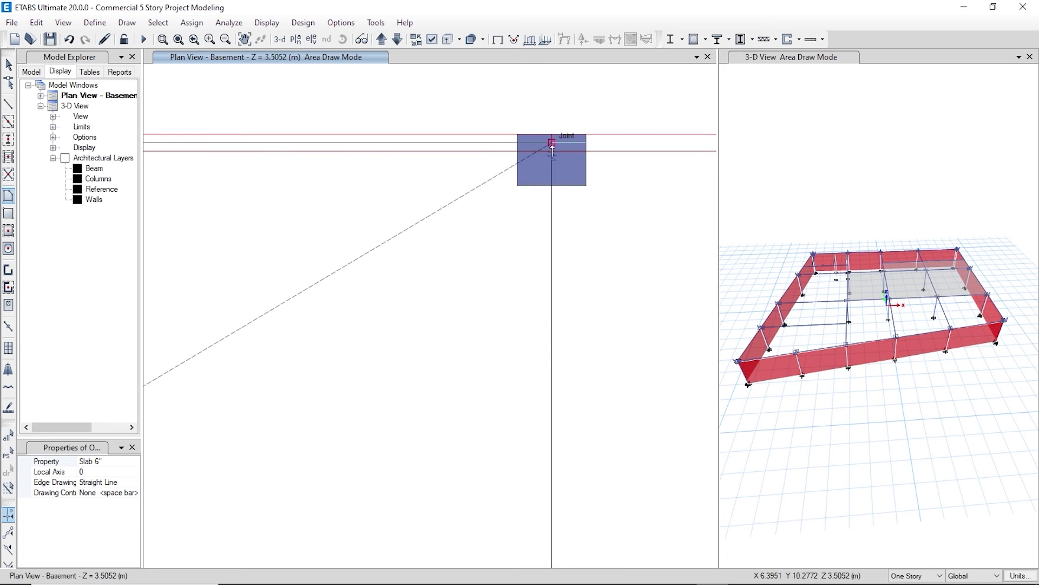
pyautogui.click(552, 145)
pyautogui.moveTo(540, 311); pyautogui.dragTo(522, 131, button='middle')
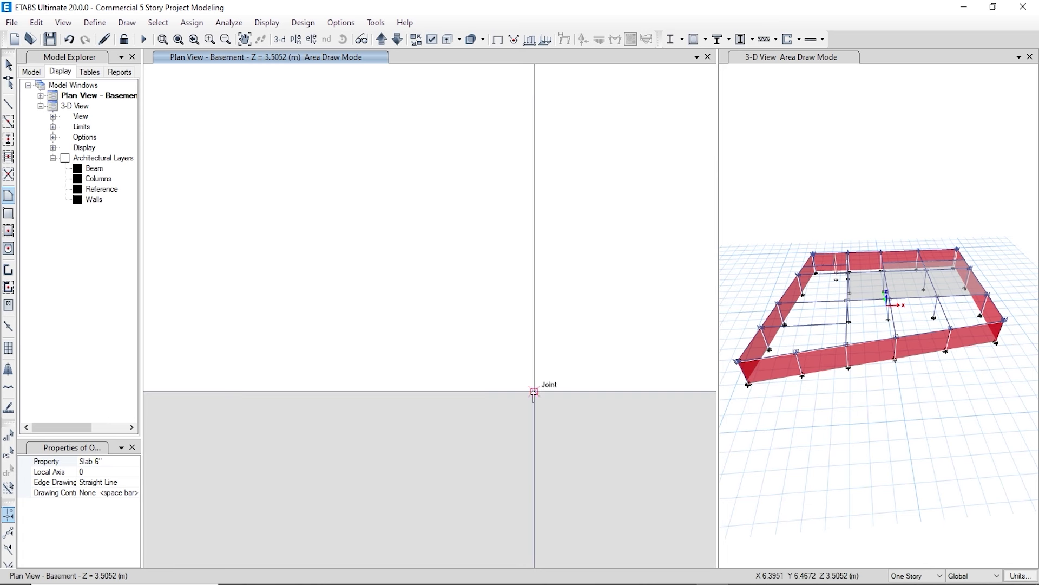
pyautogui.doubleClick(534, 392)
# - Draw a Slab 6" panel over the full upper bay immediately left of the origin's column line, up to the upper perimeter wall
pyautogui.scroll(-4, 615, 439)
pyautogui.moveTo(310, 381); pyautogui.dragTo(536, 310, button='middle')
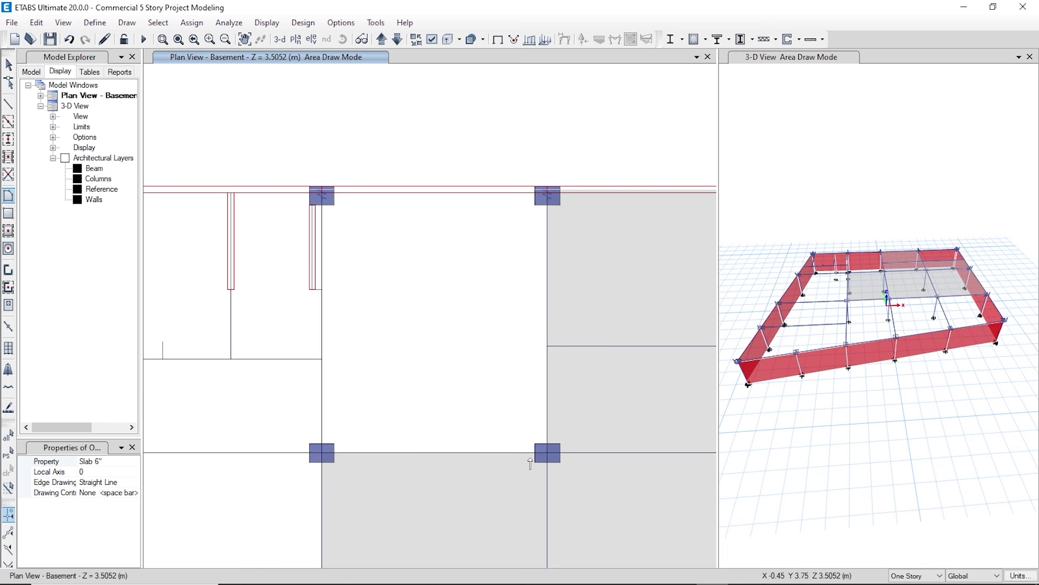
pyautogui.click(323, 454)
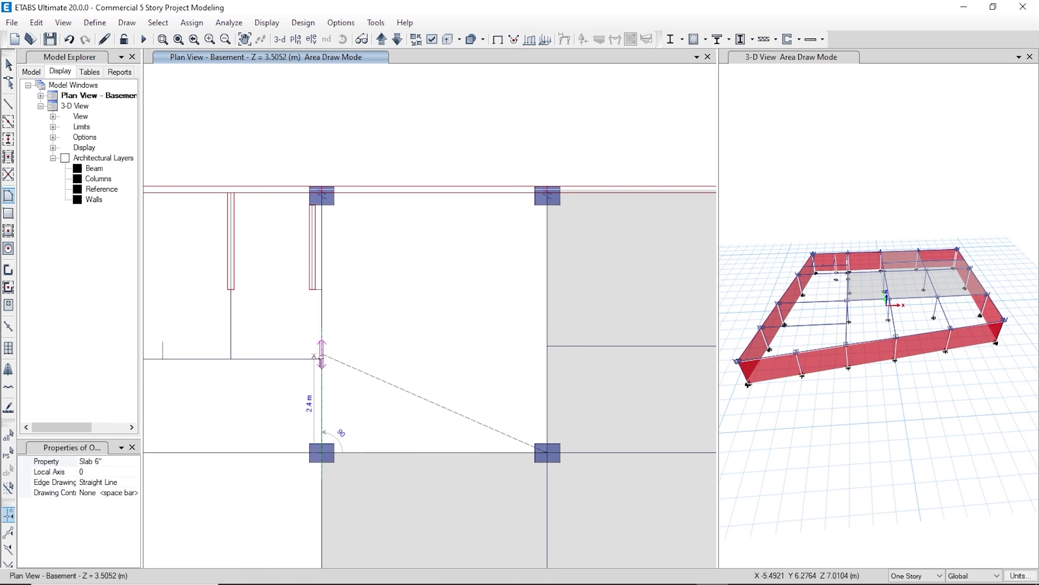
pyautogui.scroll(3, 325, 260)
pyautogui.moveTo(317, 216); pyautogui.dragTo(318, 356, button='middle')
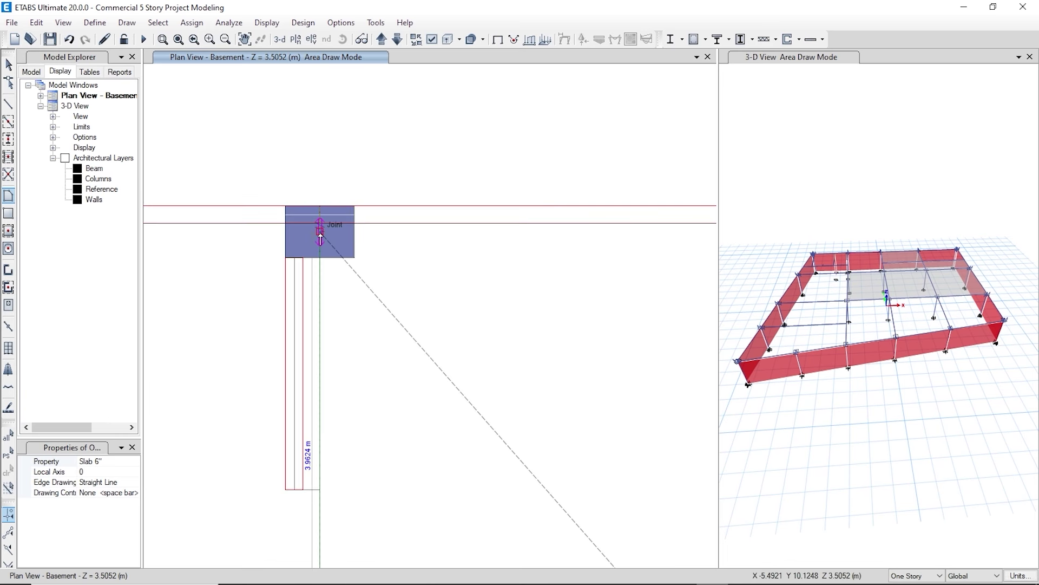
pyautogui.moveTo(367, 314); pyautogui.dragTo(613, 337, button='middle')
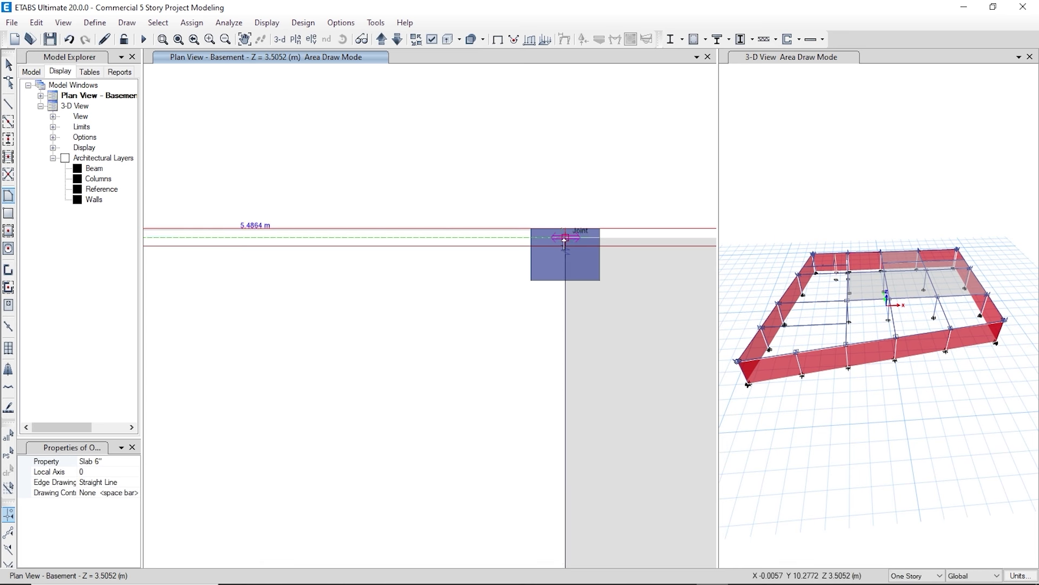
pyautogui.doubleClick(433, 264)
pyautogui.scroll(-3, 533, 295)
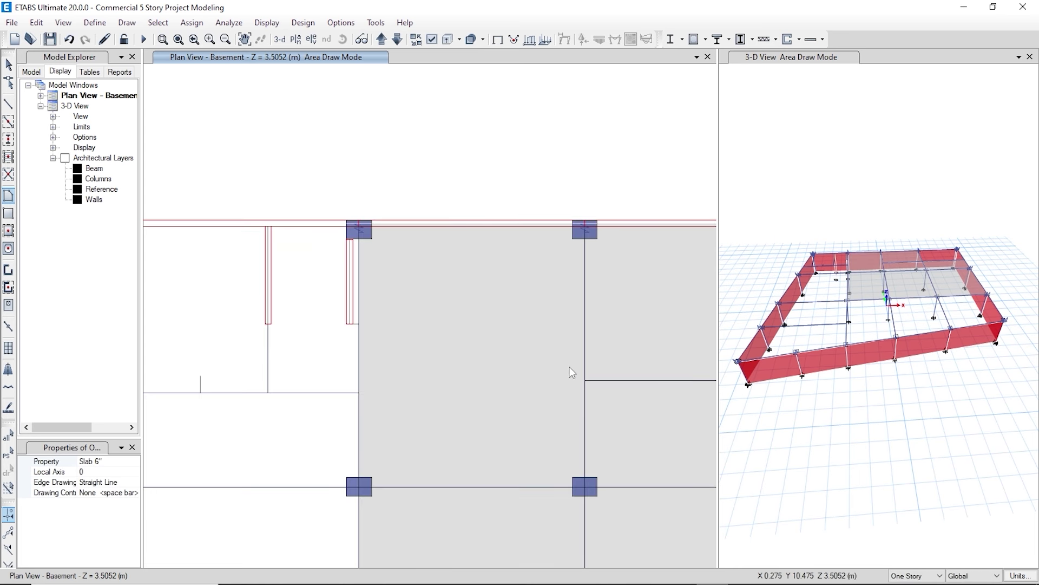
# - Start a Slab 6" outline at the left edge column, tracing the sloping wall to the upper left corner and the adjacent vertical line
pyautogui.scroll(3, 296, 480)
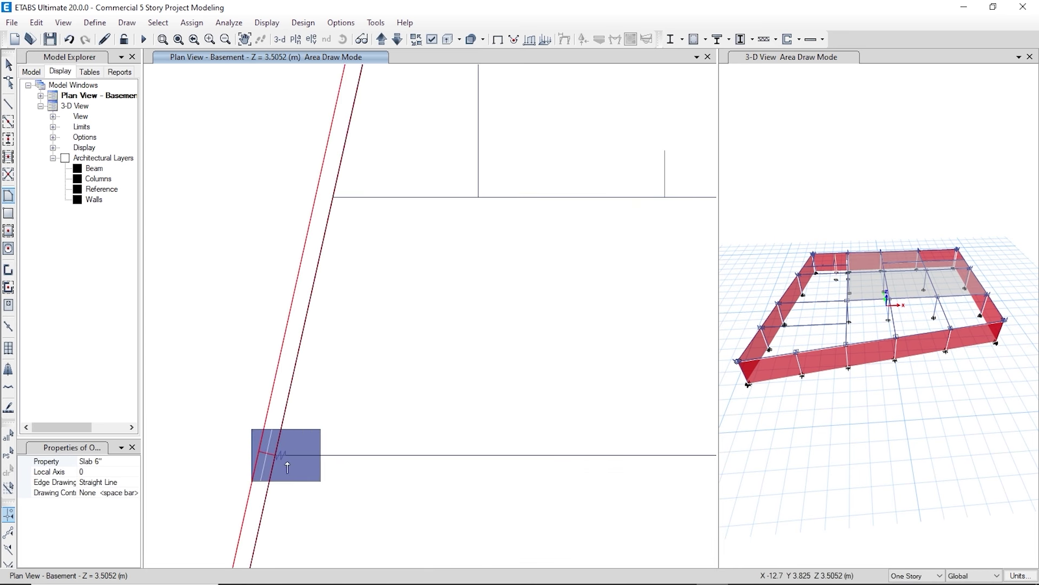
pyautogui.moveTo(378, 101); pyautogui.dragTo(324, 342, button='middle')
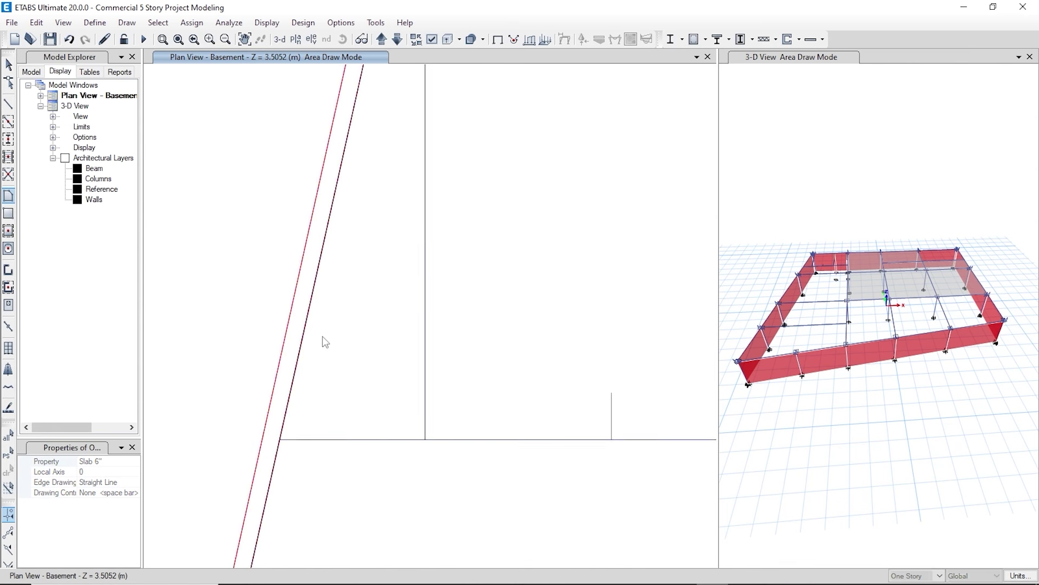
pyautogui.moveTo(361, 168); pyautogui.dragTo(363, 333, button='middle')
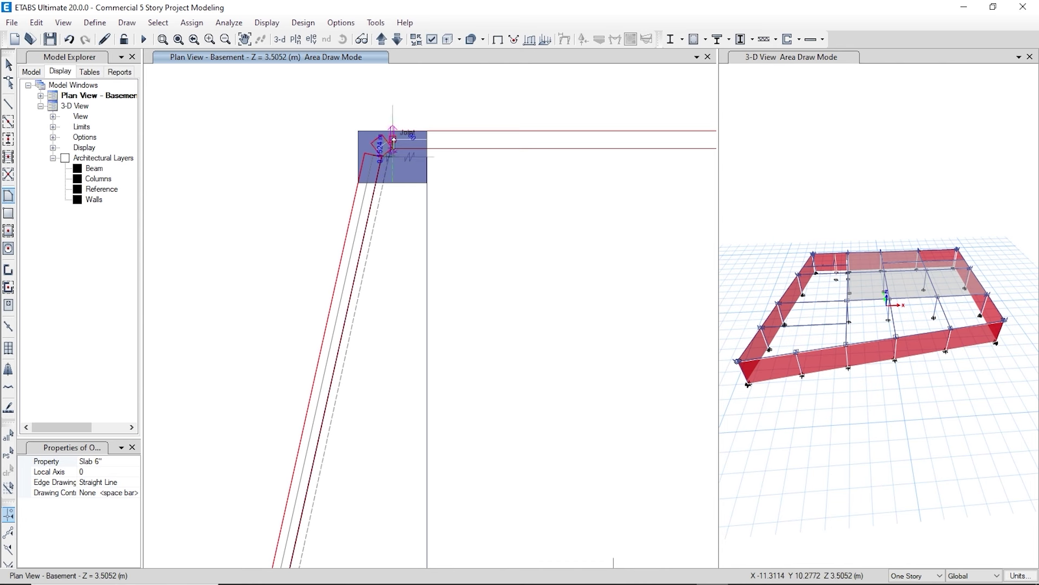
pyautogui.click(393, 140)
pyautogui.click(428, 144)
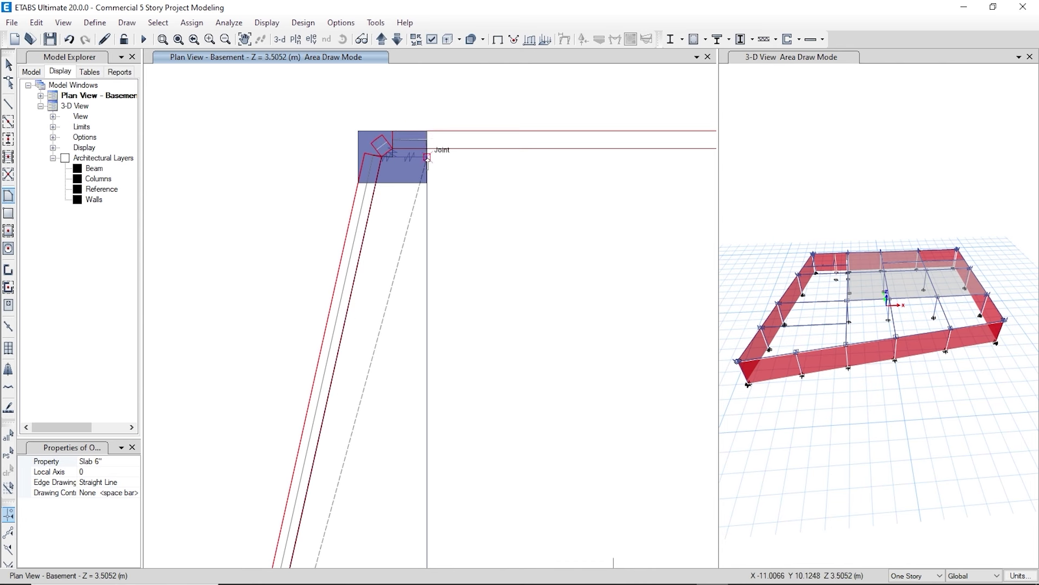
# - Continue the Slab 6" outline around the upper left opening, along the beam and up to the lower ends of the two interior walls
pyautogui.scroll(-2, 427, 145)
pyautogui.click(418, 314)
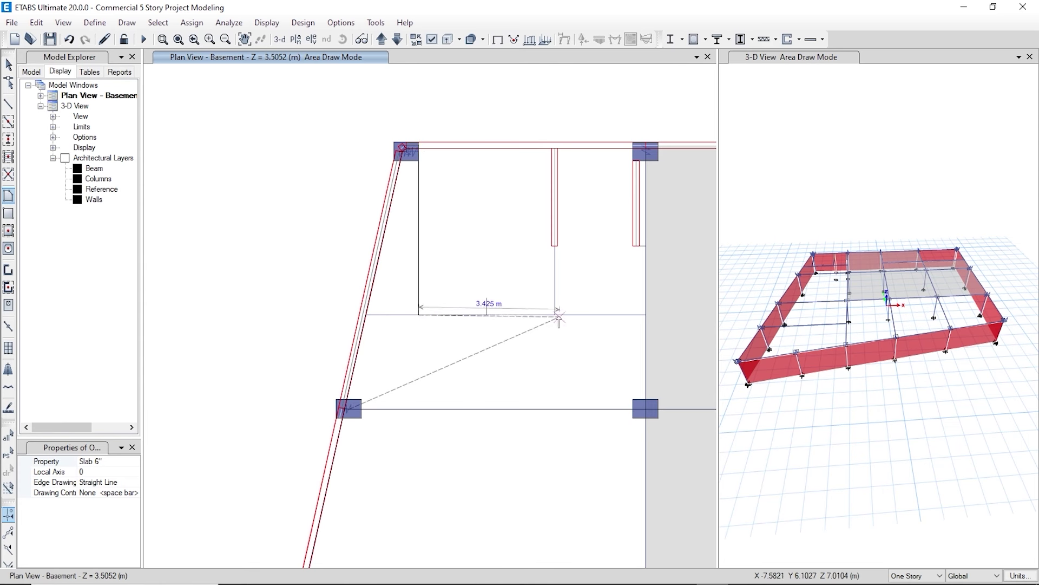
pyautogui.click(555, 315)
pyautogui.scroll(3, 590, 276)
pyautogui.click(477, 208)
pyautogui.moveTo(610, 285); pyautogui.dragTo(347, 313, button='middle')
pyautogui.click(437, 235)
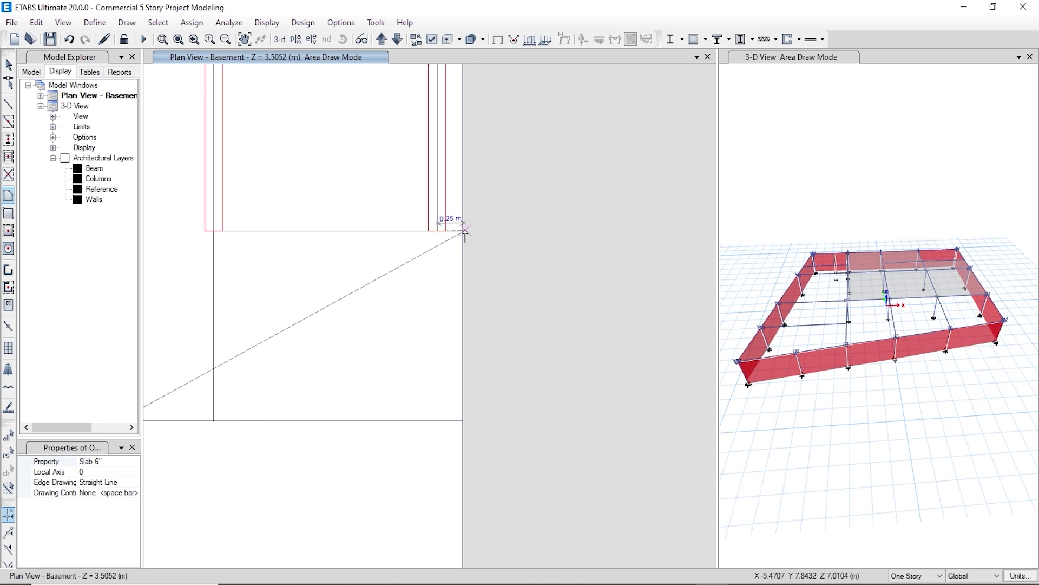
# - Review the drawing snap options
pyautogui.click(127, 23)
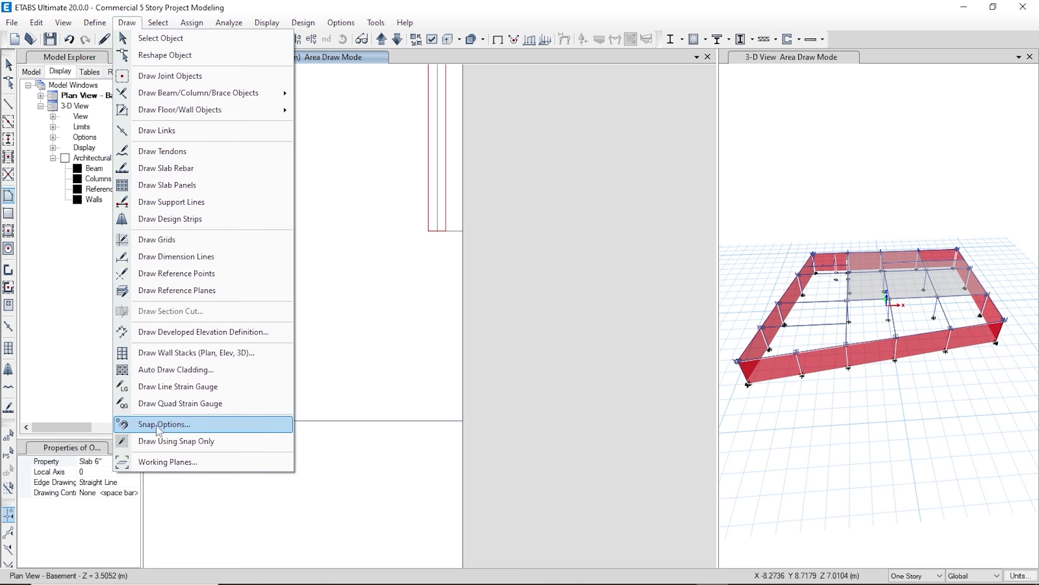
pyautogui.click(159, 425)
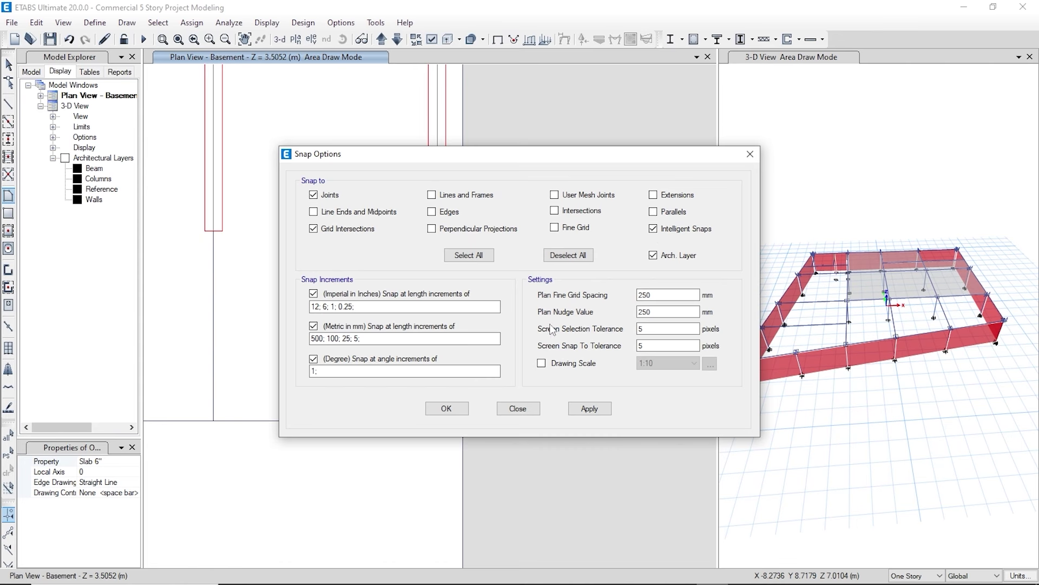
pyautogui.click(447, 408)
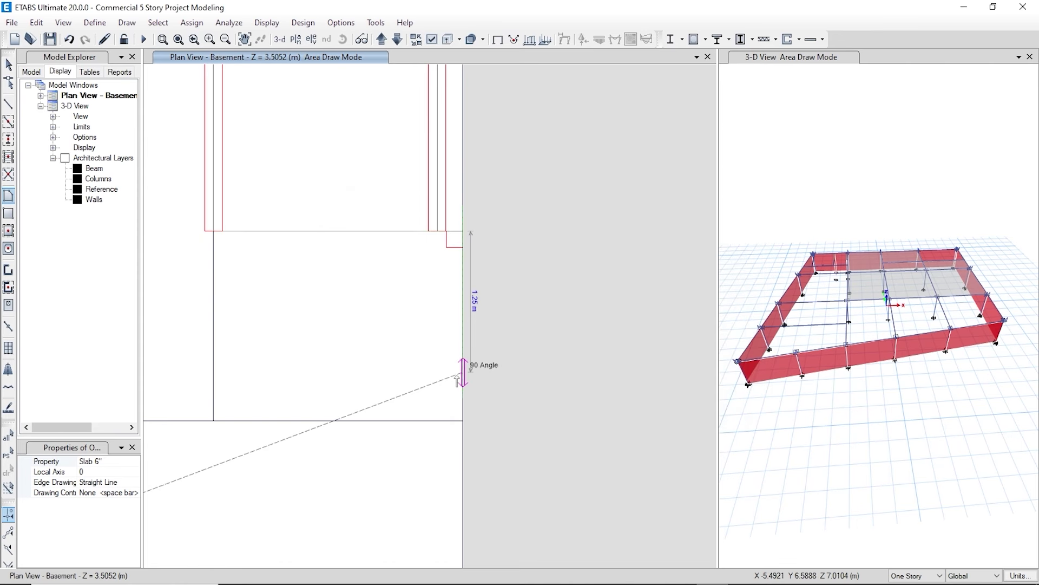
# - Finish the upper left Slab 6" panel down the interior column line to the column below the opening
pyautogui.moveTo(424, 518); pyautogui.dragTo(553, 343, button='middle')
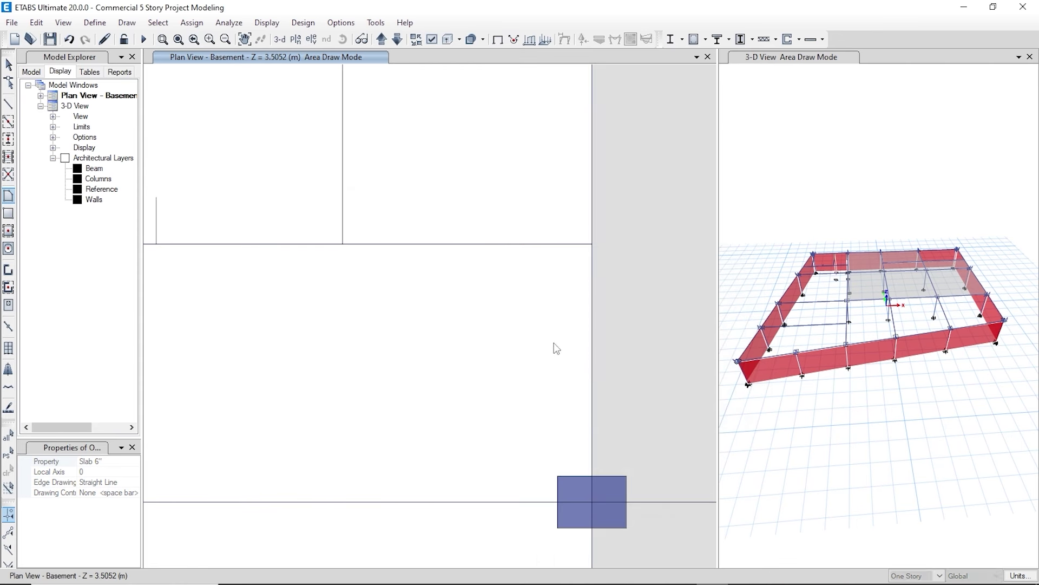
pyautogui.click(592, 244)
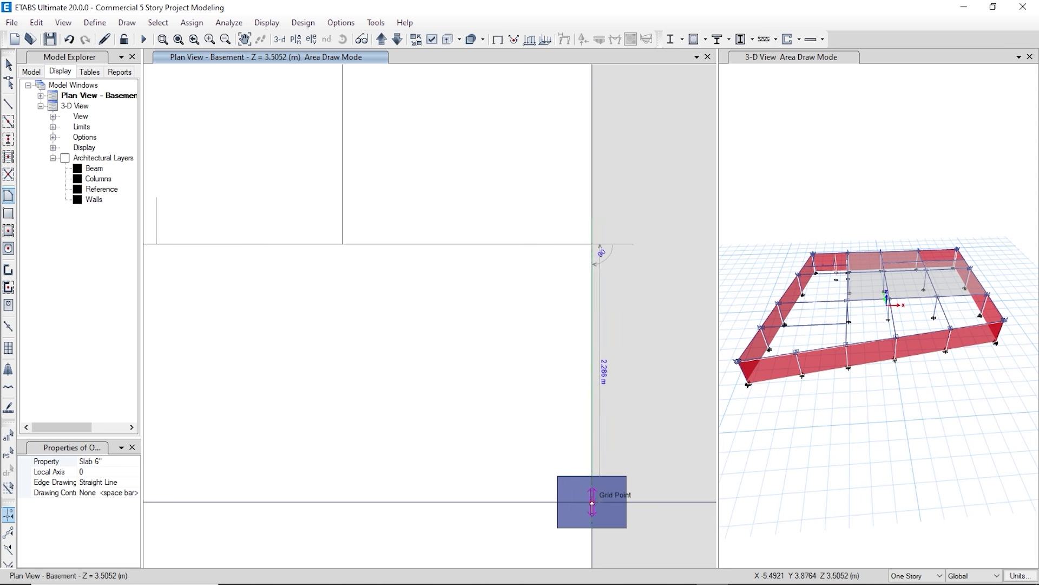
pyautogui.scroll(-3, 441, 445)
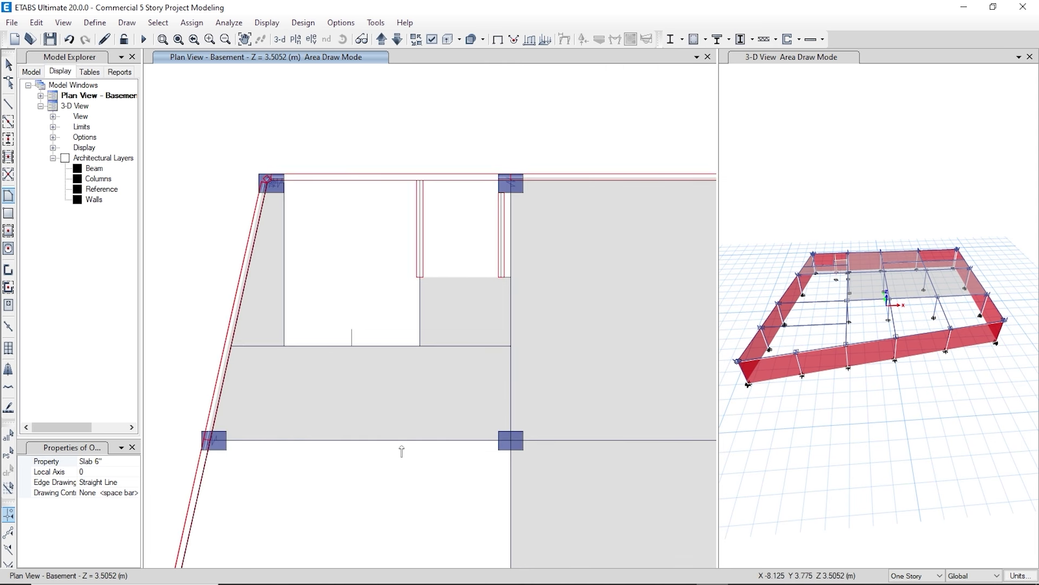
# - Draw a Slab 6" panel over the leftmost middle bay, from the sloping wall to the first interior column line
pyautogui.moveTo(402, 449); pyautogui.dragTo(445, 175, button='middle')
pyautogui.scroll(3, 249, 208)
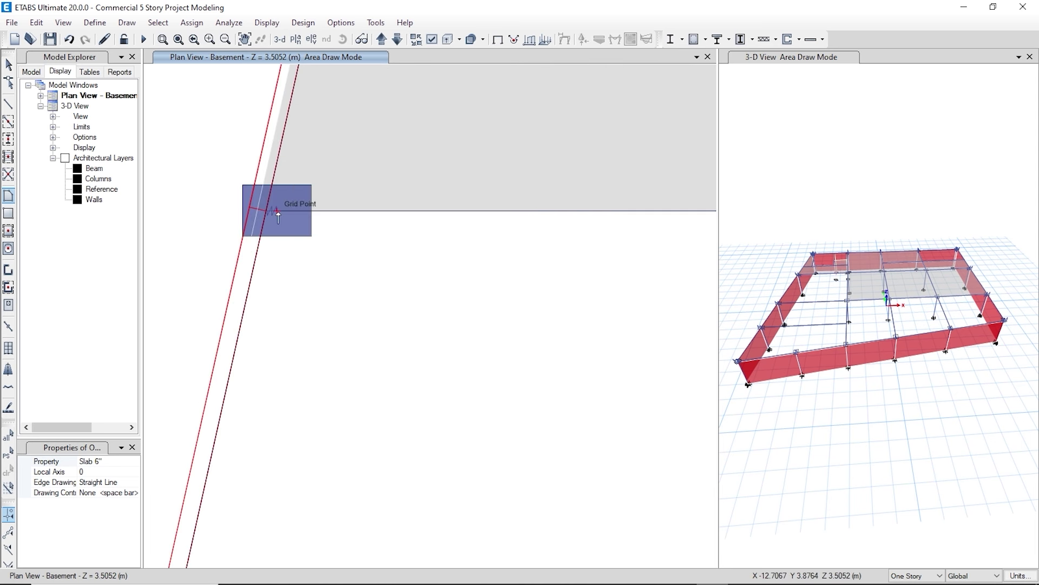
pyautogui.scroll(3, 258, 210)
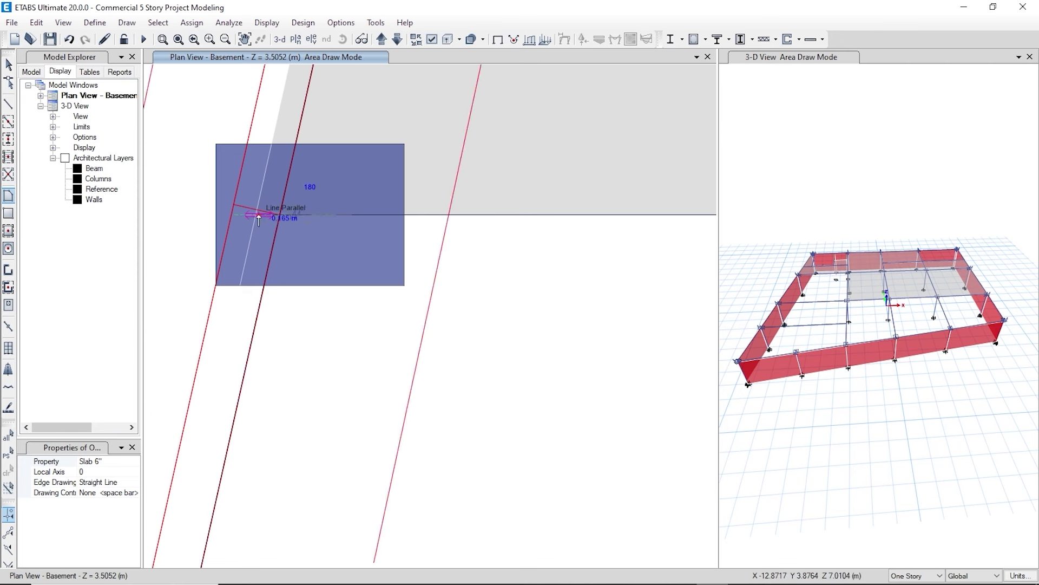
pyautogui.scroll(-6, 234, 439)
pyautogui.scroll(6, 236, 435)
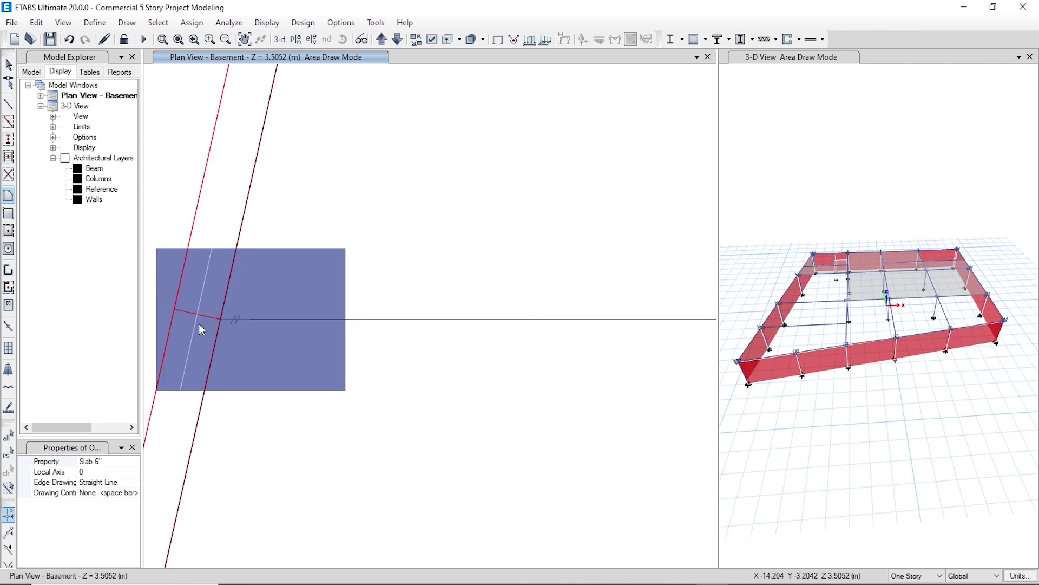
pyautogui.click(250, 321)
pyautogui.scroll(-3, 248, 397)
pyautogui.moveTo(660, 413); pyautogui.dragTo(350, 423, button='middle')
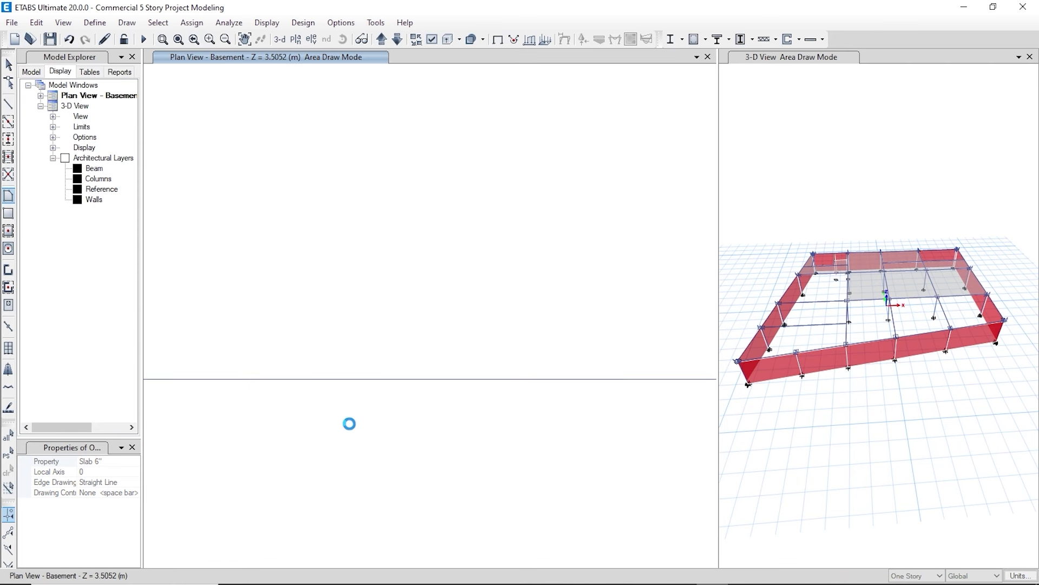
pyautogui.scroll(-3, 349, 423)
pyautogui.click(490, 407)
pyautogui.click(490, 130)
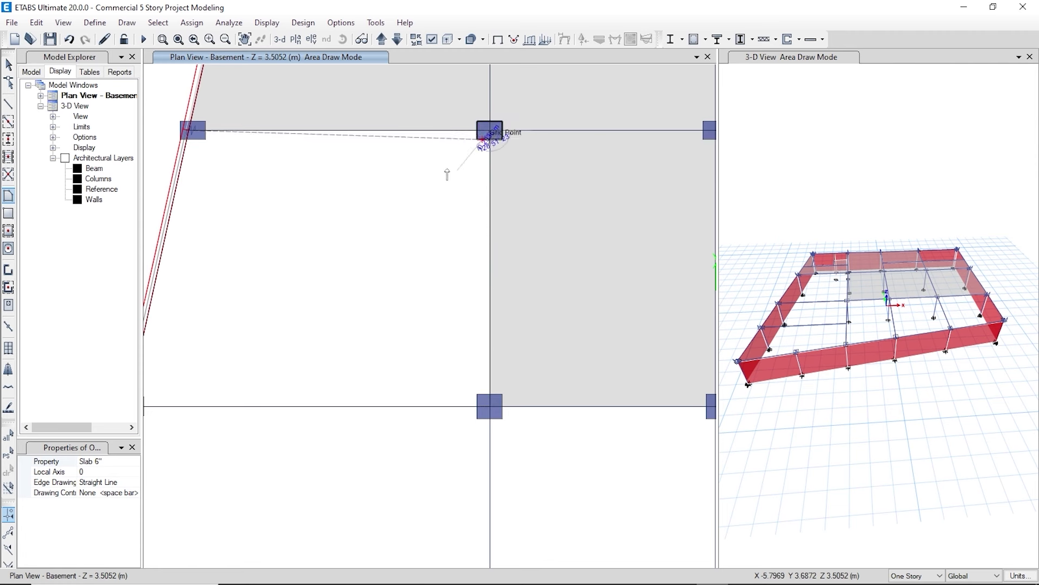
pyautogui.press('Return')
# - Draw a Slab 6" panel in the leftmost lower bay, between the column-row beam and the secondary beam, out to the sloping wall
pyautogui.moveTo(361, 403); pyautogui.dragTo(490, 199, button='middle')
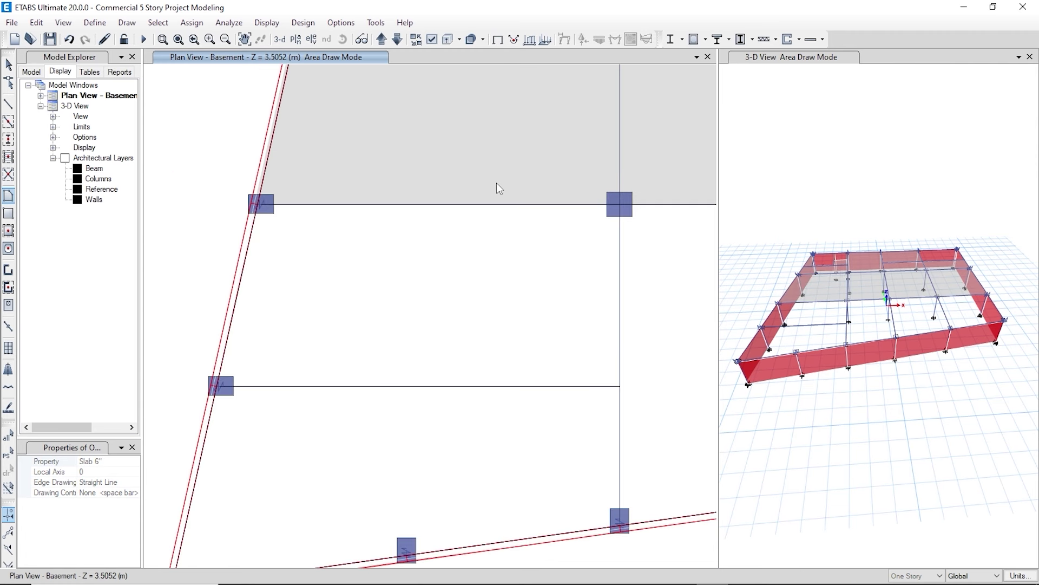
pyautogui.click(619, 387)
pyautogui.scroll(3, 222, 388)
pyautogui.scroll(3, 225, 385)
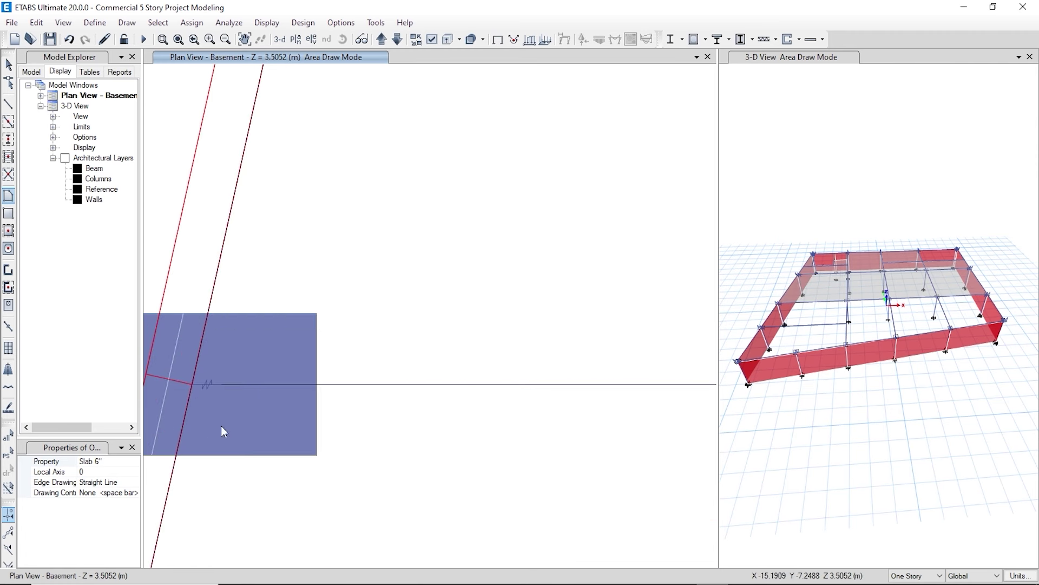
pyautogui.moveTo(222, 428); pyautogui.dragTo(430, 407, button='middle')
pyautogui.click(374, 360)
pyautogui.scroll(-3, 342, 489)
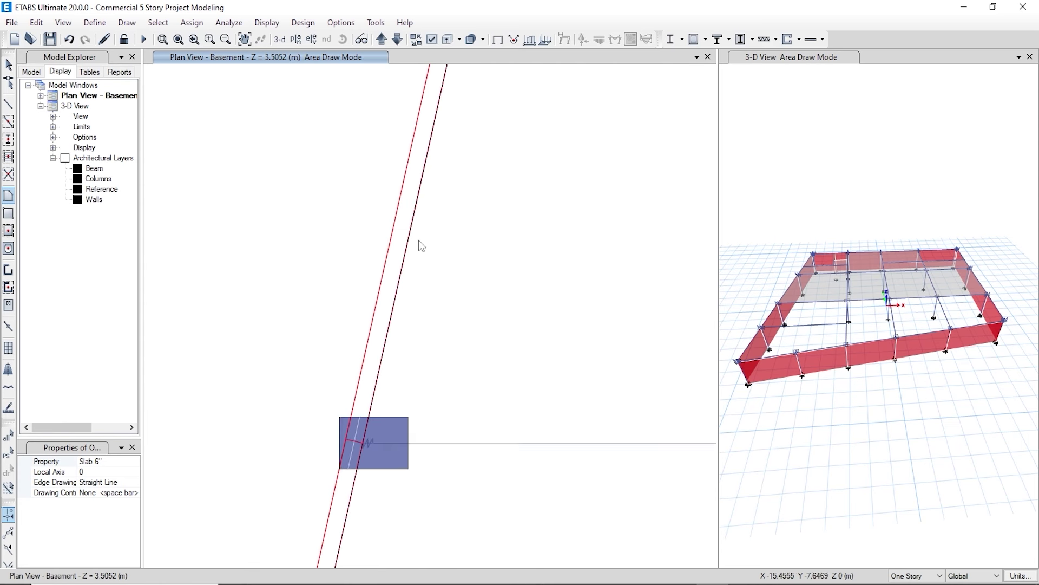
pyautogui.moveTo(472, 73); pyautogui.dragTo(314, 420, button='middle')
pyautogui.click(304, 291)
pyautogui.click(322, 293)
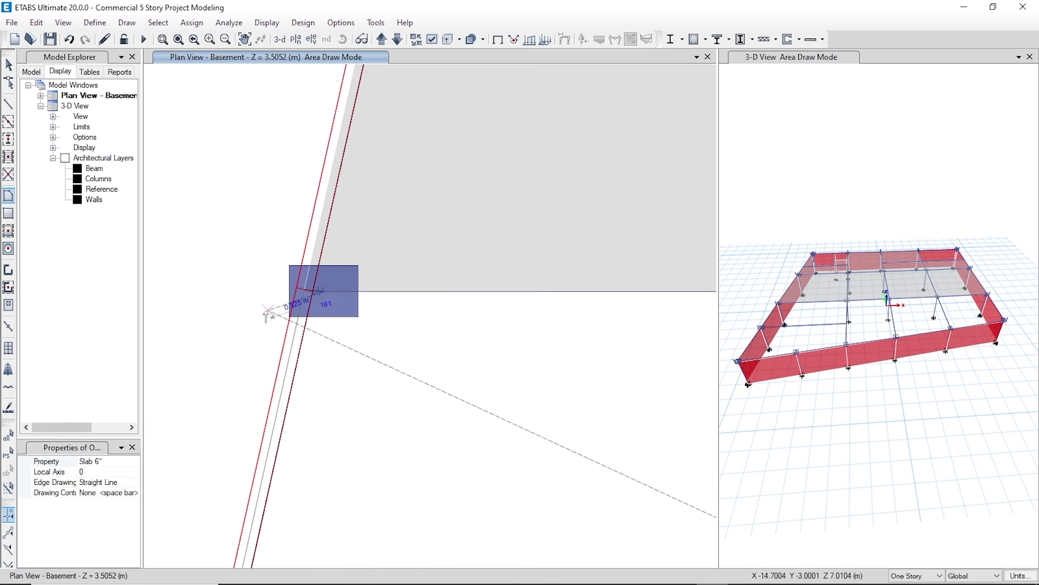
pyautogui.moveTo(668, 409); pyautogui.dragTo(357, 381, button='middle')
pyautogui.moveTo(666, 347); pyautogui.dragTo(347, 366, button='middle')
pyautogui.doubleClick(654, 301)
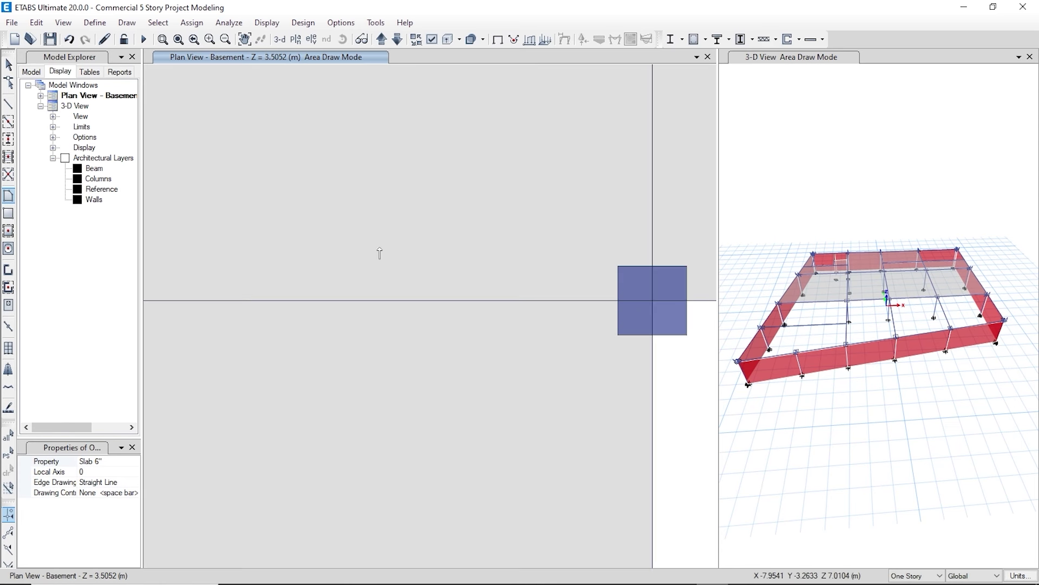
# - Start a Slab 6" outline below the secondary beam, tracing the sloping wall down to the round corner column and onto the lower wall
pyautogui.scroll(-4, 581, 444)
pyautogui.moveTo(581, 445); pyautogui.dragTo(427, 359, button='middle')
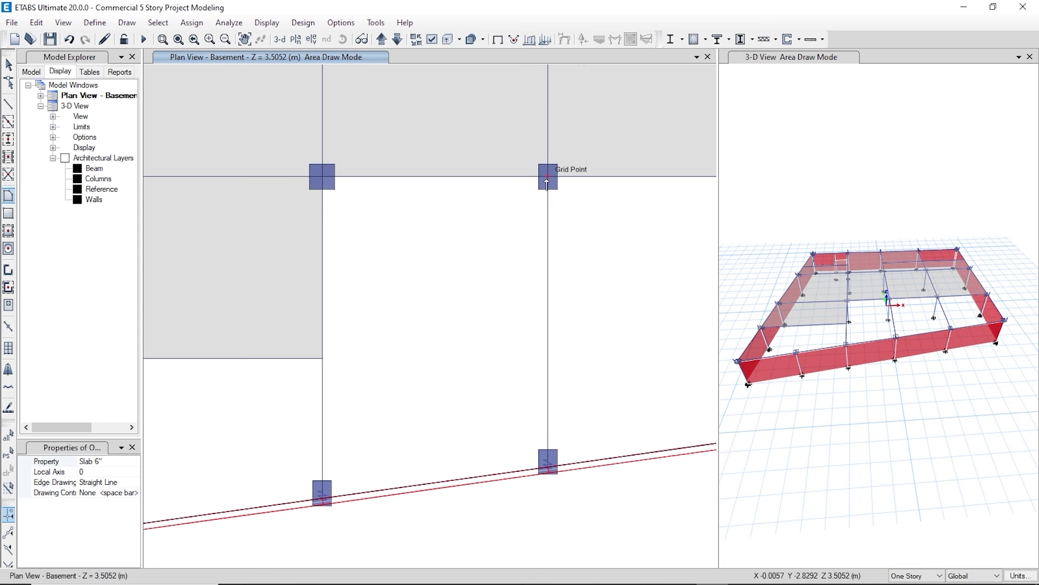
pyautogui.moveTo(309, 364); pyautogui.dragTo(684, 249, button='middle')
pyautogui.scroll(3, 305, 243)
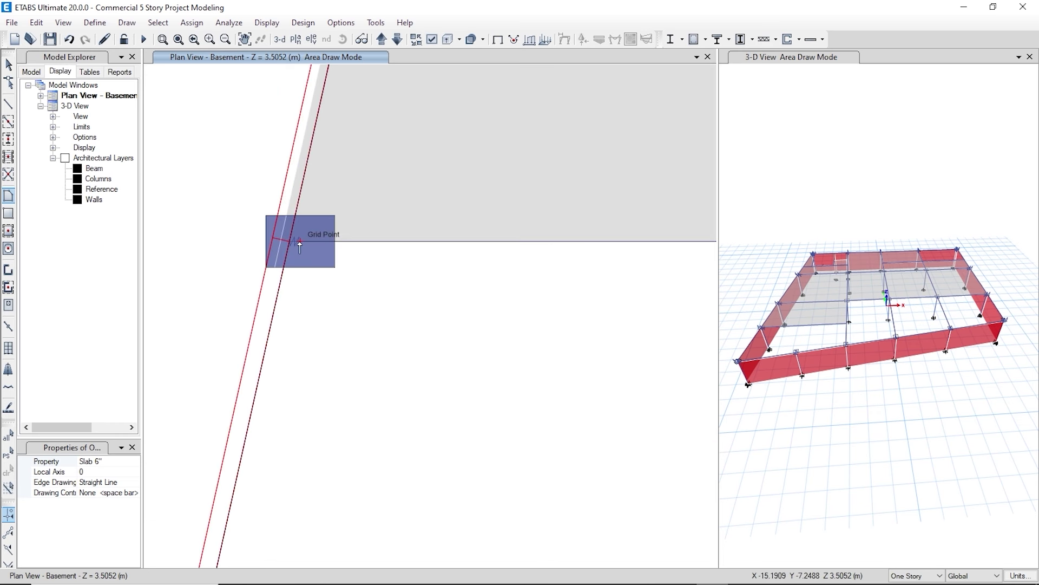
pyautogui.scroll(2, 279, 250)
pyautogui.click(283, 226)
pyautogui.scroll(-3, 281, 230)
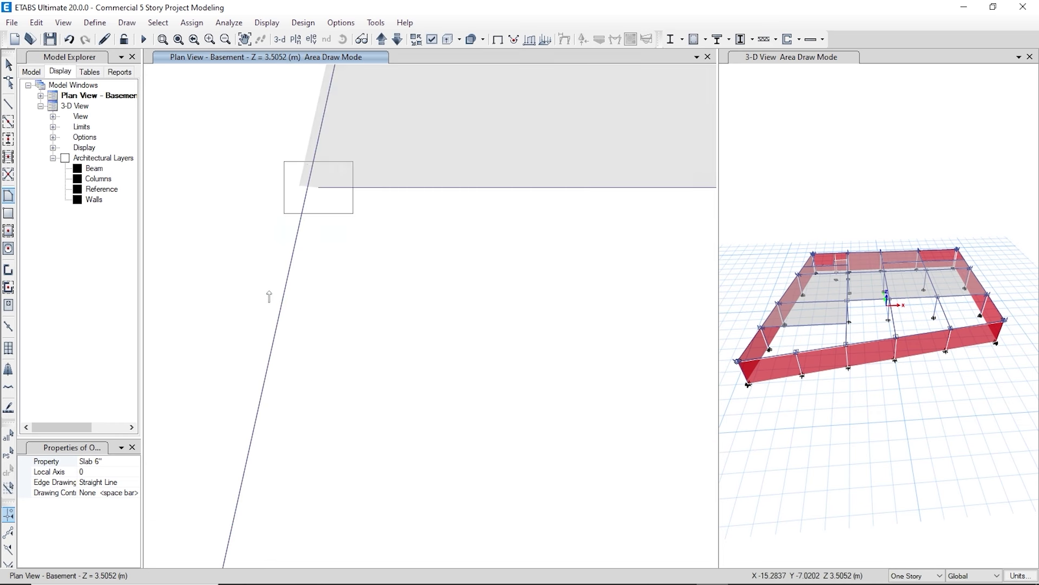
pyautogui.moveTo(266, 545); pyautogui.dragTo(258, 406, button='middle')
pyautogui.moveTo(193, 480); pyautogui.dragTo(230, 421, button='middle')
pyautogui.scroll(2, 234, 423)
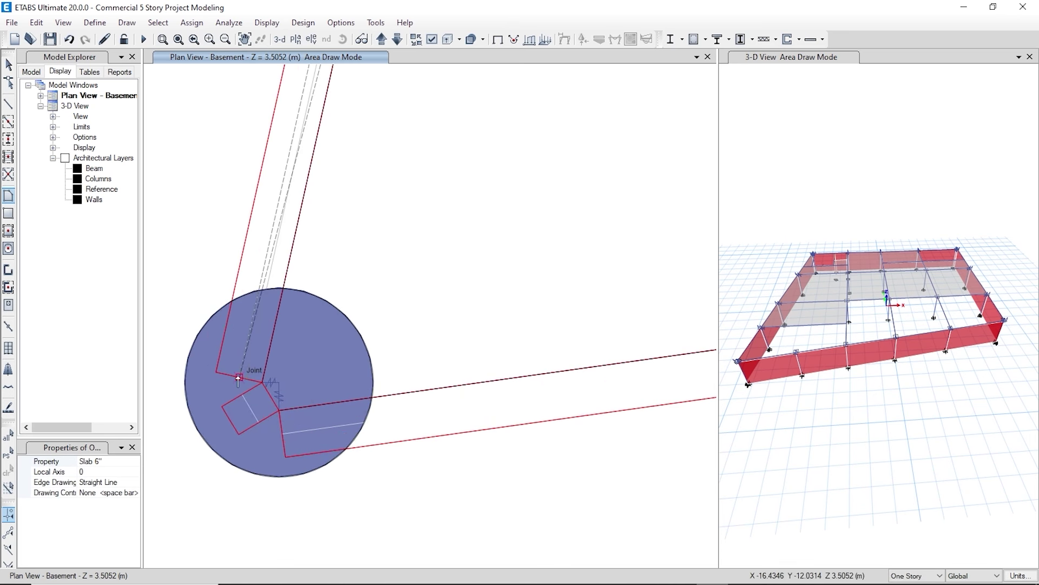
pyautogui.click(282, 435)
# - Complete the lower left corner Slab 6" panel along the lower wall, through the edge column to the first interior column line
pyautogui.scroll(-3, 282, 436)
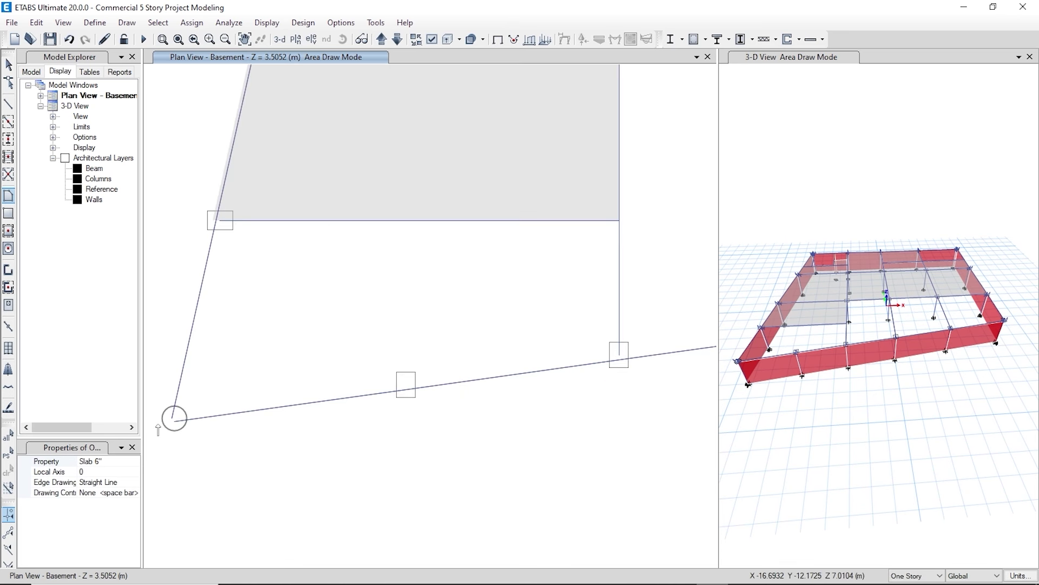
pyautogui.scroll(3, 403, 390)
pyautogui.click(406, 394)
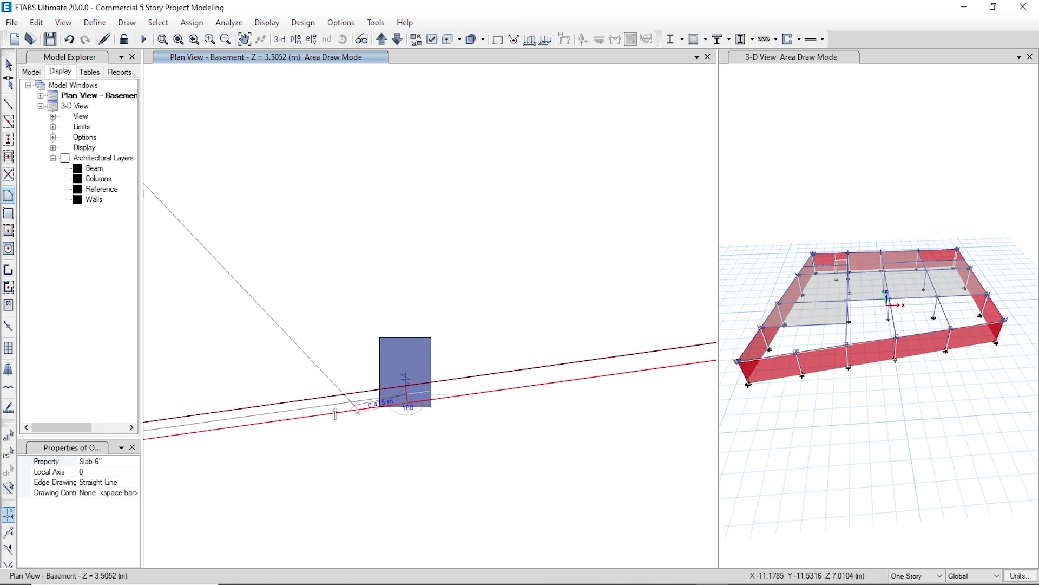
pyautogui.scroll(-3, 406, 395)
pyautogui.scroll(3, 512, 399)
pyautogui.click(517, 399)
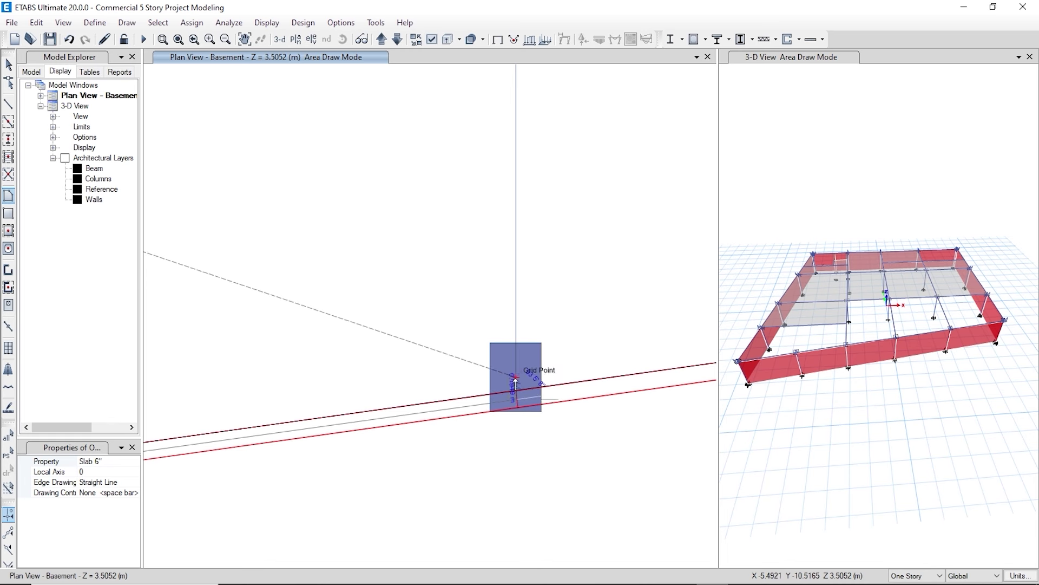
pyautogui.scroll(-3, 504, 387)
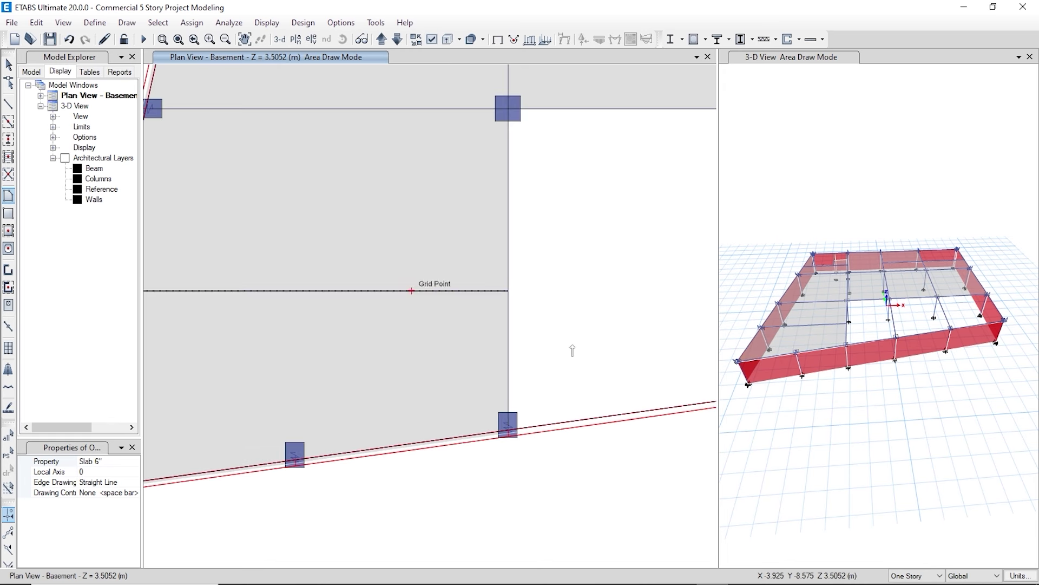
# - Draw a Slab 6" panel over the lower bay immediately left of the origin's column line, down to the lower perimeter wall
pyautogui.moveTo(568, 348); pyautogui.dragTo(282, 410, button='middle')
pyautogui.click(260, 174)
pyautogui.scroll(3, 241, 524)
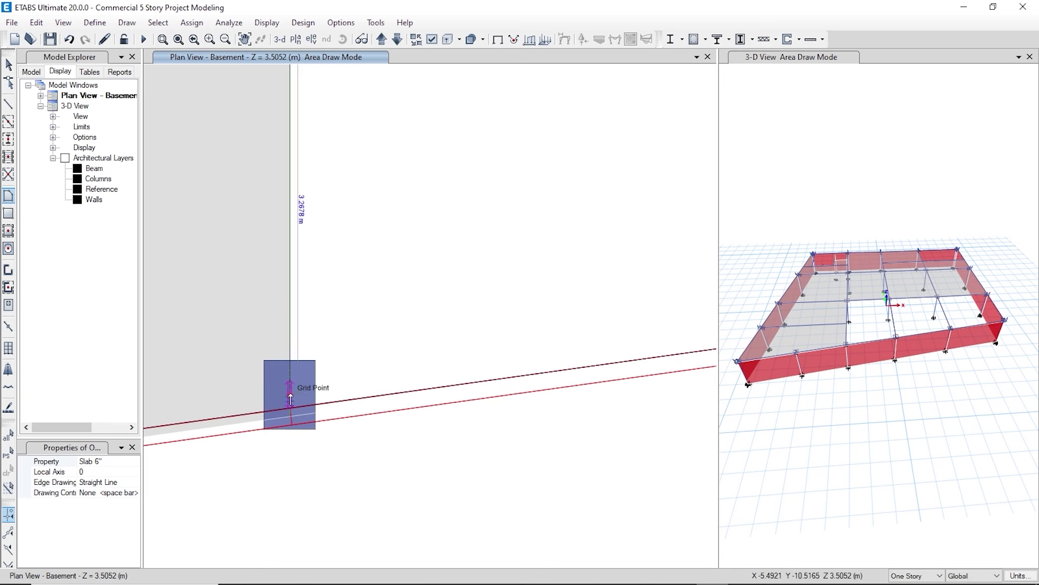
pyautogui.click(287, 410)
pyautogui.scroll(-2, 287, 409)
pyautogui.scroll(4, 324, 433)
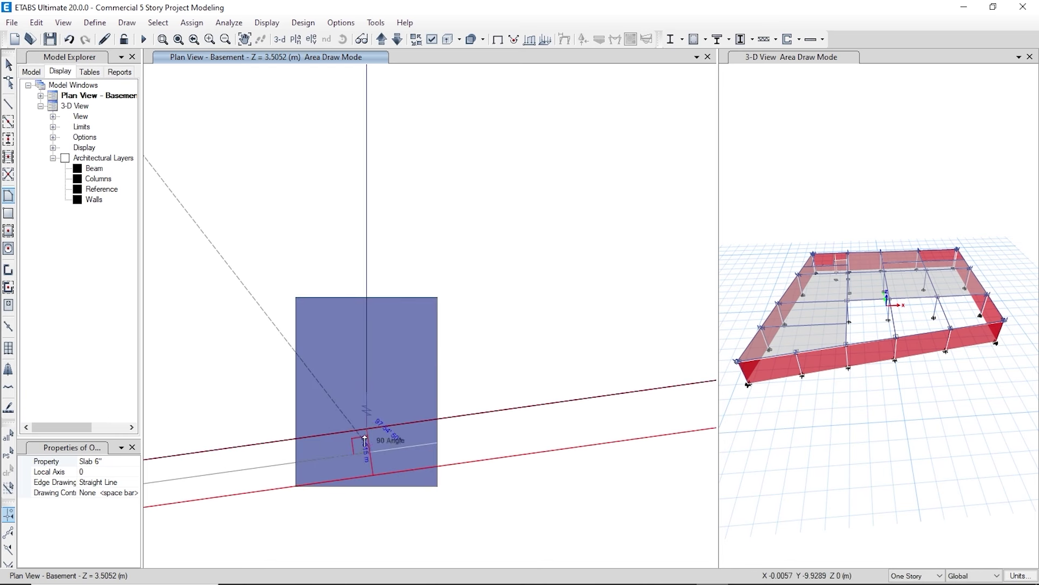
pyautogui.click(369, 428)
pyautogui.scroll(-4, 408, 290)
pyautogui.moveTo(424, 384); pyautogui.dragTo(426, 513, button='middle')
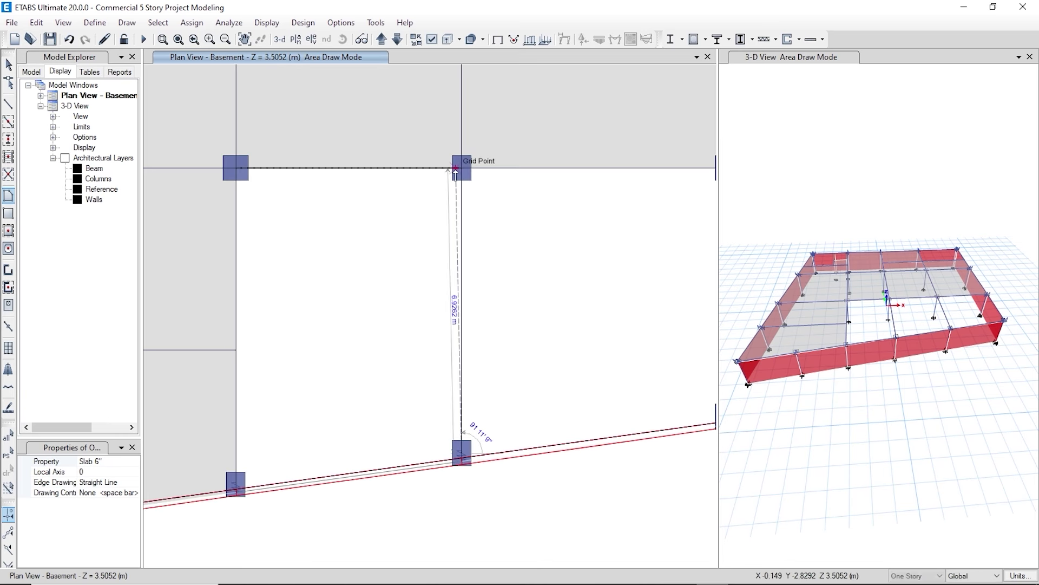
pyautogui.click(460, 168)
pyautogui.press('Return')
# - Draw a Slab 6" panel over the lower bay immediately right of the origin's column line, down to the lower perimeter wall
pyautogui.moveTo(409, 317); pyautogui.dragTo(261, 320, button='middle')
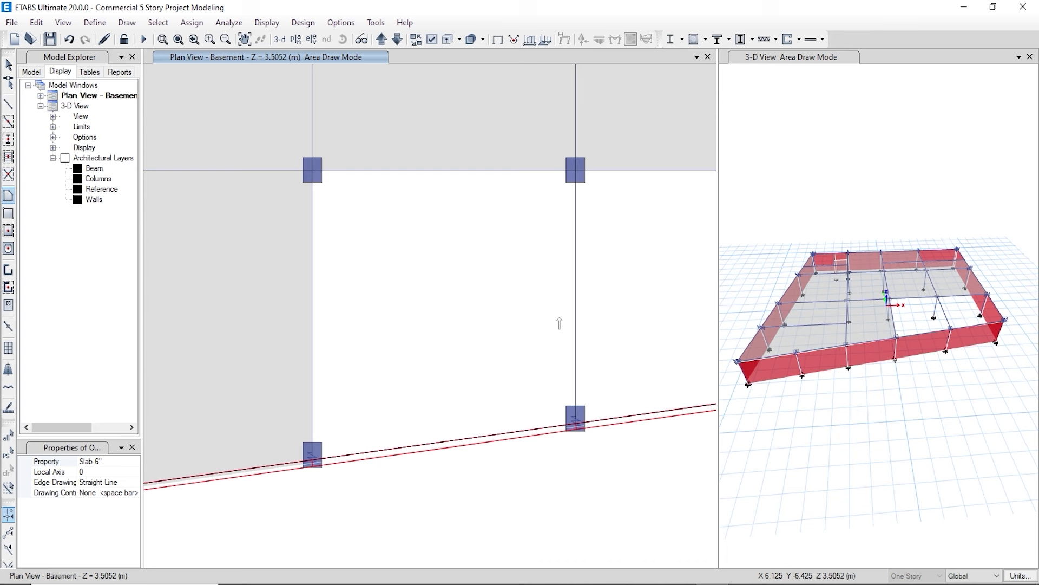
pyautogui.click(314, 171)
pyautogui.scroll(3, 313, 446)
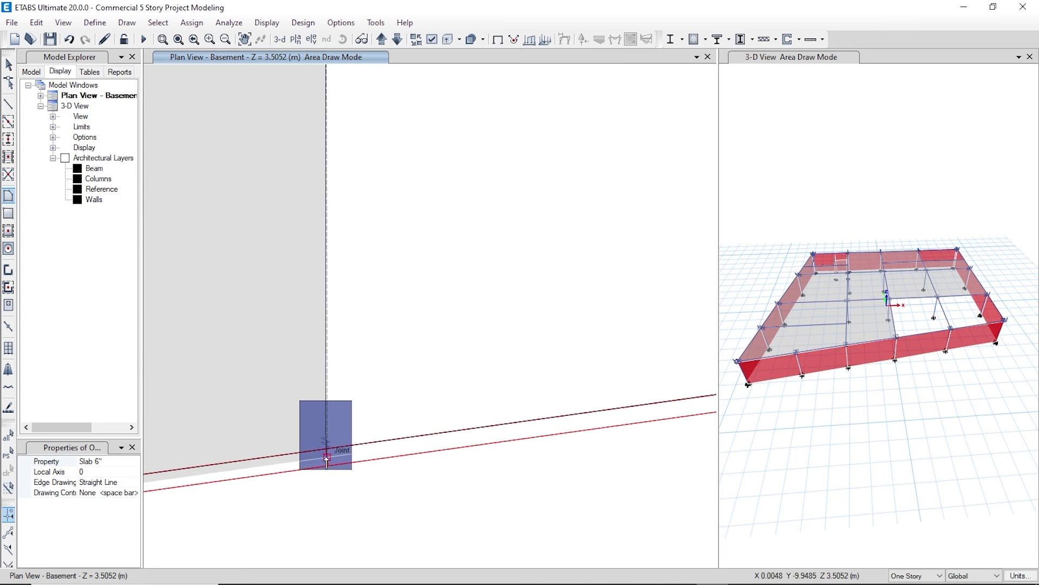
pyautogui.moveTo(327, 460); pyautogui.dragTo(411, 487, button='middle')
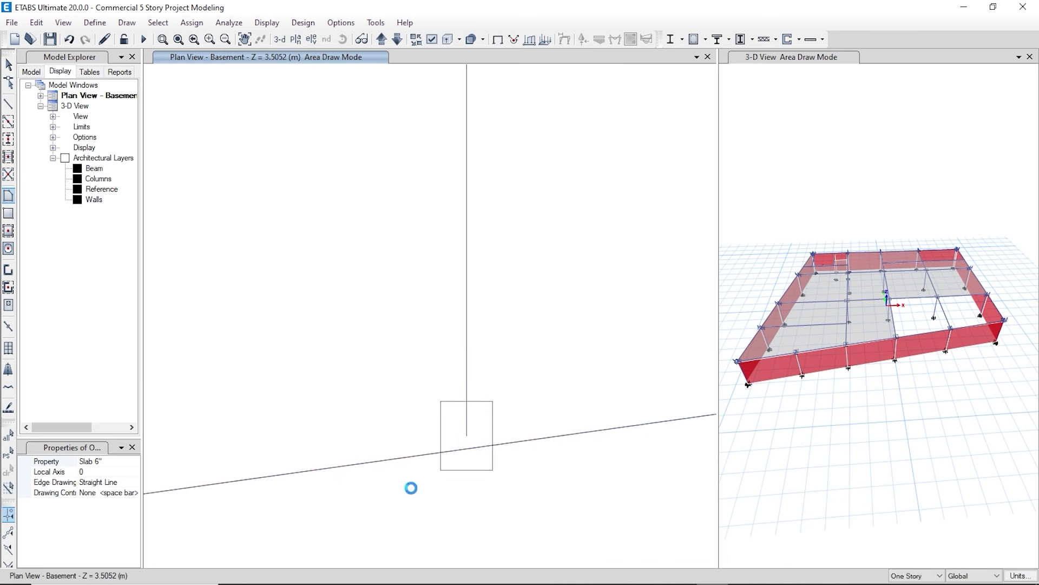
pyautogui.click(463, 456)
pyautogui.scroll(-3, 502, 479)
pyautogui.click(494, 214)
pyautogui.press('Return')
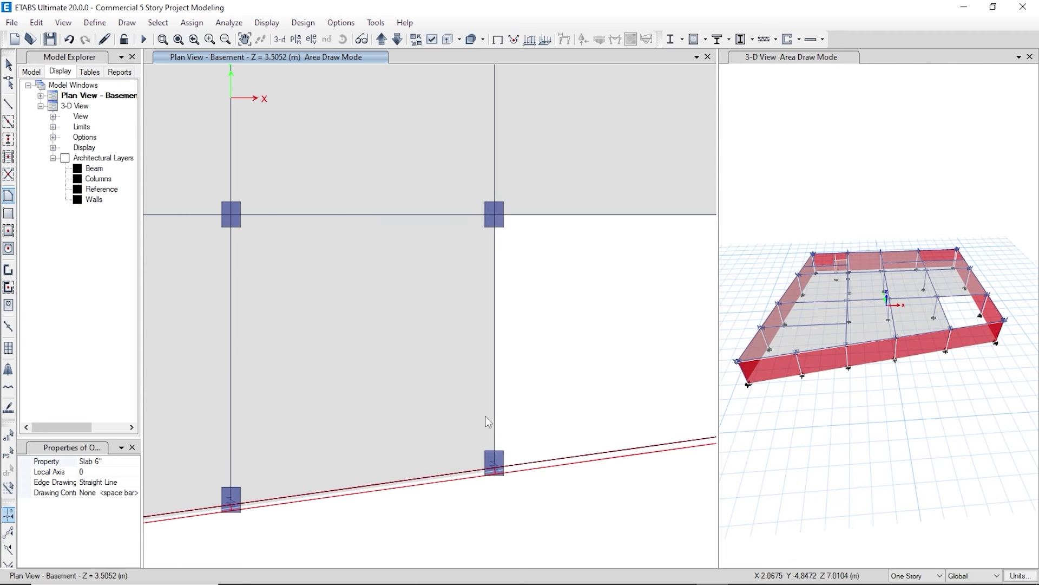
# - Draw a Slab 6" panel over the lower right corner bay, tracing the sloping lower wall, corner column and right perimeter wall
pyautogui.moveTo(583, 399); pyautogui.dragTo(407, 382, button='middle')
pyautogui.click(319, 200)
pyautogui.scroll(2, 322, 446)
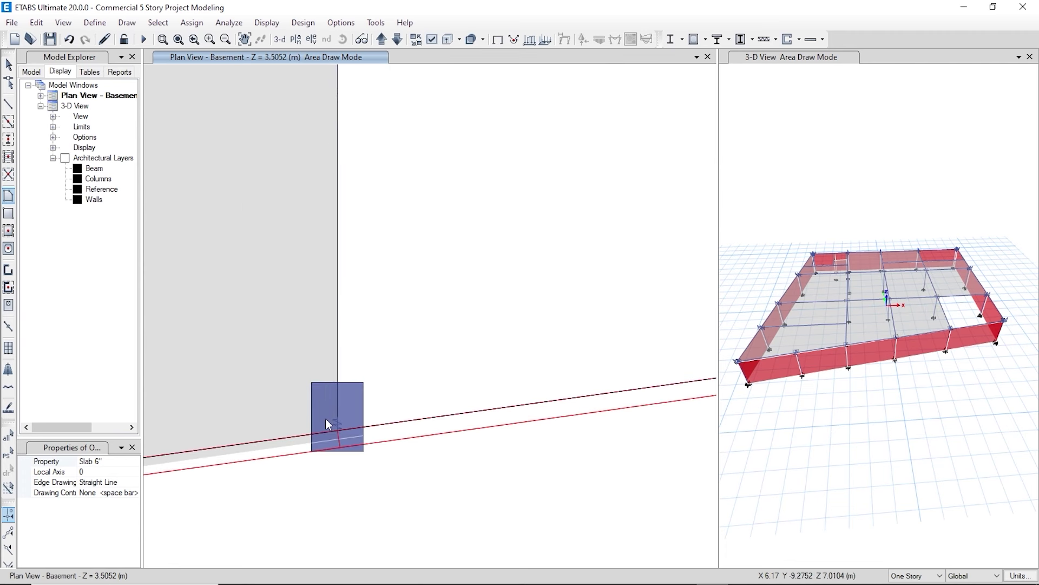
pyautogui.moveTo(417, 426); pyautogui.dragTo(585, 402, button='middle')
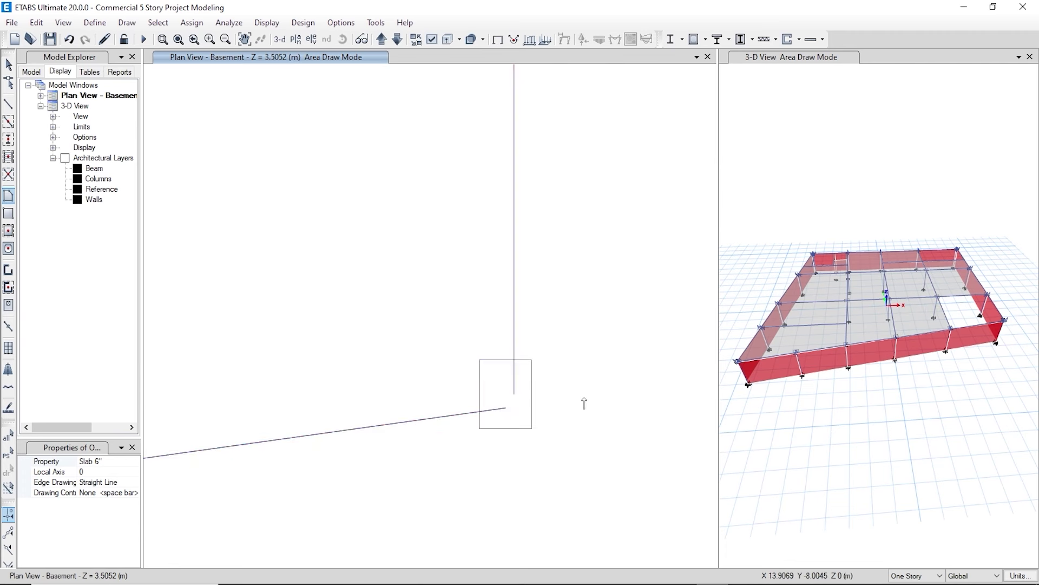
pyautogui.scroll(2, 506, 417)
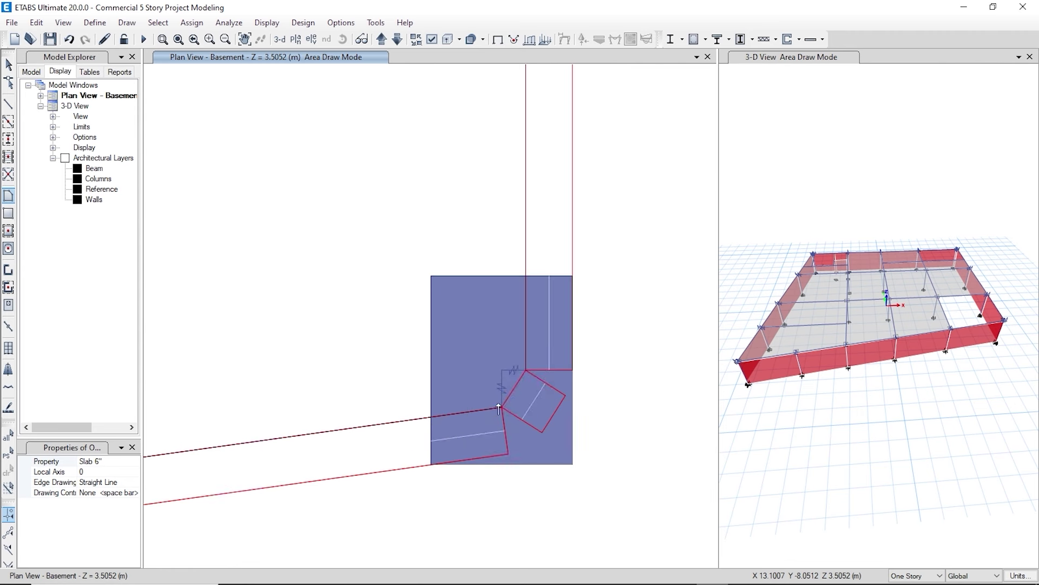
pyautogui.click(548, 370)
pyautogui.scroll(-4, 549, 371)
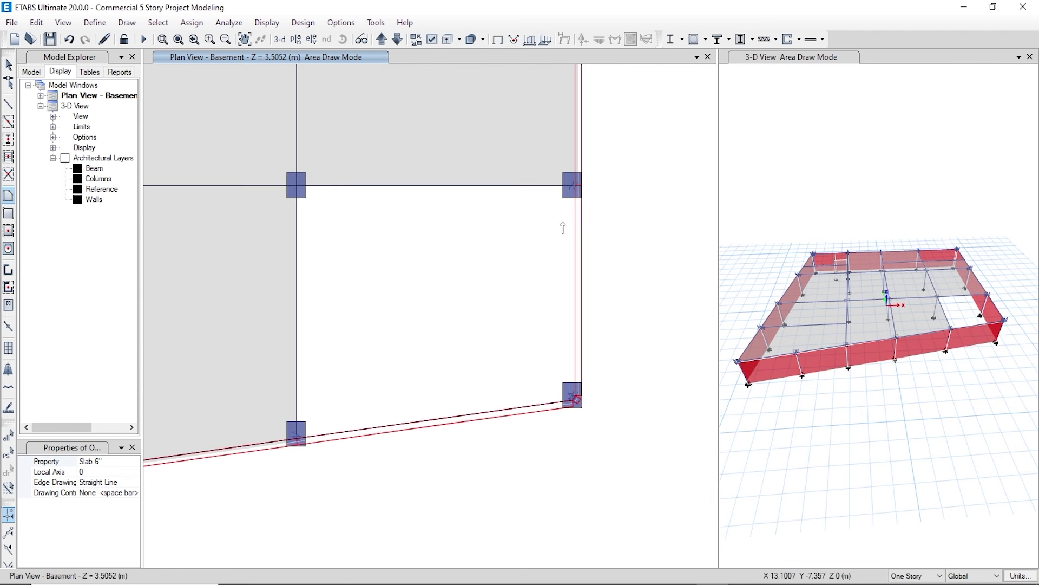
pyautogui.scroll(2, 540, 234)
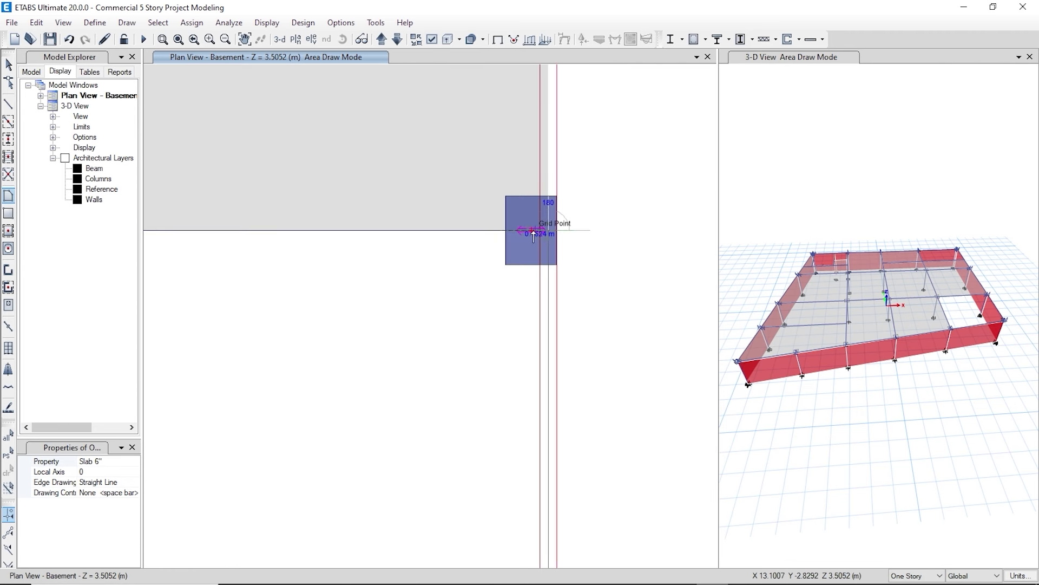
pyautogui.click(529, 233)
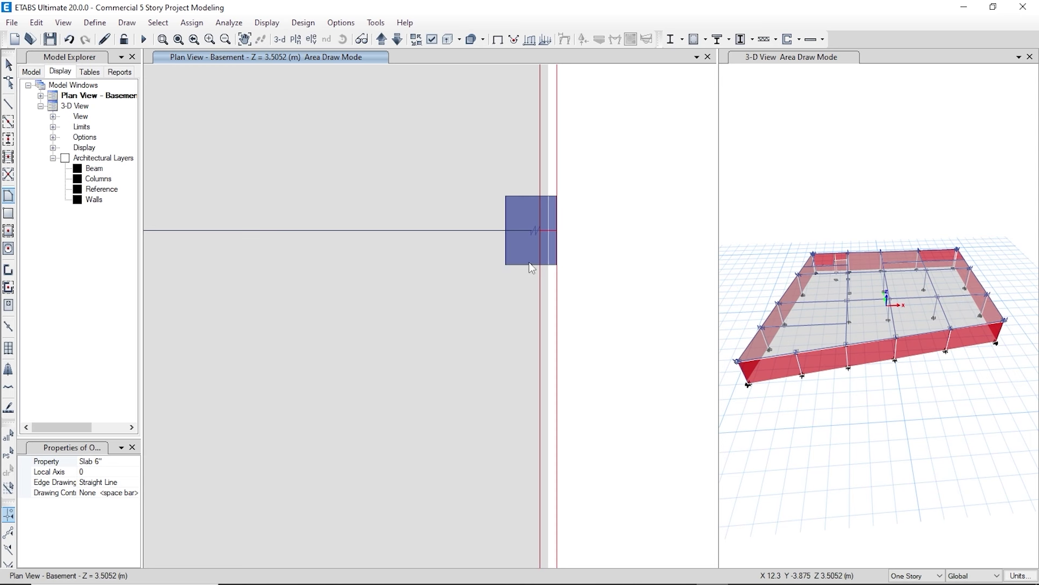
pyautogui.scroll(-4, 532, 271)
pyautogui.moveTo(496, 364); pyautogui.dragTo(501, 380, button='middle')
pyautogui.press('Return')
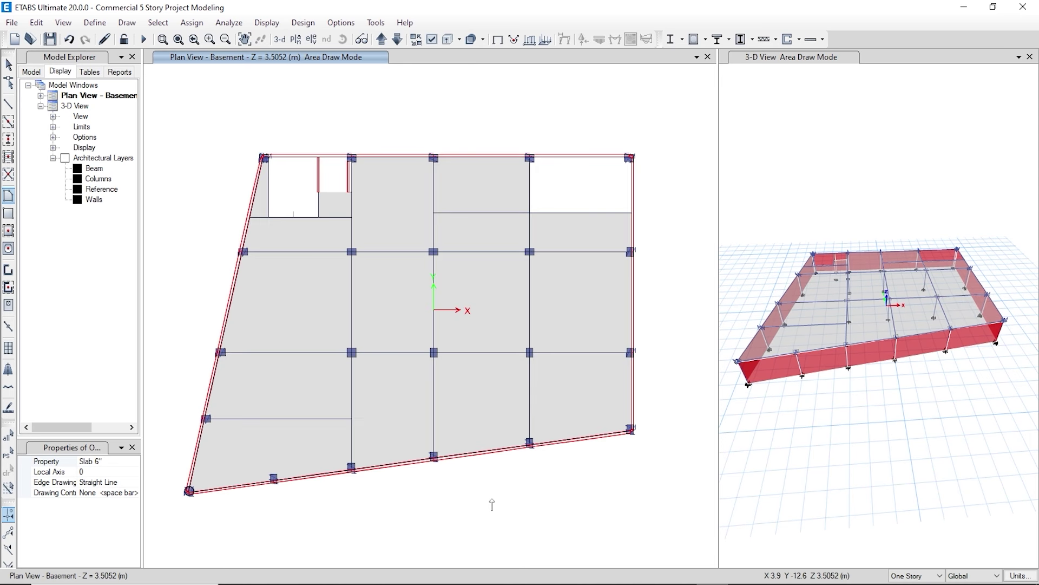
pyautogui.press('Escape')
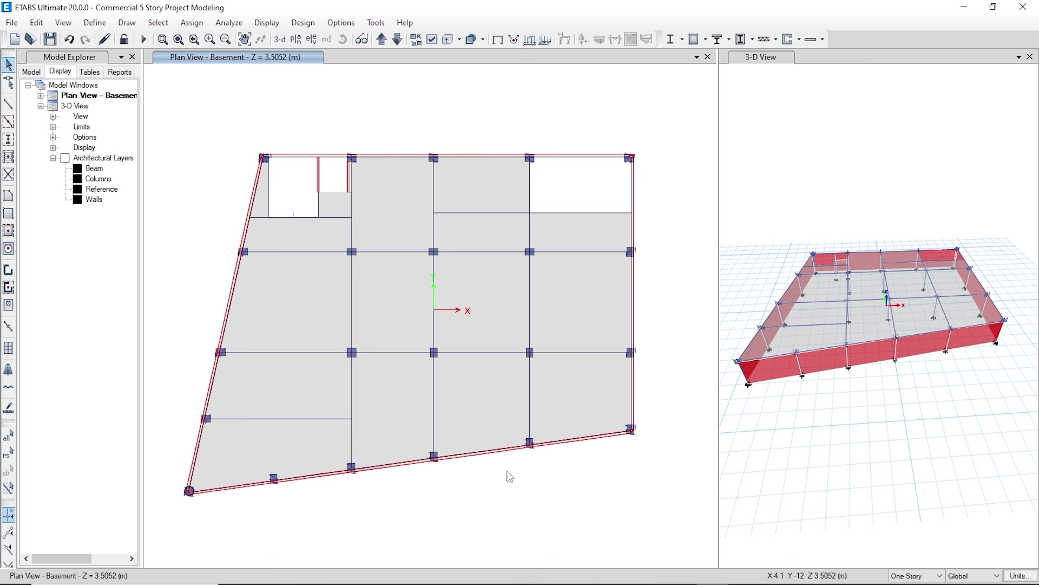
# - Replicate the secondary beam below the upper right opening and the origin-line beam above it to the Base story
pyautogui.moveTo(717, 273); pyautogui.dragTo(562, 291)
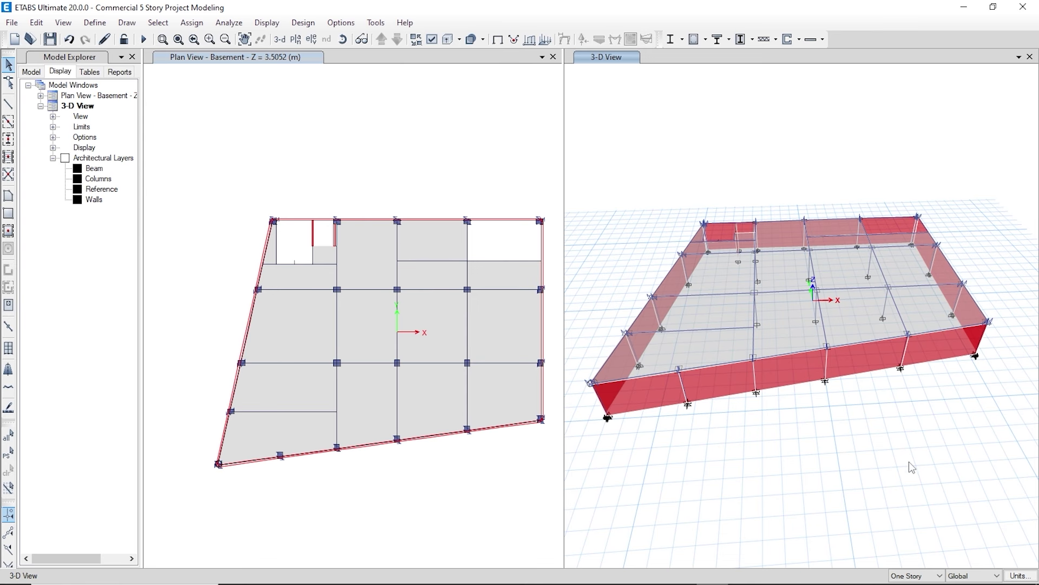
pyautogui.keyDown('shift'); pyautogui.moveTo(909, 466); pyautogui.dragTo(815, 370, button='middle'); pyautogui.keyUp('shift')
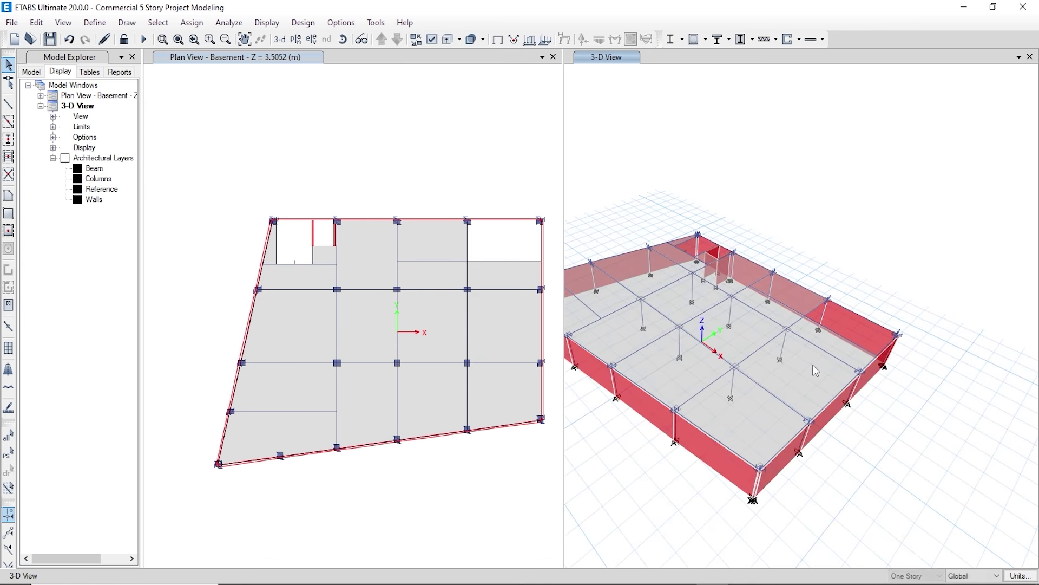
pyautogui.scroll(4, 813, 365)
pyautogui.moveTo(745, 409); pyautogui.dragTo(761, 446, button='middle')
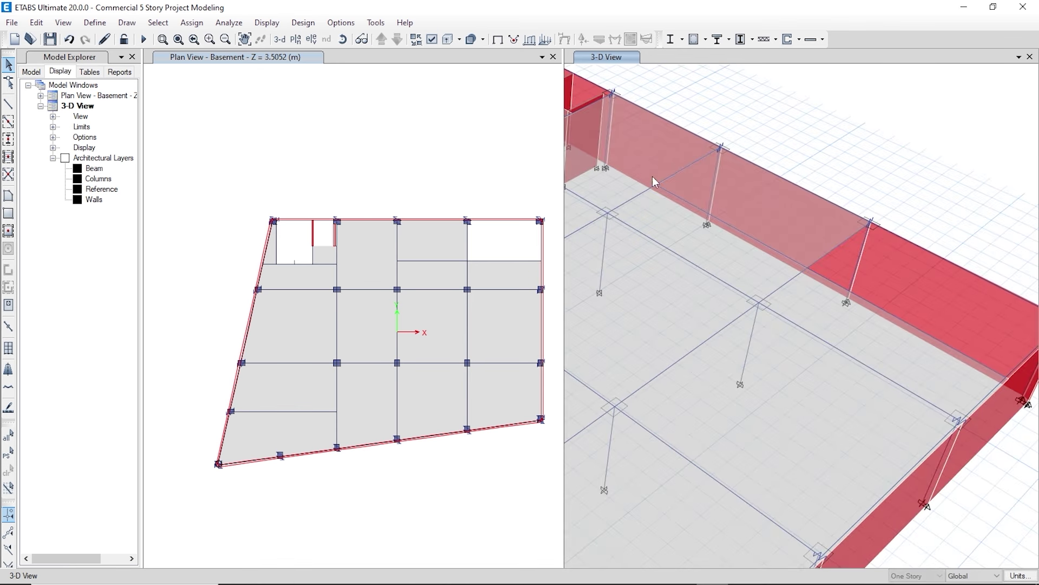
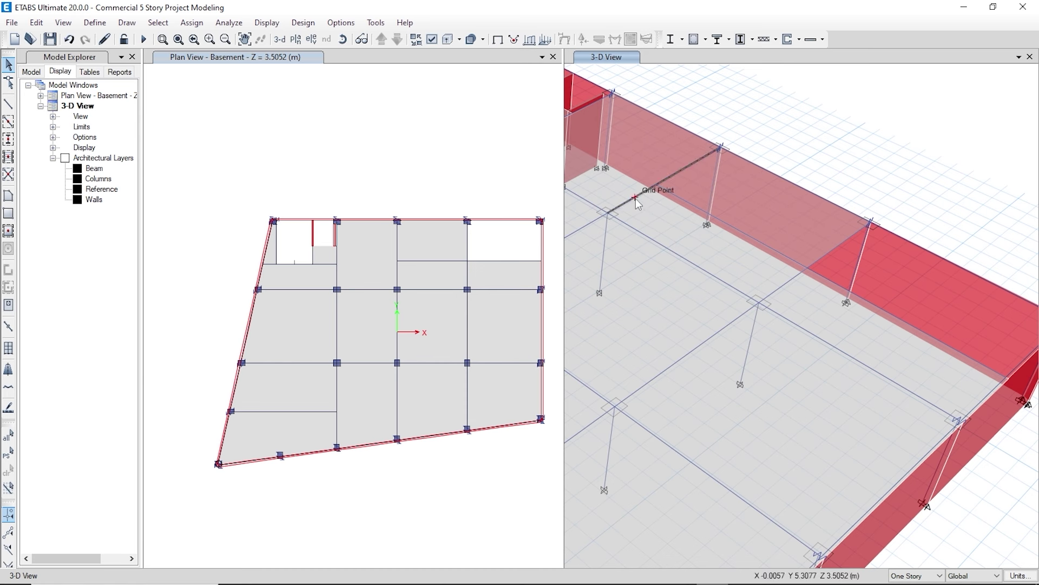
pyautogui.click(675, 200)
pyautogui.click(35, 23)
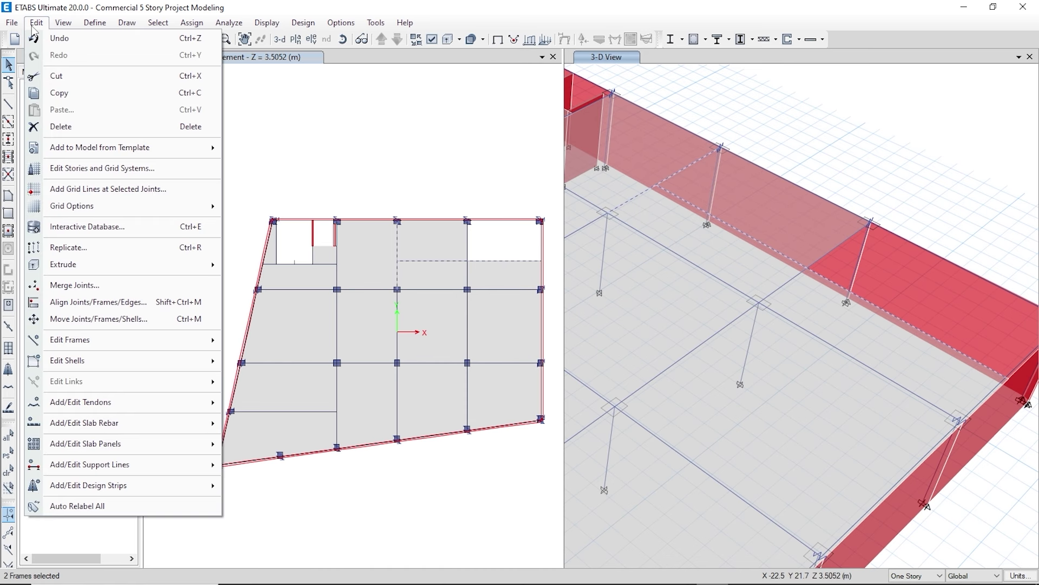
pyautogui.click(81, 248)
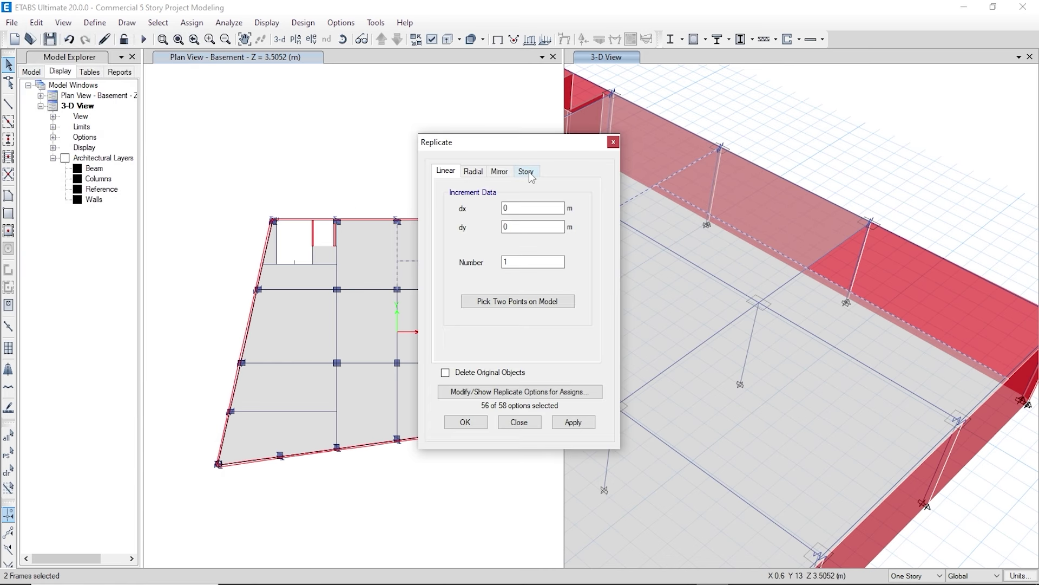
pyautogui.click(526, 171)
pyautogui.moveTo(510, 142); pyautogui.dragTo(366, 152)
pyautogui.click(323, 278)
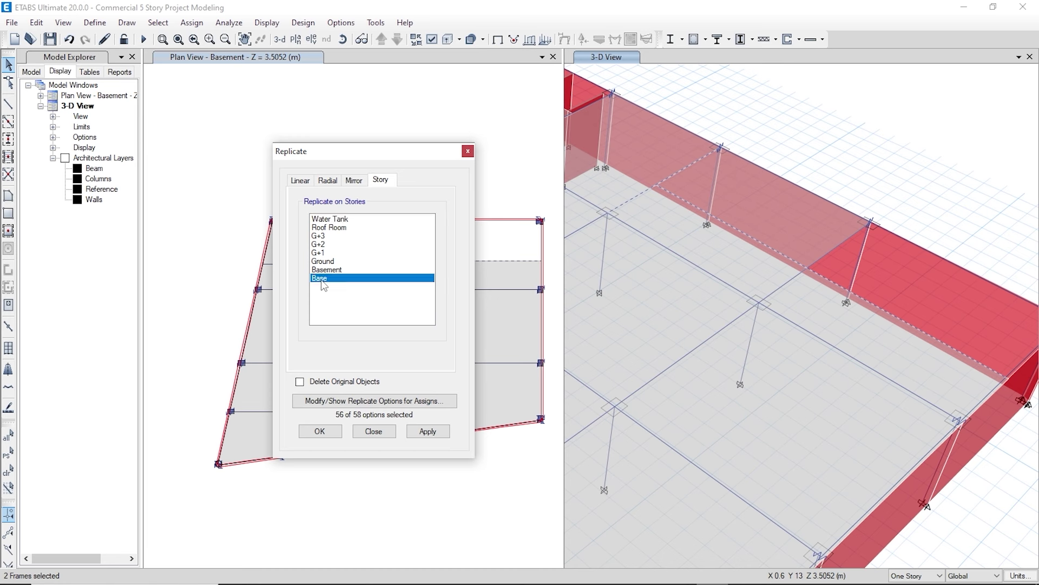
pyautogui.click(426, 432)
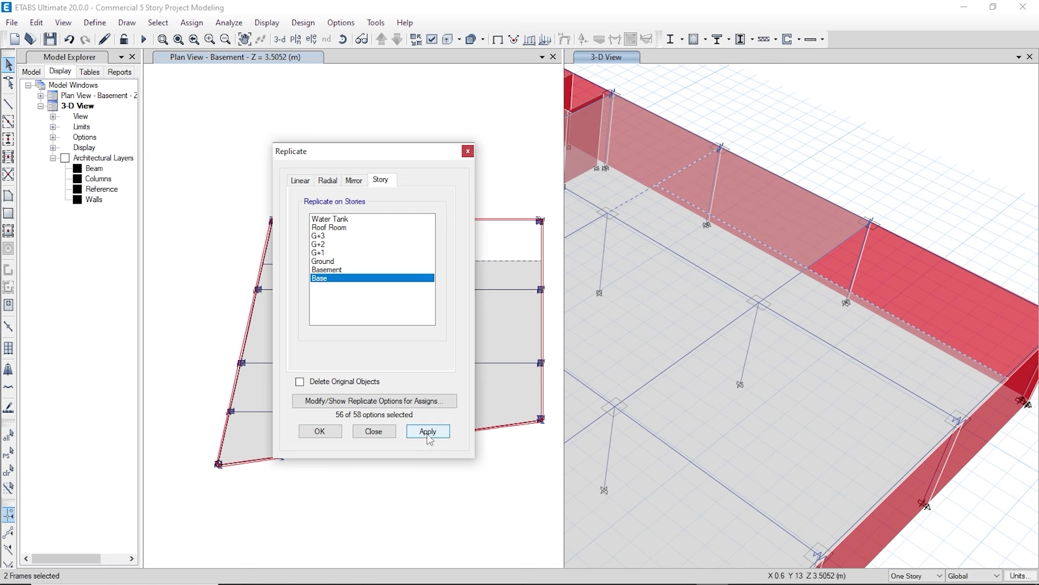
pyautogui.click(319, 431)
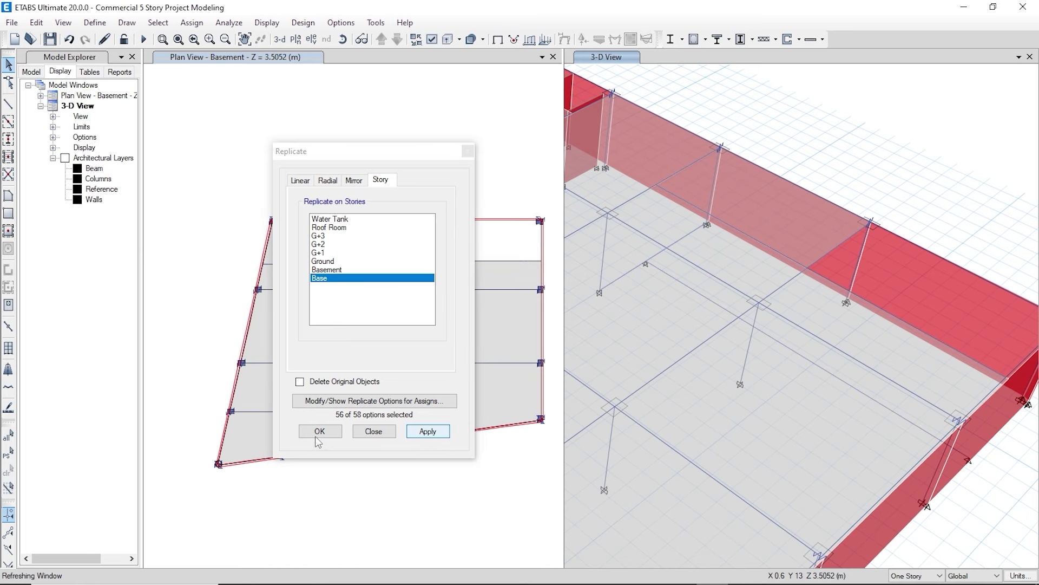
# - Draw an inclined CcBm 9 inch X 1ft 6 frame from the replicated secondary beam's inner base joint up to the opening's right-wall corner
pyautogui.scroll(-5, 714, 432)
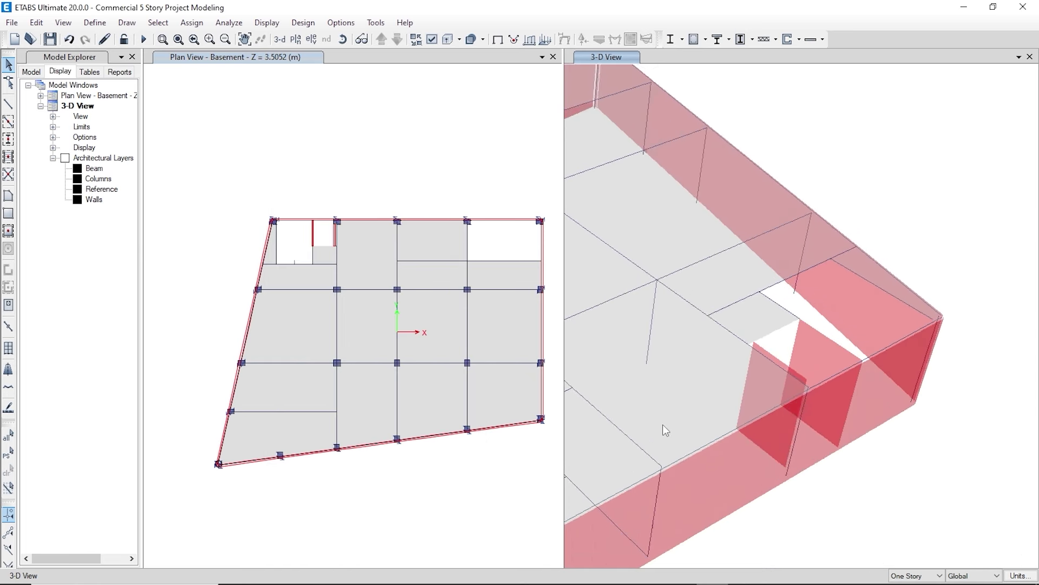
pyautogui.scroll(6, 758, 389)
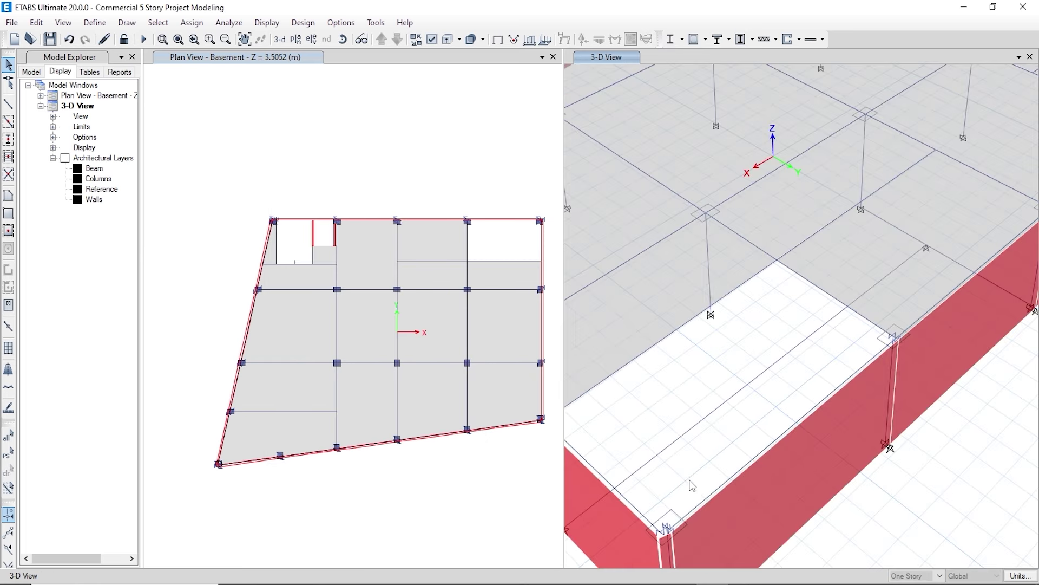
pyautogui.keyDown('shift'); pyautogui.moveTo(689, 480); pyautogui.dragTo(705, 464, button='middle'); pyautogui.keyUp('shift')
pyautogui.click(8, 103)
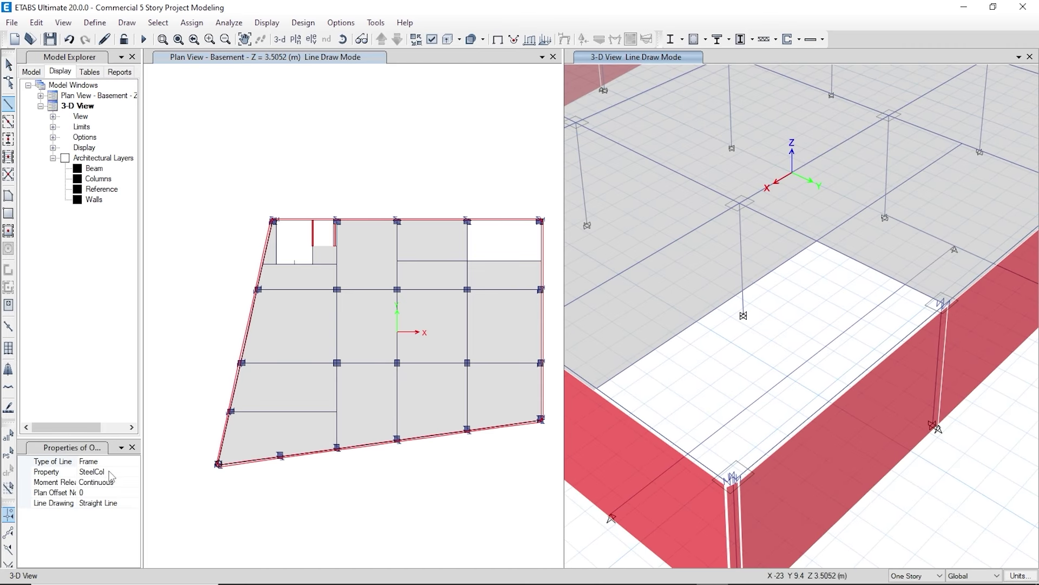
pyautogui.click(111, 472)
pyautogui.click(134, 472)
pyautogui.scroll(2, 118, 507)
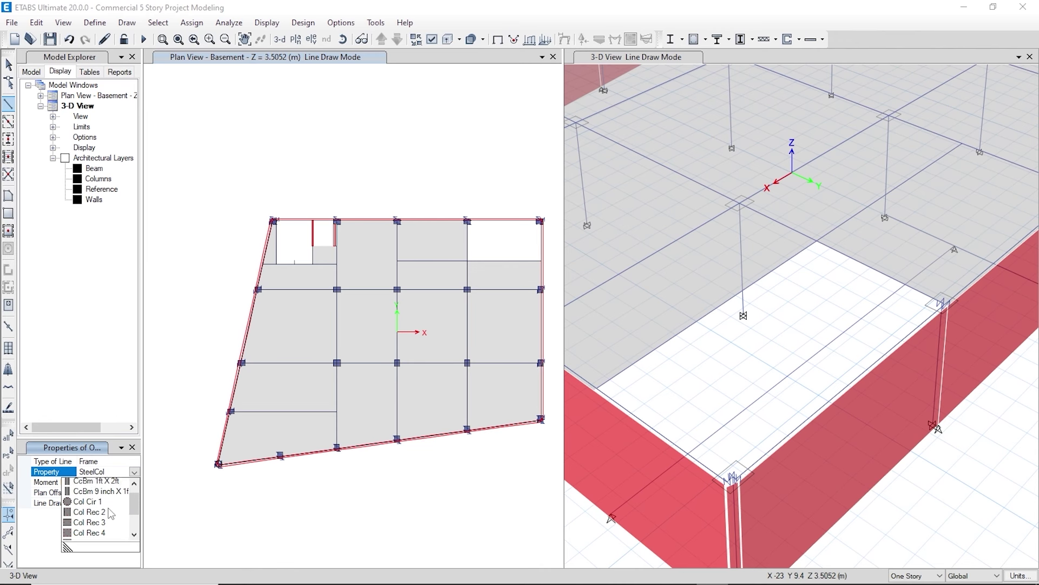
pyautogui.click(109, 505)
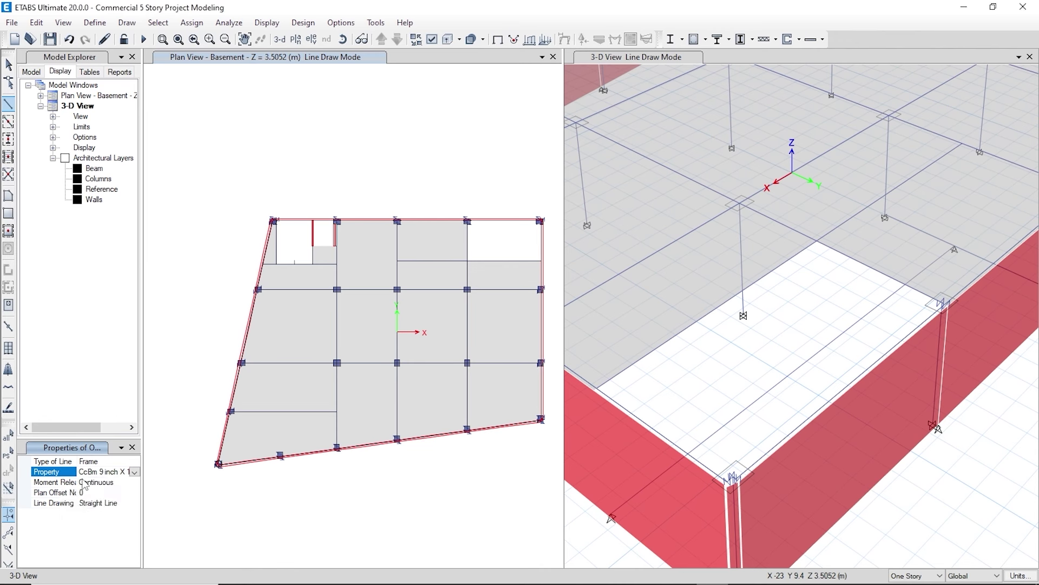
pyautogui.click(955, 248)
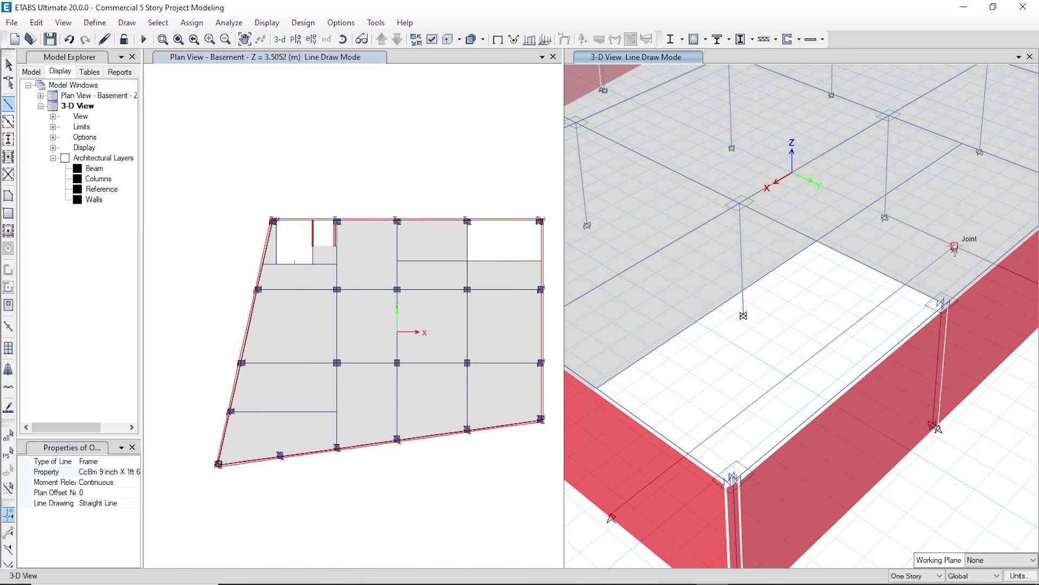
pyautogui.scroll(2, 703, 399)
pyautogui.scroll(-2, 710, 396)
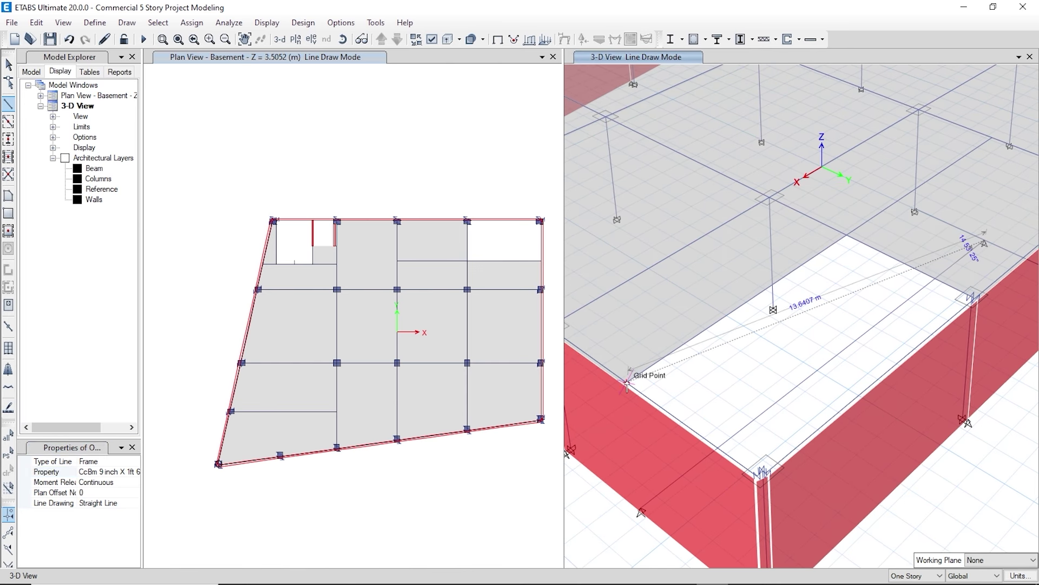
pyautogui.scroll(3, 640, 409)
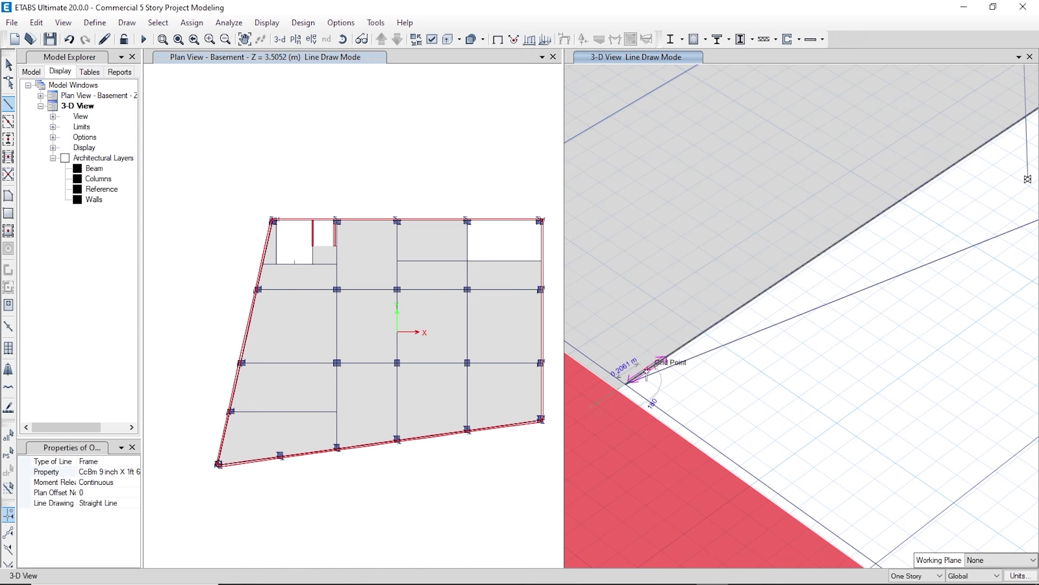
pyautogui.scroll(-3, 702, 353)
pyautogui.scroll(-3, 710, 327)
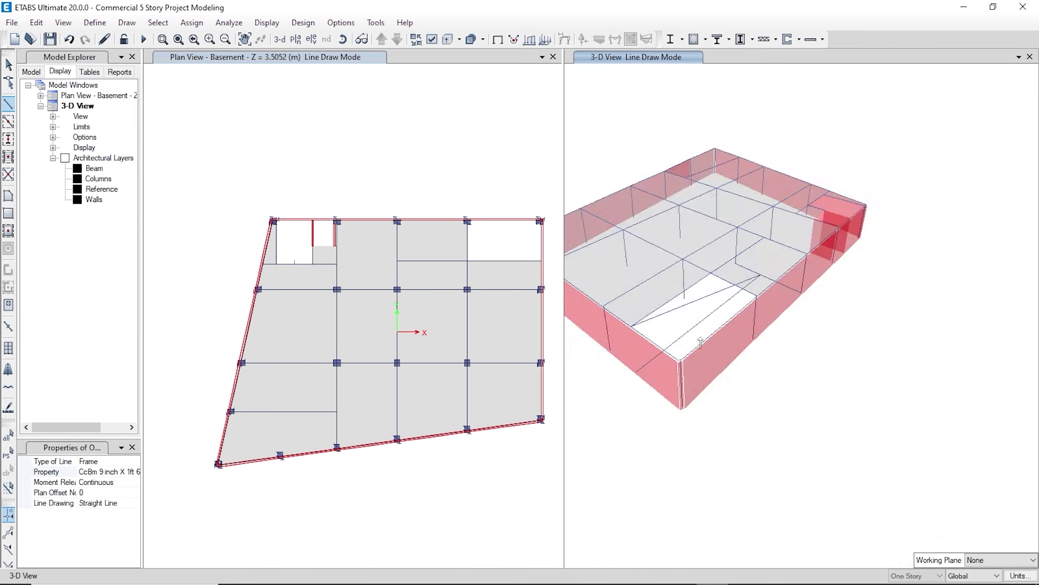
# - Draw a second inclined CcBm 9 inch X 1ft 6 frame along the upper wall, from the origin line's base joint up to the corner column
pyautogui.scroll(2, 684, 410)
pyautogui.scroll(-2, 720, 394)
pyautogui.keyDown('shift'); pyautogui.moveTo(719, 394); pyautogui.dragTo(738, 395, button='middle'); pyautogui.keyUp('shift')
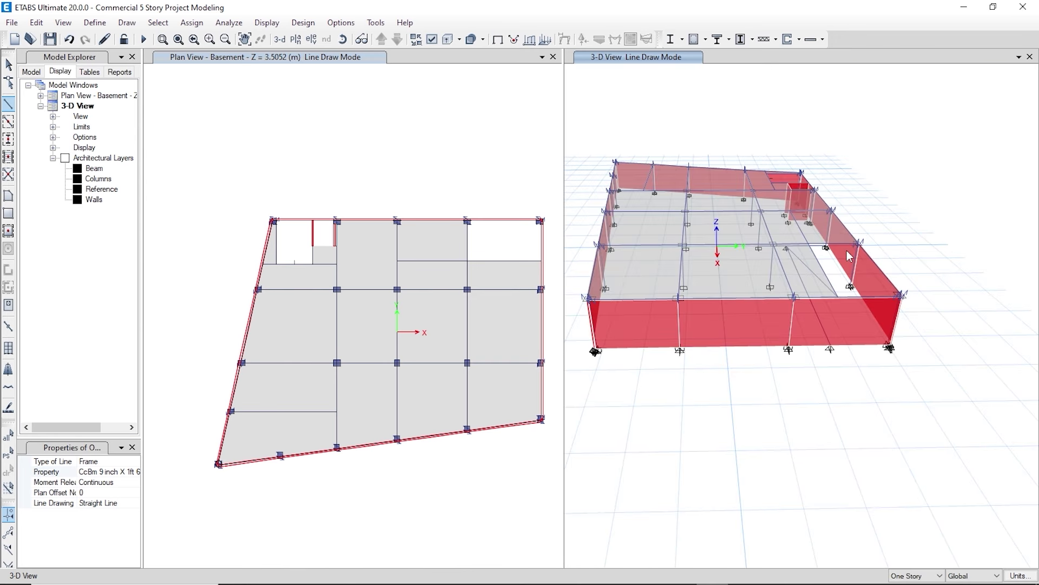
pyautogui.scroll(5, 850, 301)
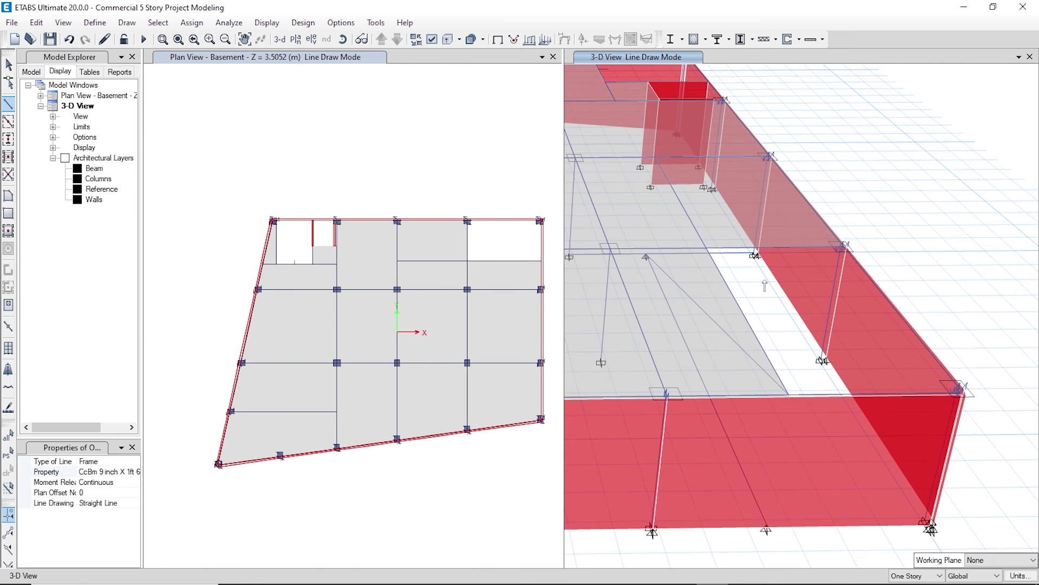
pyautogui.scroll(1, 753, 289)
pyautogui.scroll(-2, 702, 229)
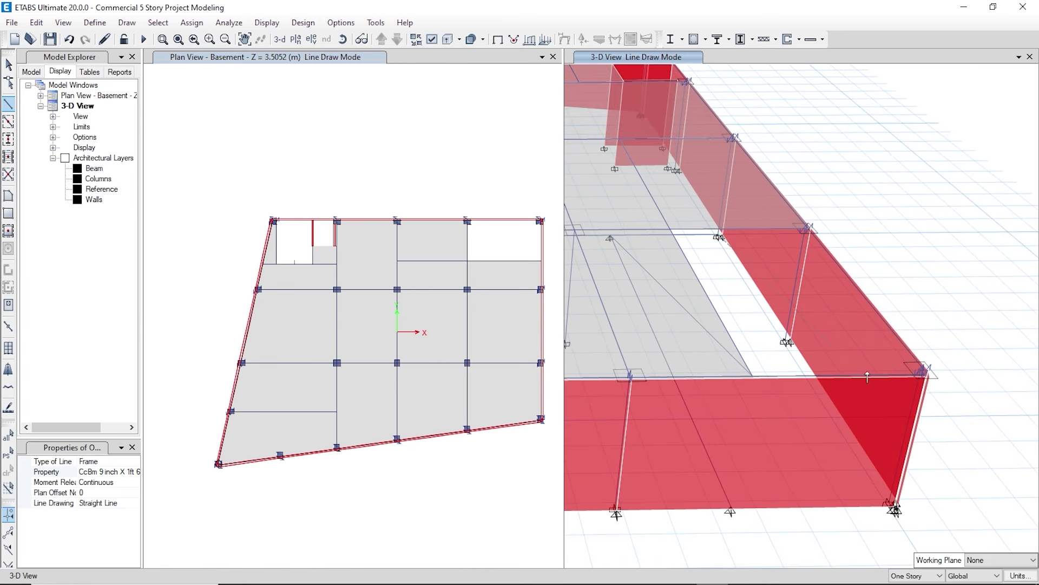
pyautogui.scroll(3, 896, 398)
pyautogui.scroll(2, 920, 338)
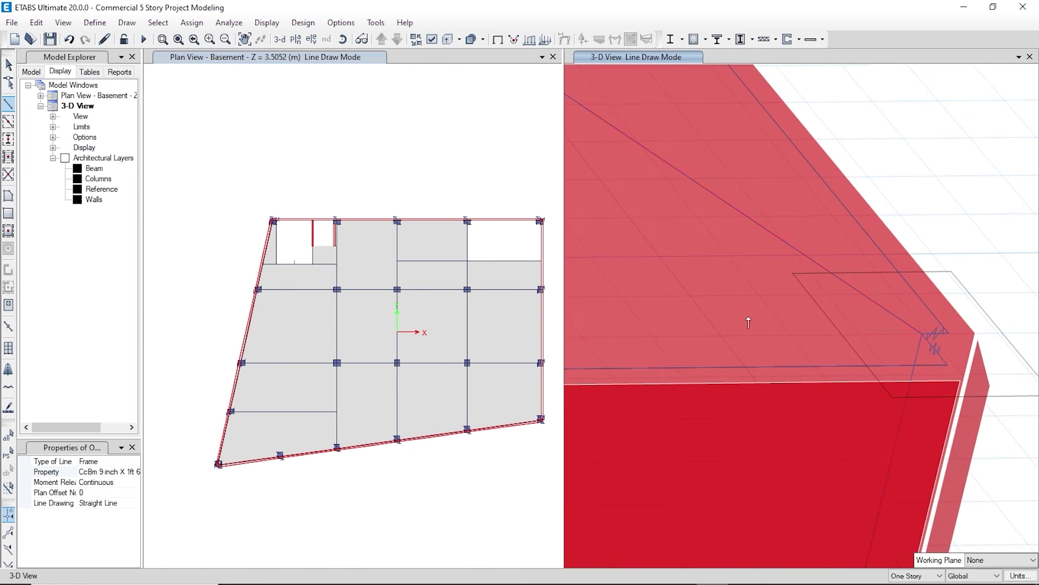
pyautogui.scroll(-3, 748, 323)
pyautogui.scroll(2, 795, 352)
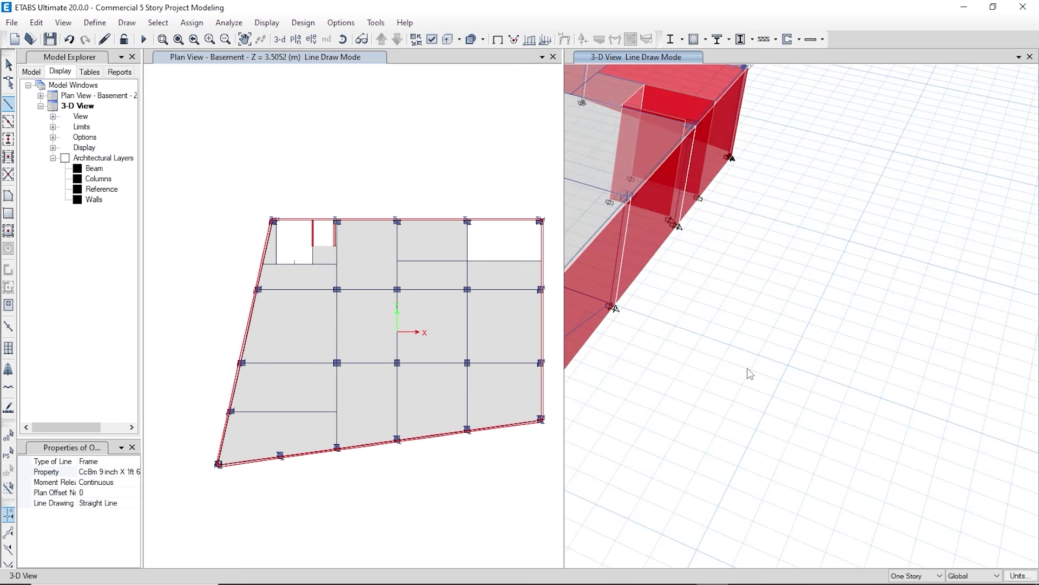
pyautogui.scroll(-2, 704, 377)
pyautogui.scroll(3, 858, 346)
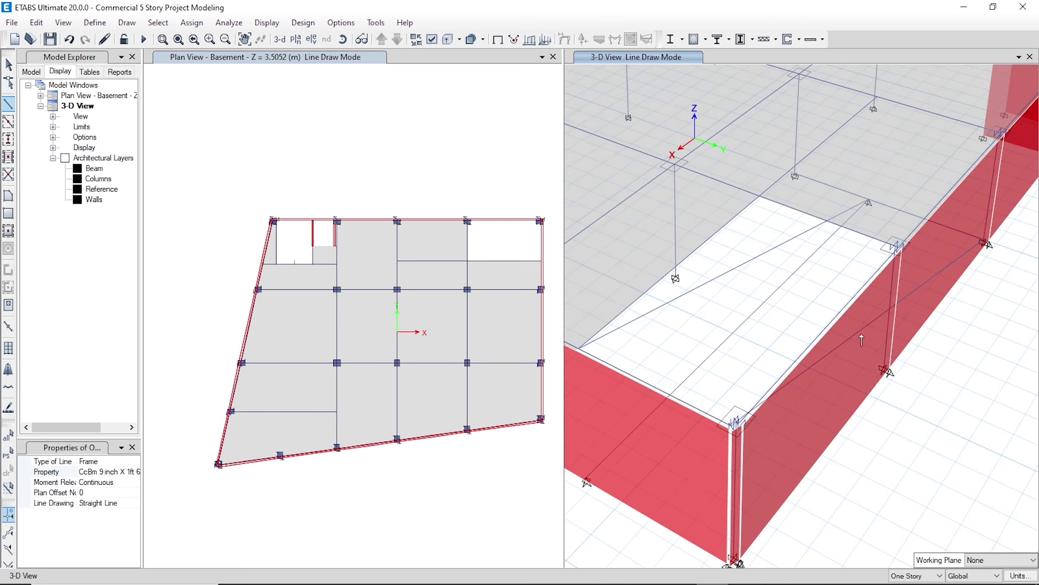
# - Copy the Col Rec 2 frame section and name the copy Cc Col 9inch X 1ft 6inch
pyautogui.click(395, 417)
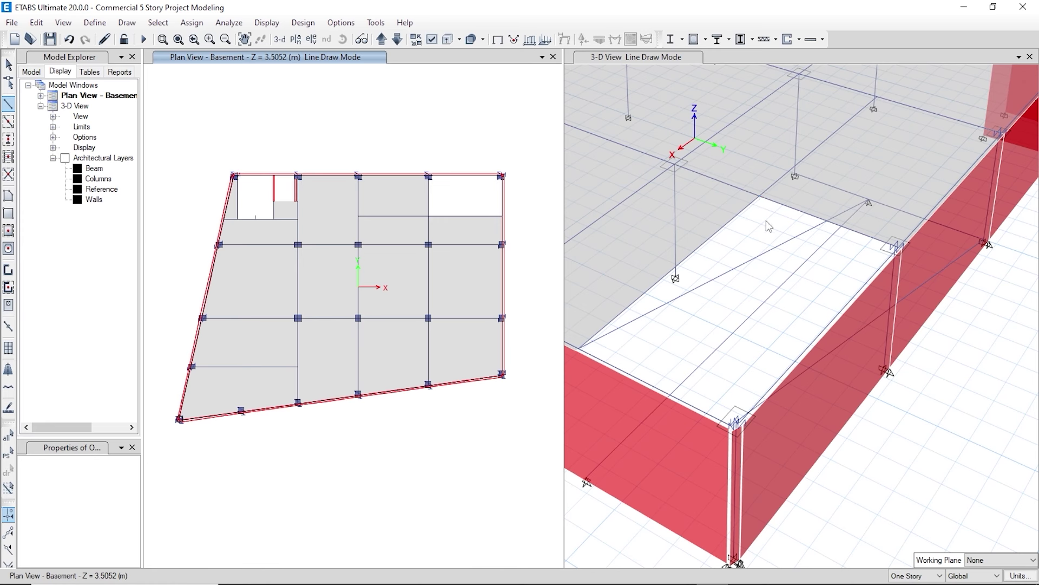
pyautogui.click(743, 314)
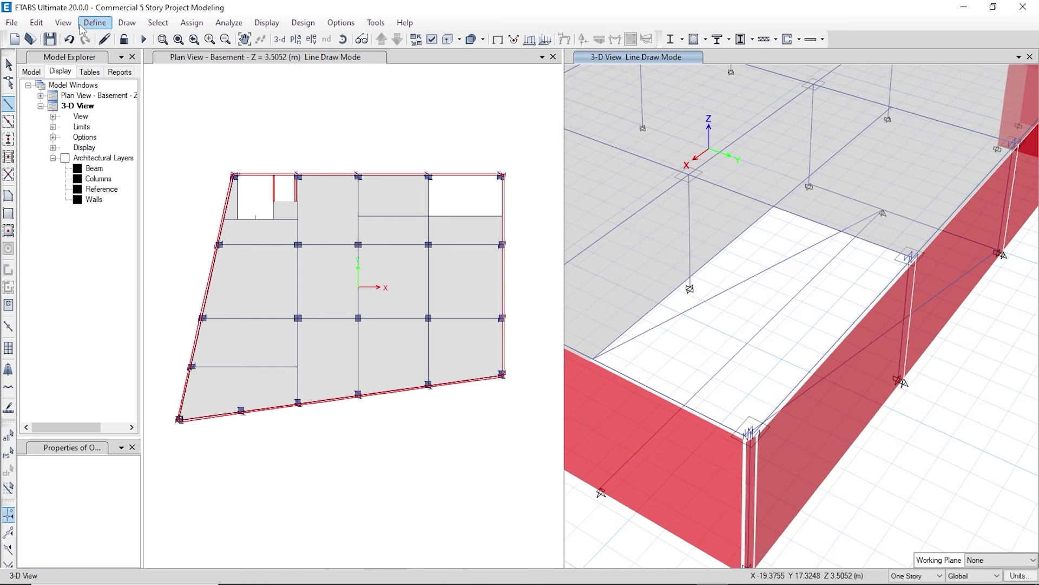
pyautogui.click(88, 24)
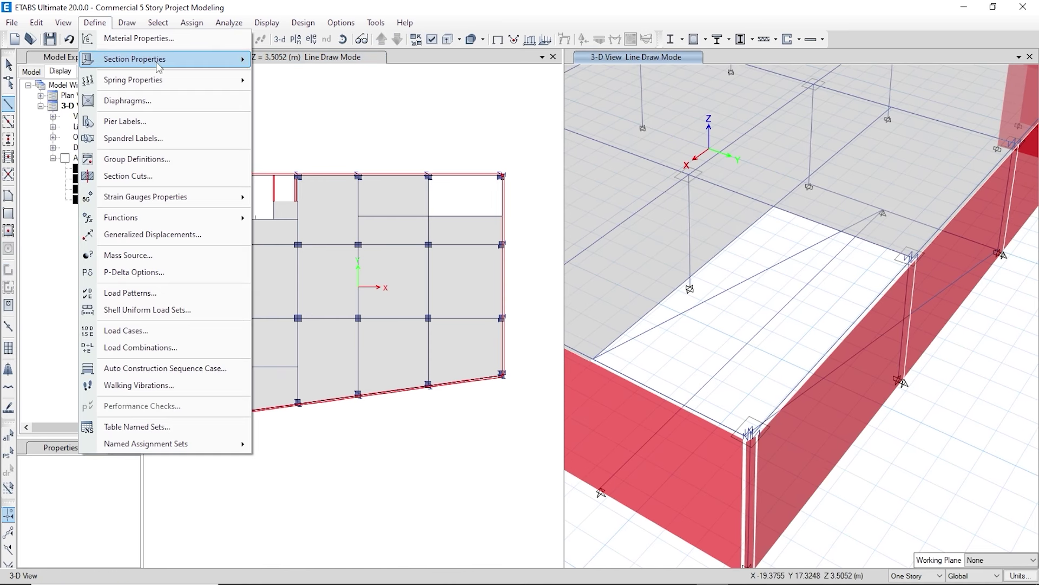
pyautogui.moveTo(160, 64)
pyautogui.click(265, 64)
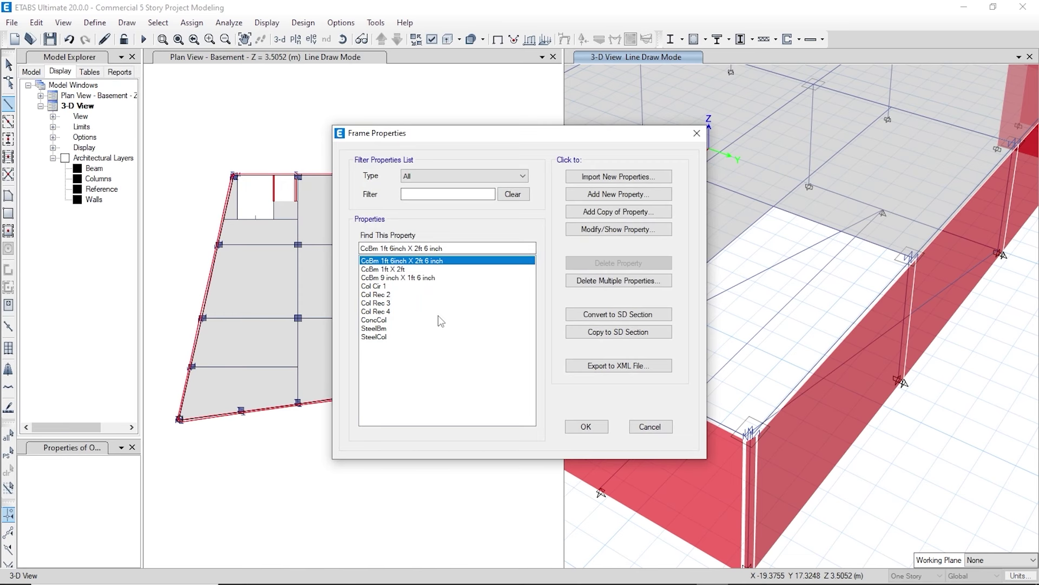
pyautogui.click(368, 295)
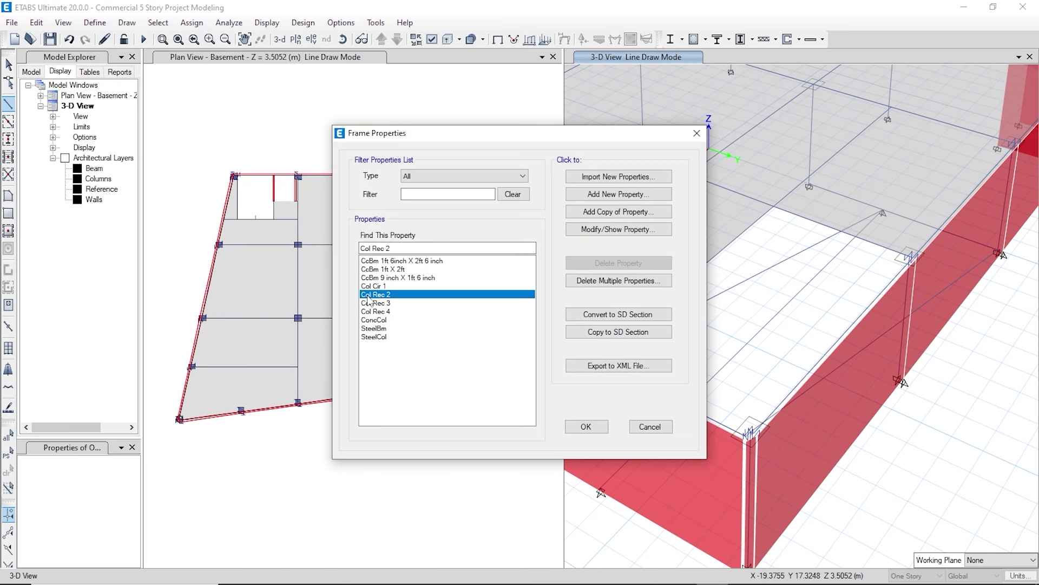
pyautogui.click(595, 212)
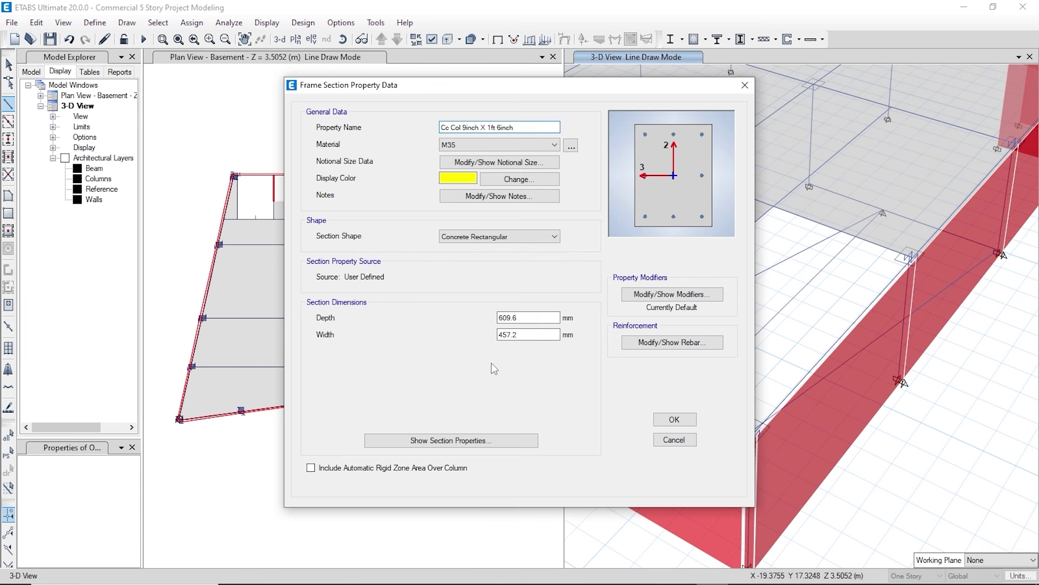
# - Set the new column section's depth to 9" and width to 1'6", and save the property
pyautogui.doubleClick(535, 317)
pyautogui.write('9"')
pyautogui.press('Tab')
pyautogui.write('1')
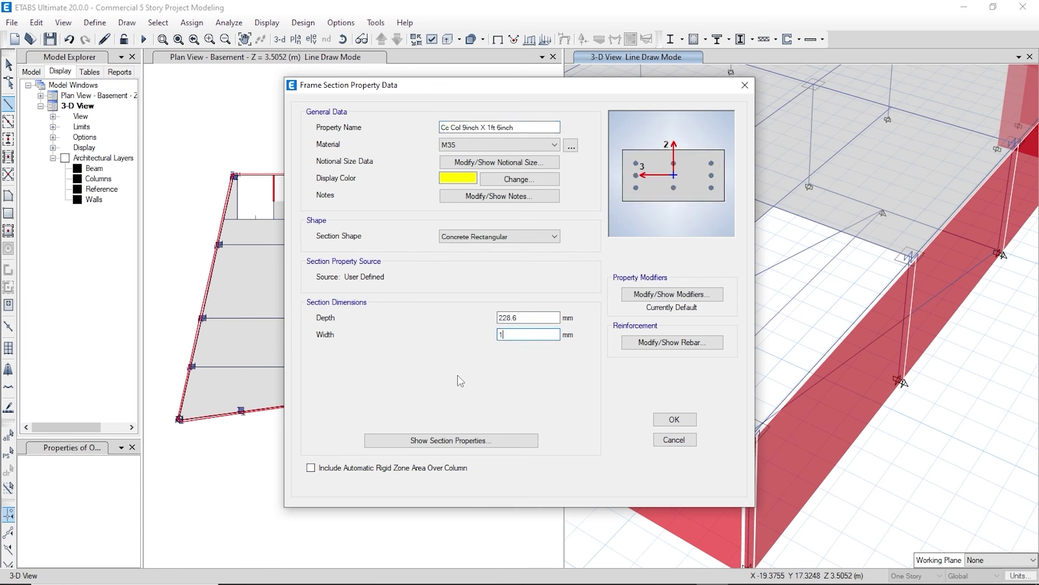
pyautogui.write('\'6"')
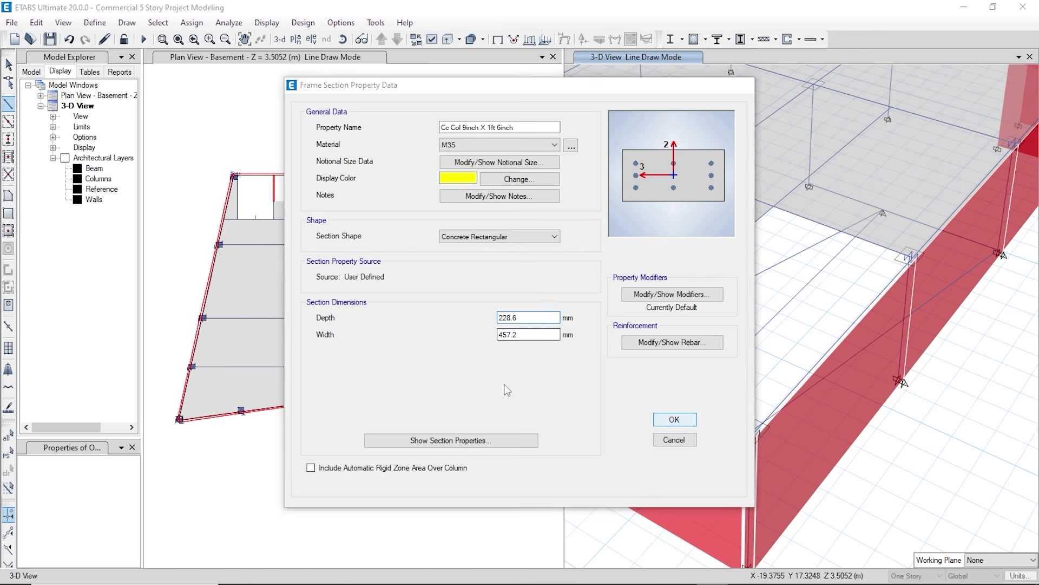
pyautogui.click(674, 419)
pyautogui.click(592, 424)
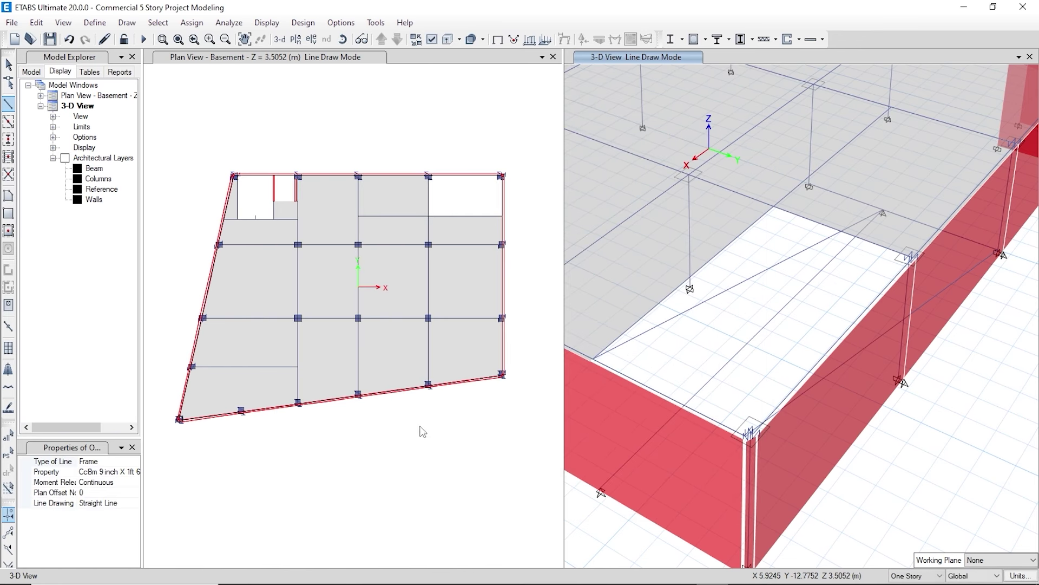
# - Place a Cc Col 9inch X 1ft 6inch column at a 90° angle on the lower left corner of the upper right opening
pyautogui.click(9, 140)
pyautogui.click(10, 142)
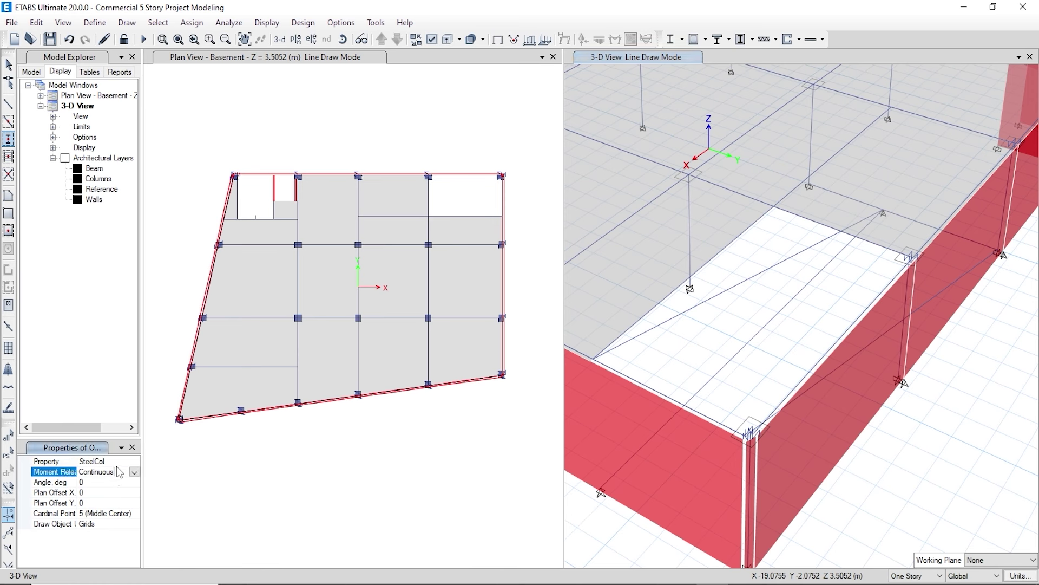
pyautogui.click(133, 461)
pyautogui.click(135, 462)
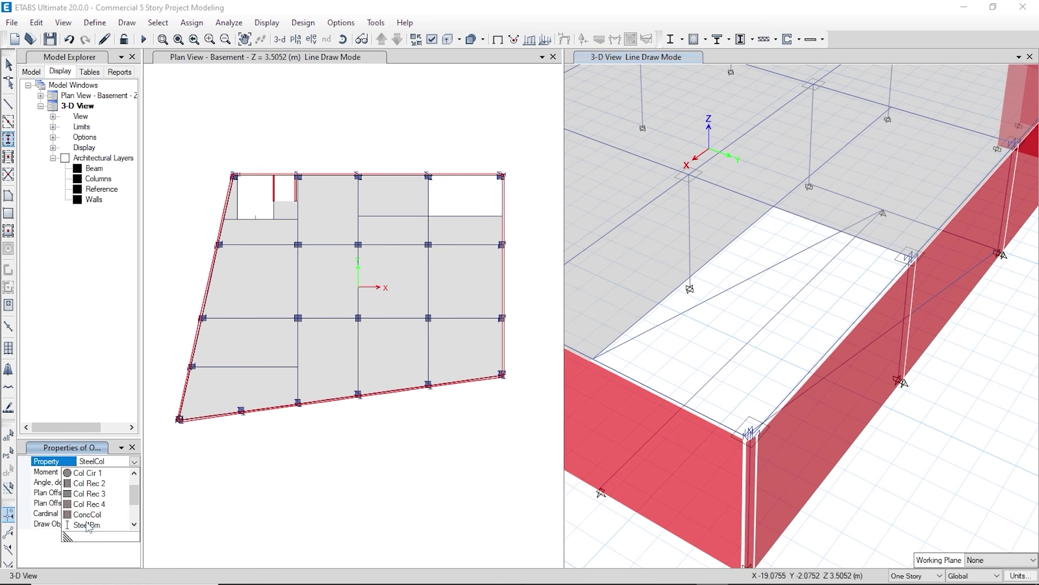
pyautogui.scroll(2, 91, 525)
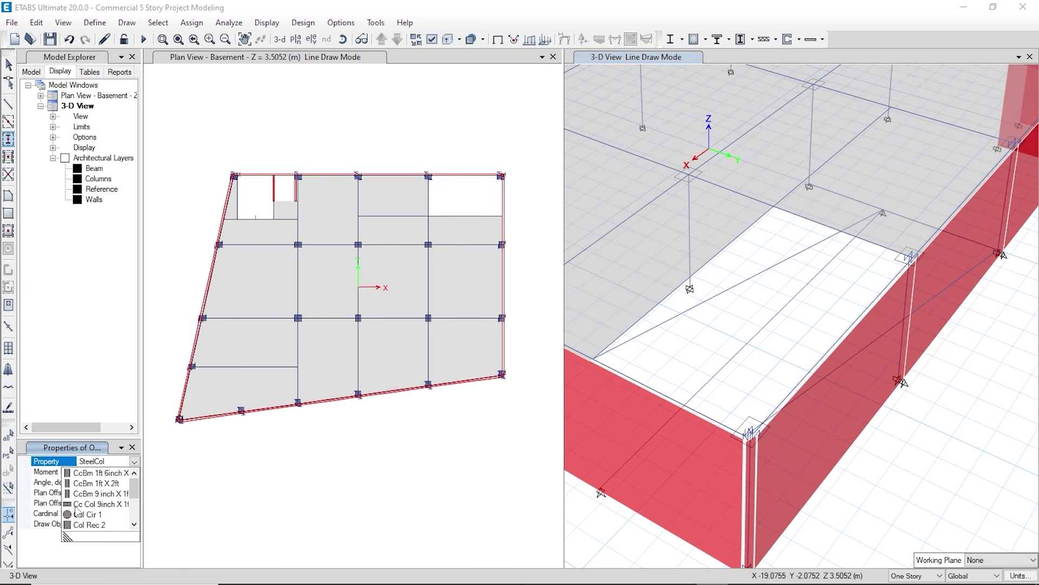
pyautogui.click(84, 504)
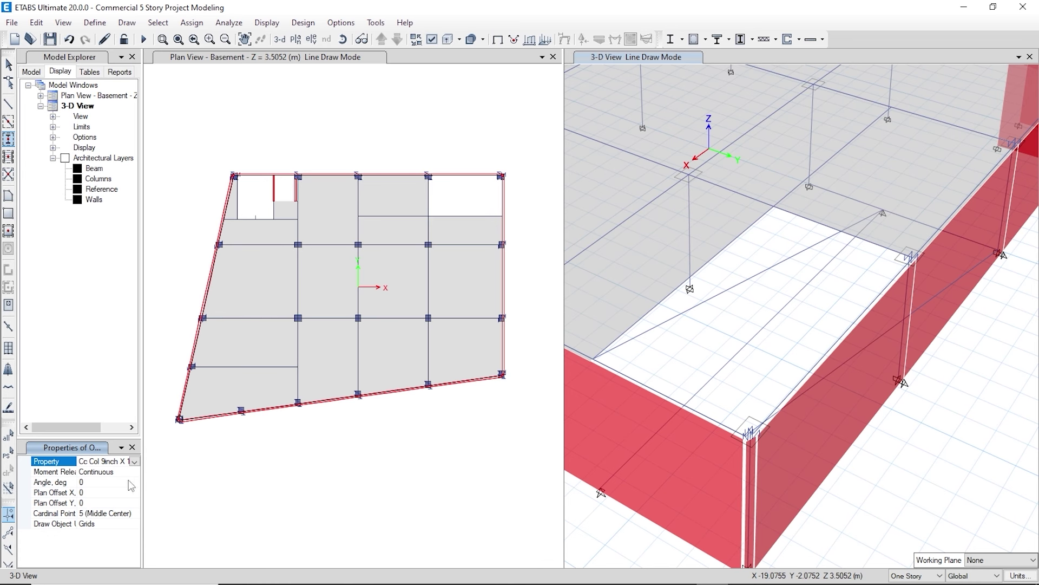
pyautogui.scroll(3, 433, 217)
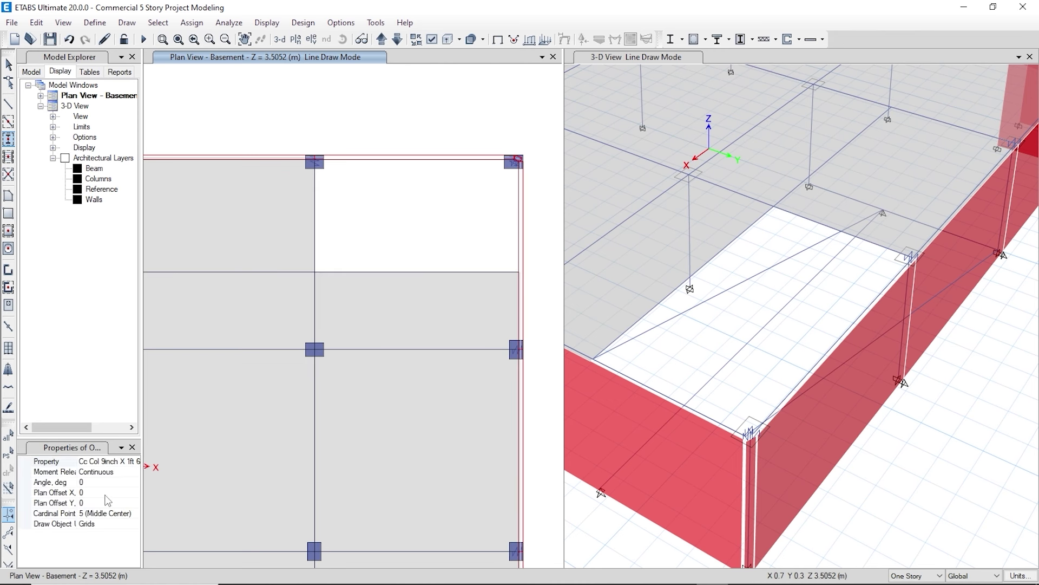
pyautogui.click(88, 481)
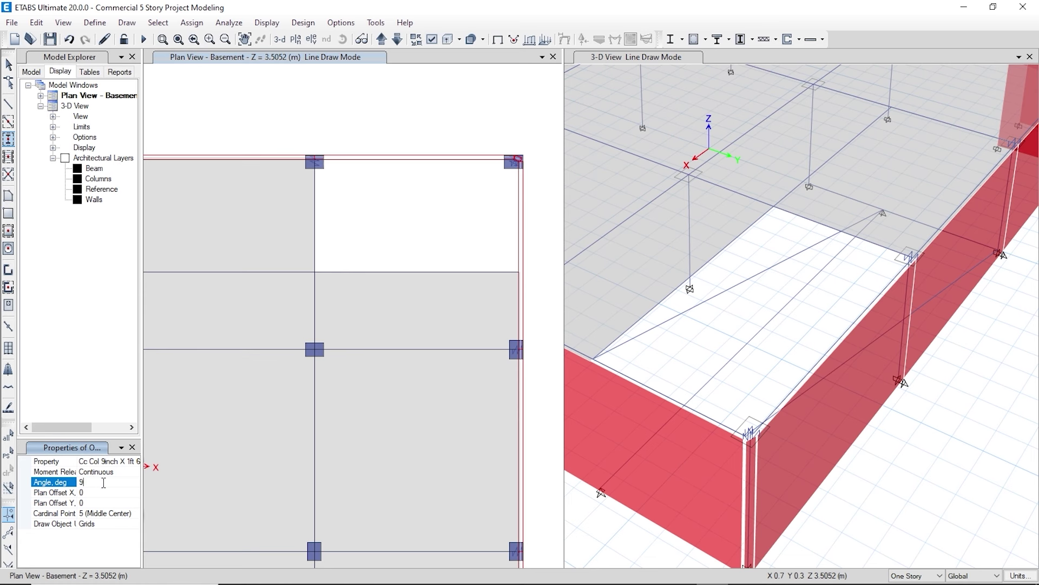
pyautogui.write('90')
pyautogui.click(89, 492)
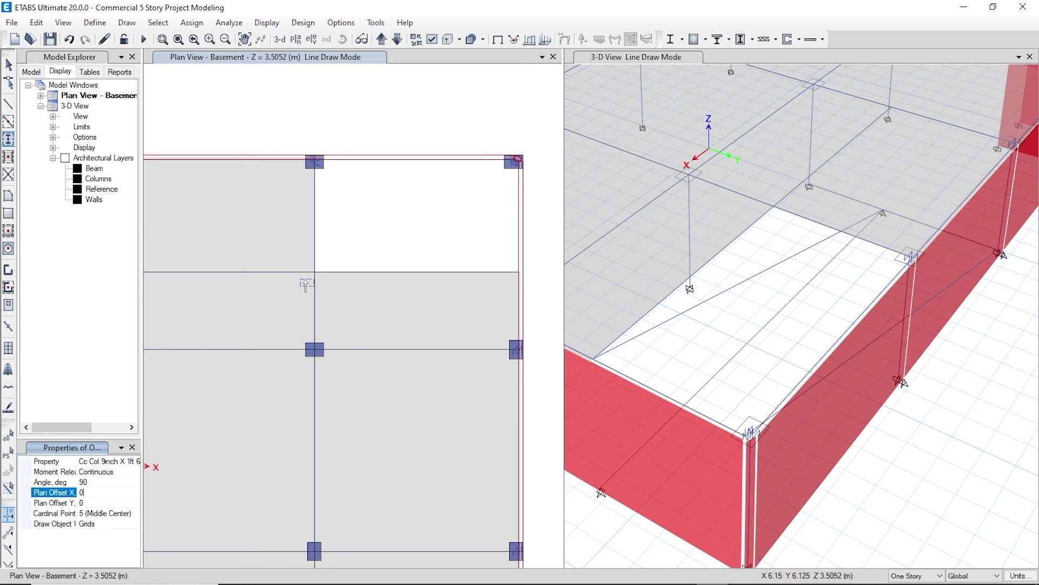
pyautogui.click(314, 272)
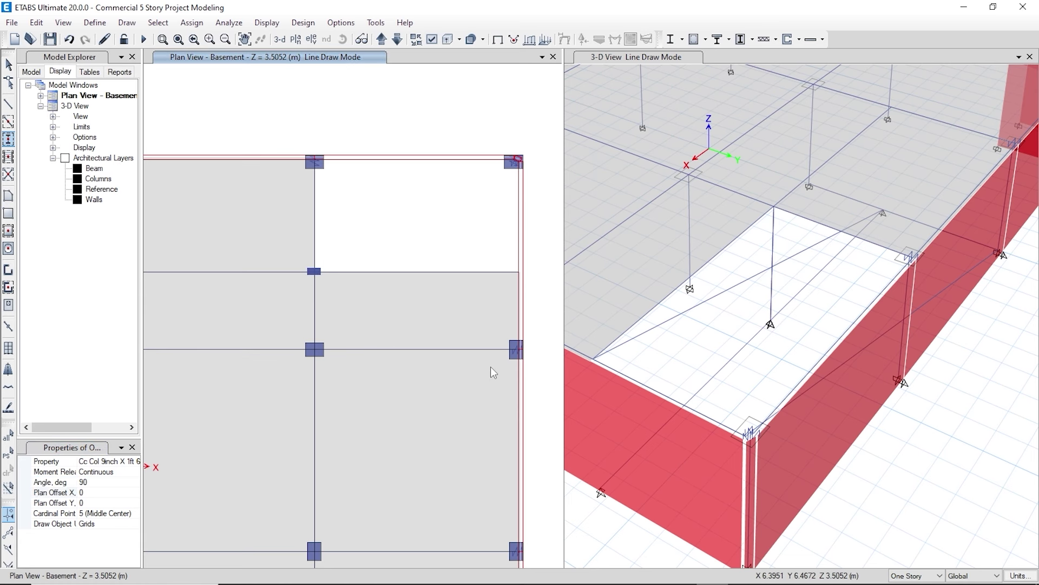
pyautogui.moveTo(669, 333); pyautogui.dragTo(655, 348, button='middle')
pyautogui.press('Escape')
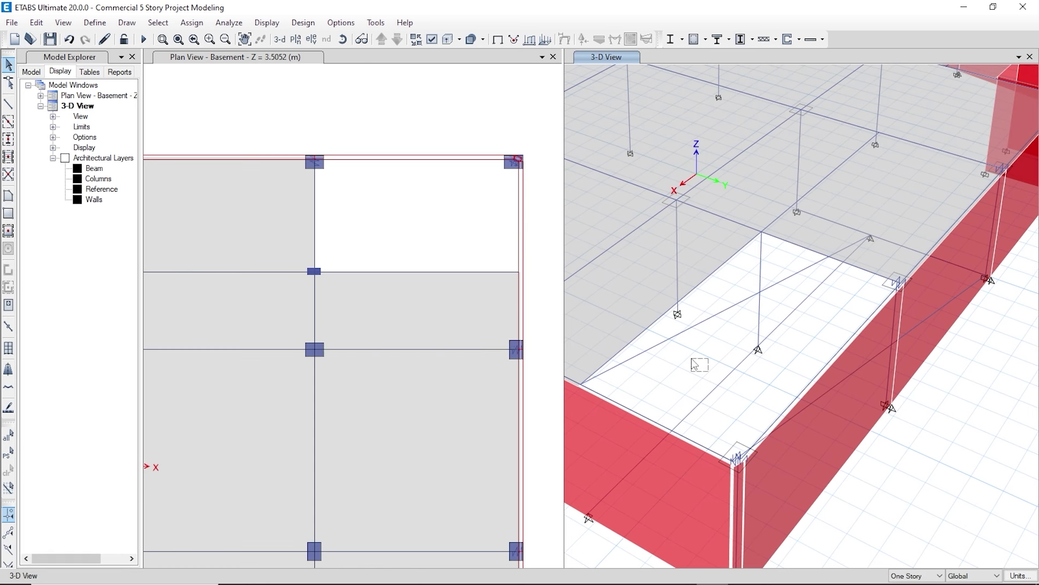
# - Assign a fully fixed restraint, with all translations and rotations, to the base joint of the new column
pyautogui.click(777, 372)
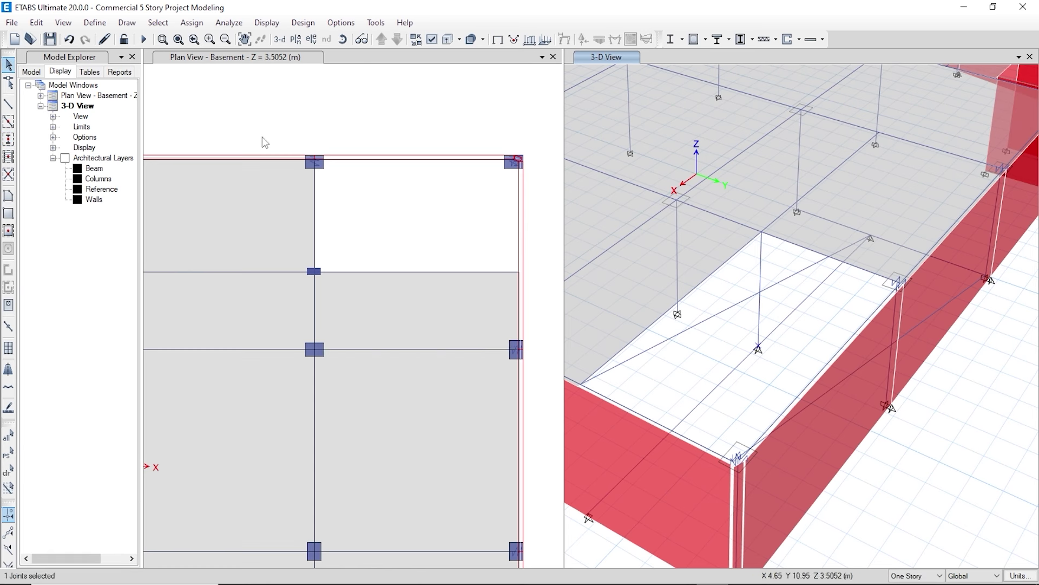
pyautogui.click(191, 22)
pyautogui.moveTo(325, 44)
pyautogui.click(421, 39)
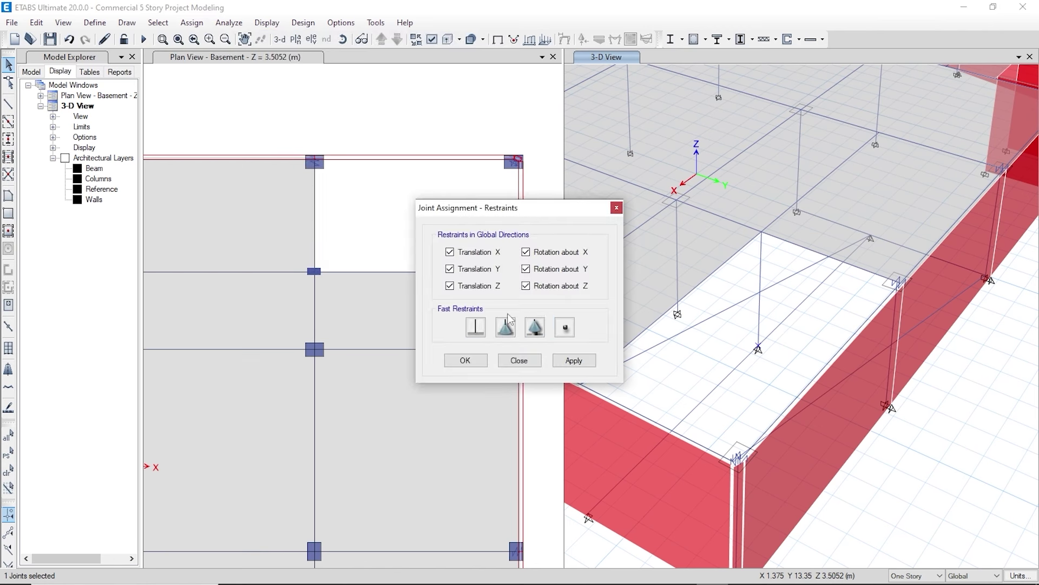
pyautogui.click(464, 359)
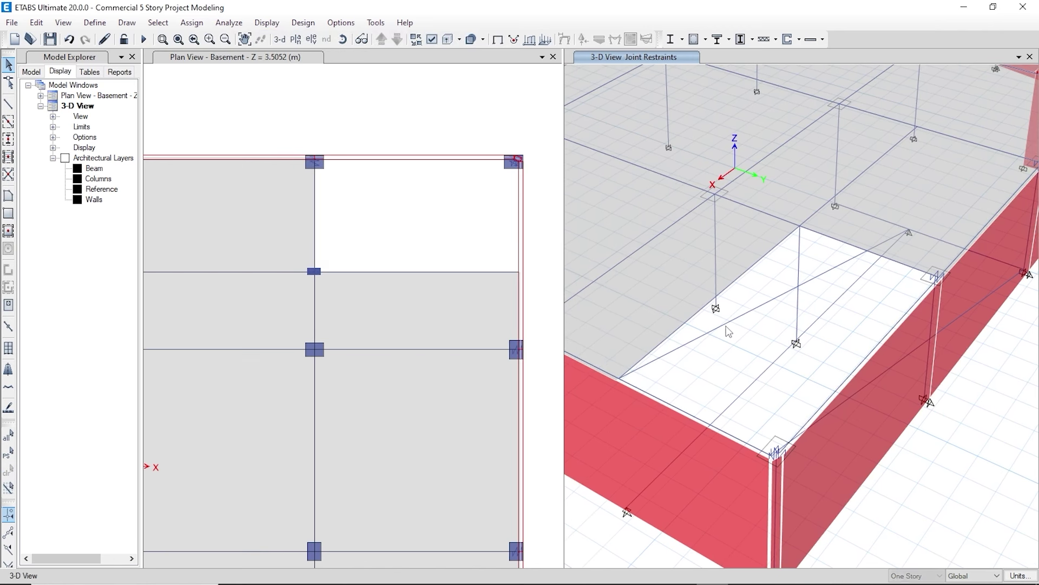
# - Divide the two inclined ramp beams and the two columns they cross, breaking at intersections with selected frames and joints
pyautogui.click(730, 322)
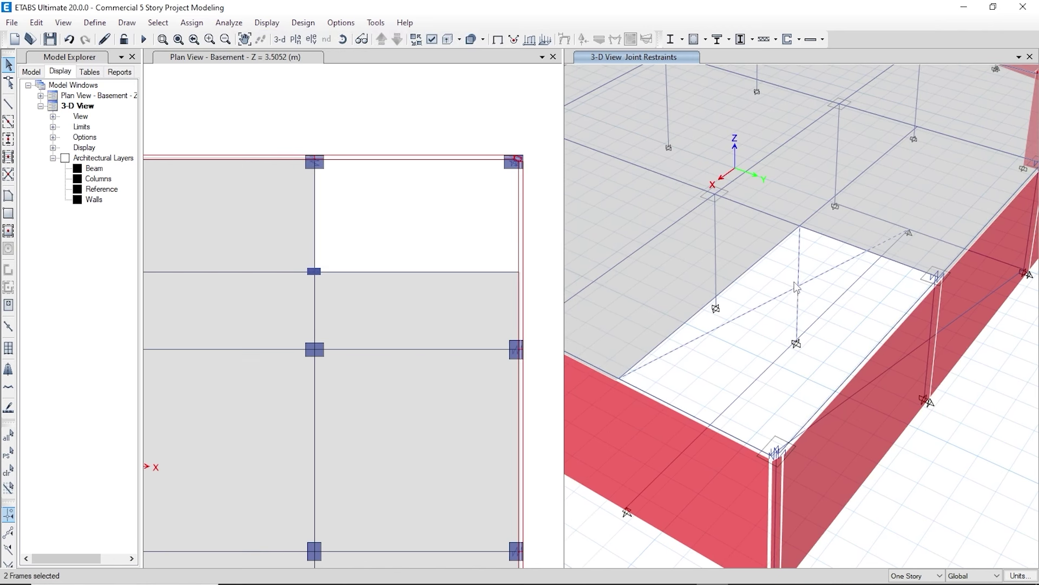
pyautogui.scroll(6, 914, 347)
pyautogui.scroll(-6, 818, 387)
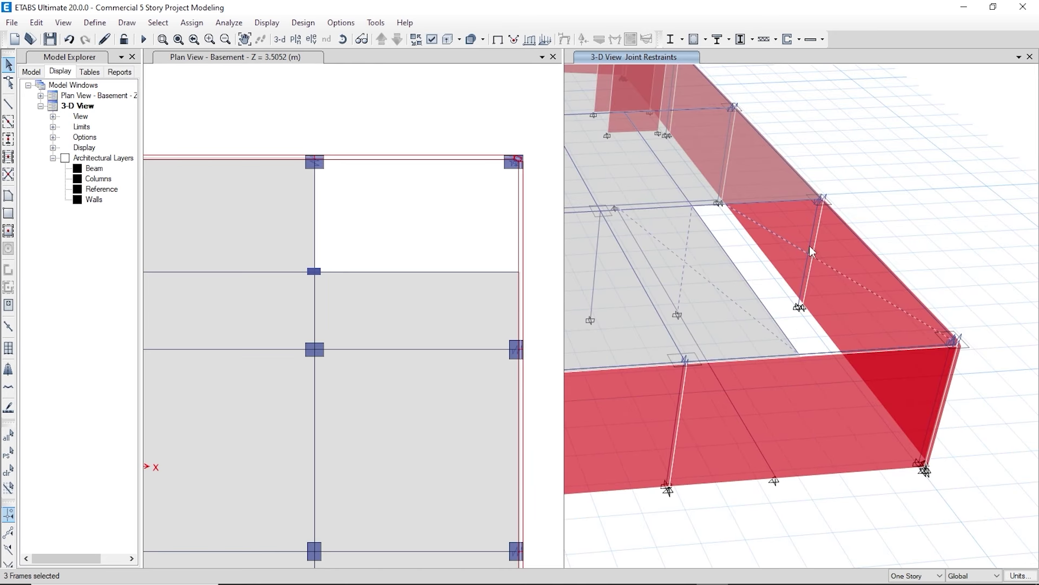
pyautogui.click(809, 250)
pyautogui.scroll(-5, 888, 295)
pyautogui.keyDown('shift'); pyautogui.moveTo(864, 329); pyautogui.dragTo(795, 334, button='middle'); pyautogui.keyUp('shift')
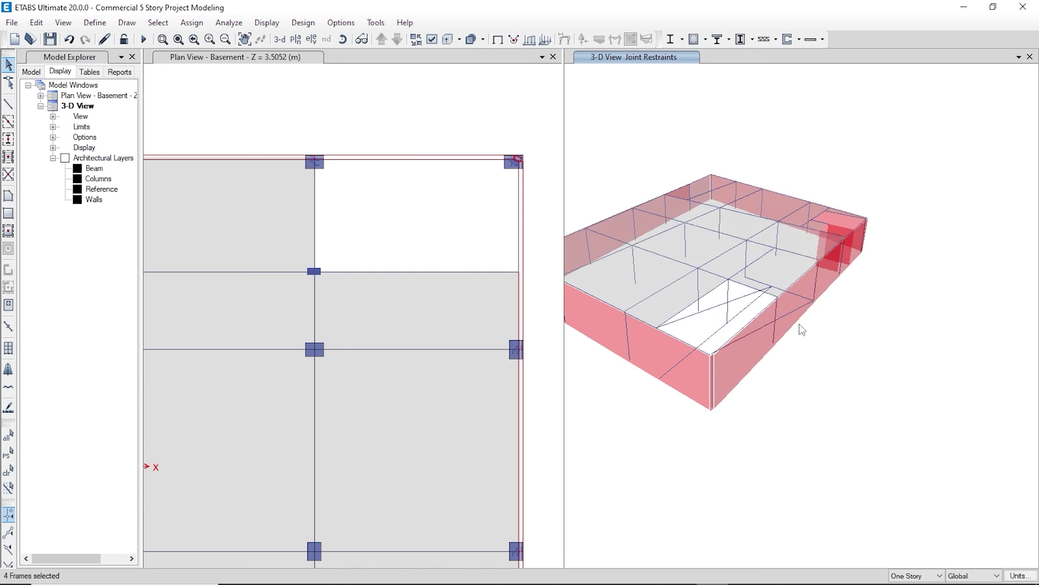
pyautogui.scroll(4, 799, 339)
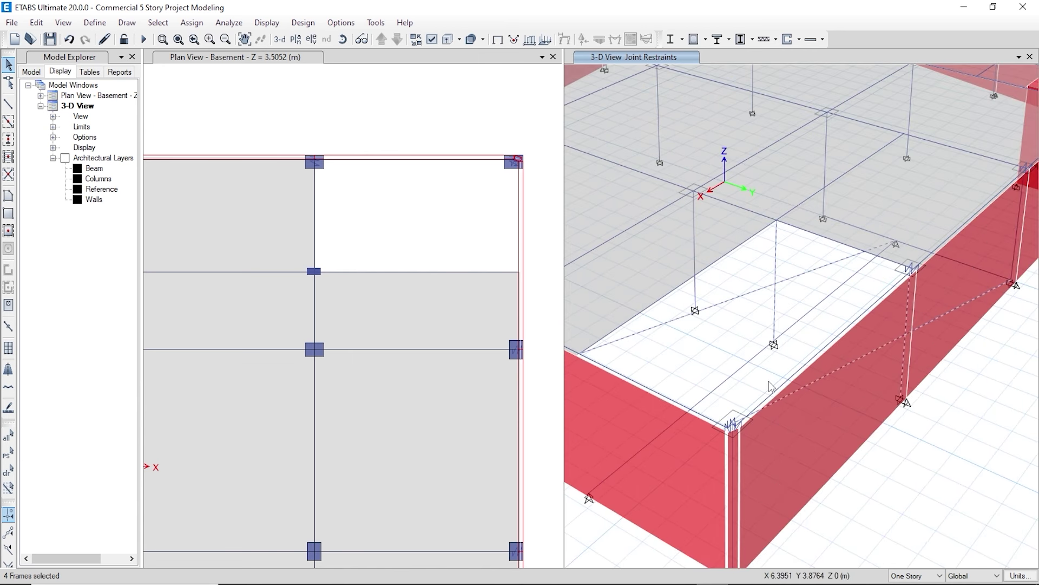
pyautogui.click(36, 23)
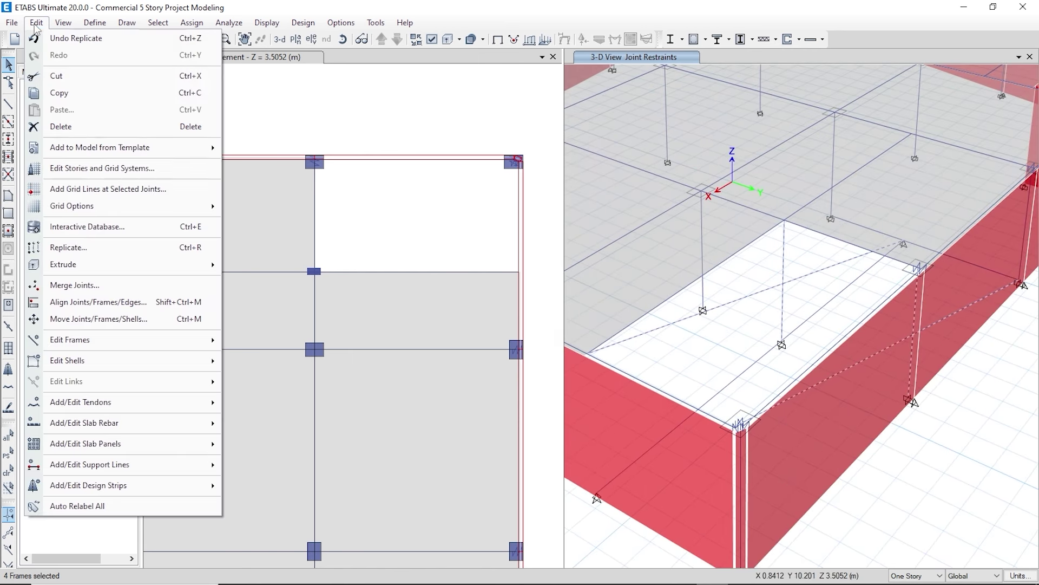
pyautogui.moveTo(143, 341)
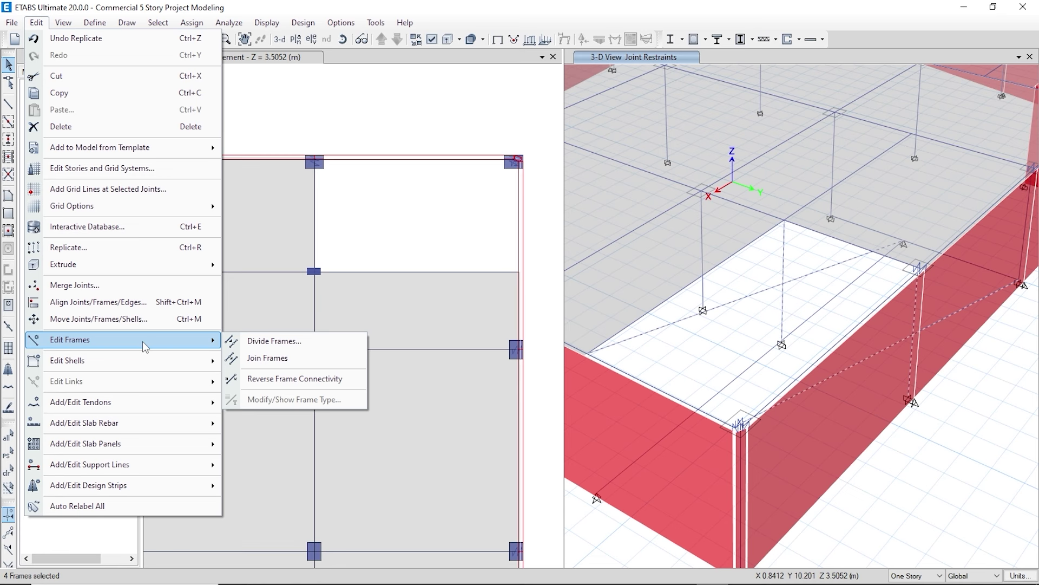
pyautogui.click(273, 341)
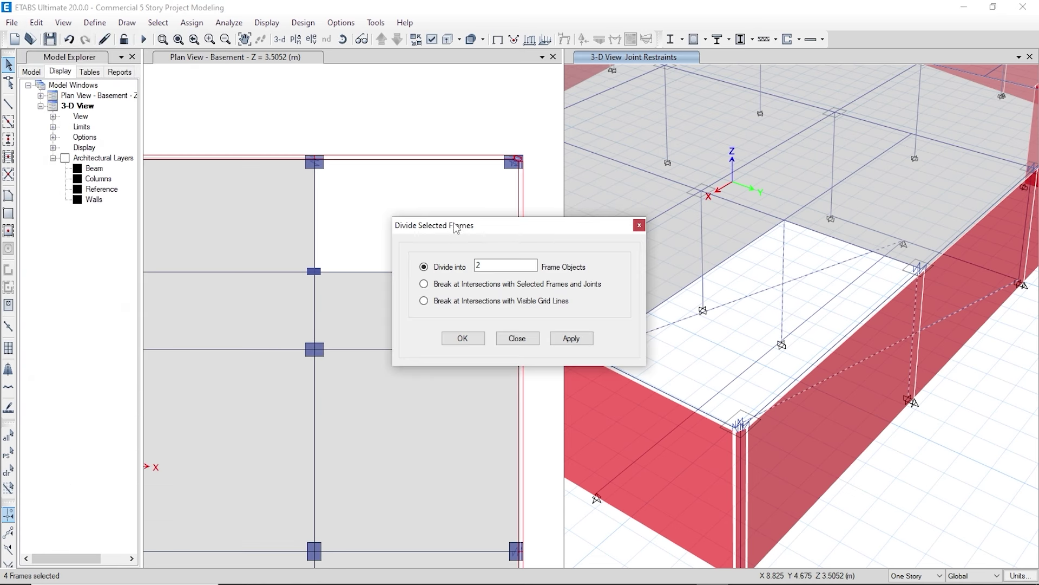
pyautogui.moveTo(456, 229); pyautogui.dragTo(376, 232)
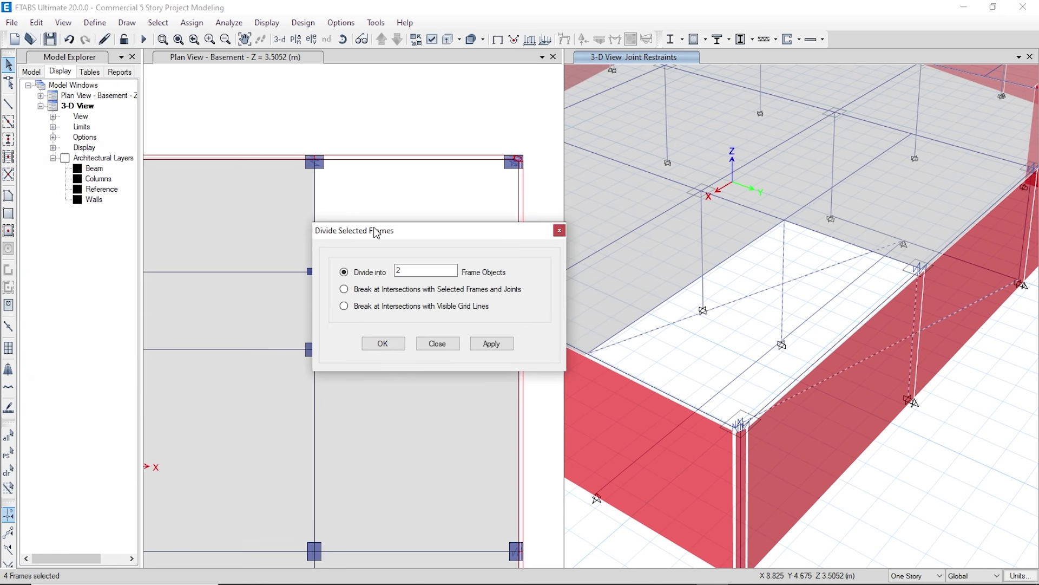
pyautogui.click(410, 290)
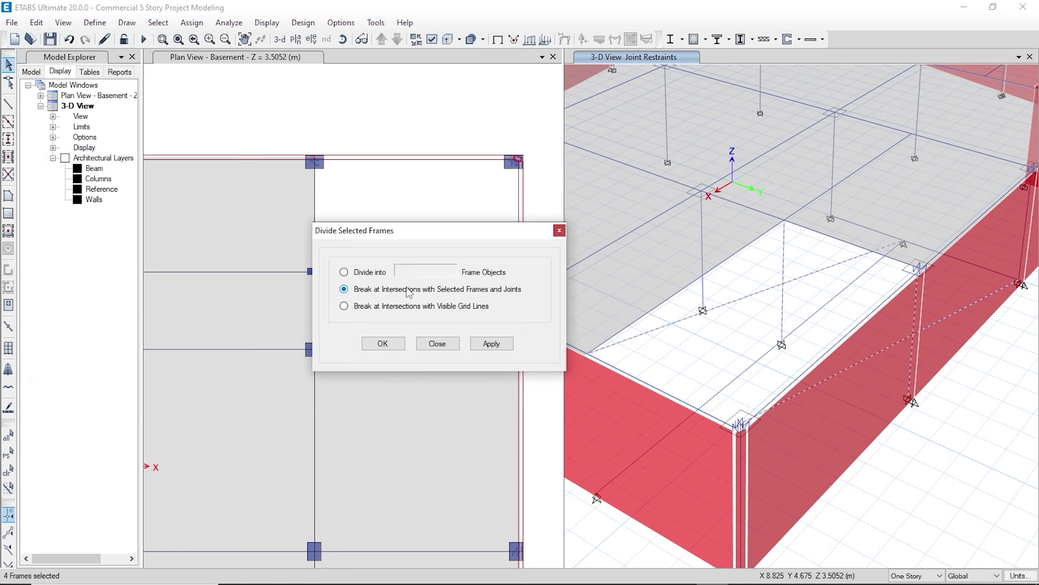
pyautogui.click(497, 345)
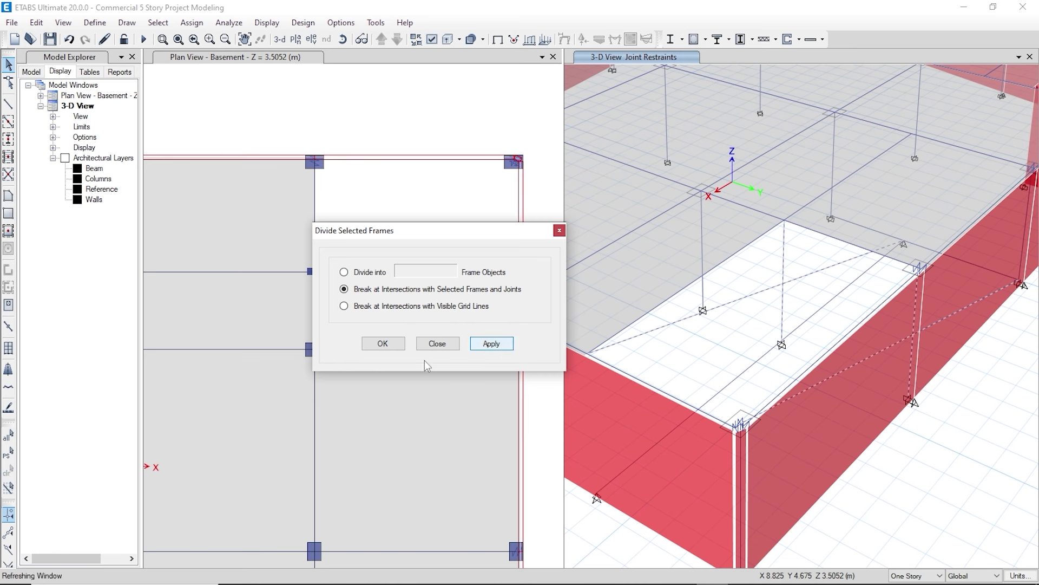
pyautogui.click(380, 344)
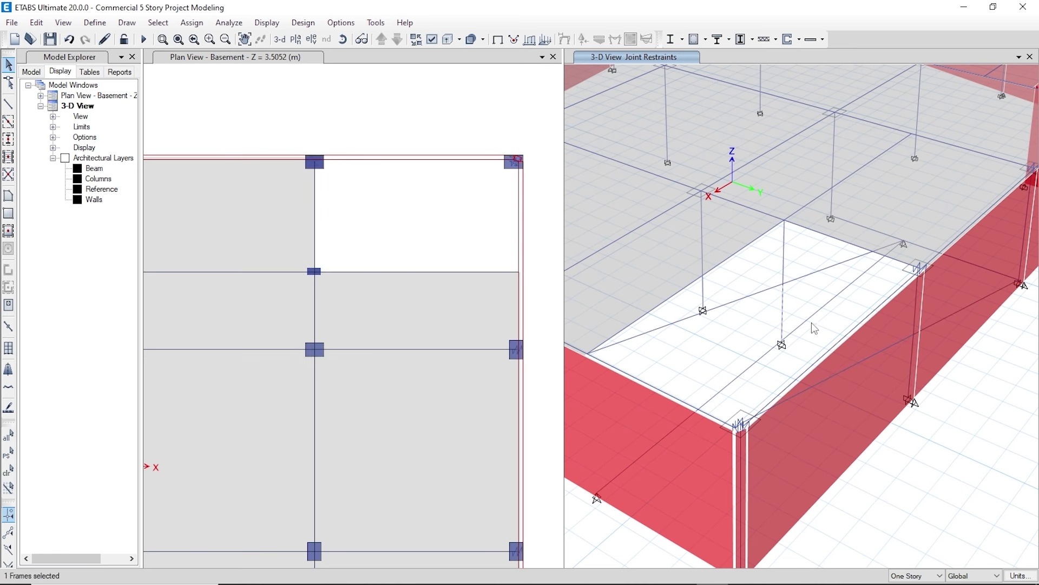
# - Select segments of both inclined beams to check where they are divided at the columns
pyautogui.click(770, 287)
pyautogui.click(887, 350)
pyautogui.scroll(3, 816, 367)
pyautogui.scroll(-3, 796, 339)
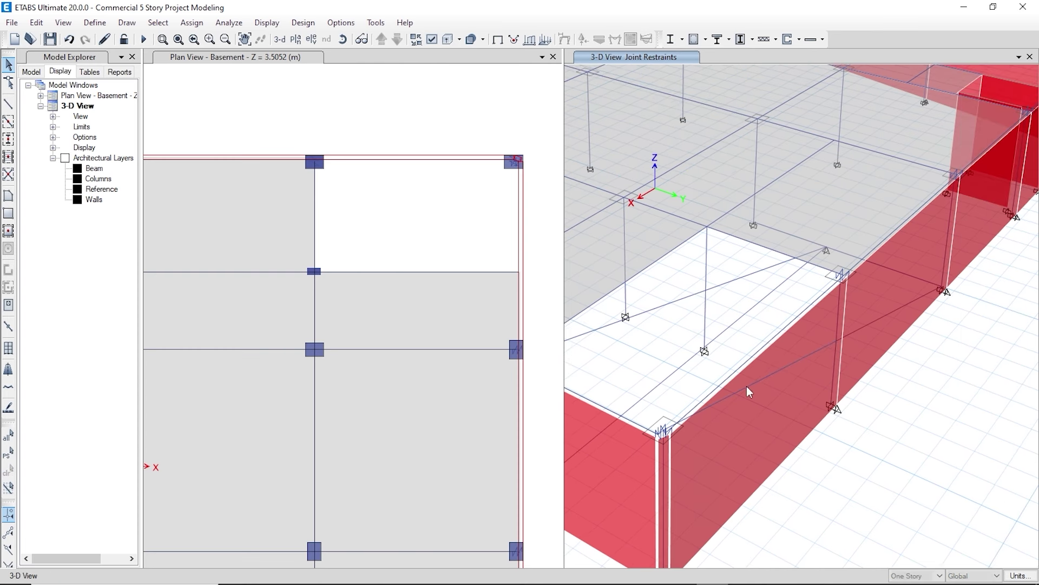
# - Delete the replicated Base story beams beneath the ramp opening and inspect the remaining inclined beams in 3D
pyautogui.scroll(4, 748, 390)
pyautogui.scroll(-2, 770, 378)
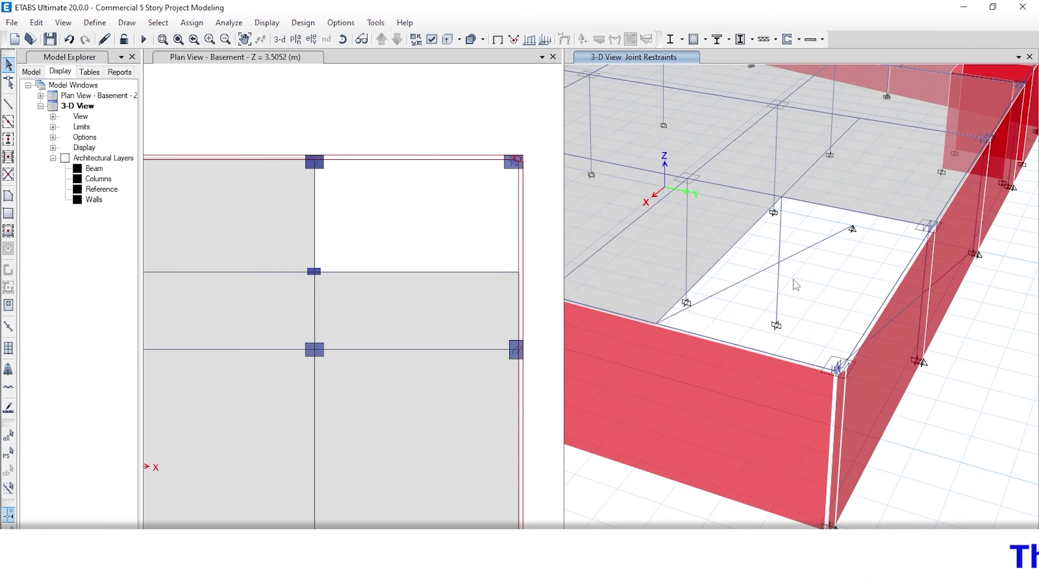
pyautogui.scroll(2, 794, 283)
pyautogui.scroll(-2, 769, 309)
pyautogui.scroll(2, 788, 336)
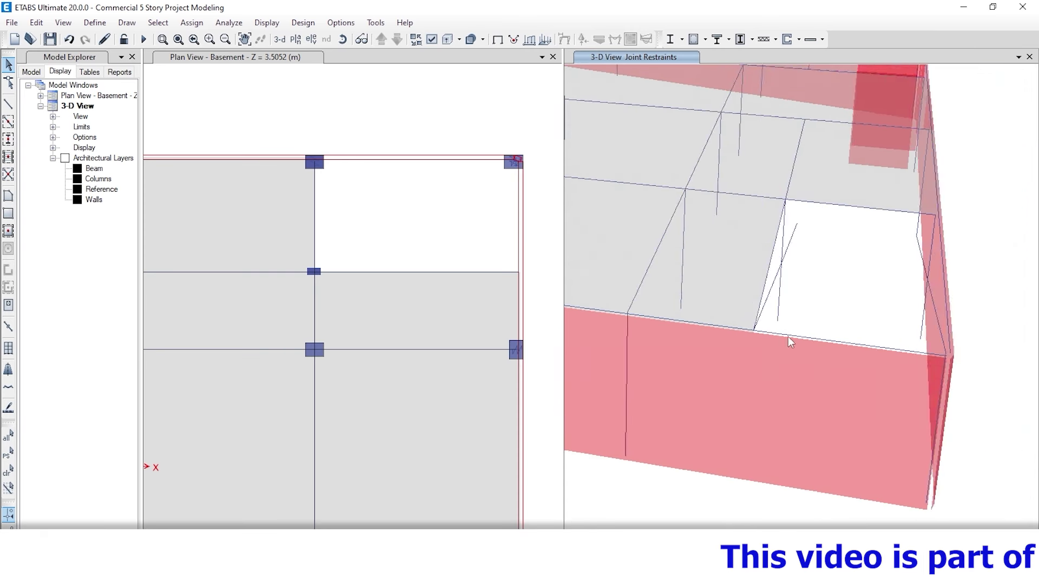
# - Assign a fully fixed restraint, with all translations and rotations, to the base joints at the lower ends of the inclined ramp beams
pyautogui.scroll(-2, 926, 216)
pyautogui.scroll(3, 925, 217)
pyautogui.click(909, 234)
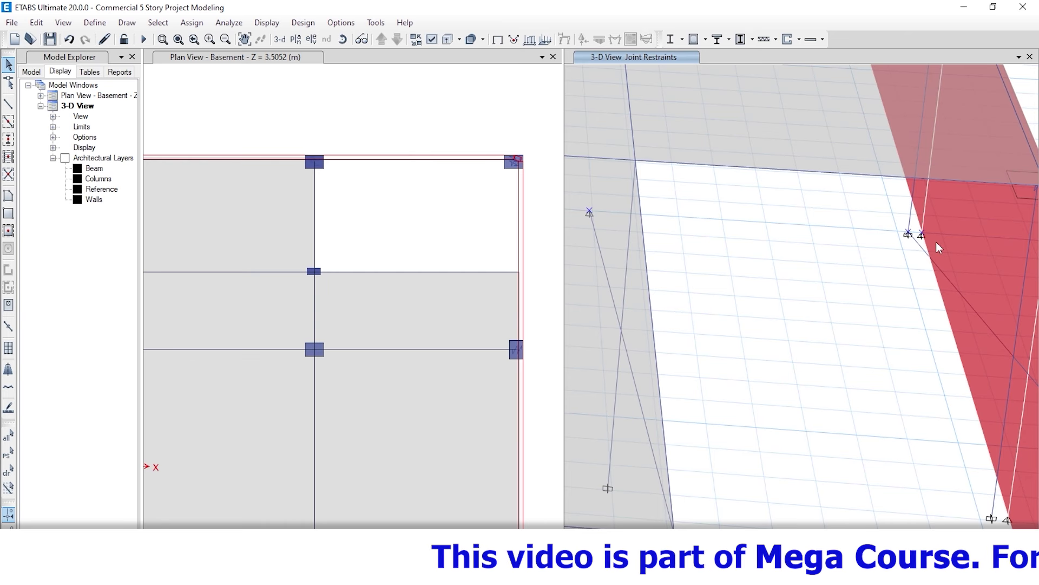
pyautogui.click(191, 22)
pyautogui.moveTo(216, 37)
pyautogui.click(406, 37)
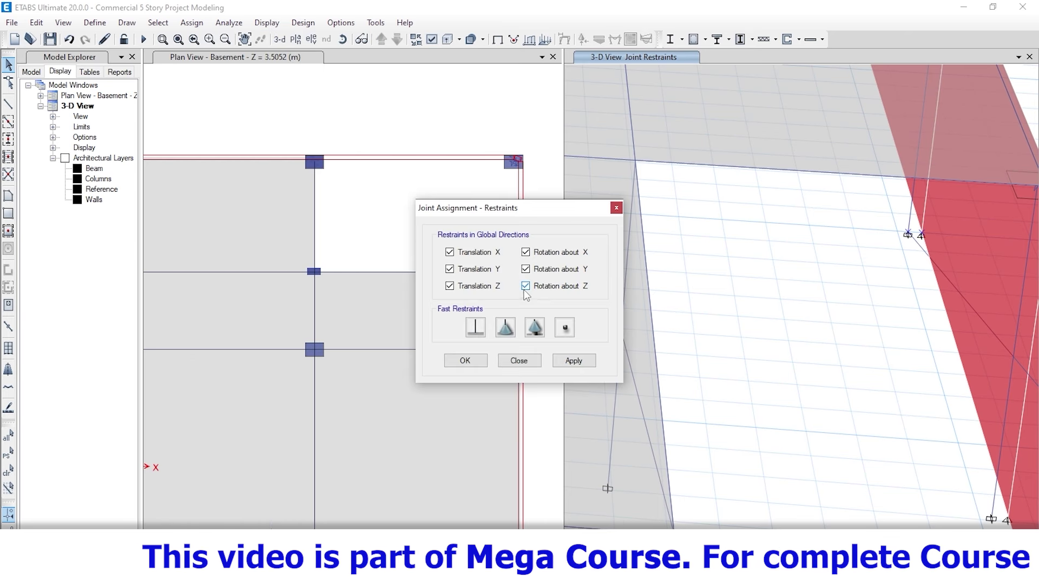
pyautogui.press('Return')
# - Run the analysis to check the basement model's stability and dismiss the analysis messages
pyautogui.scroll(-3, 837, 269)
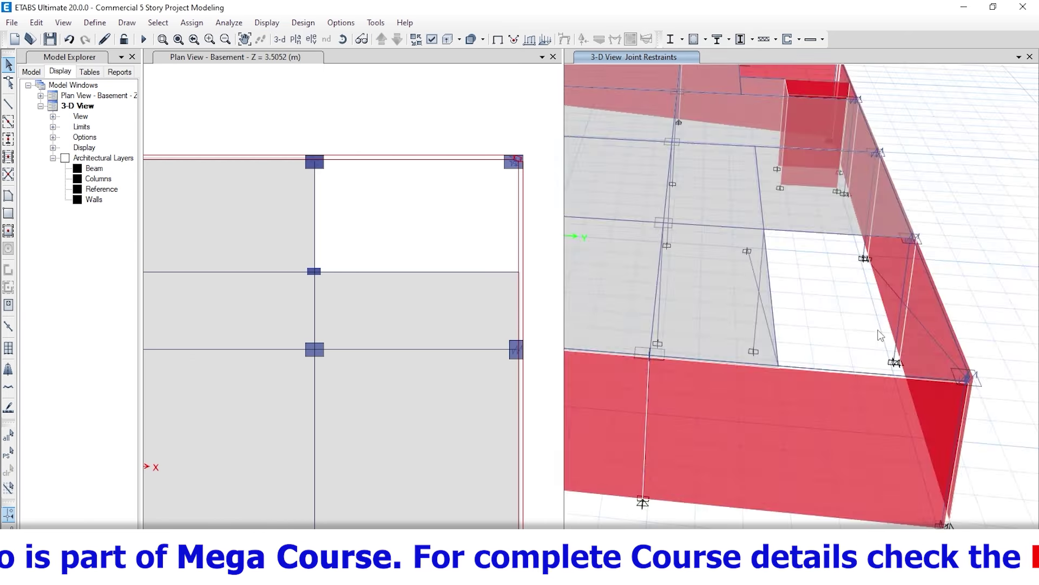
pyautogui.moveTo(837, 269); pyautogui.dragTo(866, 303, button='middle')
pyautogui.scroll(4, 897, 335)
pyautogui.scroll(-6, 896, 335)
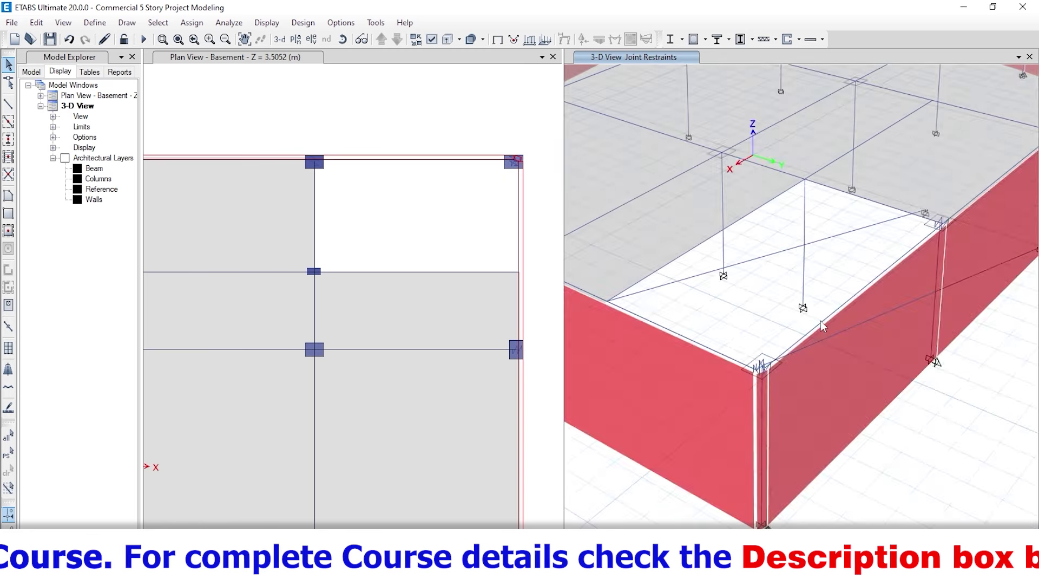
pyautogui.scroll(5, 807, 349)
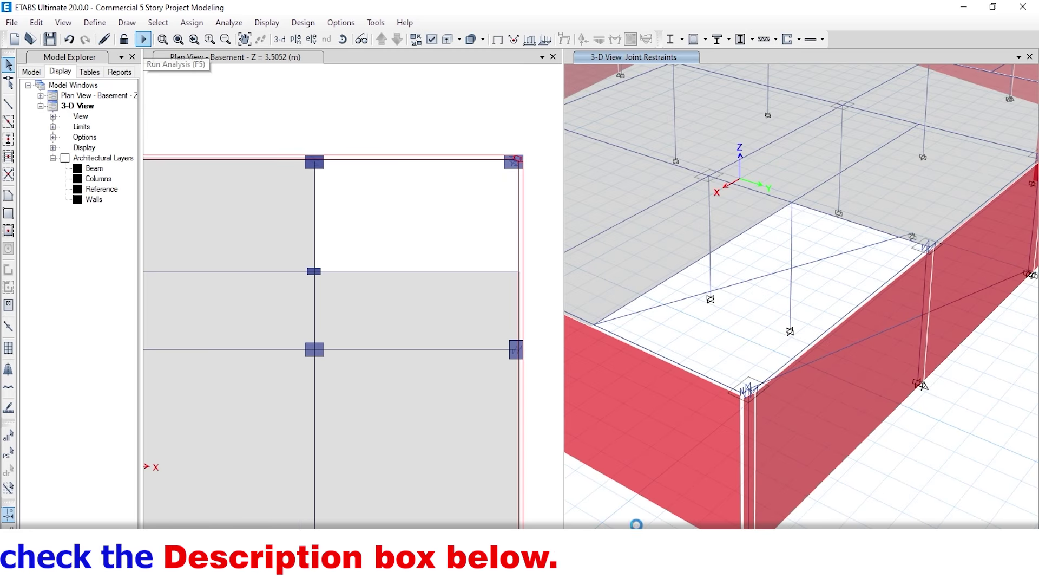
pyautogui.click(144, 39)
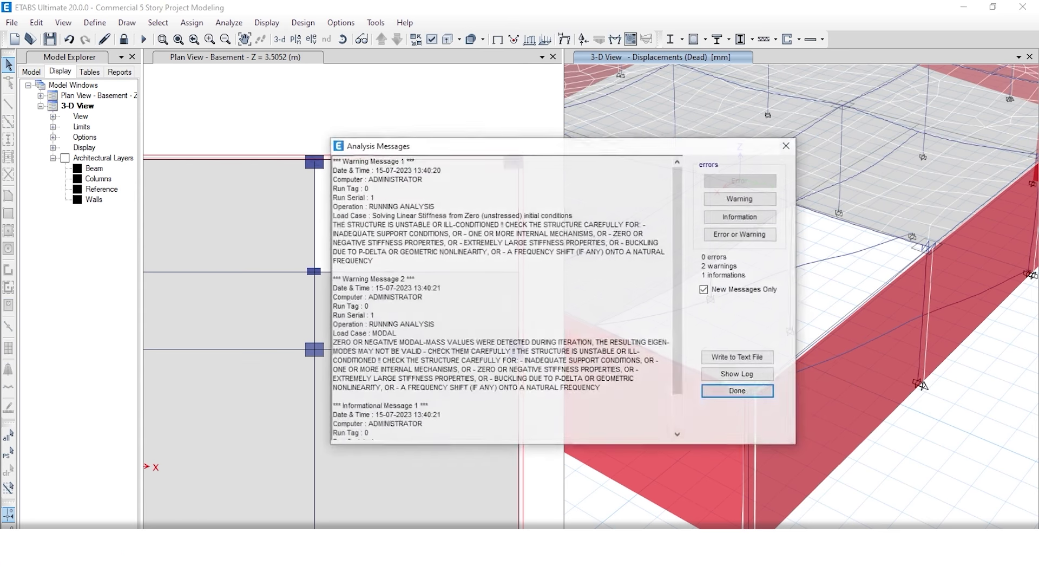
pyautogui.click(739, 391)
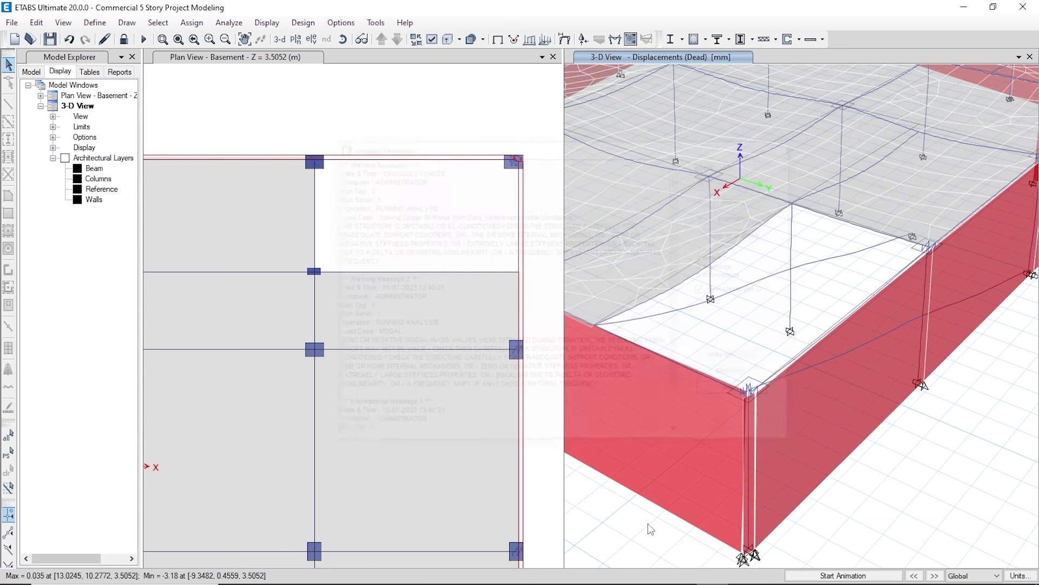
# - Unlock the model and assign a fixed restraint, with all translations and rotations, to every joint on the Base plan
pyautogui.click(124, 41)
pyautogui.click(546, 345)
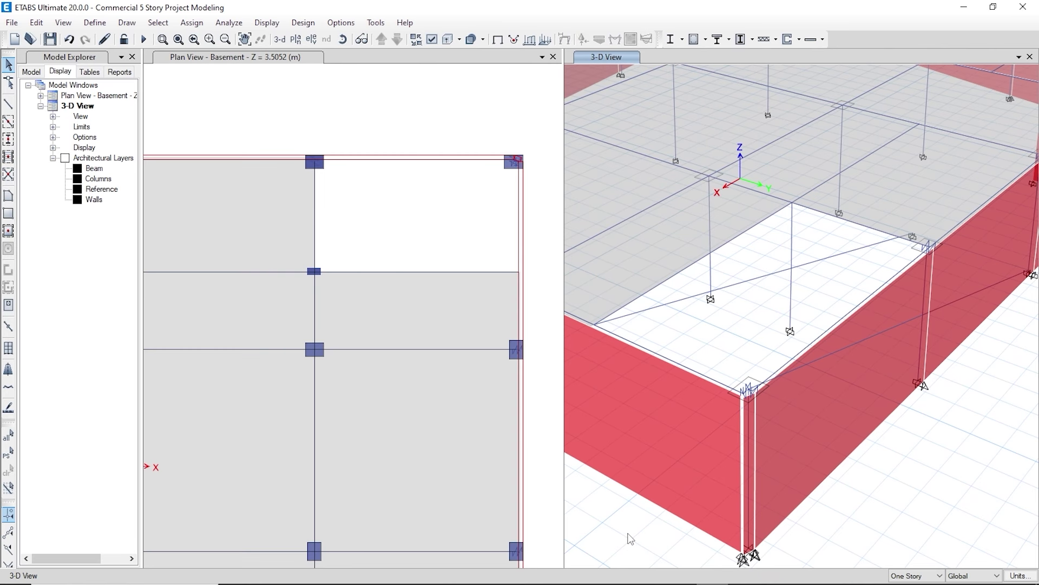
pyautogui.moveTo(432, 283); pyautogui.dragTo(458, 308, button='middle')
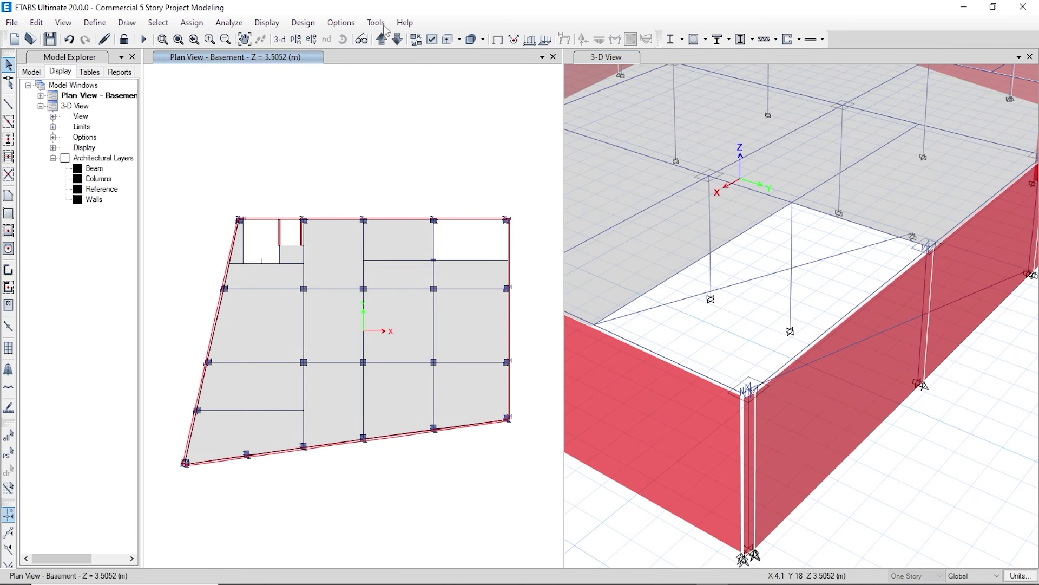
pyautogui.click(398, 39)
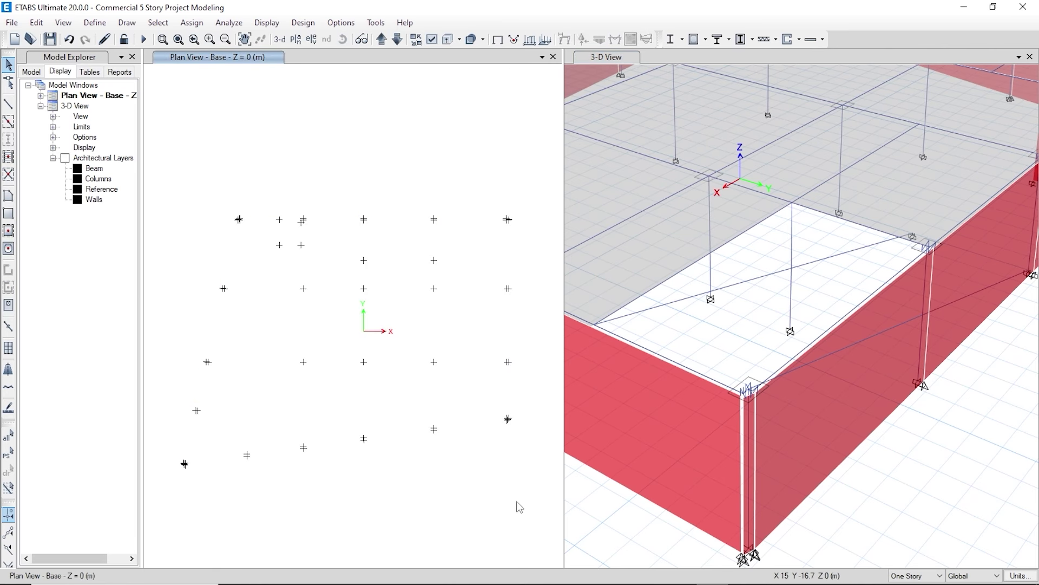
pyautogui.moveTo(532, 514); pyautogui.dragTo(156, 155)
pyautogui.click(412, 72)
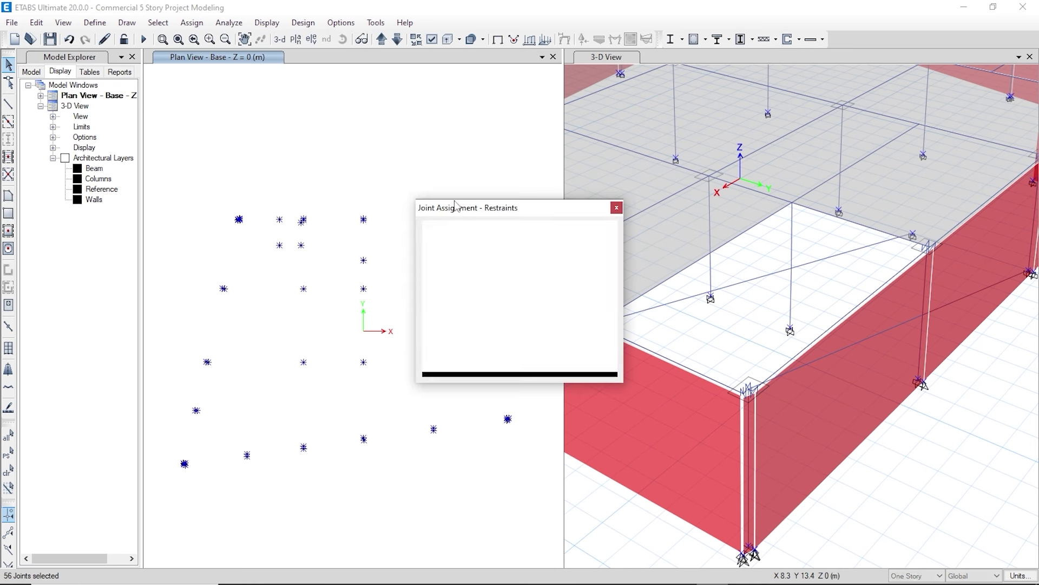
pyautogui.click(572, 359)
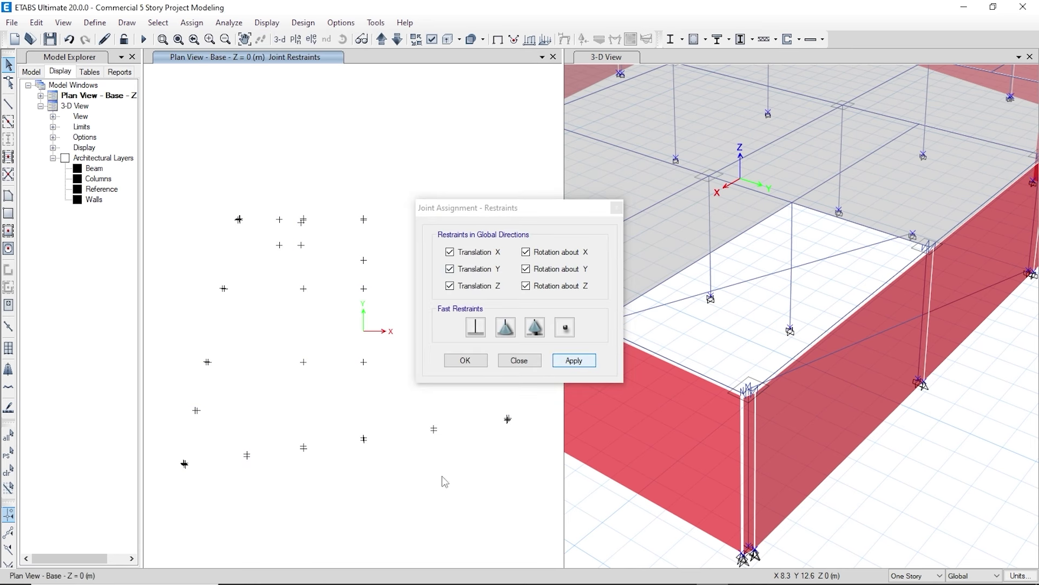
pyautogui.press('Return')
# - Return the plan to the Basement story, rerun the analysis and examine the deformed shape of the ramp beams in 3D
pyautogui.click(381, 39)
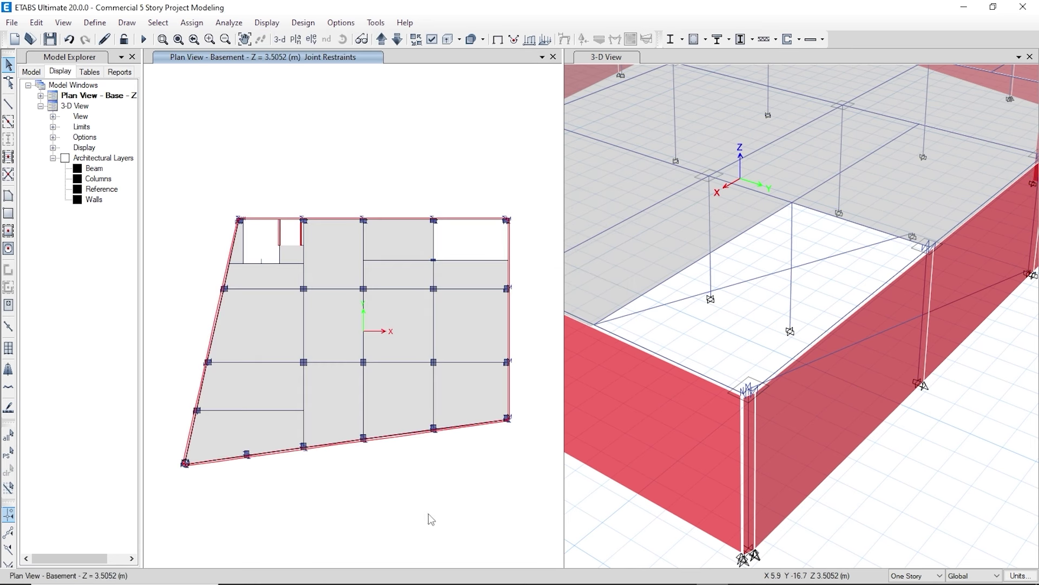
pyautogui.click(738, 339)
pyautogui.click(143, 39)
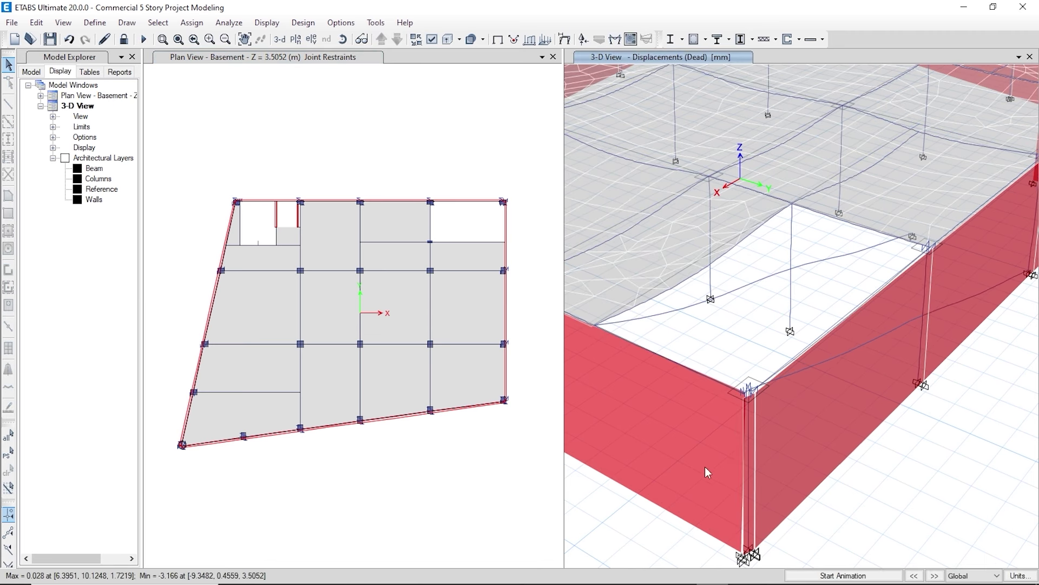
pyautogui.scroll(5, 738, 382)
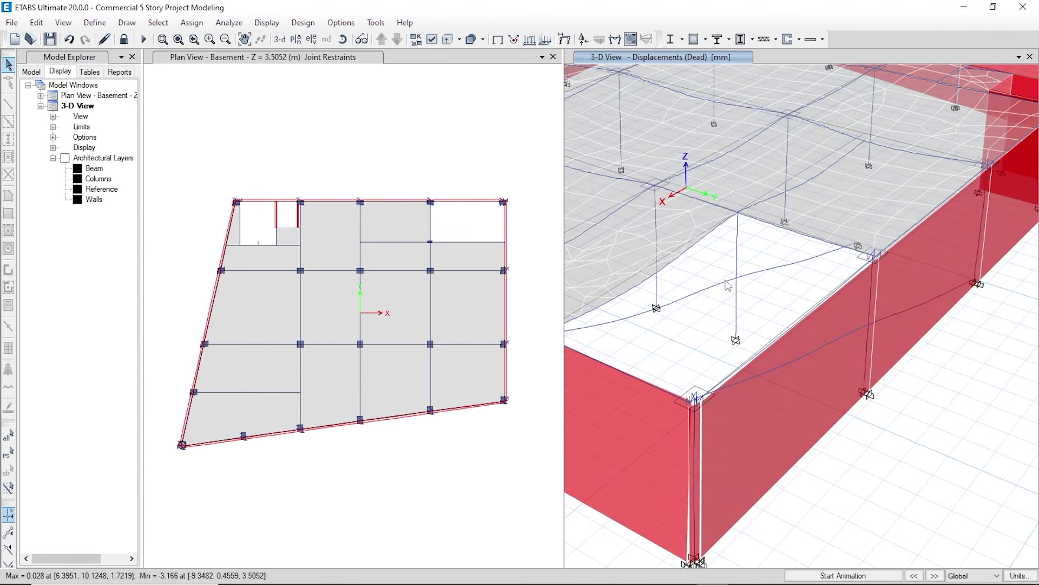
# - Unlock the model and start drawing a floor area with the Slab 8" property
pyautogui.click(123, 39)
pyautogui.click(538, 344)
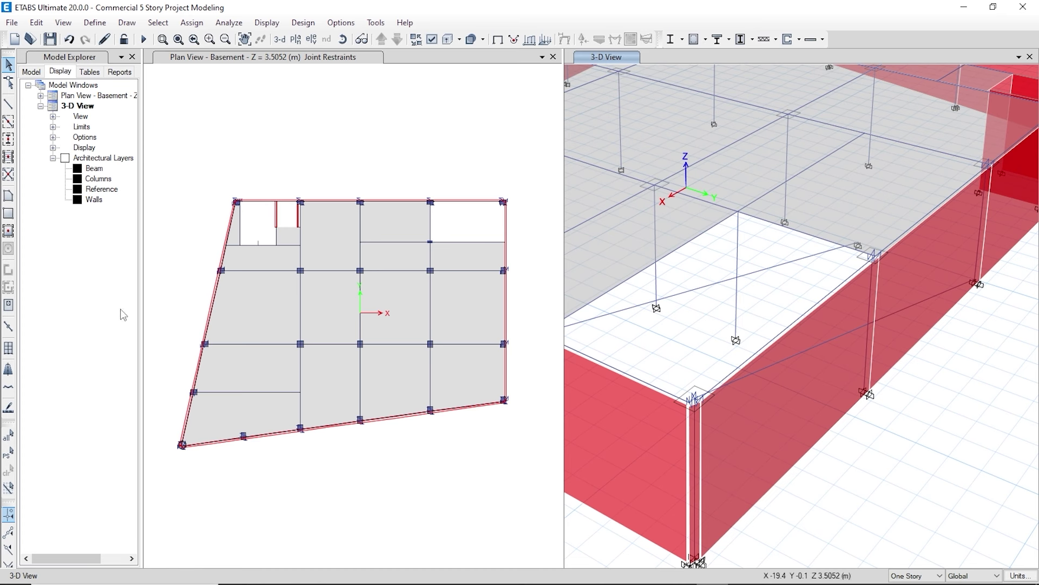
pyautogui.click(8, 196)
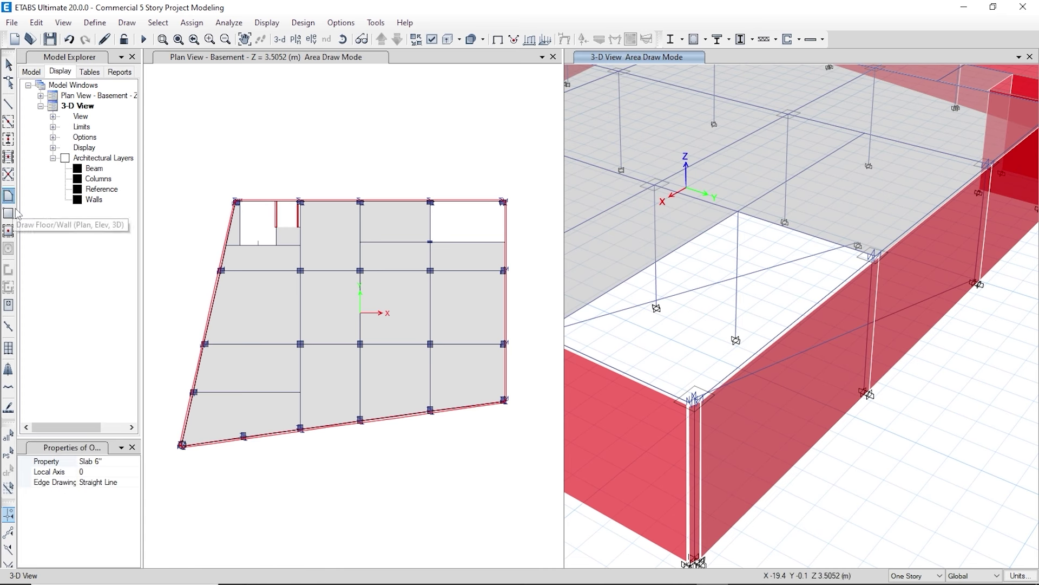
pyautogui.click(105, 461)
pyautogui.click(135, 461)
pyautogui.click(75, 513)
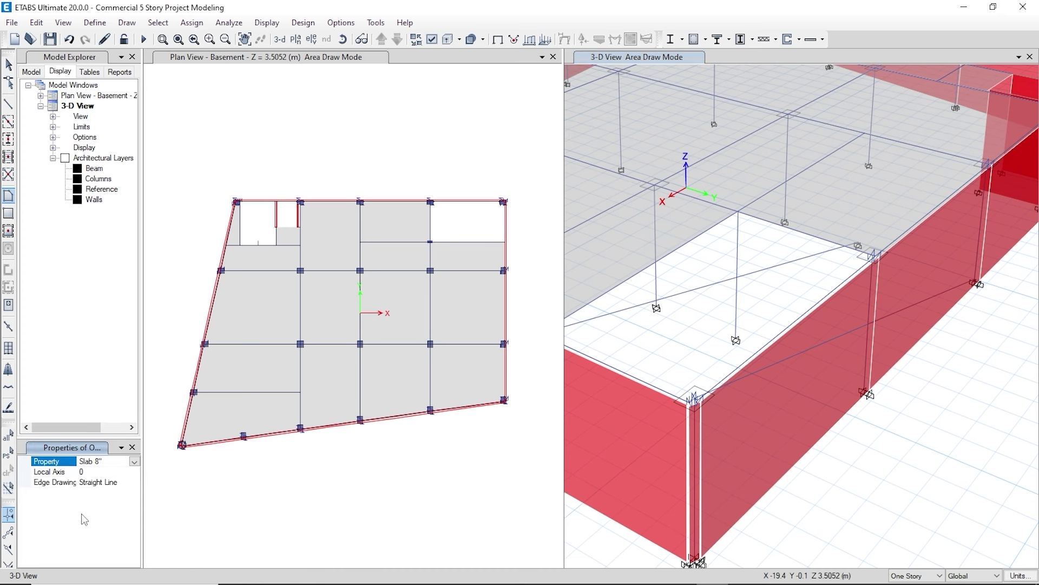
pyautogui.click(97, 472)
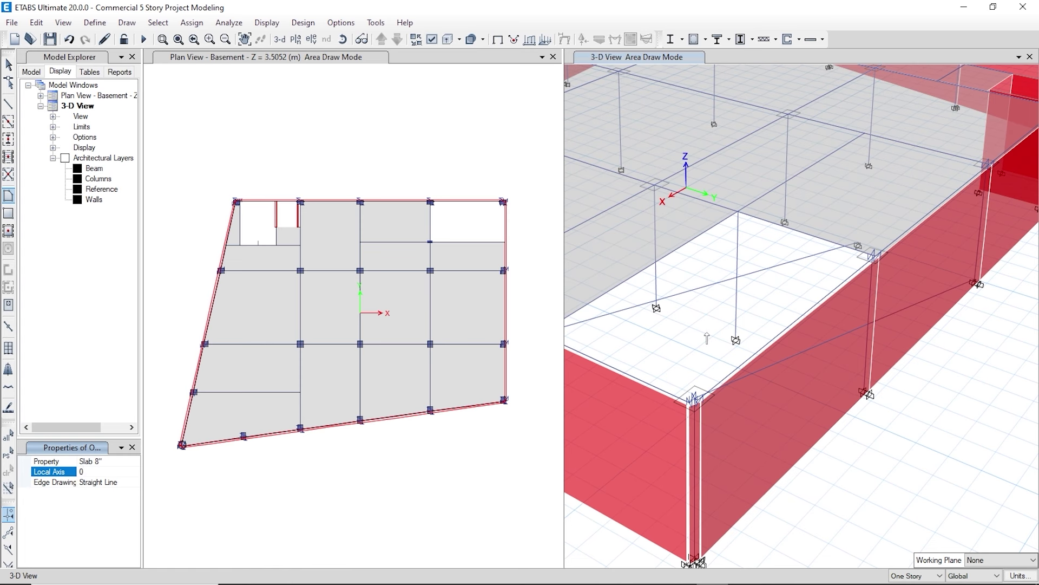
pyautogui.moveTo(740, 332); pyautogui.dragTo(716, 377, button='middle')
pyautogui.scroll(3, 894, 263)
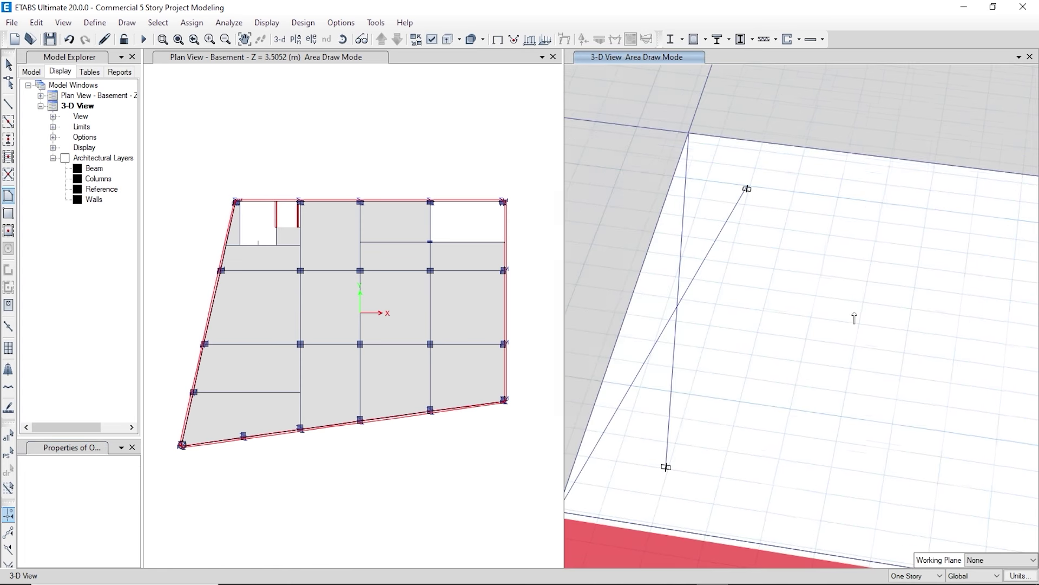
pyautogui.scroll(-1, 790, 306)
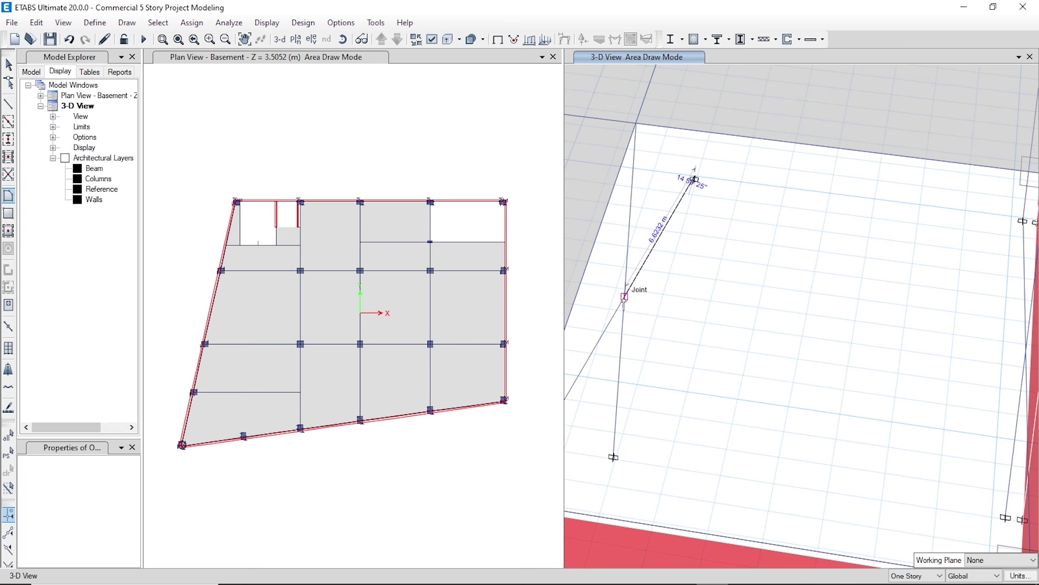
pyautogui.click(694, 179)
pyautogui.moveTo(812, 359); pyautogui.dragTo(757, 362, button='middle')
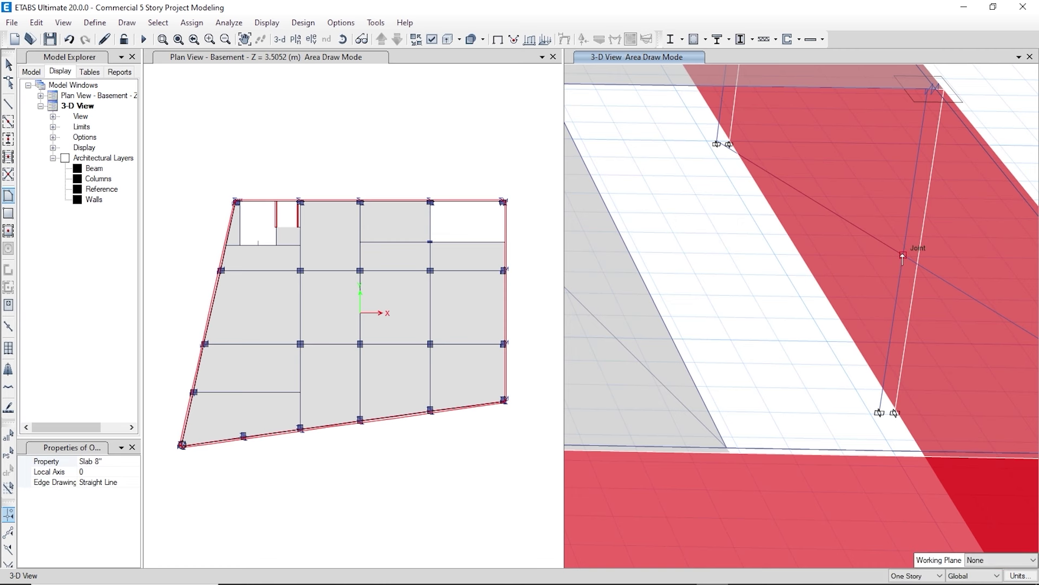
pyautogui.click(677, 198)
# - Draw the lower ramp slab between the inclined beams, from their base joints up to the joints at the intermediate columns
pyautogui.moveTo(792, 253)
pyautogui.keyDown('shift'); pyautogui.mouseDown(button='middle')
pyautogui.moveTo(829, 232)
pyautogui.moveTo(854, 292)
pyautogui.moveTo(742, 312)
pyautogui.mouseUp(button='middle'); pyautogui.keyUp('shift')
pyautogui.keyDown('shift'); pyautogui.moveTo(726, 353); pyautogui.dragTo(708, 339, button='middle'); pyautogui.keyUp('shift')
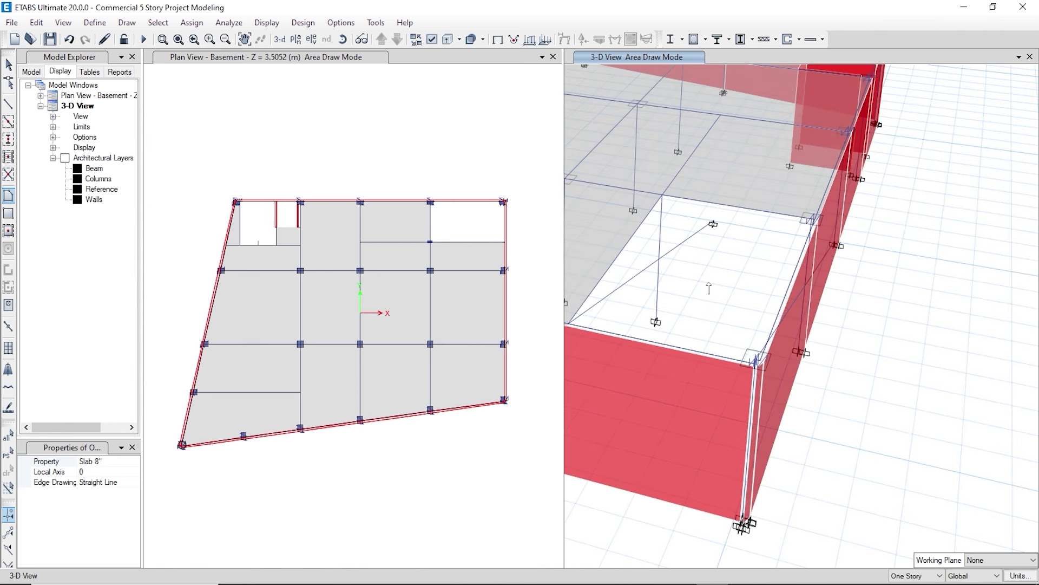
pyautogui.click(661, 259)
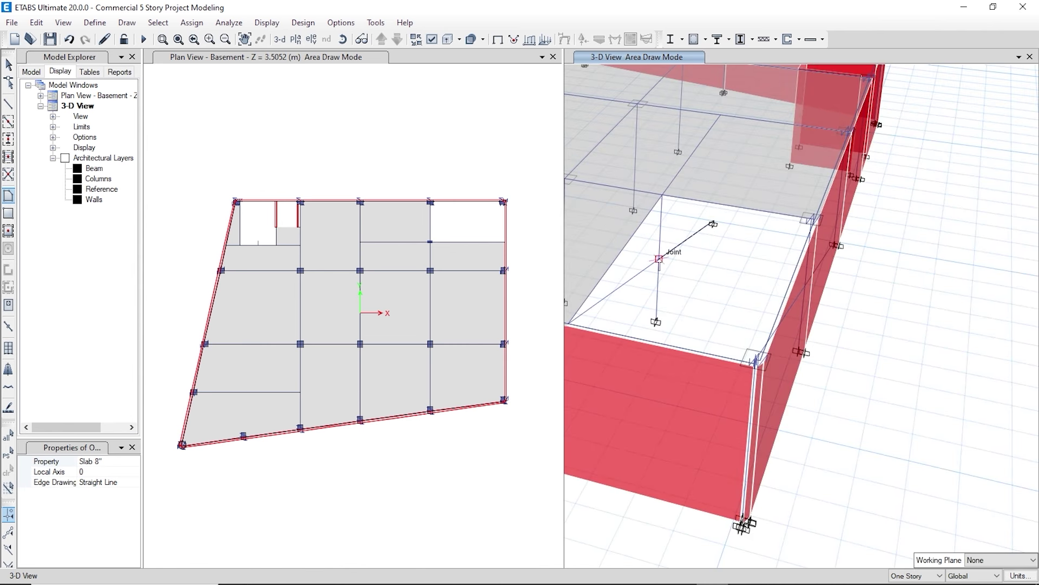
pyautogui.click(835, 246)
pyautogui.press('Return')
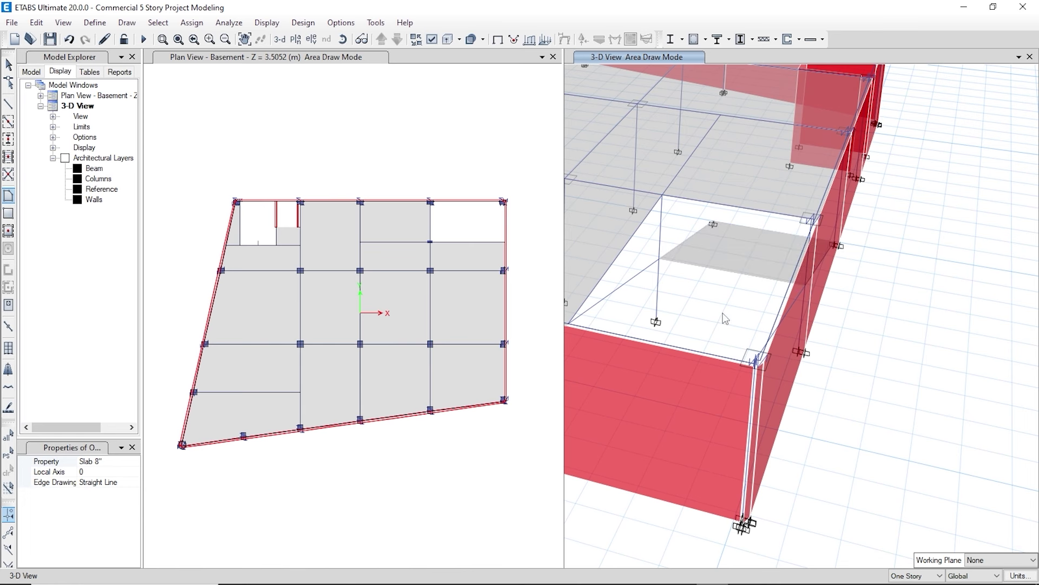
# - Draw the upper ramp slab from the intermediate column joints to the inclined beams' upper ends, and finish area drawing
pyautogui.moveTo(738, 318); pyautogui.dragTo(720, 303, button='middle')
pyautogui.click(739, 259)
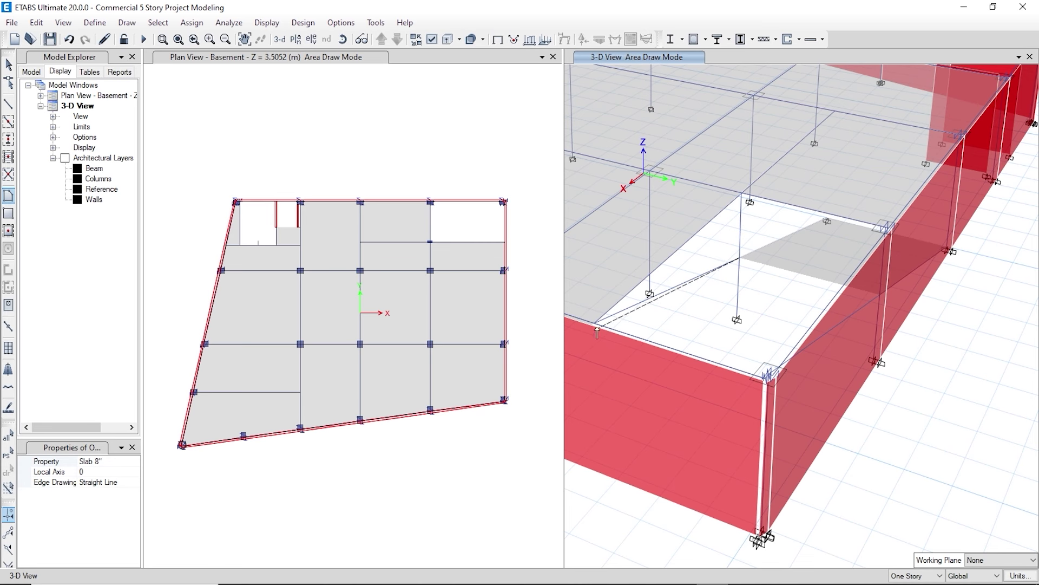
pyautogui.scroll(3, 780, 400)
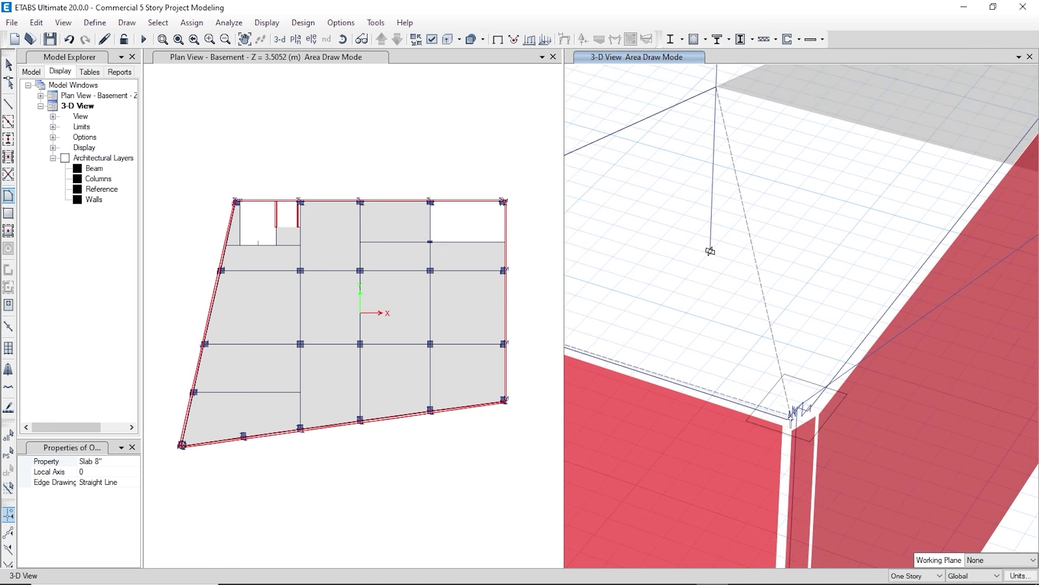
pyautogui.scroll(-4, 791, 417)
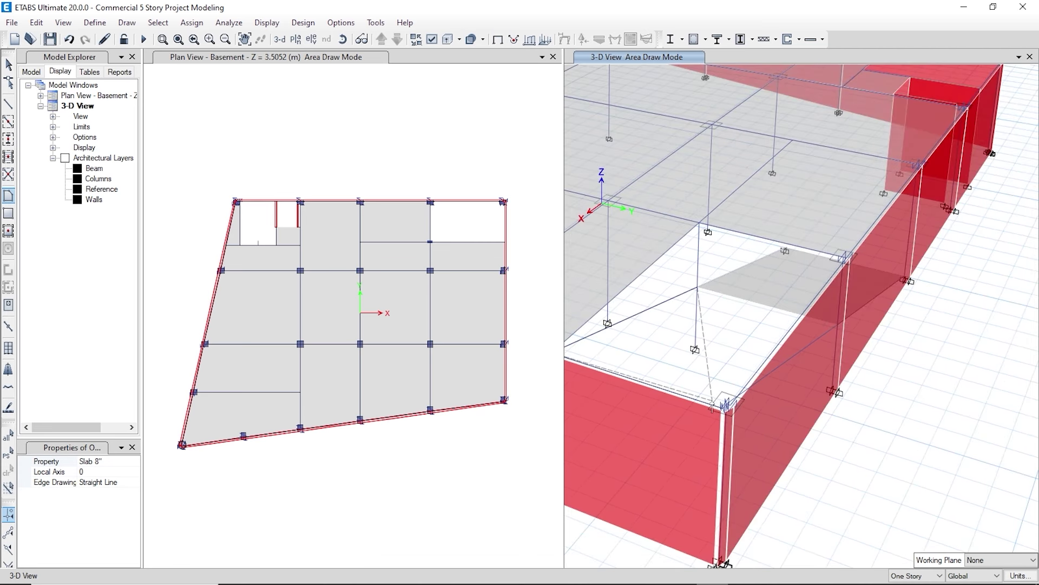
pyautogui.scroll(3, 713, 407)
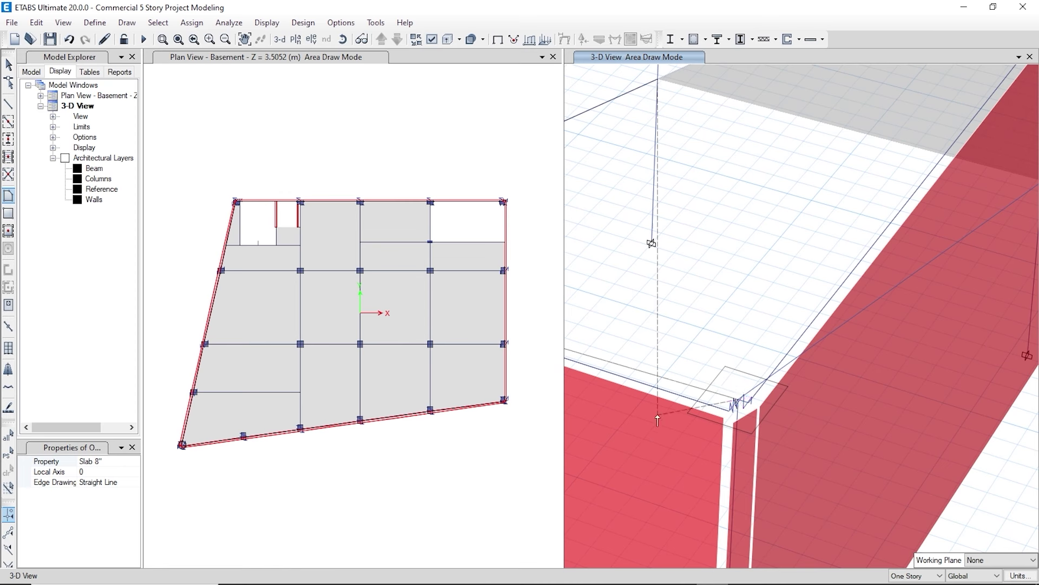
pyautogui.scroll(-4, 658, 420)
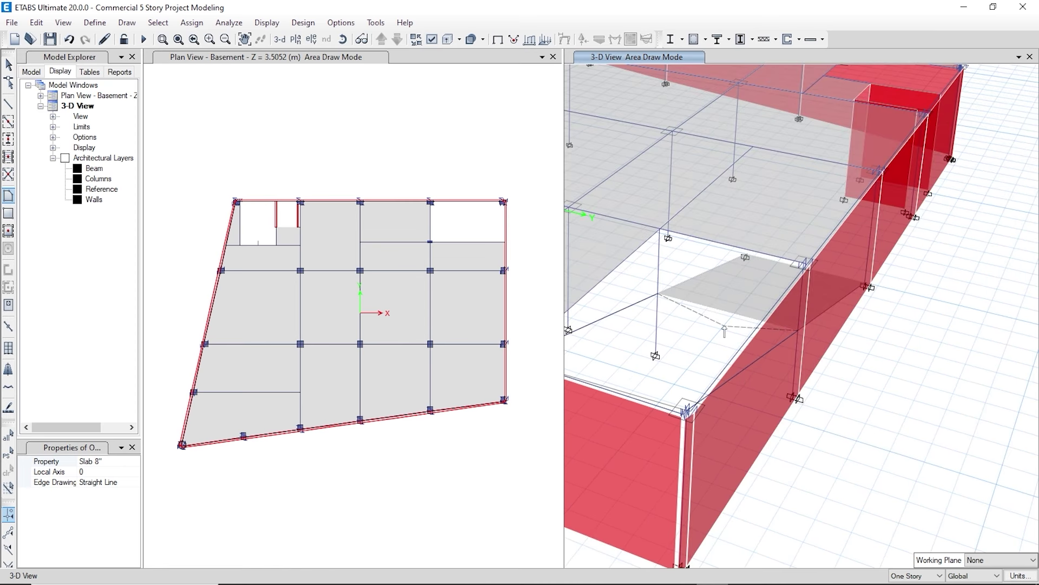
pyautogui.scroll(3, 780, 401)
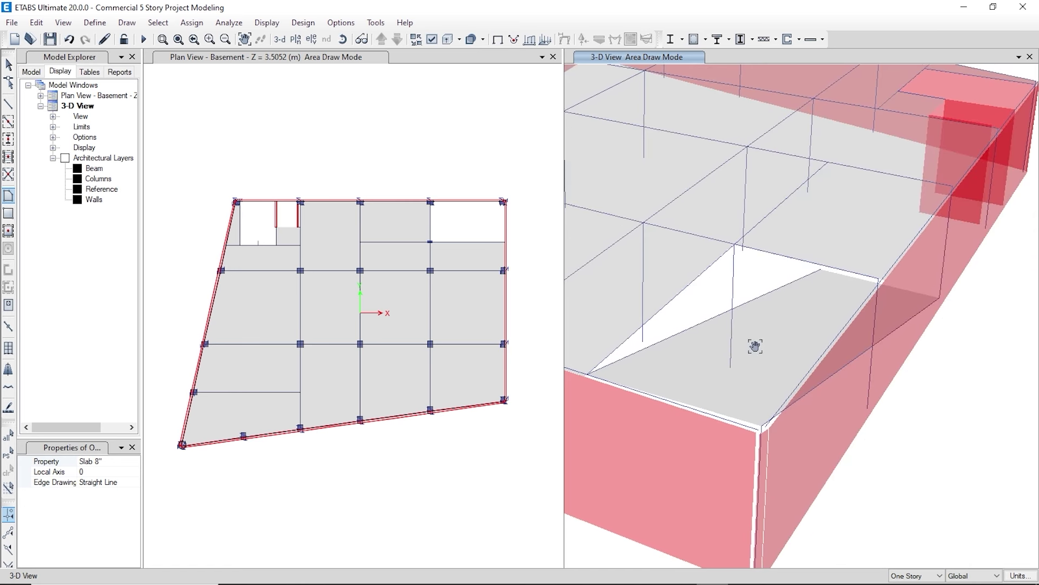
pyautogui.press('Escape')
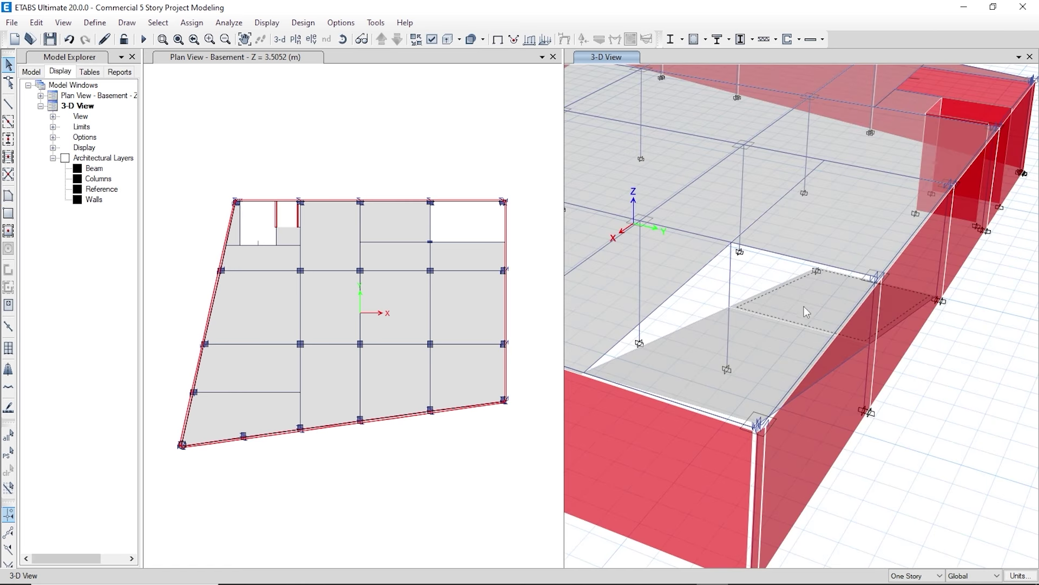
# - Select both ramp slabs and assign floor auto mesh options that mesh each object into 3 by 3 elements
pyautogui.click(805, 309)
pyautogui.moveTo(770, 416); pyautogui.dragTo(783, 426, button='middle')
pyautogui.click(191, 22)
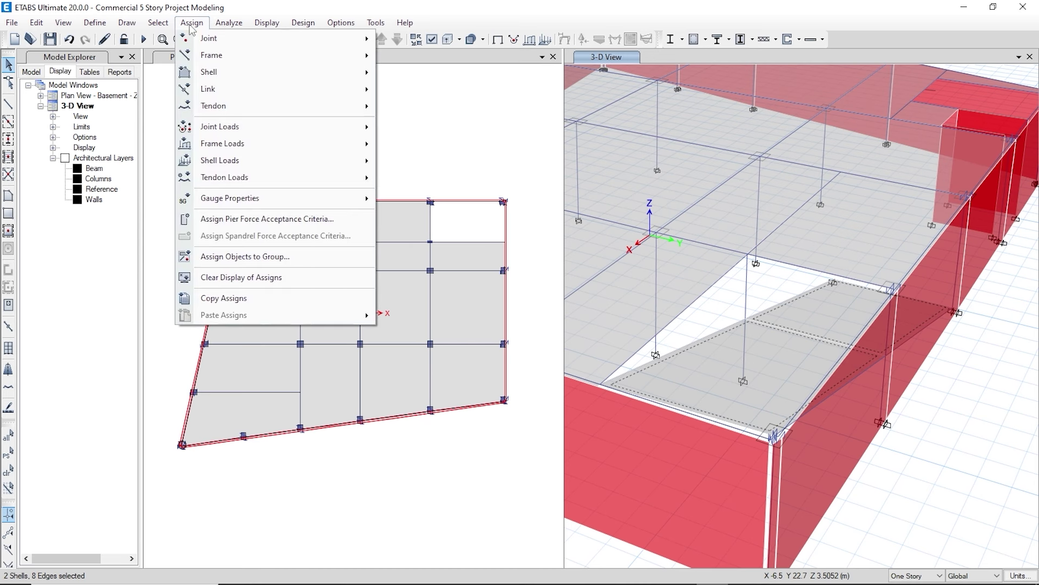
pyautogui.moveTo(232, 82)
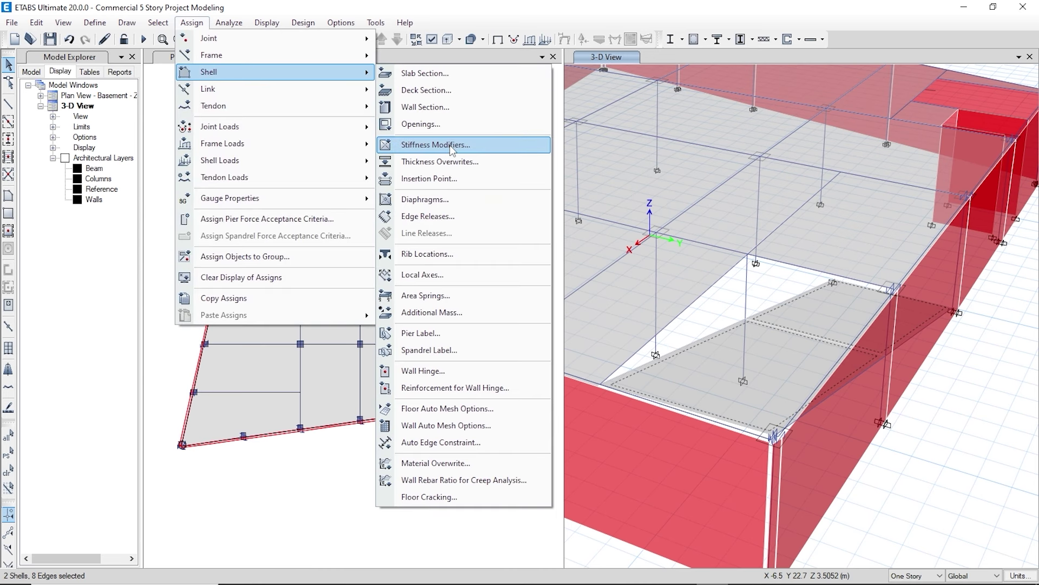
pyautogui.click(455, 409)
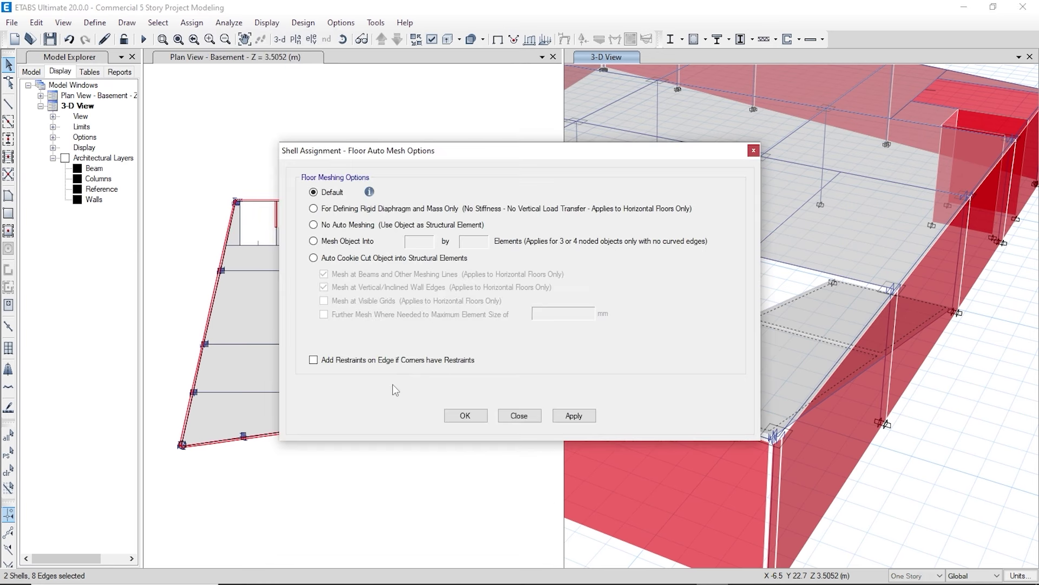
pyautogui.moveTo(501, 157); pyautogui.dragTo(463, 171)
pyautogui.click(300, 255)
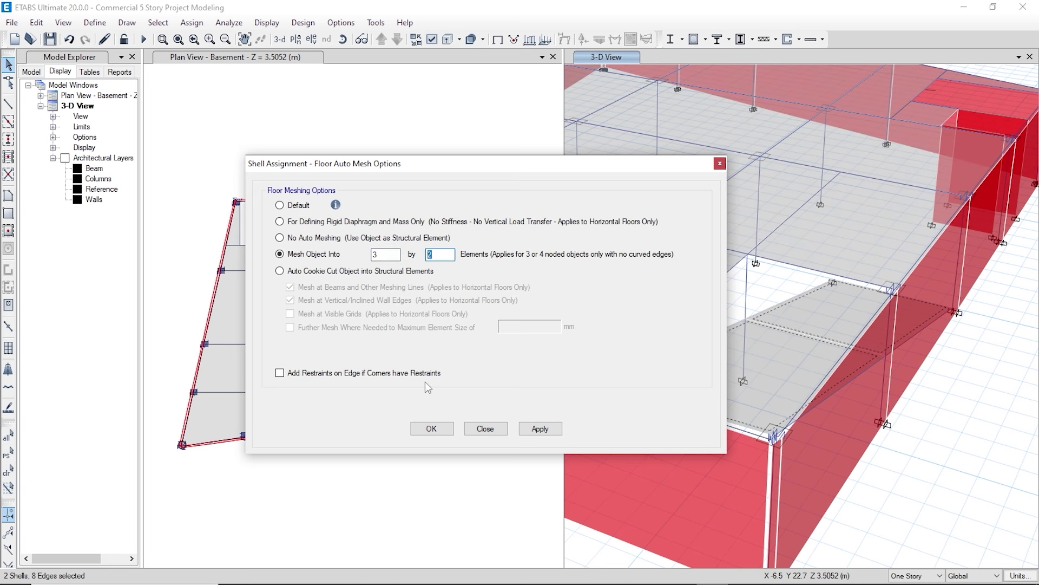
pyautogui.click(539, 429)
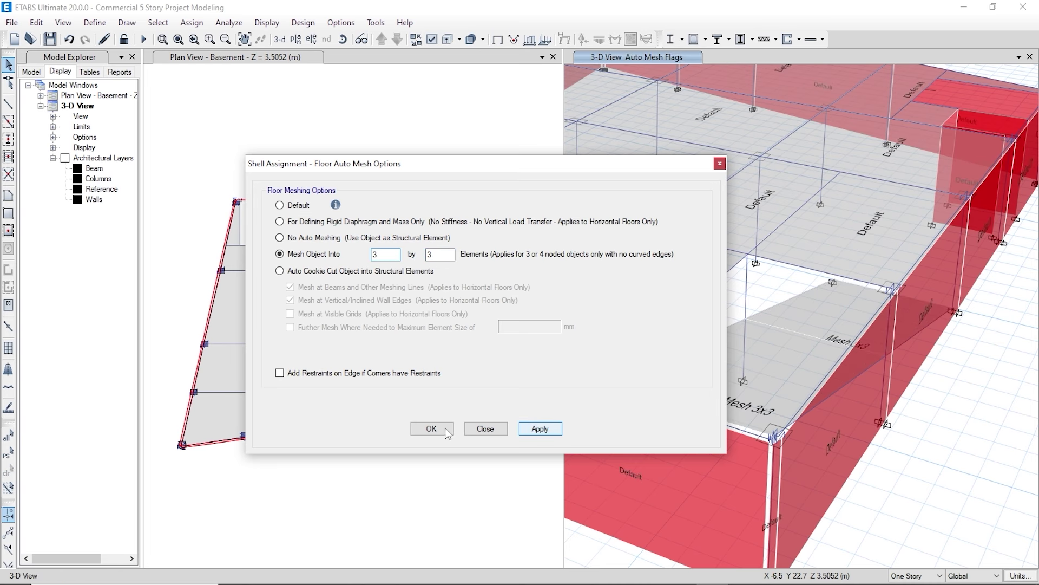
pyautogui.press('Return')
# - Examine the auto mesh flags on the two ramp slabs and the surrounding floor slabs in the 3D view
pyautogui.scroll(3, 747, 427)
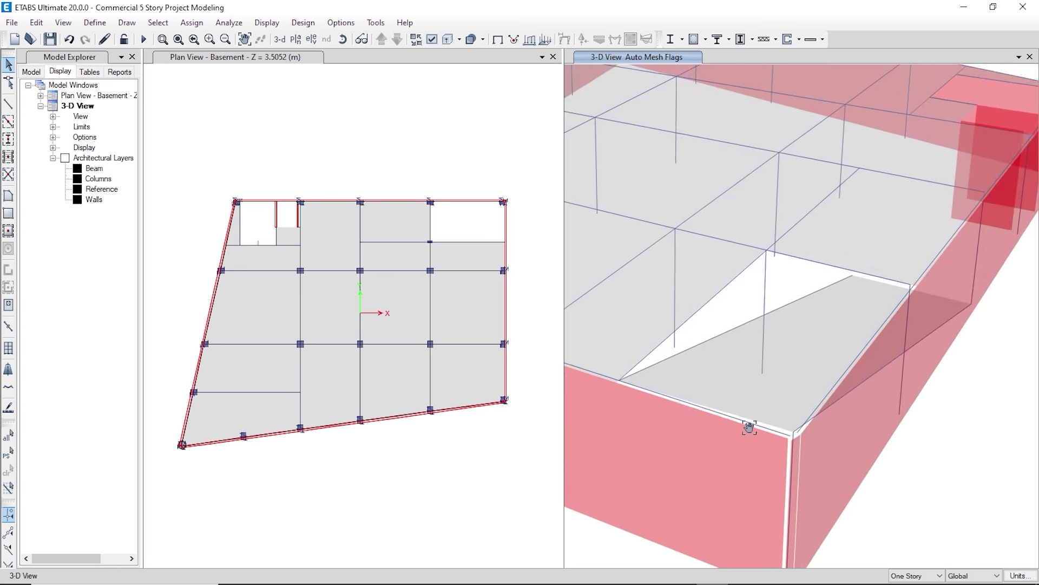
pyautogui.scroll(-2, 769, 413)
pyautogui.scroll(3, 756, 413)
pyautogui.scroll(-3, 756, 413)
pyautogui.scroll(4, 719, 436)
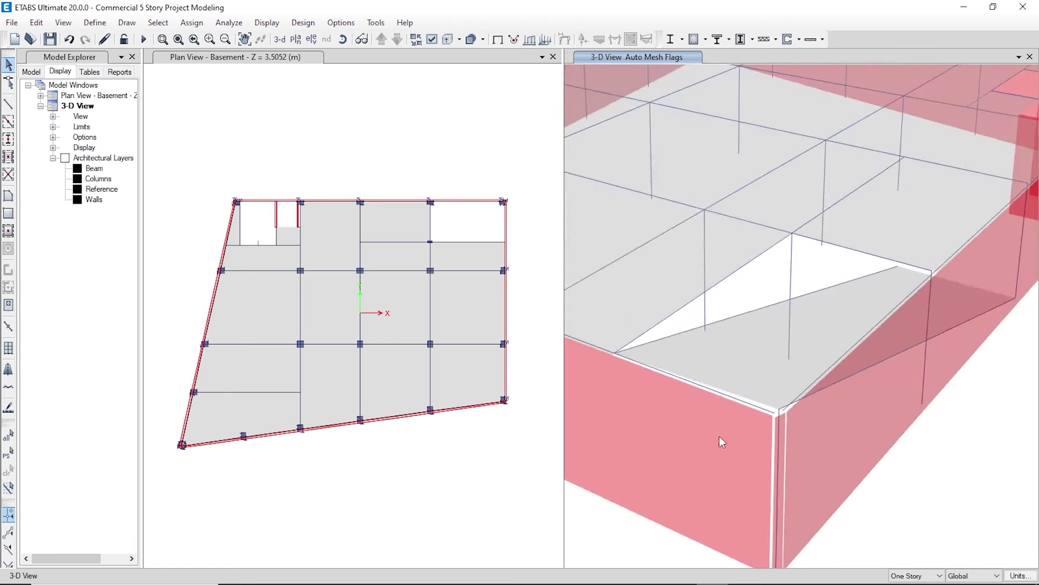
pyautogui.scroll(-2, 729, 436)
pyautogui.scroll(2, 732, 428)
pyautogui.scroll(-2, 696, 419)
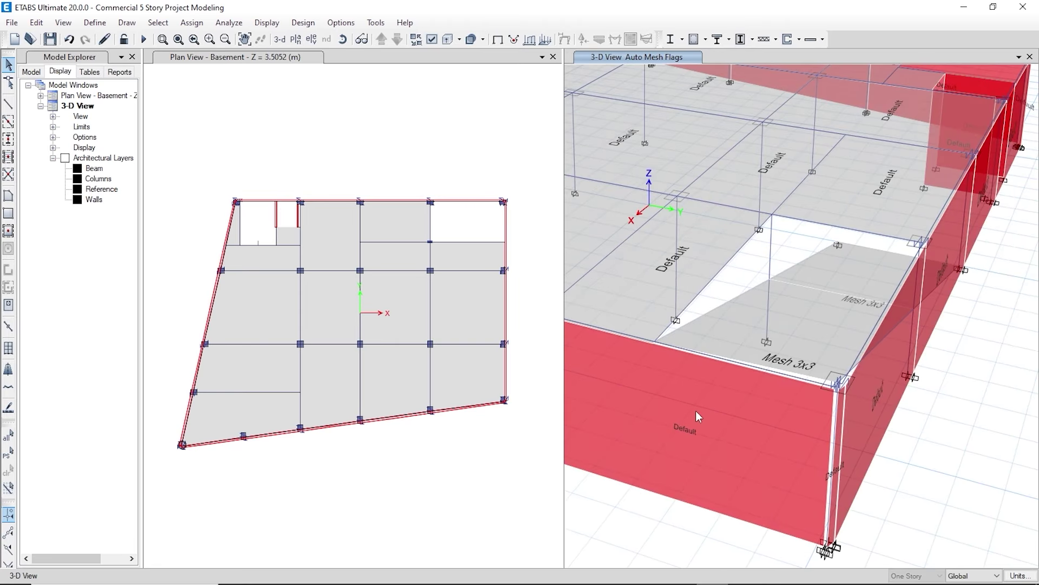
pyautogui.scroll(1, 696, 419)
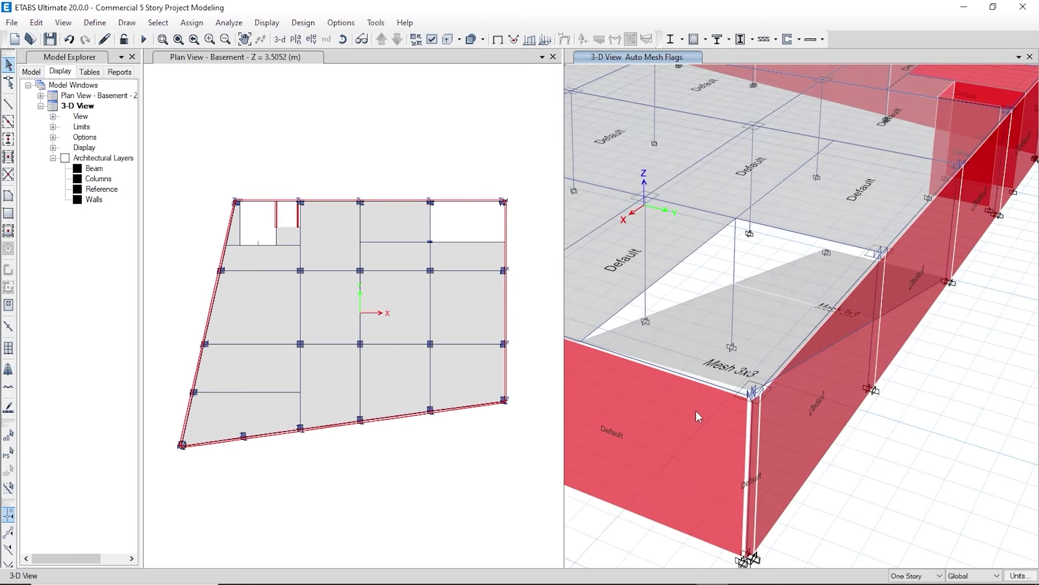
# - Run the analysis and check the Dead load displacements at points on the meshed ramp slabs
pyautogui.click(143, 39)
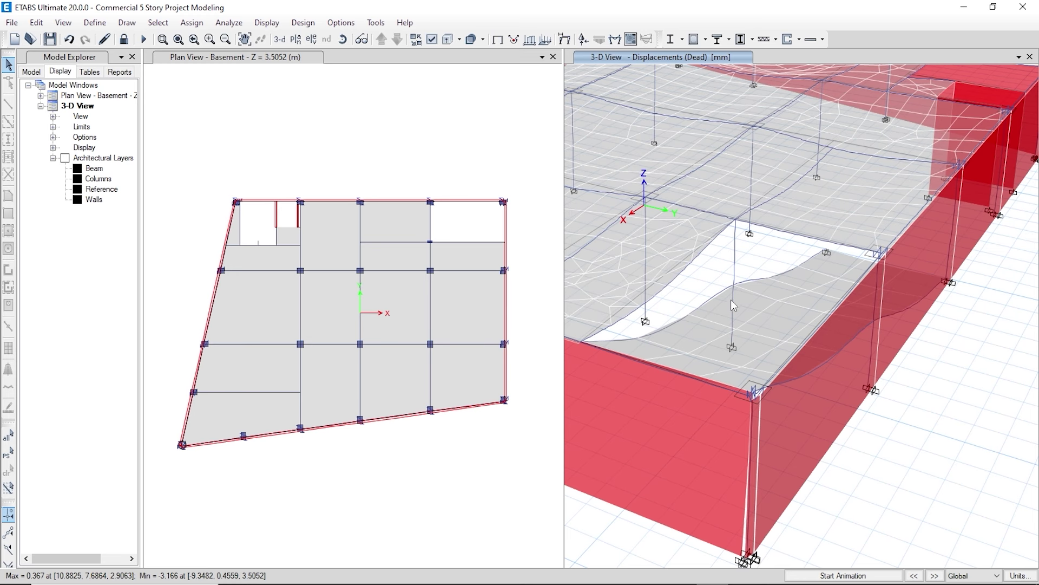
pyautogui.rightClick(786, 341)
pyautogui.rightClick(735, 329)
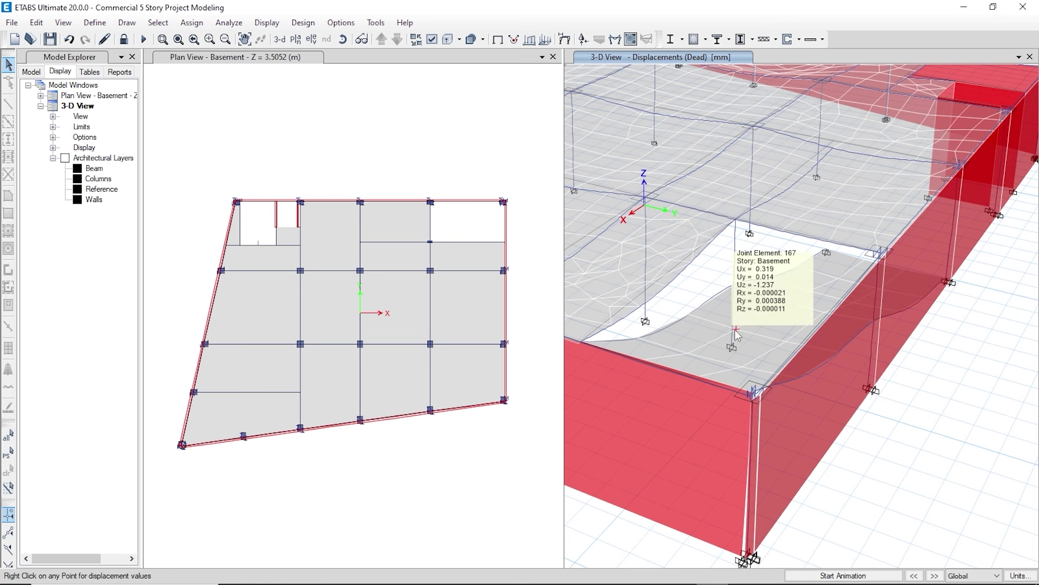
pyautogui.rightClick(785, 341)
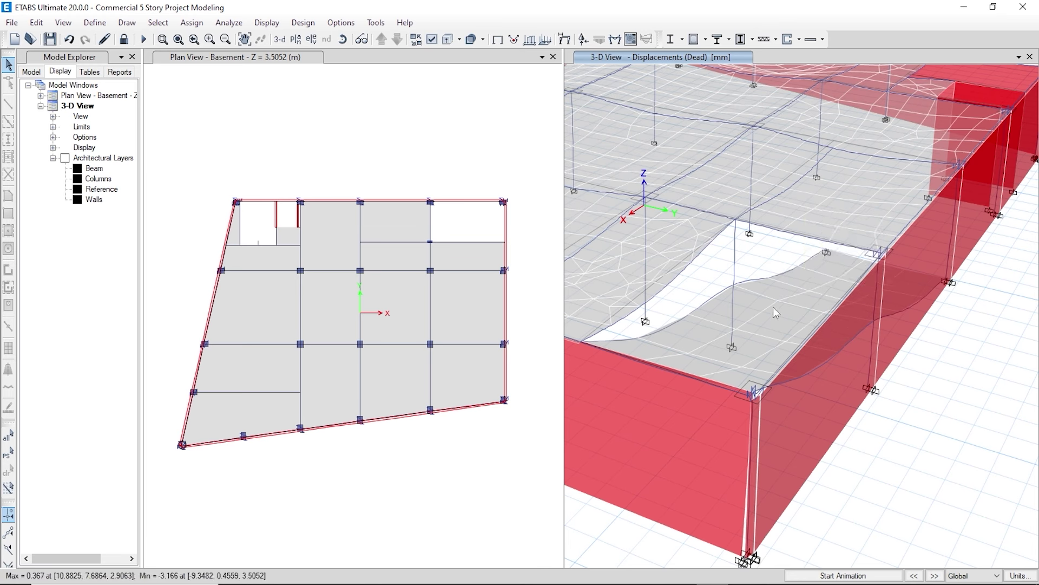
# - Inspect the deformed shape of the whole basement and the ramp, checking joint displacements at the wall corner and in the floor slab
pyautogui.scroll(-5, 807, 343)
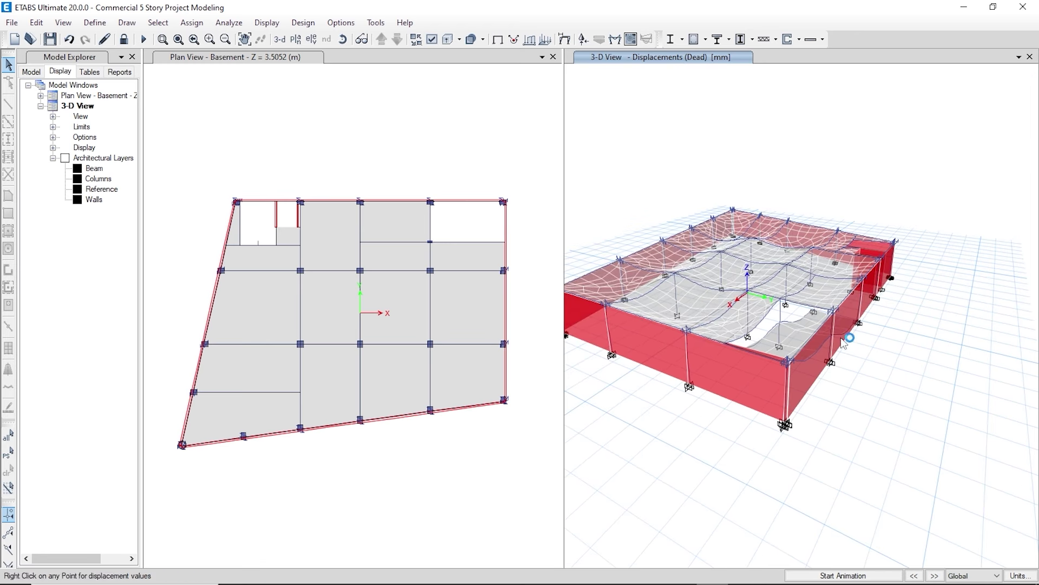
pyautogui.moveTo(806, 327)
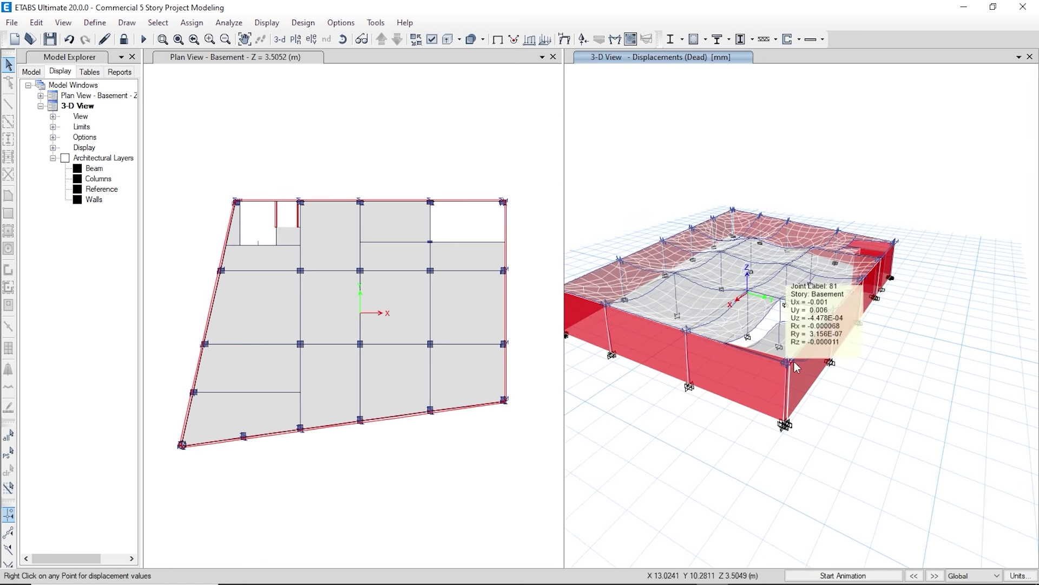
pyautogui.moveTo(837, 251)
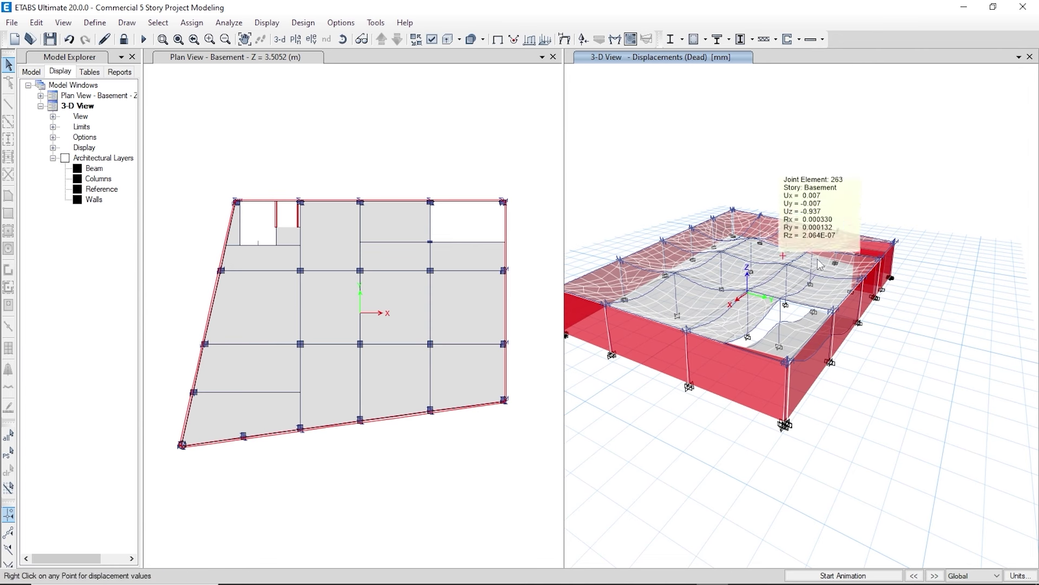
pyautogui.scroll(5, 793, 357)
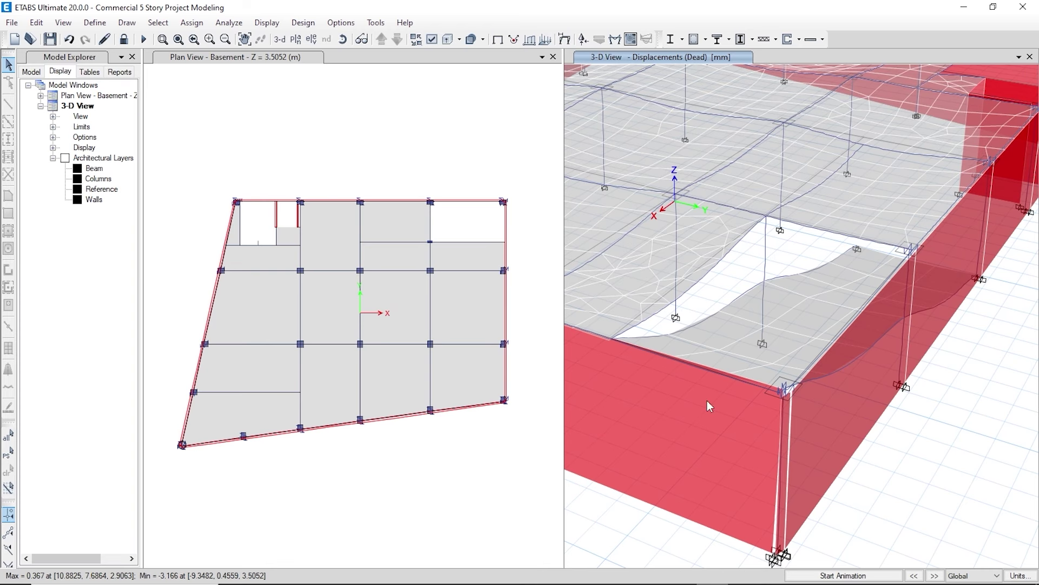
pyautogui.scroll(-5, 862, 396)
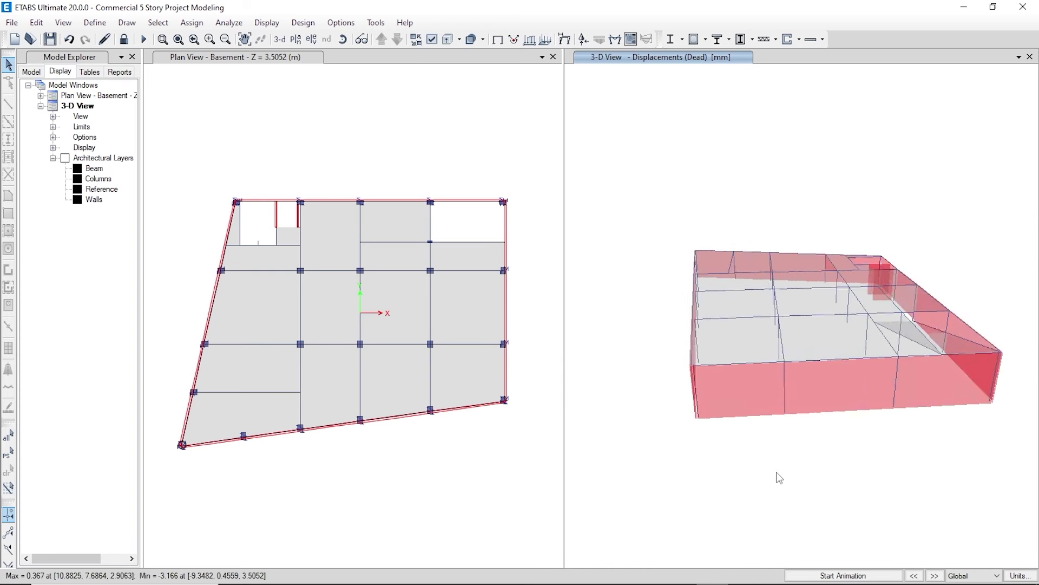